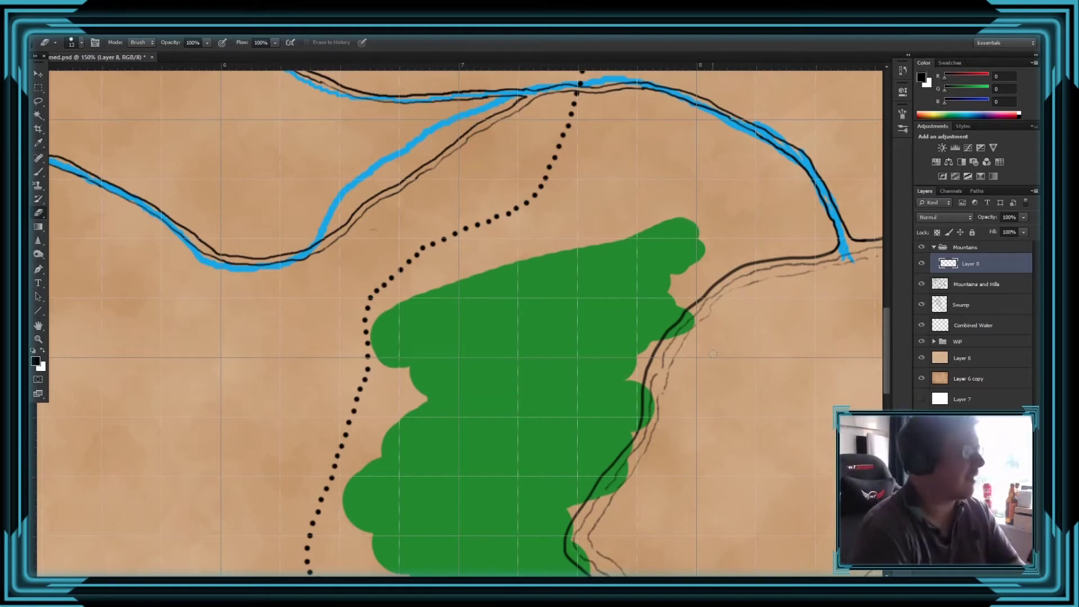
- Browse the eraser's brush presets and choose Tree 5 as its tip
left_click(79, 42)
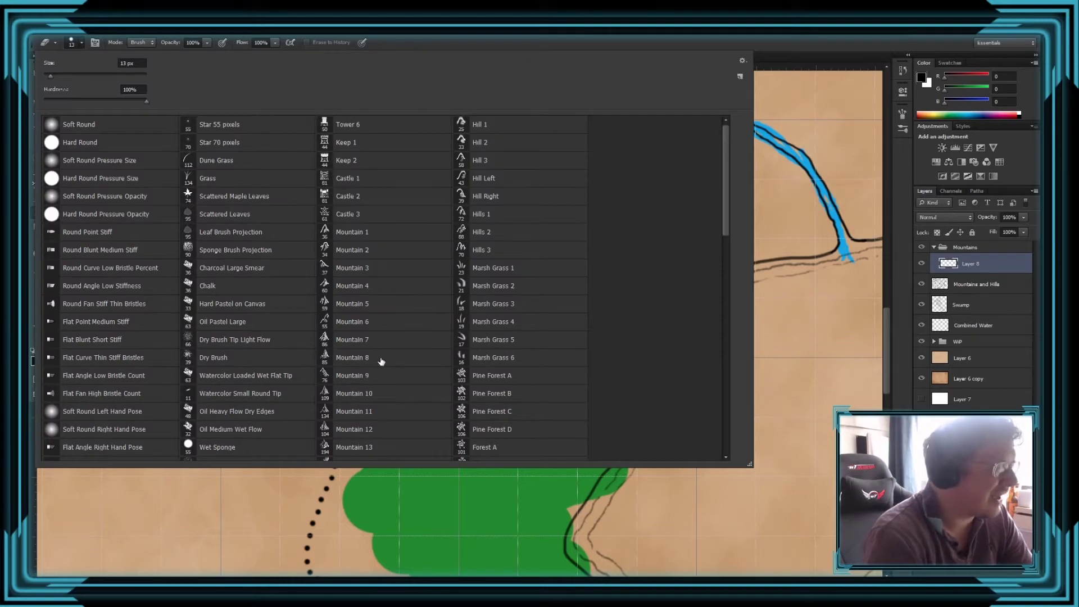
scroll(361, 242, "down", 1)
scroll(371, 245, "down", 10)
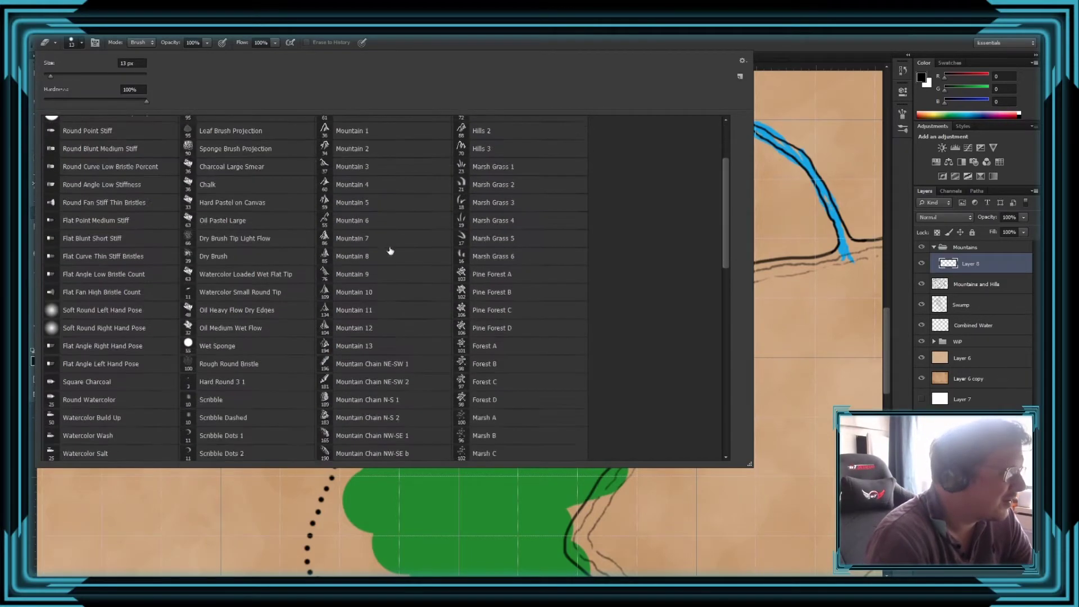
scroll(402, 292, "down", 10)
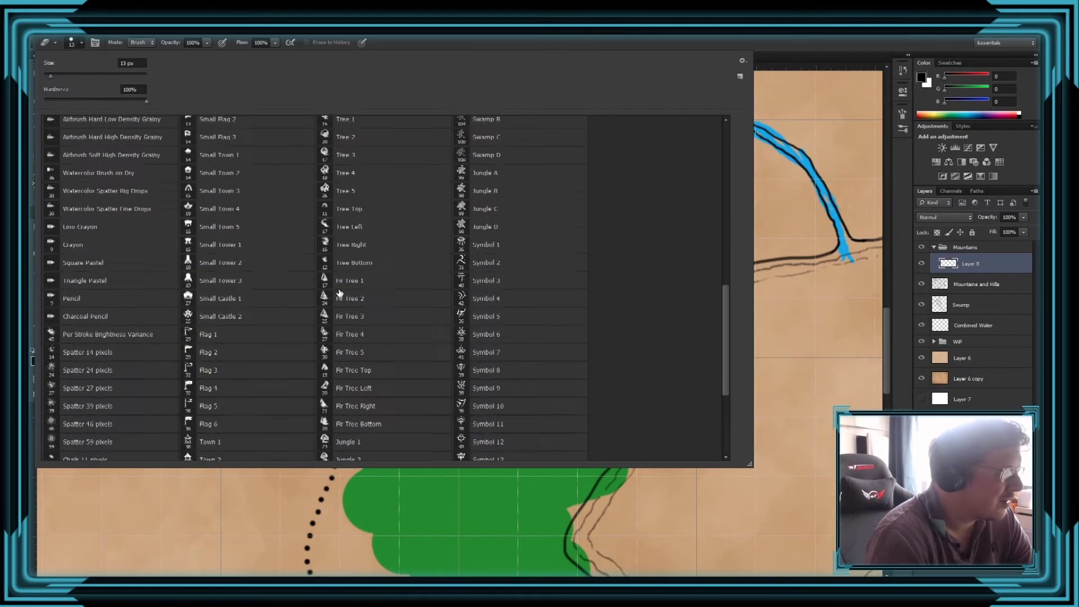
scroll(382, 329, "down", 3)
scroll(363, 316, "up", 4)
scroll(363, 316, "up", 3)
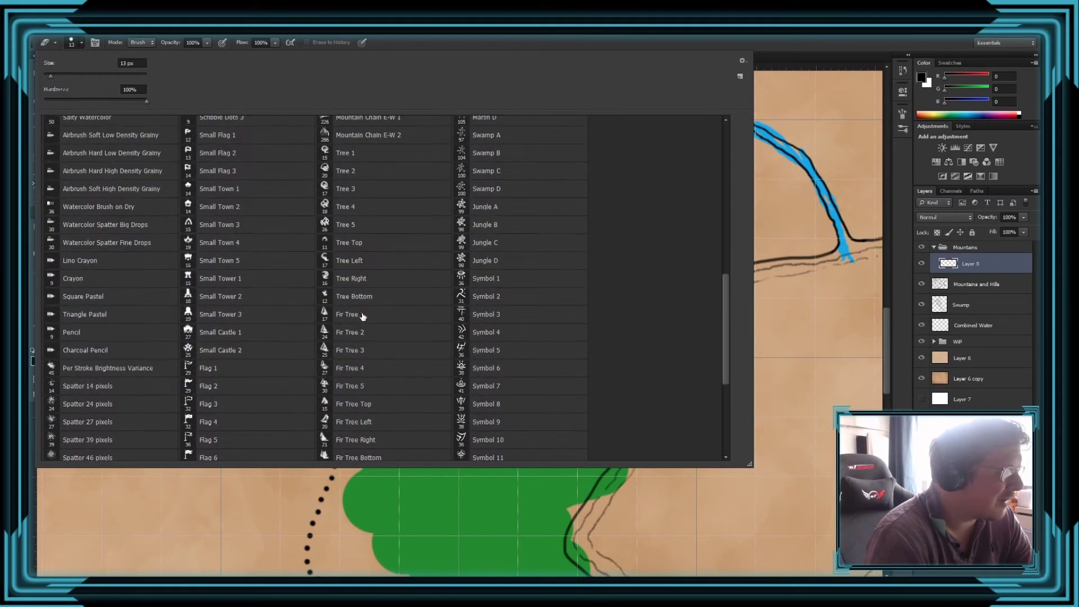
scroll(343, 300, "up", 4)
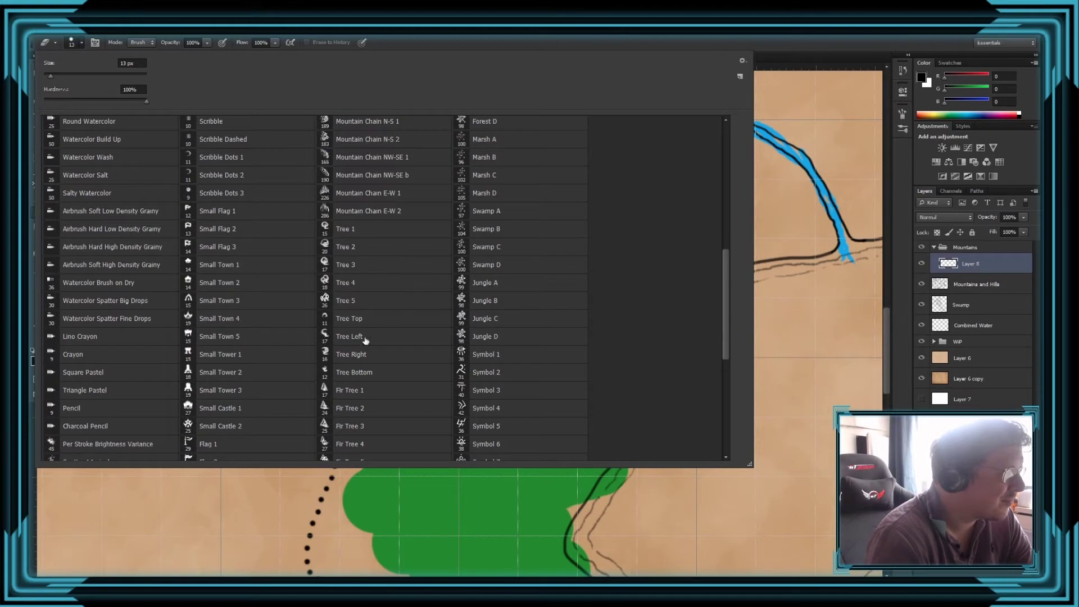
left_click(347, 300)
key("Return")
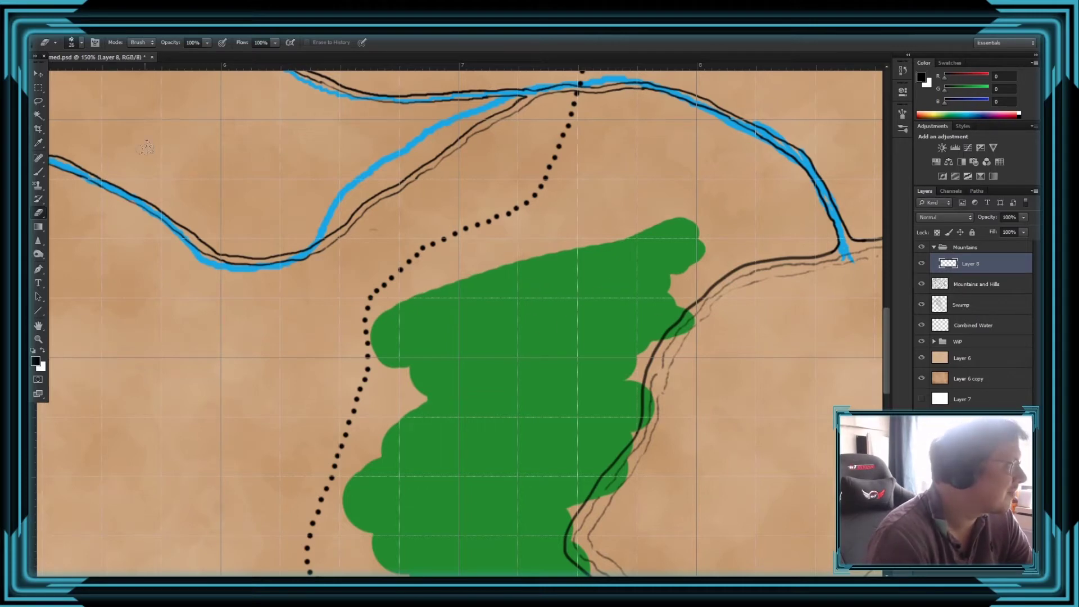
- Switch to the Brush tool and choose the Tree 4 preset
key("b")
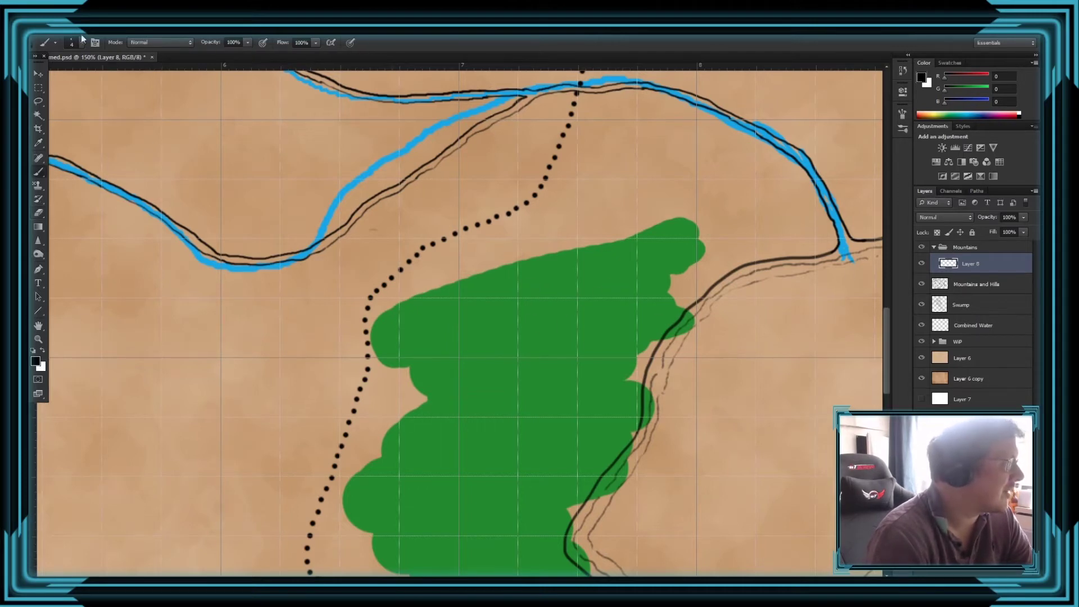
left_click(78, 43)
scroll(394, 348, "down", 10)
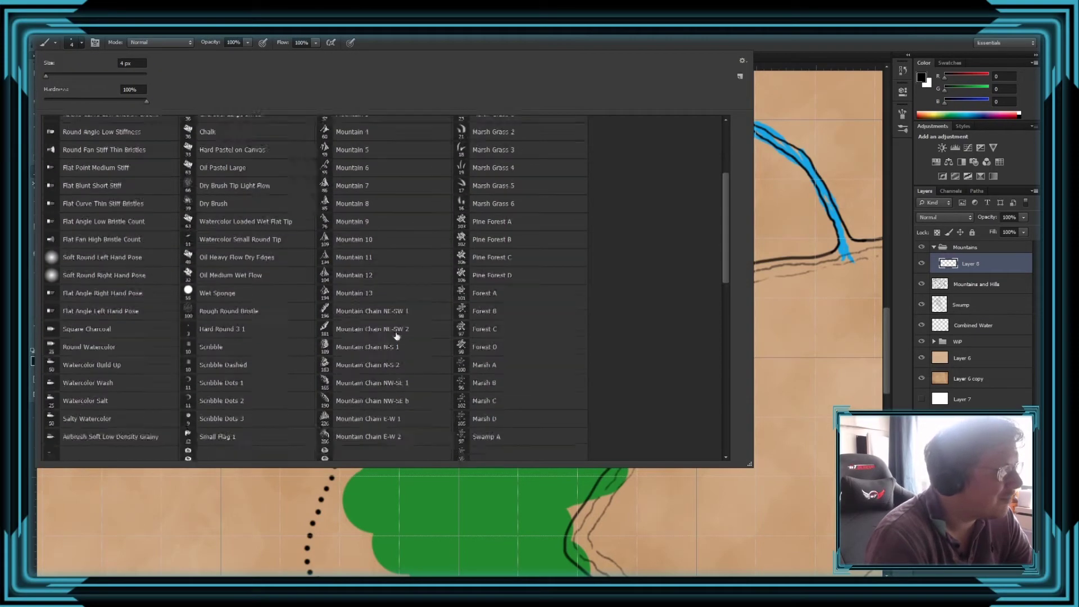
scroll(420, 321, "down", 5)
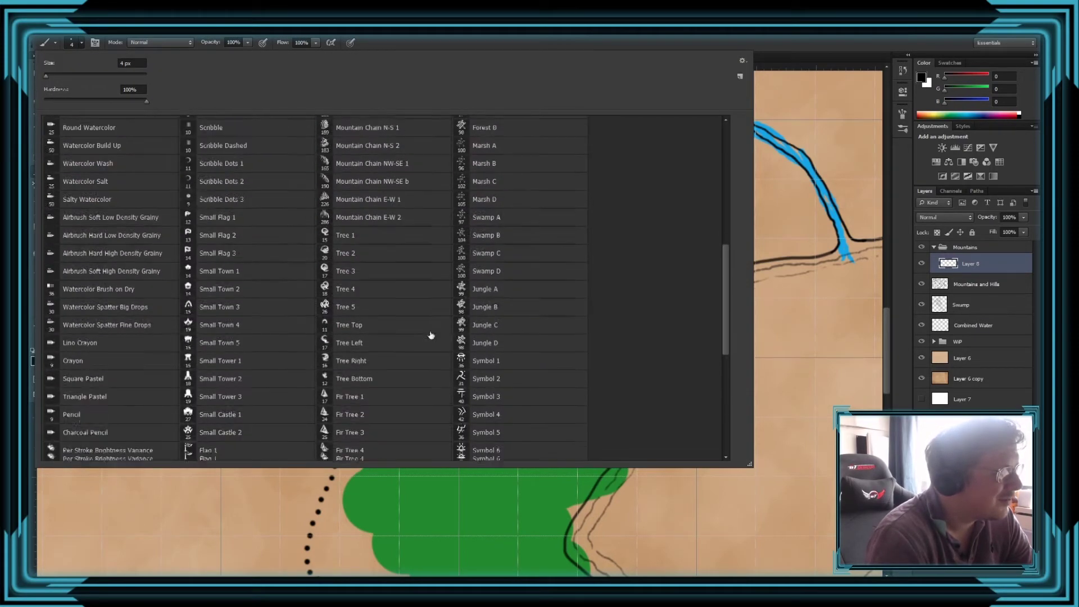
left_click(354, 287)
left_click(477, 472)
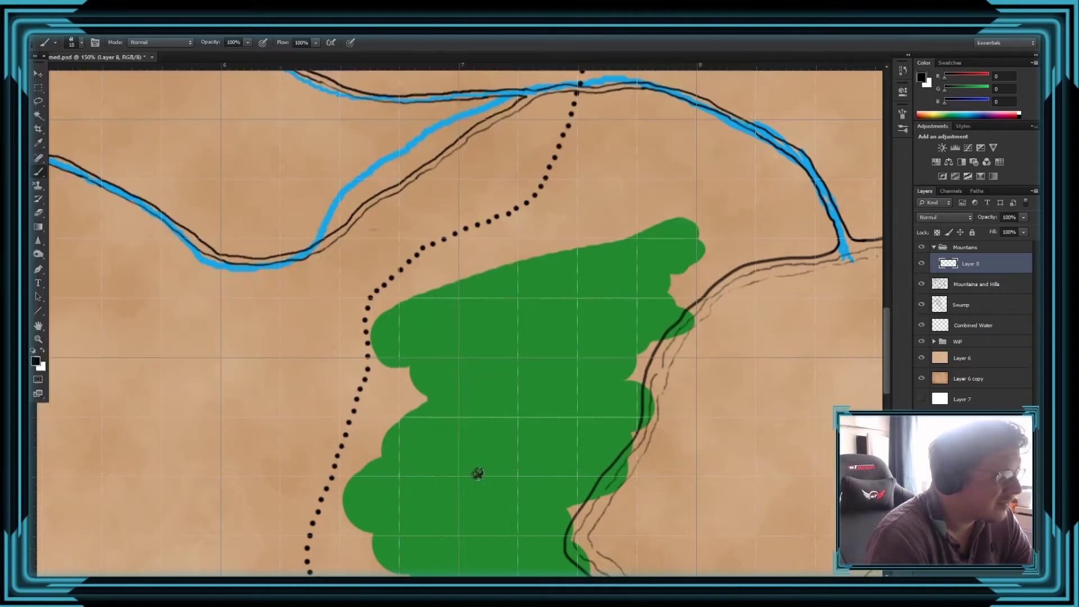
- Try stamping single trees on the green forest area below the river and undo the test stamps
left_click(477, 473)
left_click(525, 404)
key("ctrl+z")
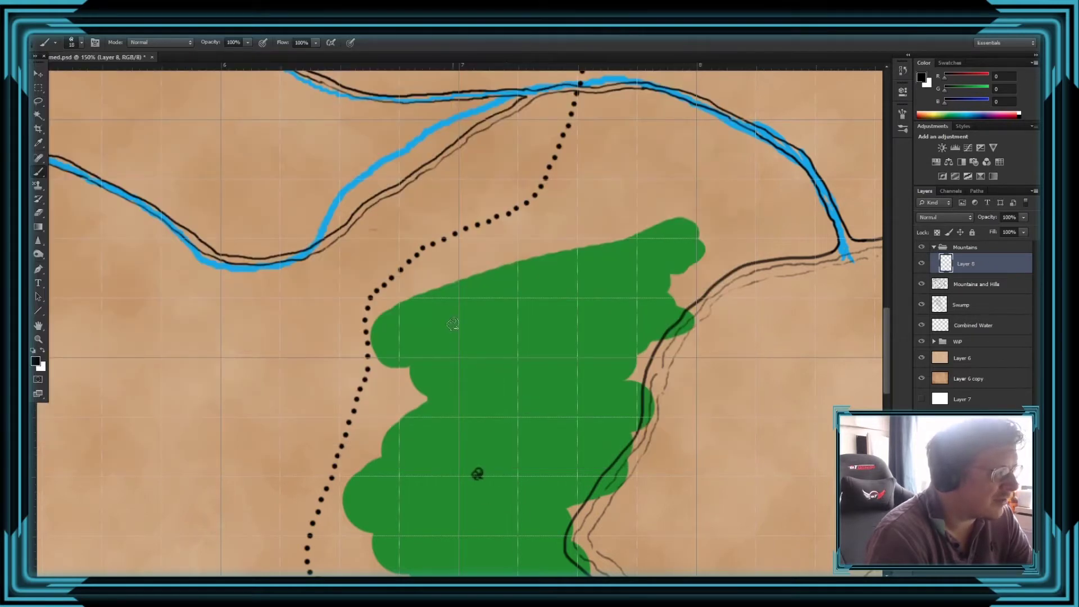
left_click(441, 317)
key("ctrl+z")
left_click(472, 364)
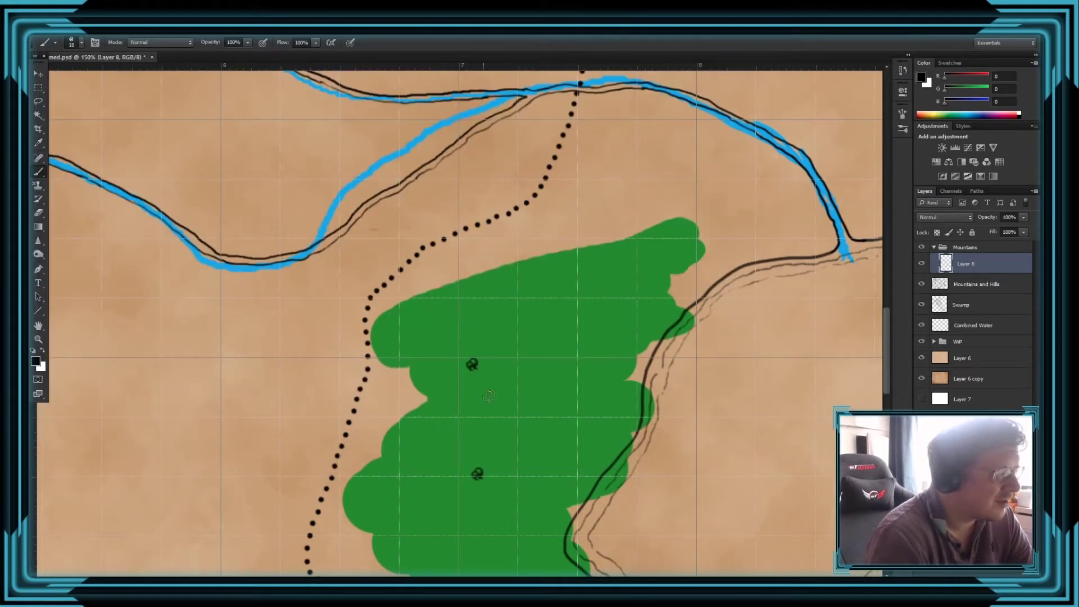
key("ctrl+z")
key("ctrl+alt+z")
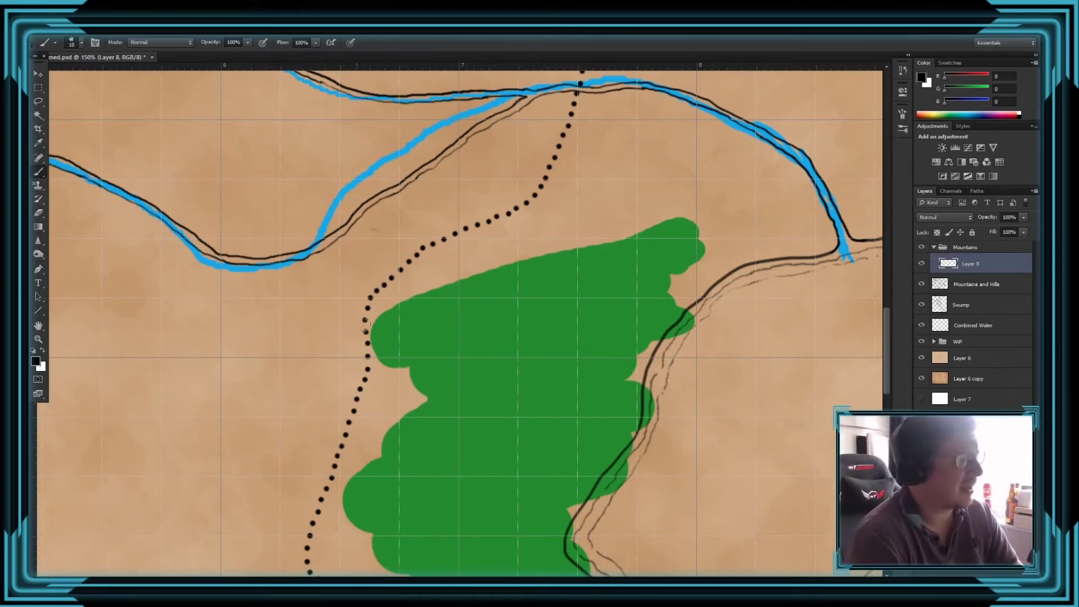
left_click(423, 327)
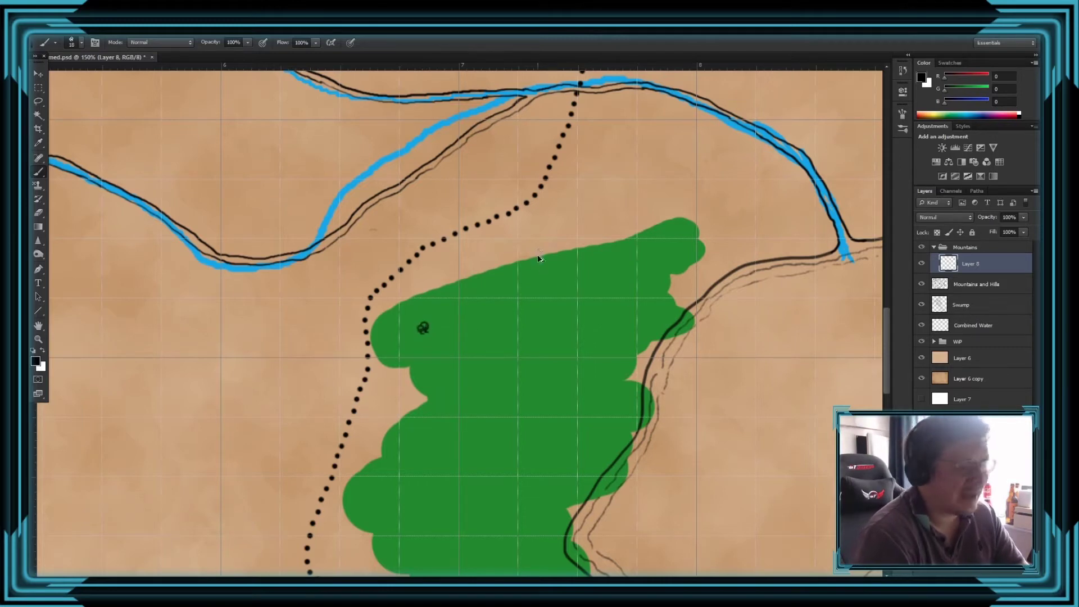
key("ctrl+z")
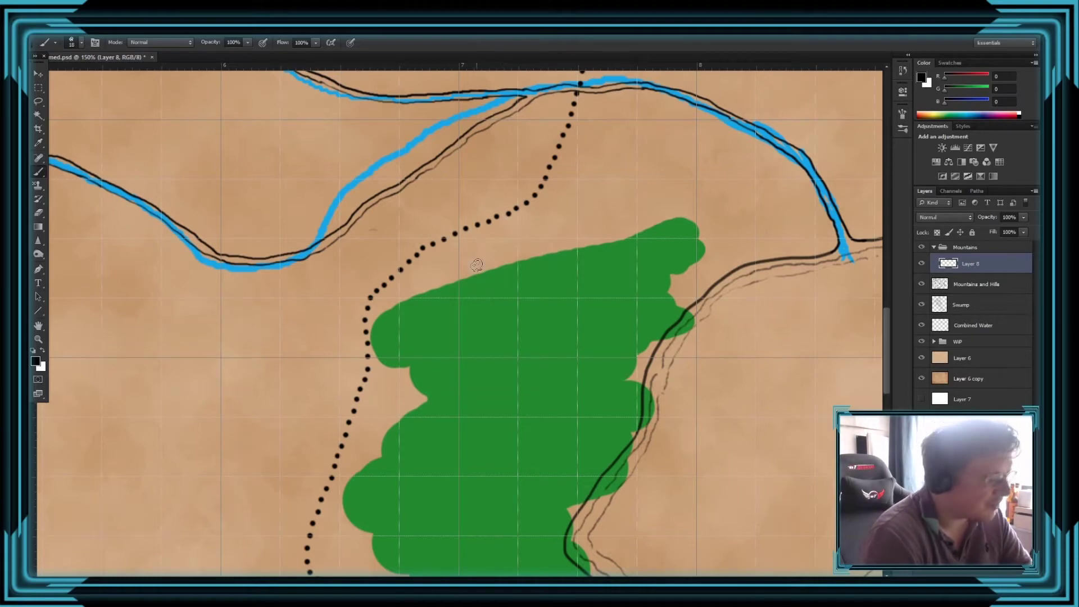
- Look through the tree brushes and choose the Hard Round Pressure Size preset for the Brush tool
left_click(78, 44)
scroll(372, 275, "down", 3)
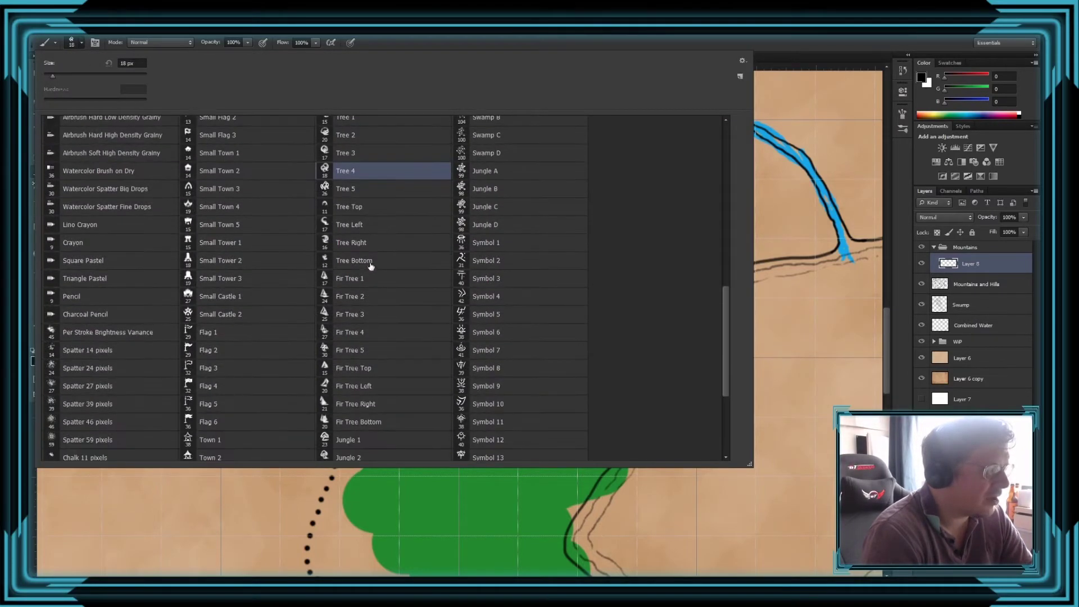
scroll(371, 265, "down", 4)
scroll(380, 265, "up", 4)
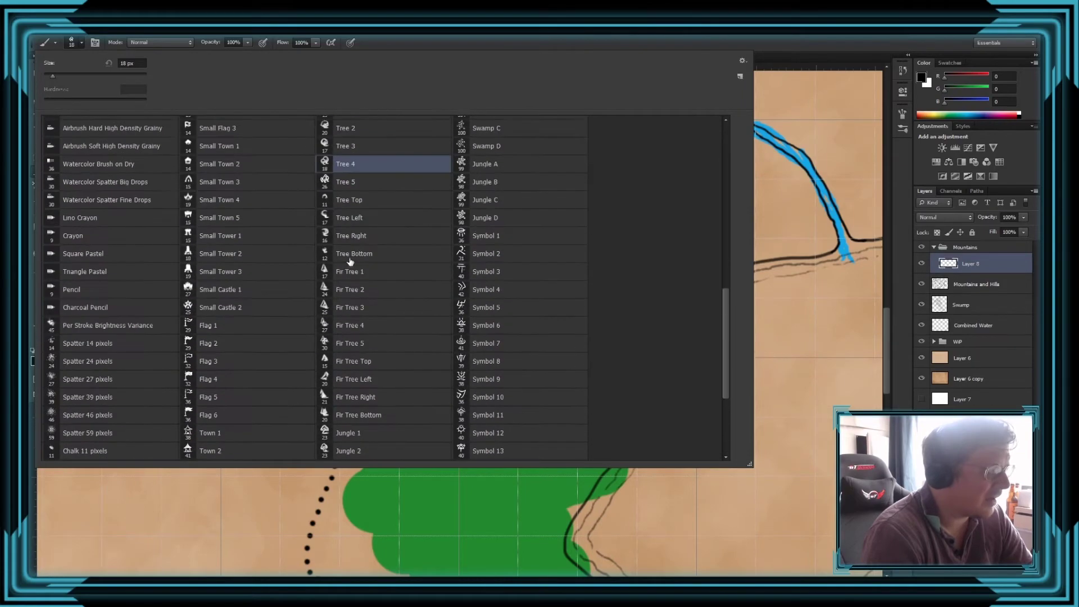
scroll(350, 262, "up", 7)
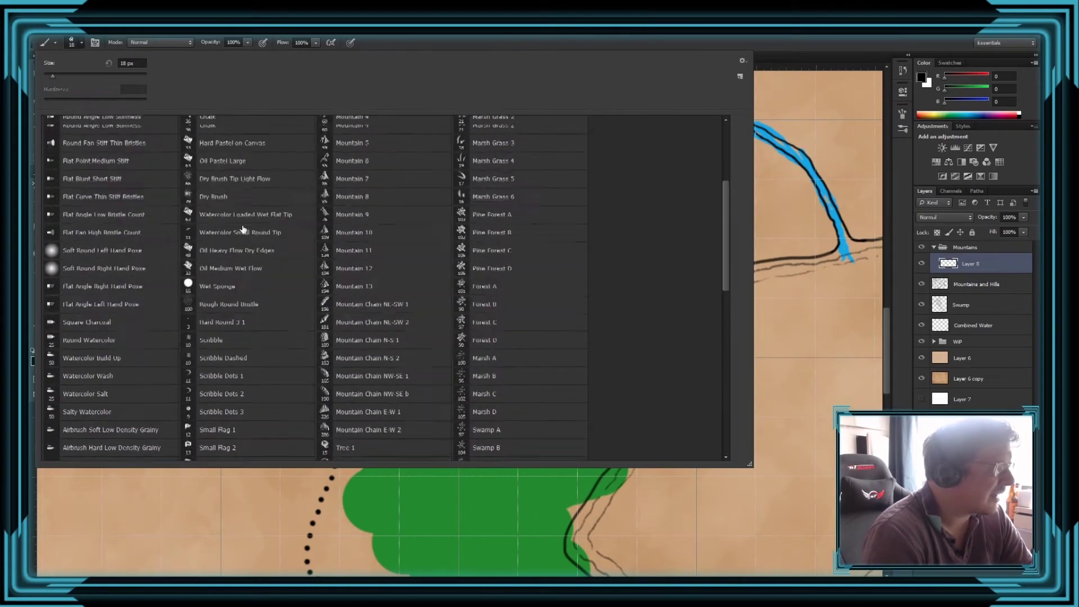
scroll(243, 229, "up", 3)
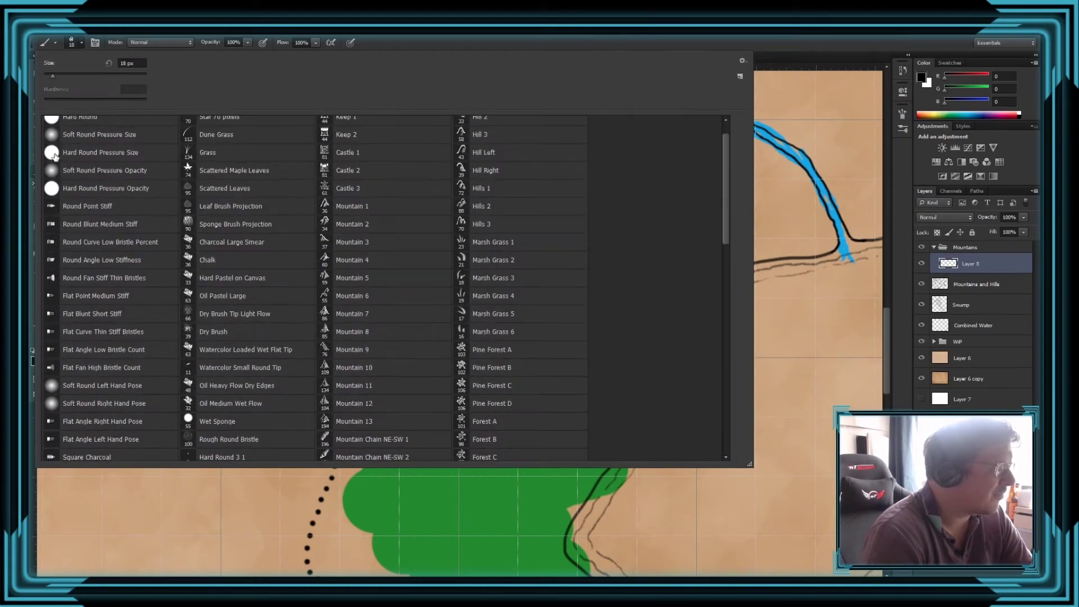
scroll(56, 163, "up", 1)
left_click(65, 180)
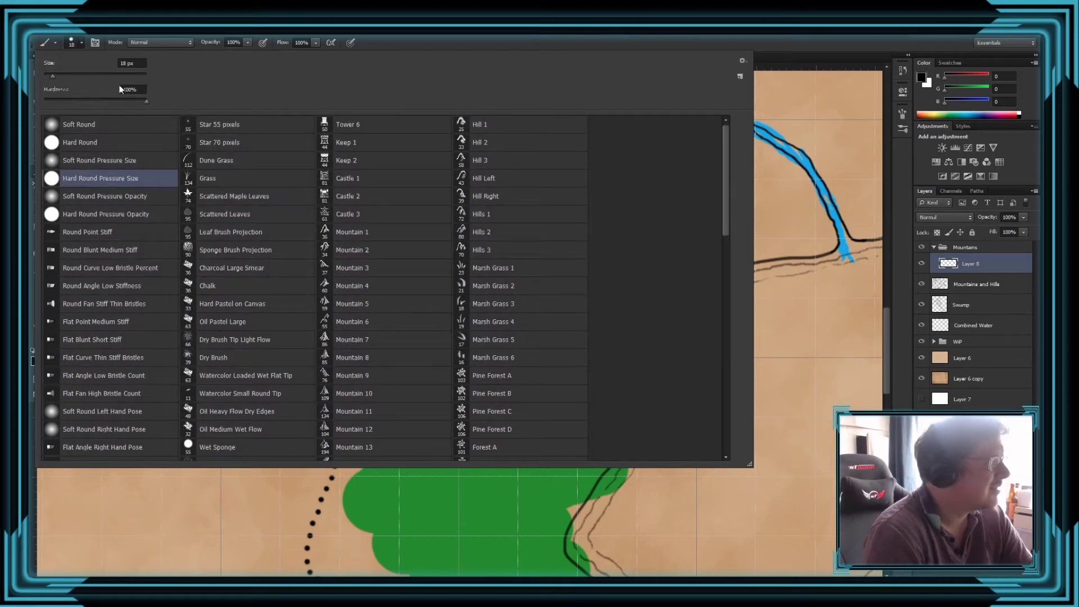
- Set the hard round brush size to 4 px
left_click(120, 63)
type("4")
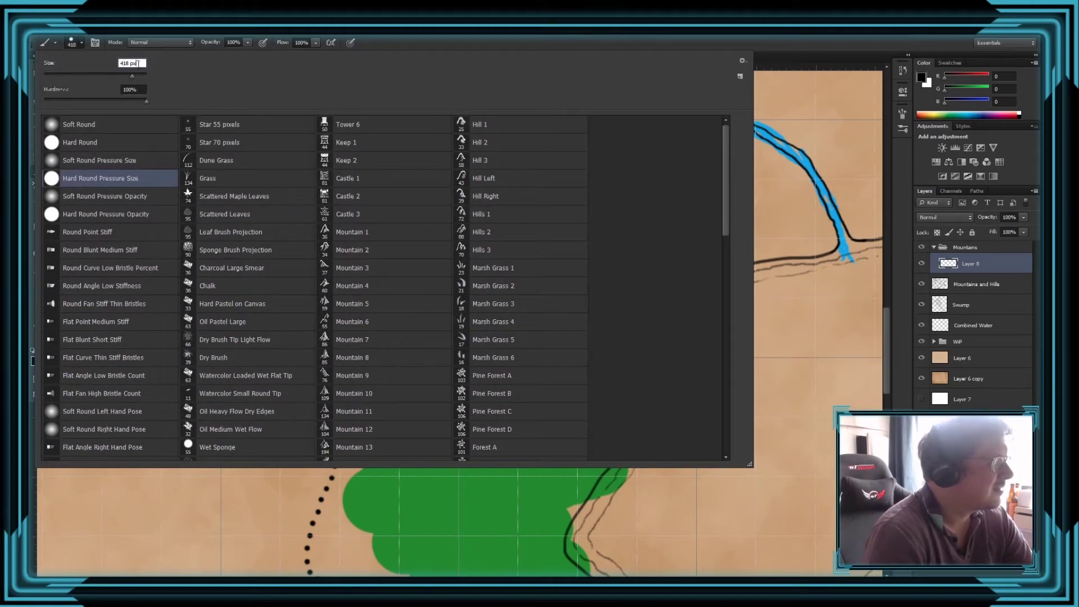
key("Delete")
key("Delete")
key("Delete")
key("Delete")
key("Delete")
key("Return")
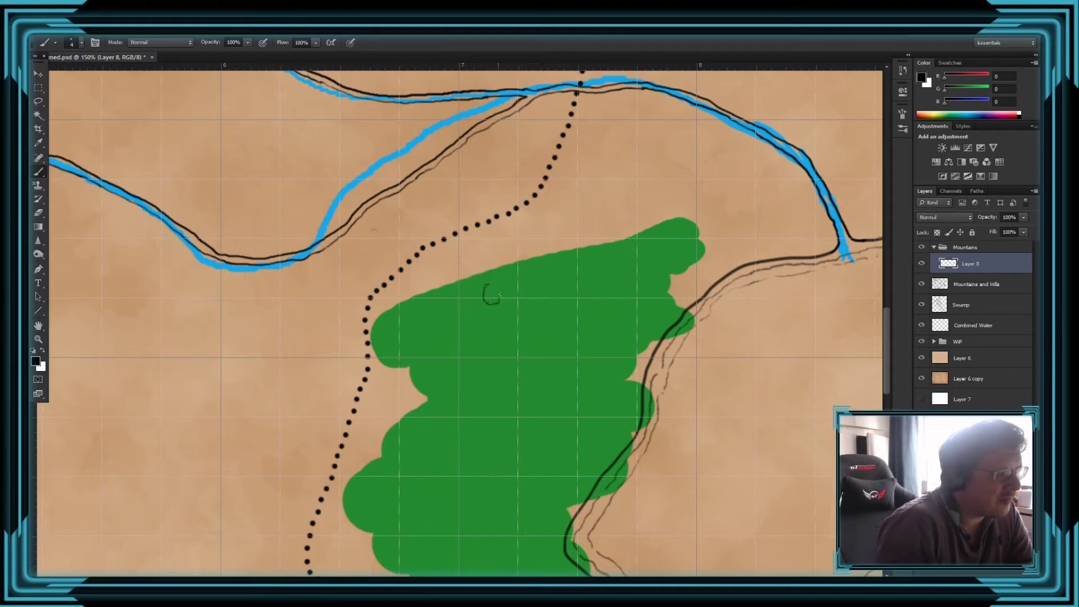
- Sketch a small tree with an oval crown and short trunk between the marsh and the river, undoing unsatisfactory outlines
scroll(500, 294, "down", 5)
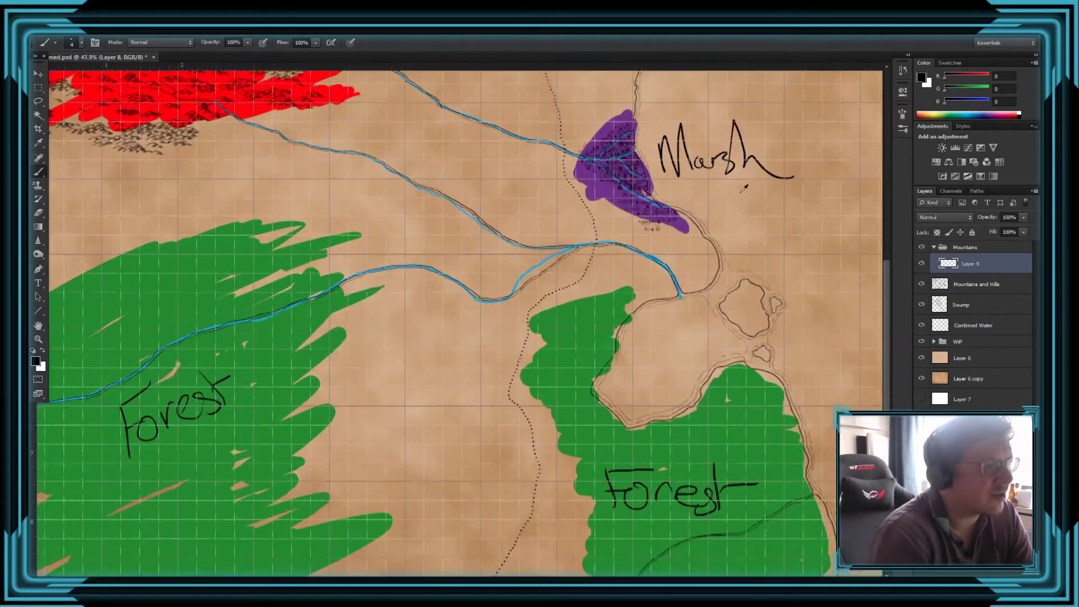
scroll(646, 211, "up", 5)
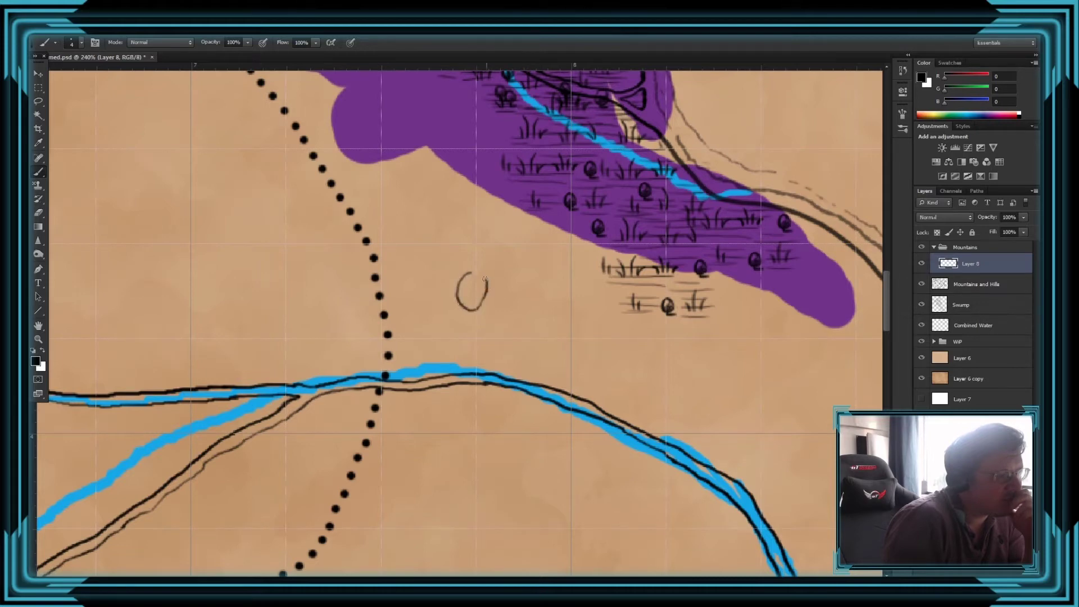
key("ctrl+z")
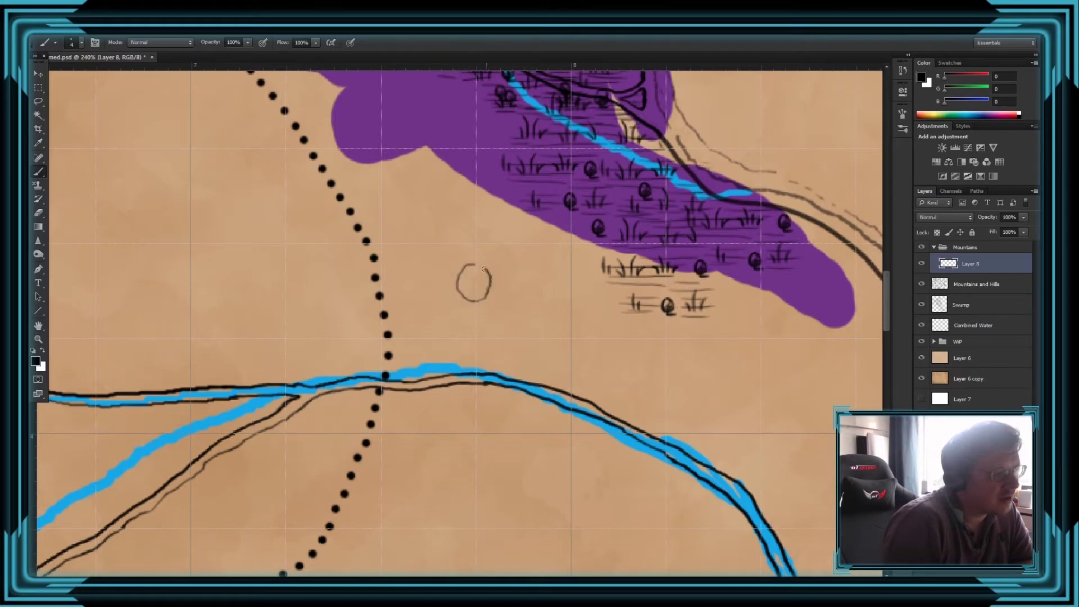
key("ctrl+z")
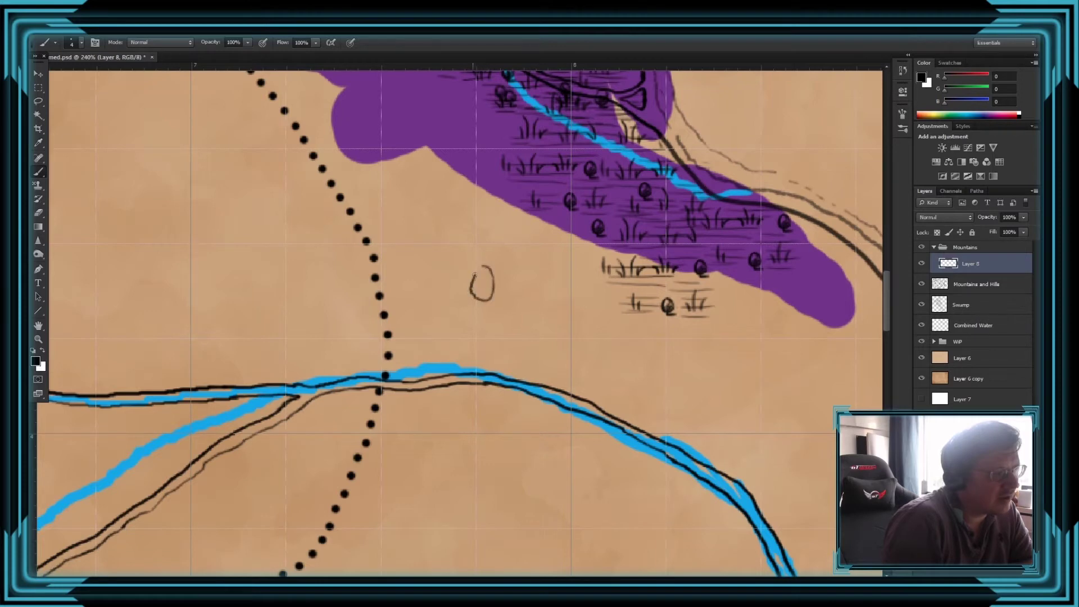
key("ctrl+z")
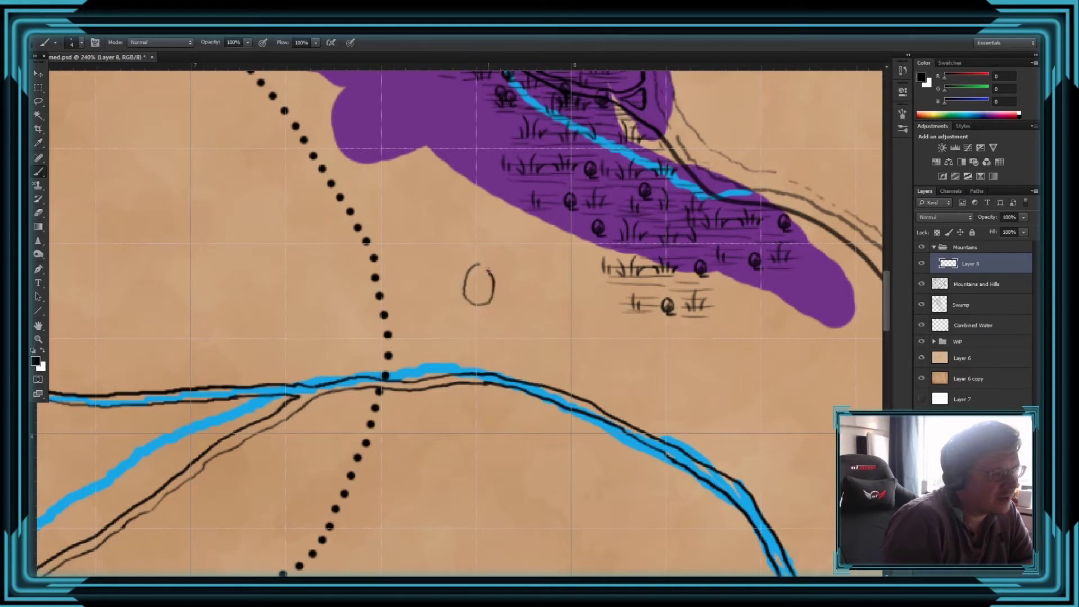
left_click_drag(487, 271, 481, 263)
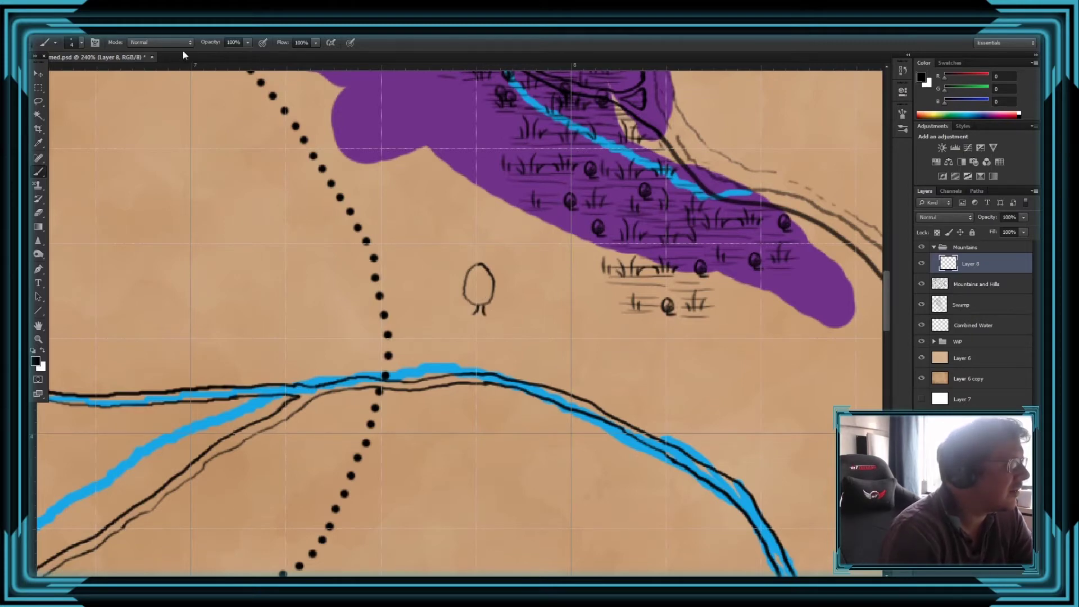
- Save the current 4 px brush as a new preset named Mapping, with its size captured
left_click(80, 42)
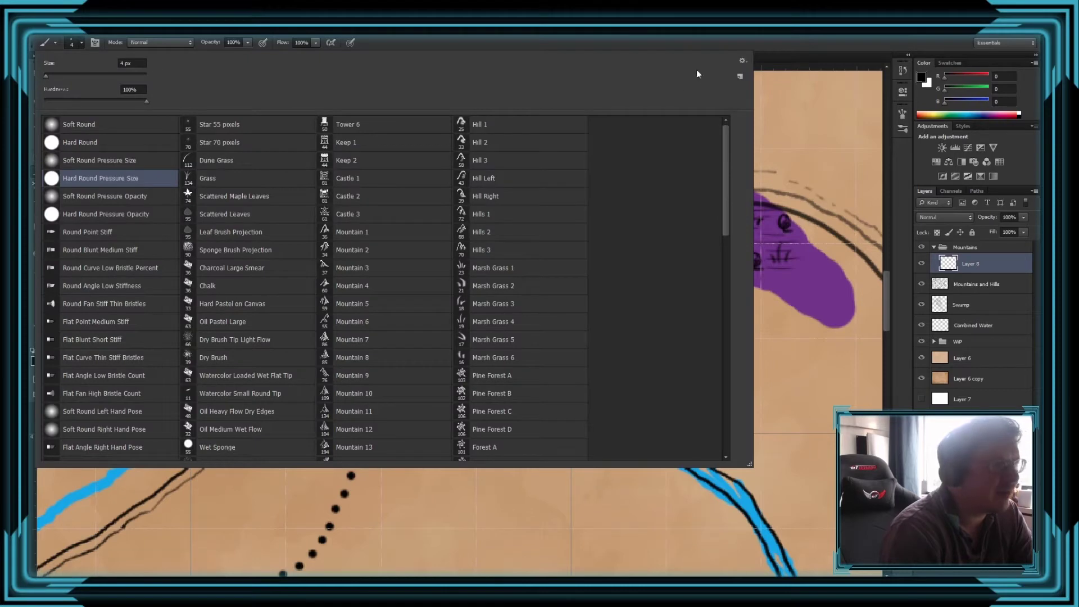
left_click(741, 61)
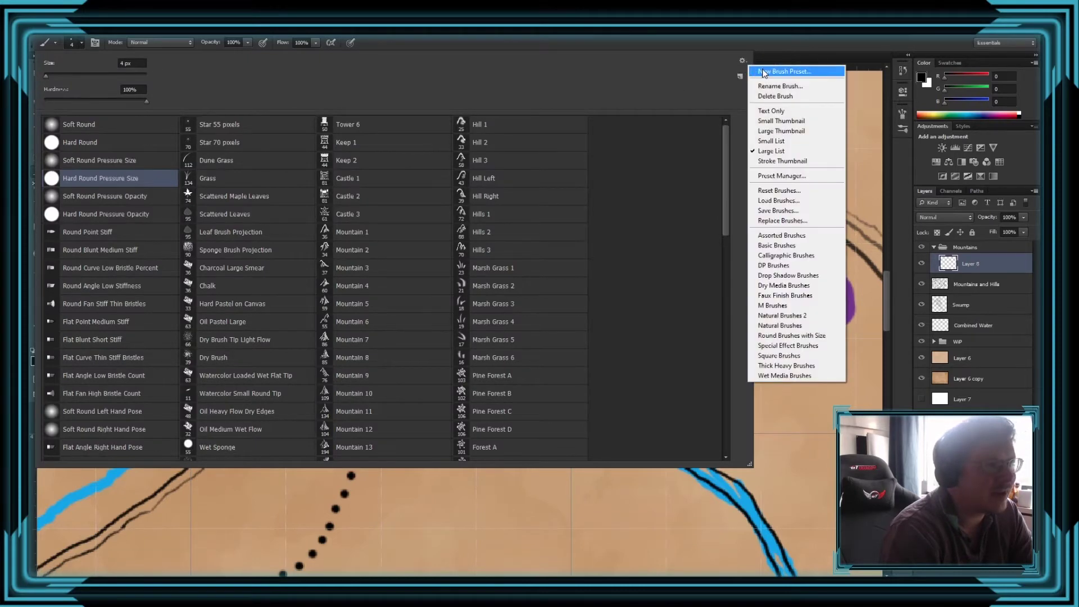
left_click(762, 69)
type("Ma")
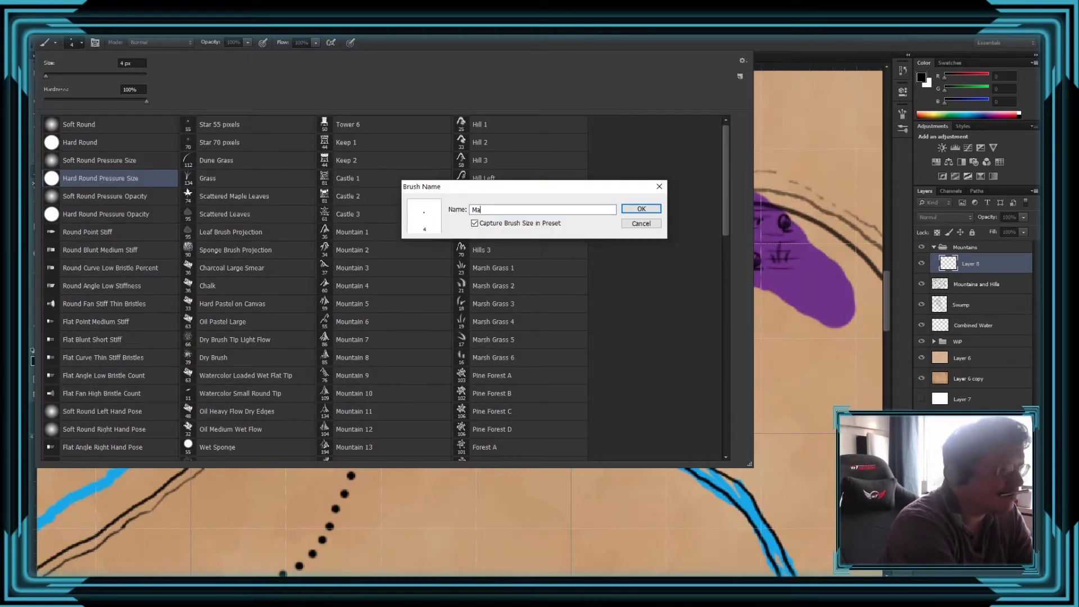
type("pping")
key("Return")
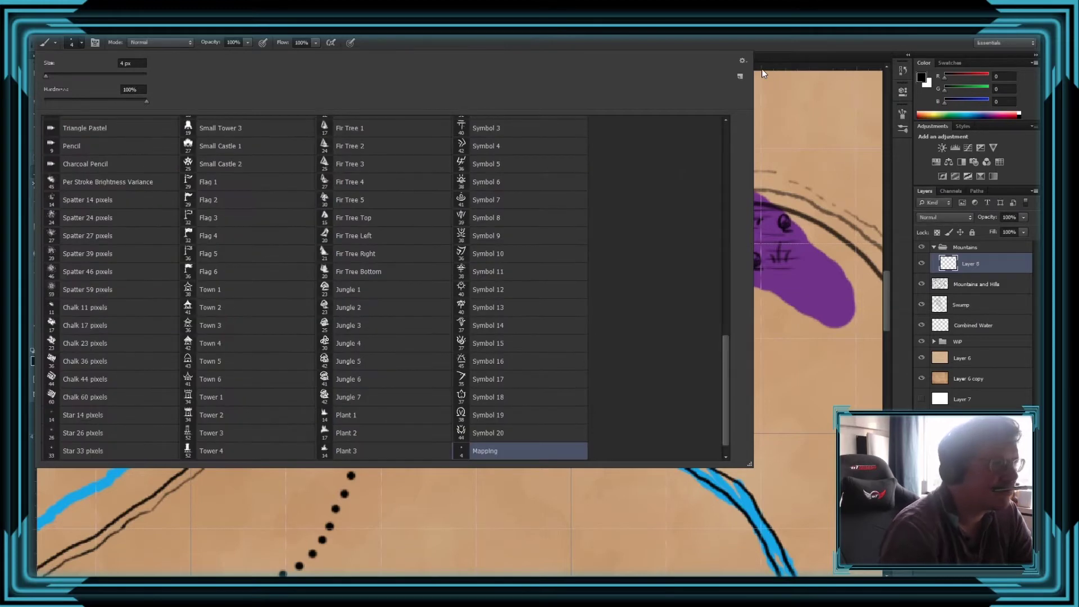
- Close the preset list and open the detailed brush tip settings
left_click(902, 113)
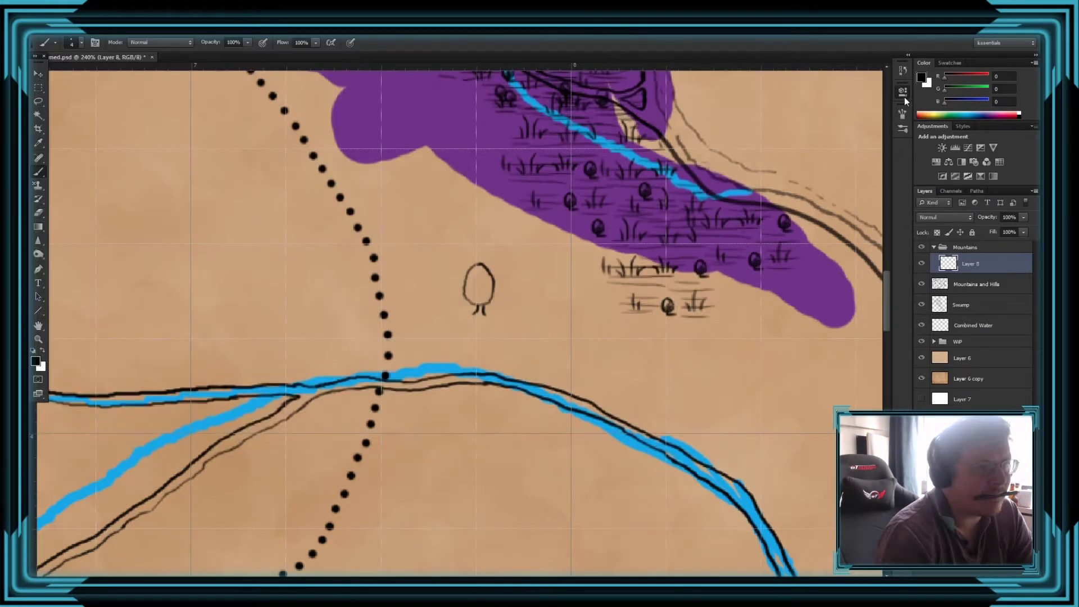
left_click(902, 113)
left_click(902, 112)
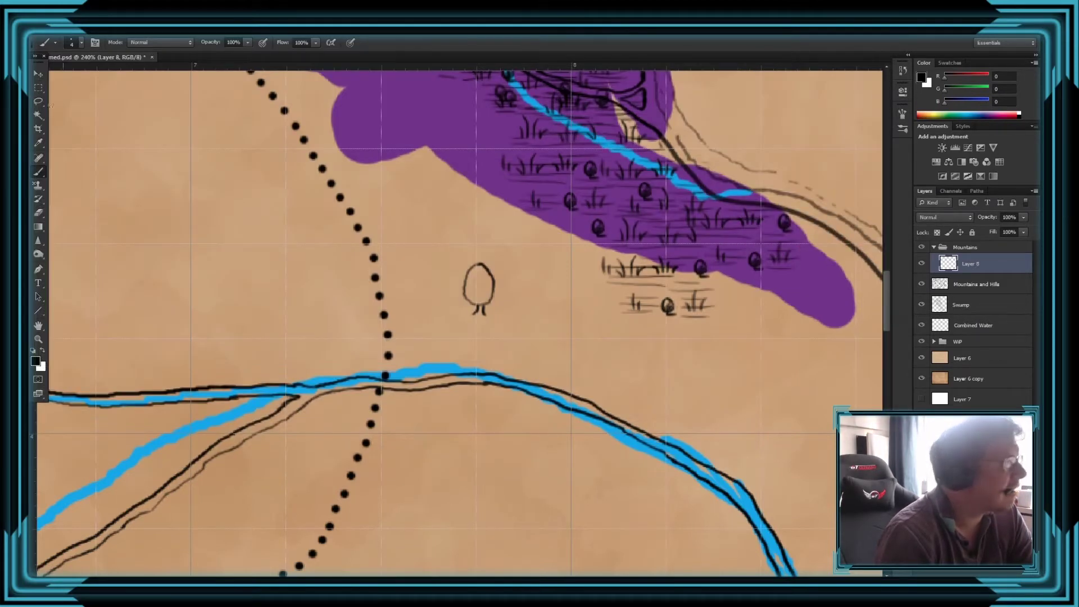
left_click(96, 42)
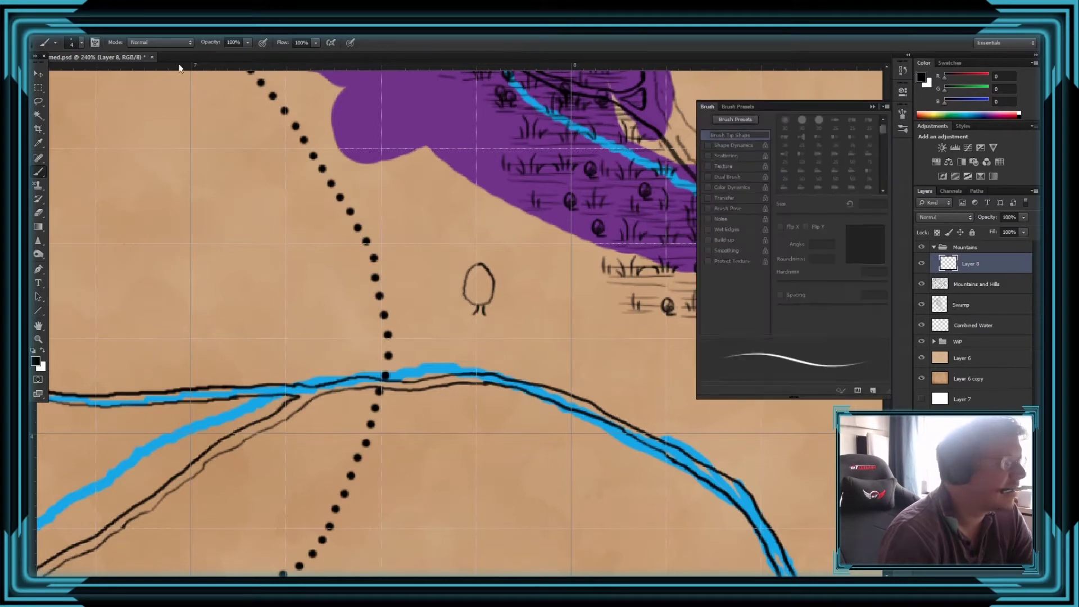
- Set the brush's Shape Dynamics size jitter to 30% with Pen Pressure control, and close the brush settings
left_click(725, 145)
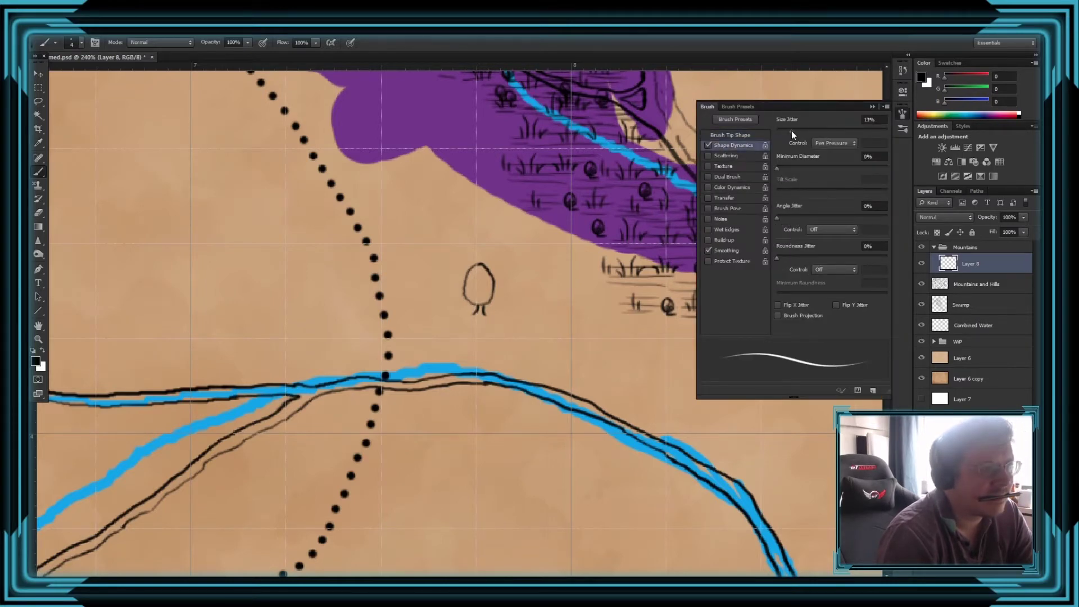
left_click(874, 119)
type("3")
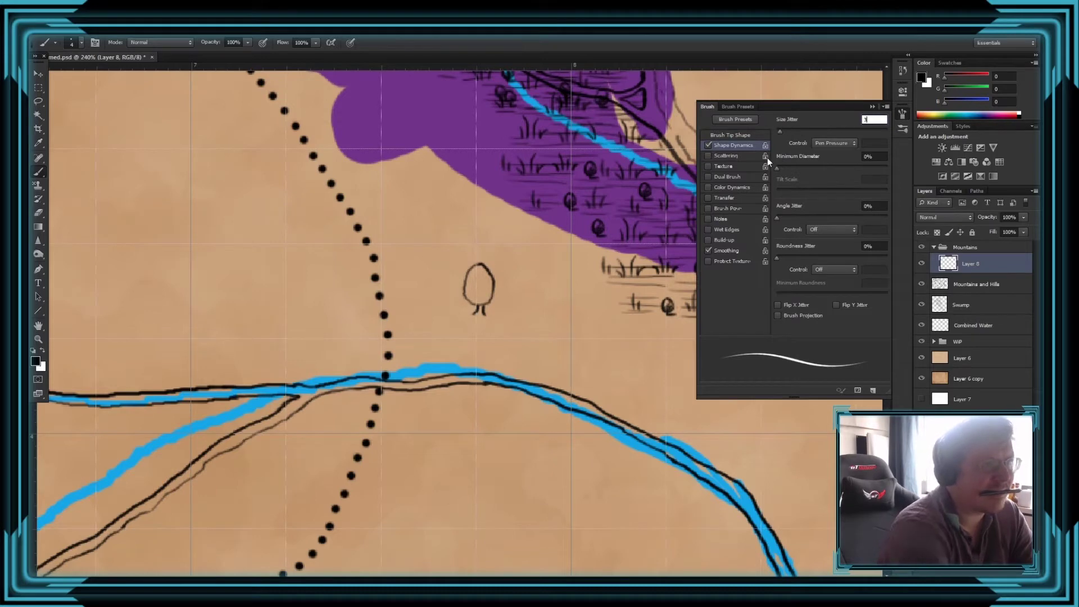
type("0")
key("Return")
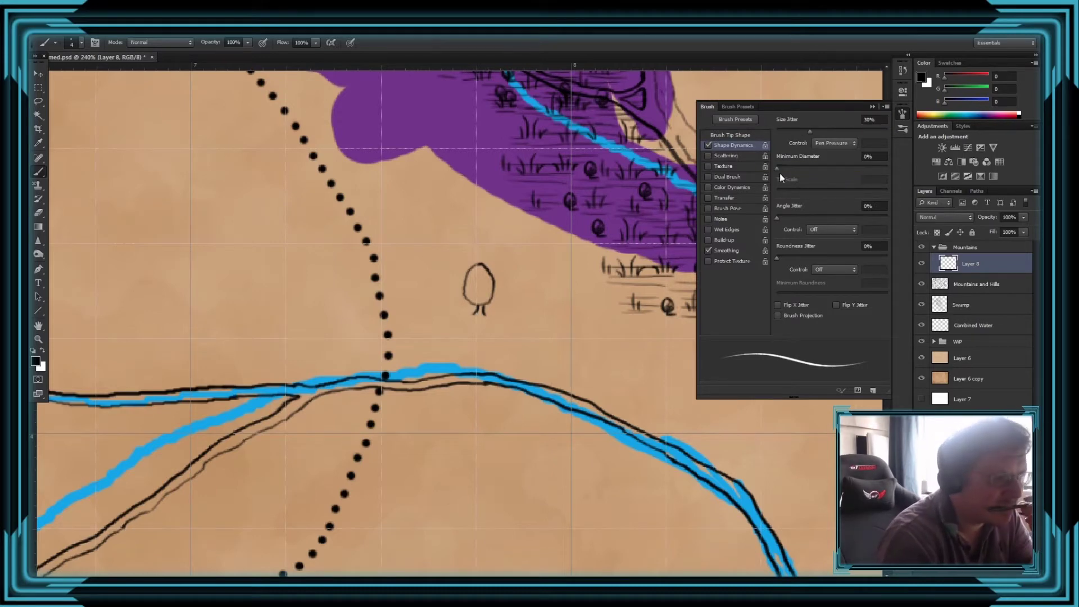
left_click(872, 106)
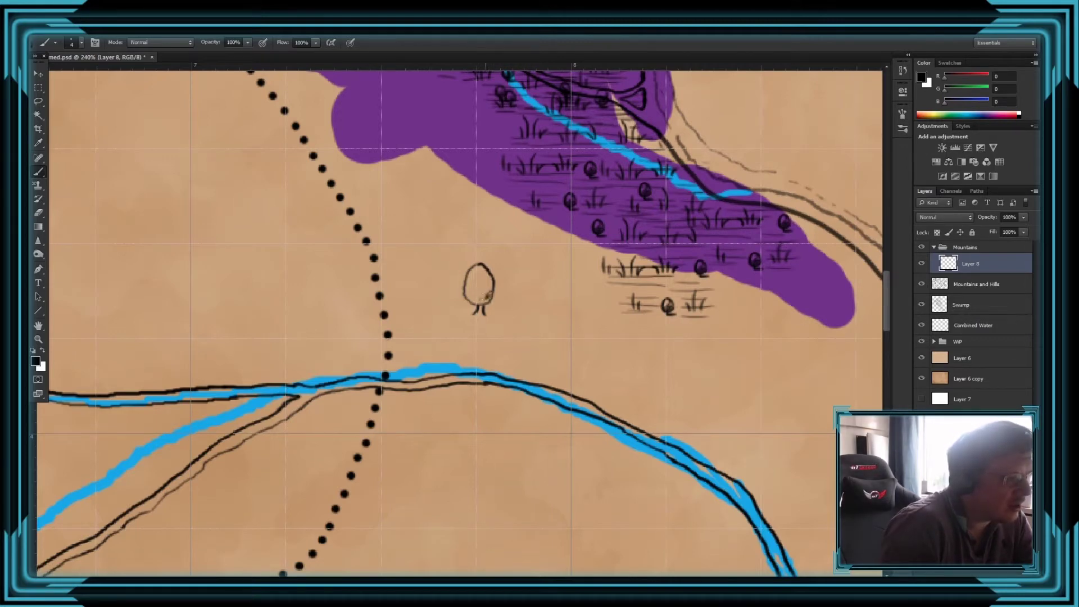
- Add light shading strokes inside the lower right edge of the small tree's crown
key("z")
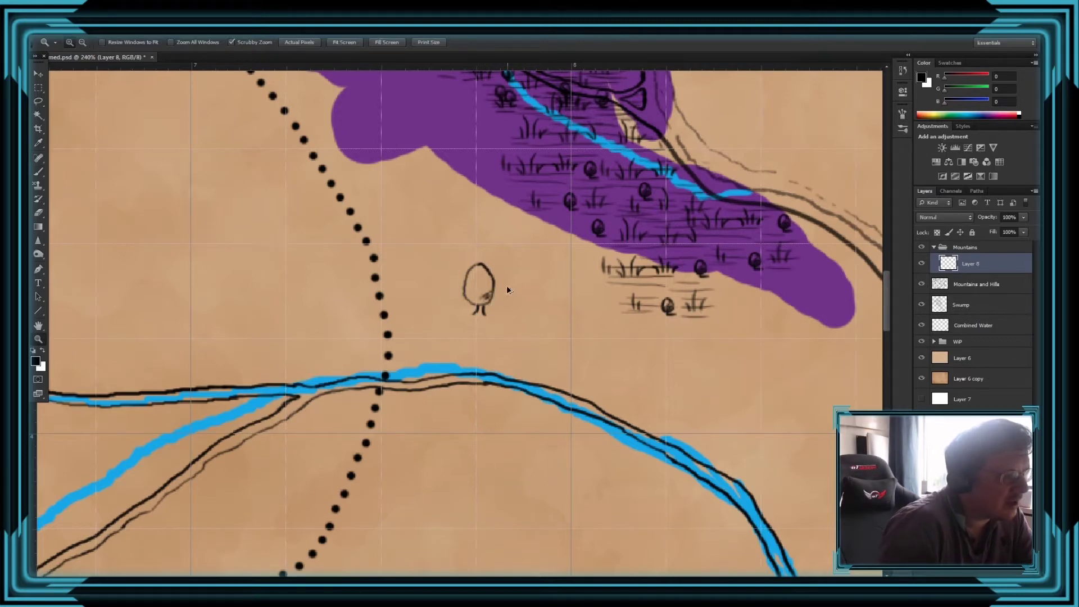
left_click_drag(485, 296, 477, 297)
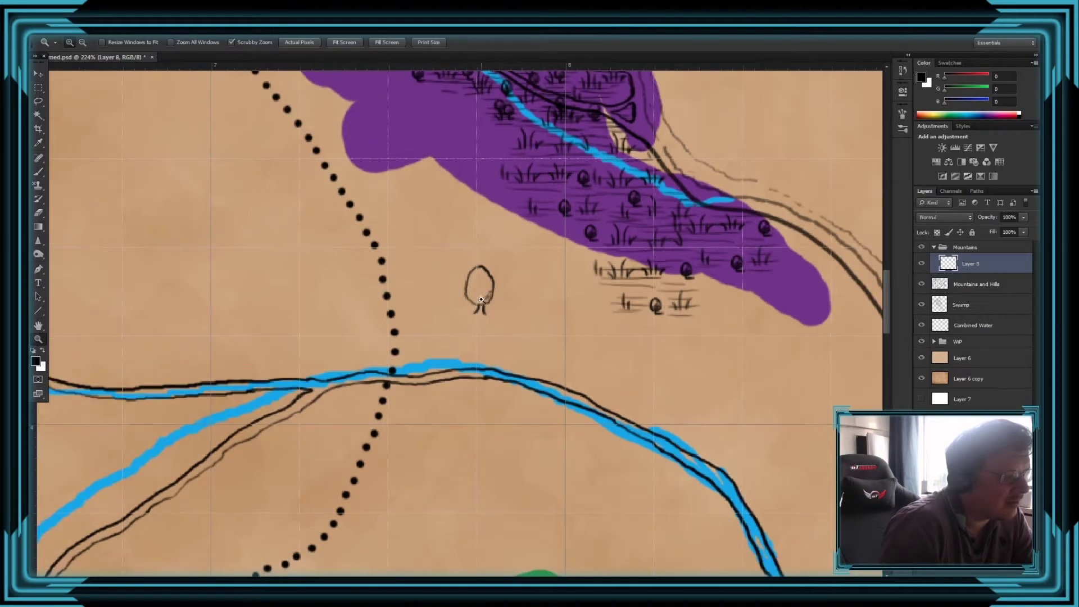
key("b")
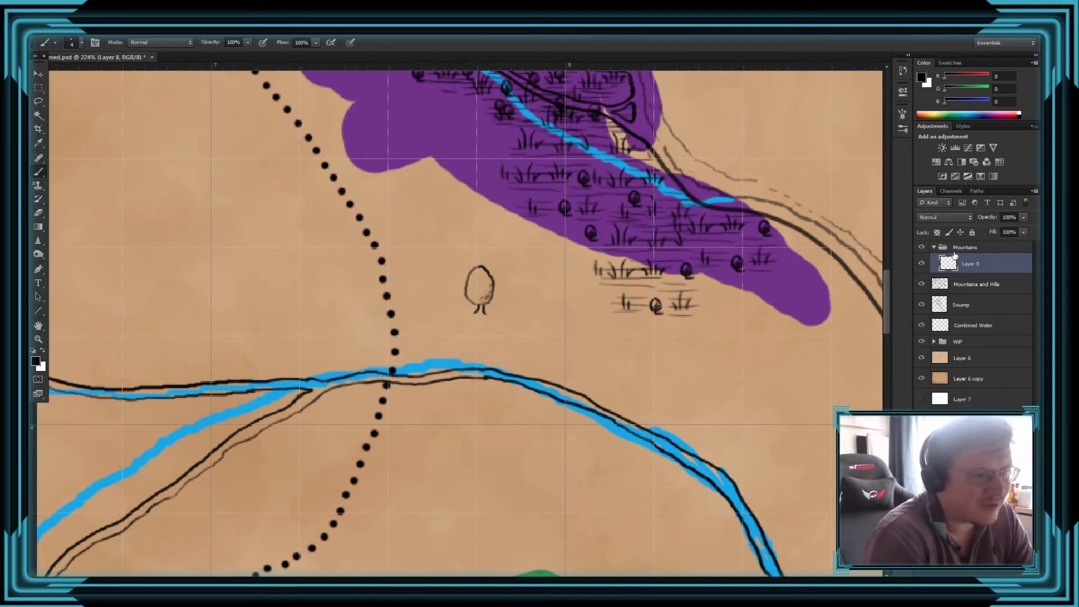
- Add a new layer in the Mountains group and set the group's blending mode to Pass Through
key("ctrl+shift+alt+n")
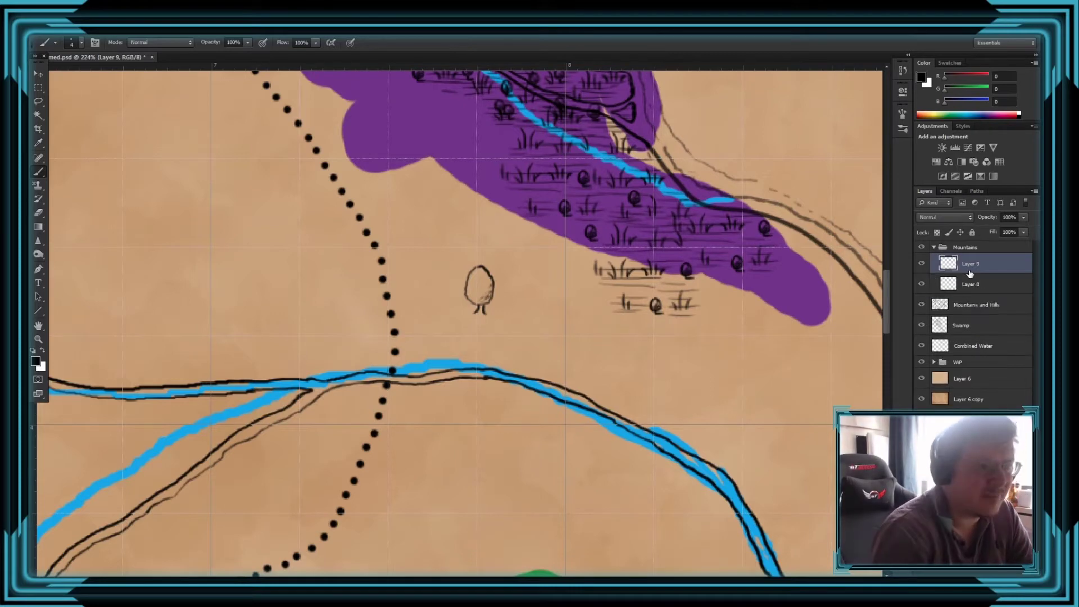
left_click(963, 247)
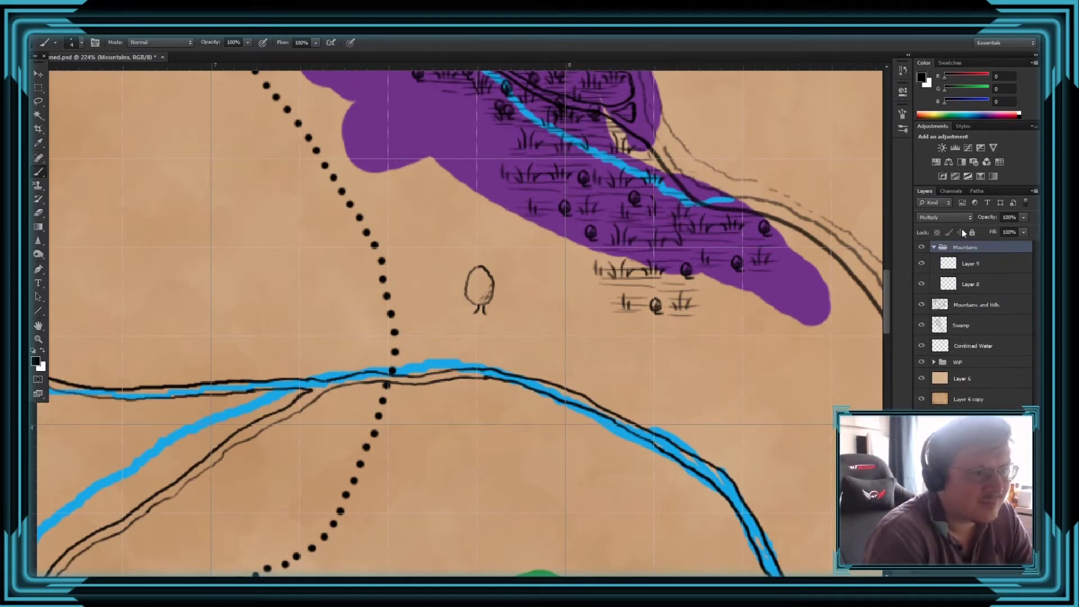
left_click(956, 218)
left_click(949, 230)
left_click(955, 218)
left_click(958, 230)
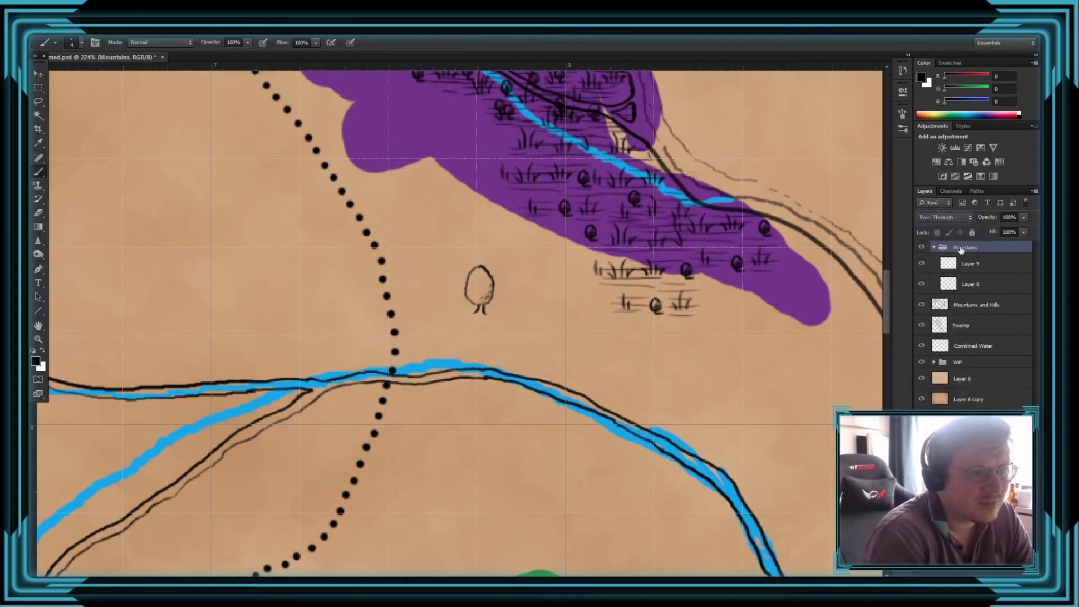
- Move the new layer out of the Mountains group to directly beneath it, and make white the foreground colour
left_click_drag(968, 263, 951, 293)
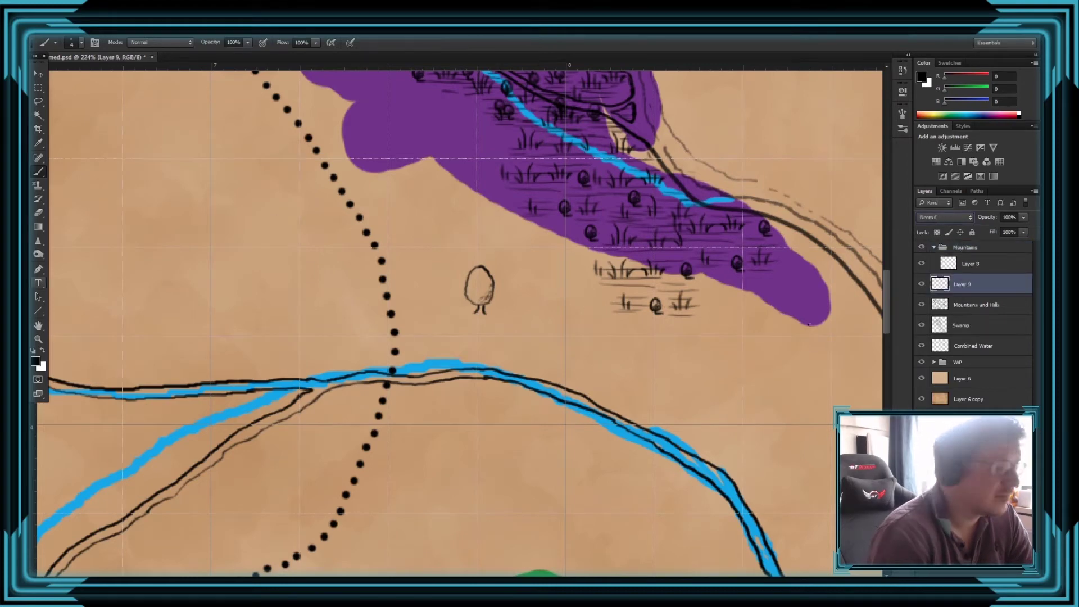
left_click(38, 339)
left_click(43, 349)
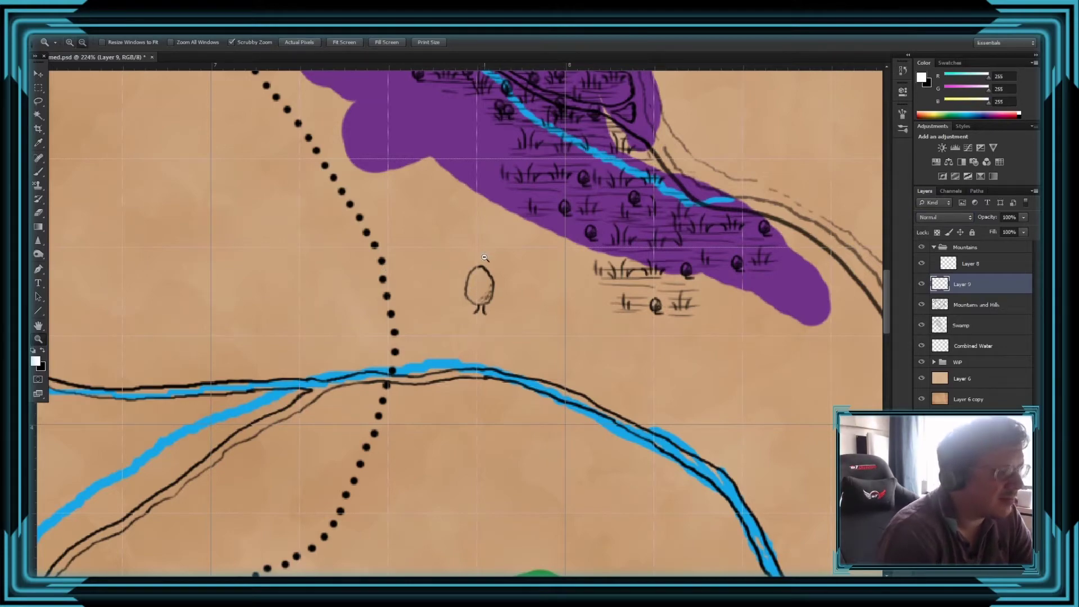
- Paint the small tree's crown and trunk white inside the outline, on the layer beneath the line art
scroll(488, 254, "down", 5)
scroll(495, 267, "up", 7)
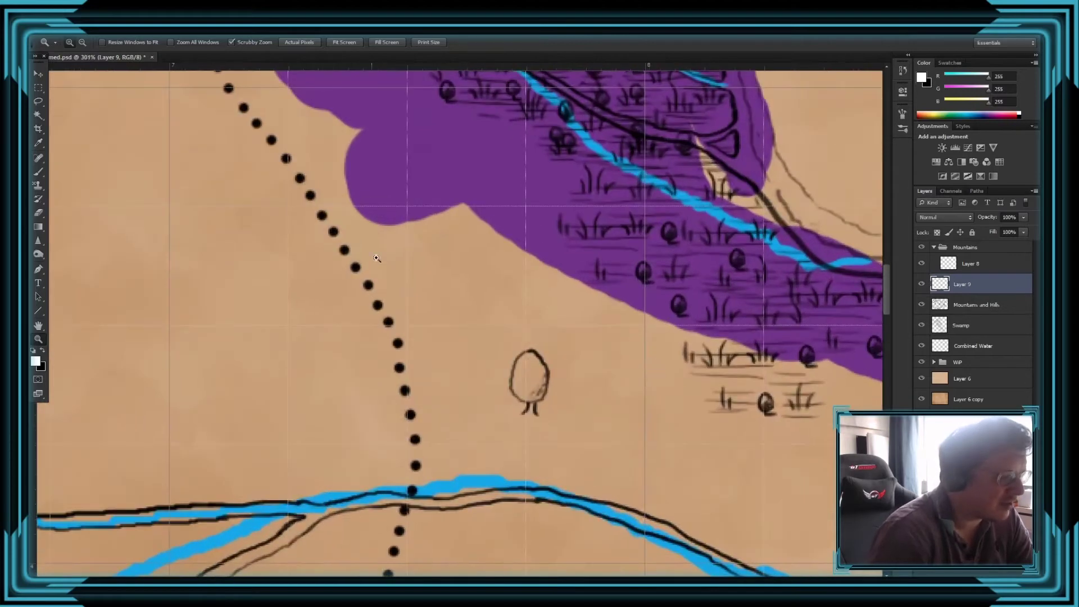
key("b")
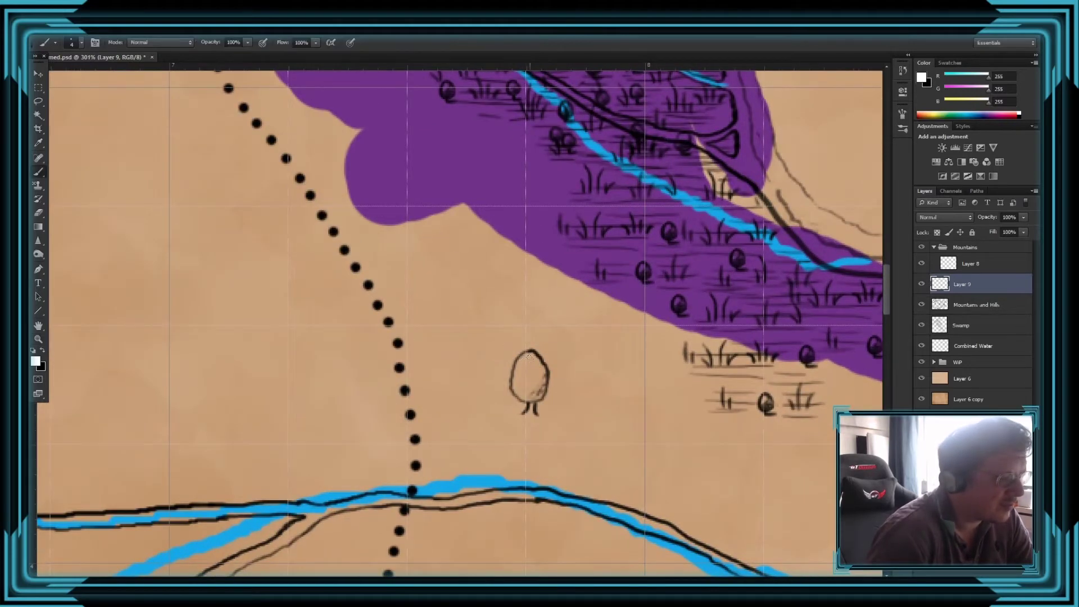
left_click_drag(524, 359, 538, 393)
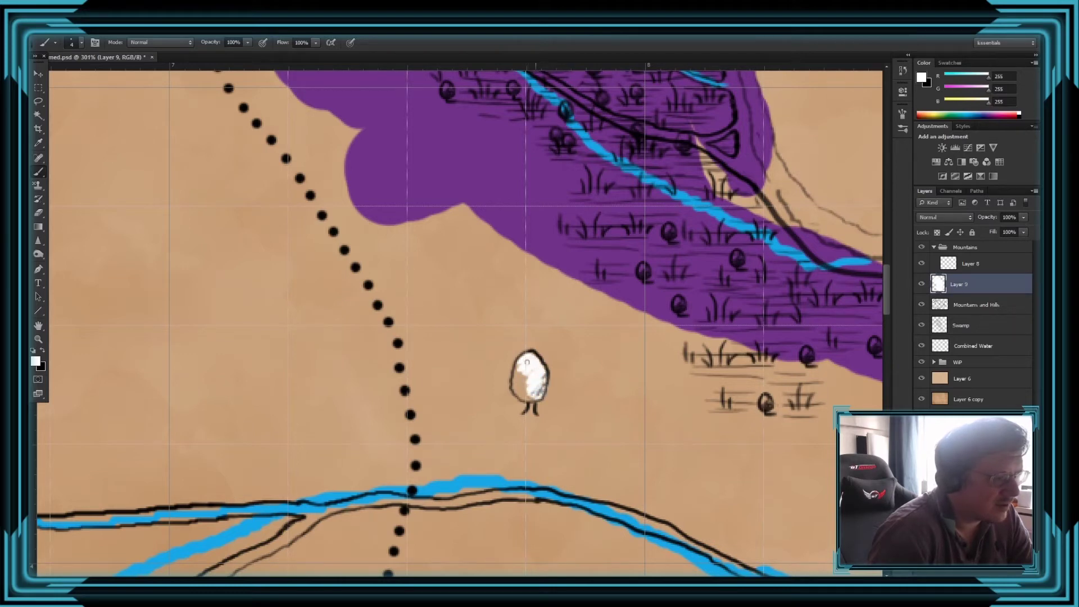
mouse_move(526, 362)
left_mouse_down()
mouse_move(516, 383)
mouse_move(530, 387)
left_mouse_up()
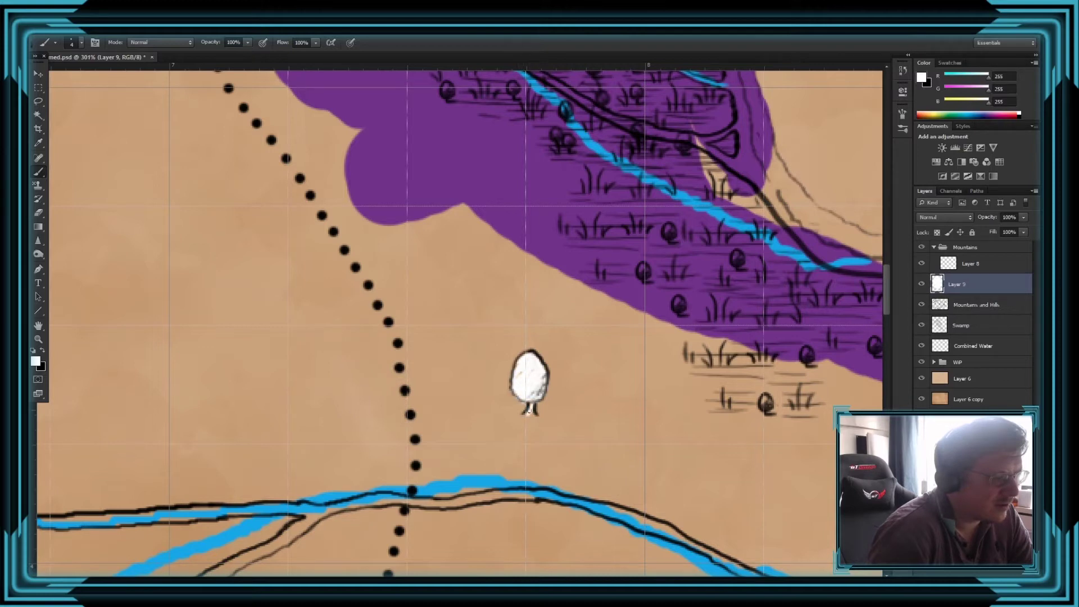
- Set the Eraser to the 4 px Mapping brush preset
key("e")
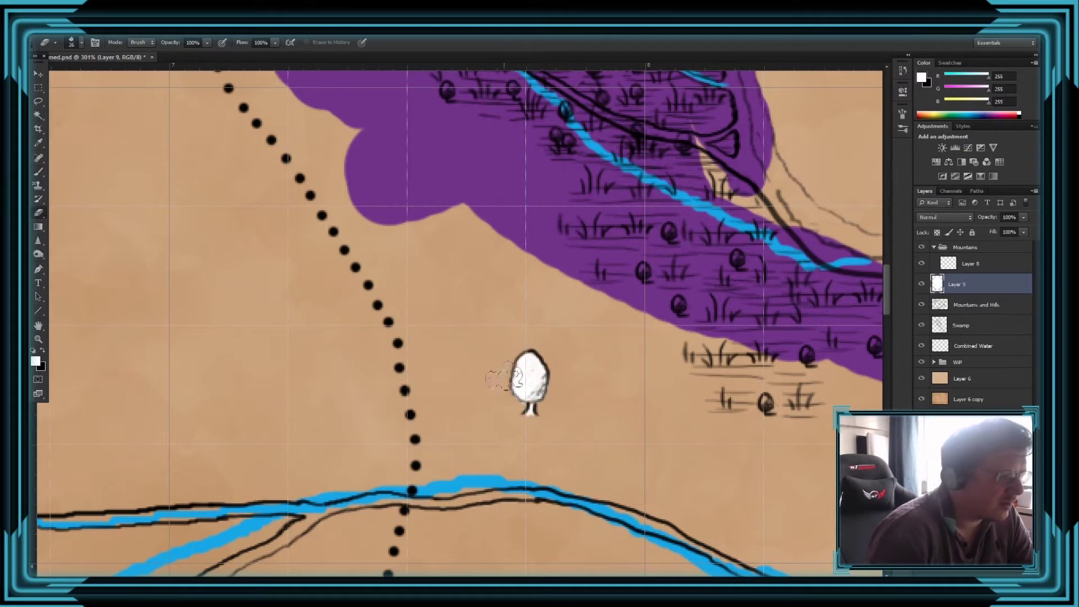
key("b")
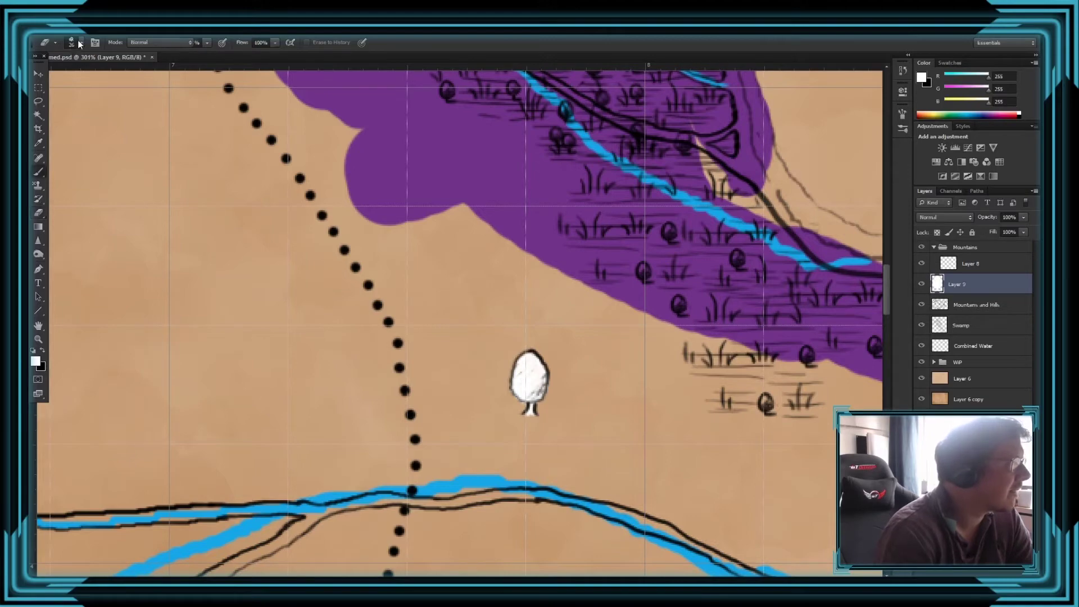
key("e")
left_click(78, 40)
scroll(400, 245, "up", 3)
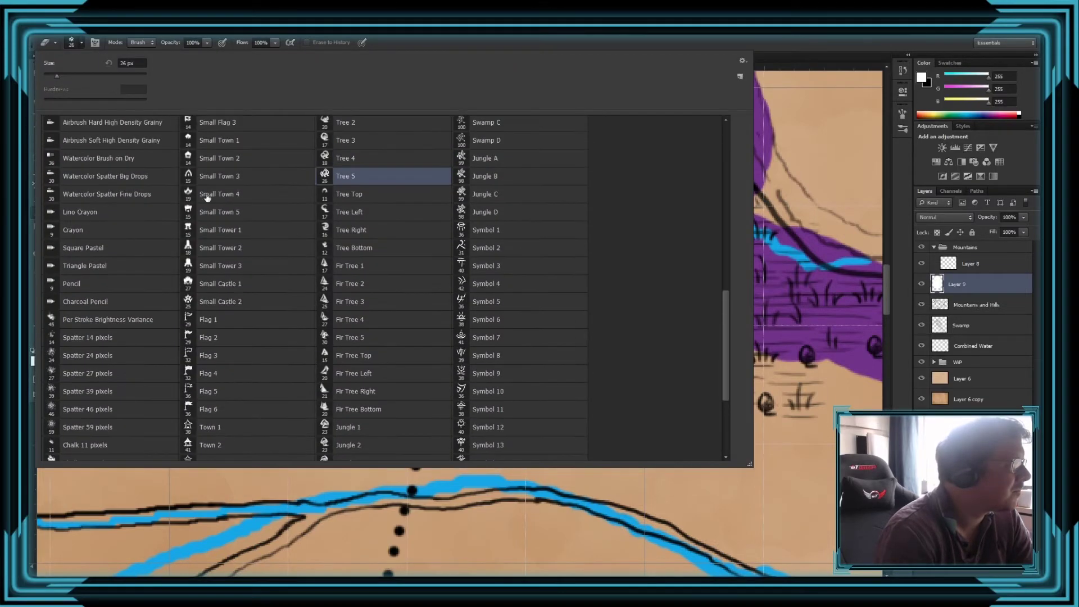
scroll(480, 330, "down", 3)
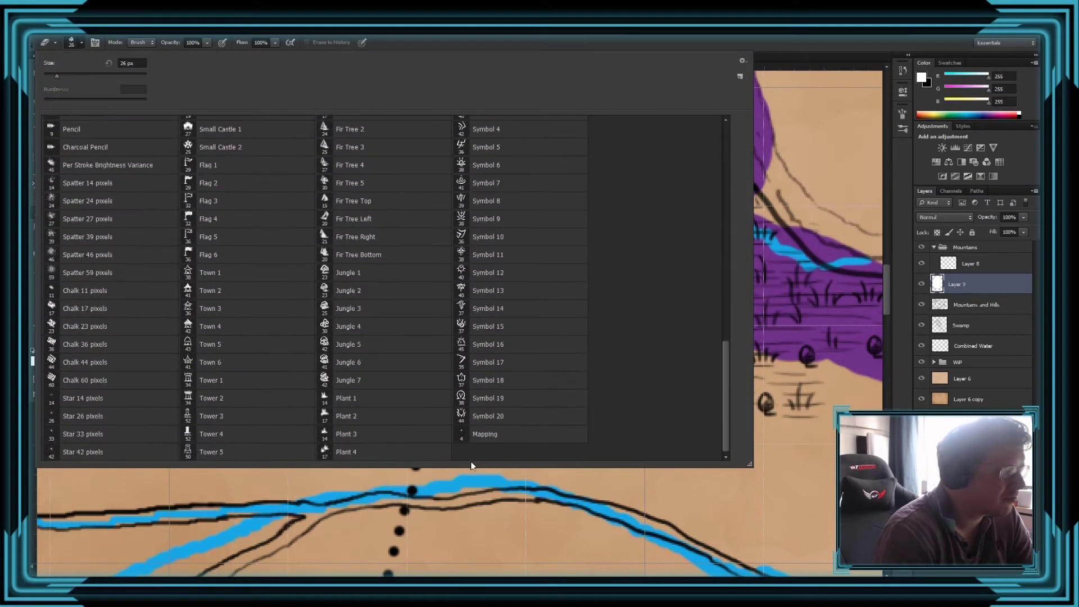
left_click(485, 442)
left_click(481, 444)
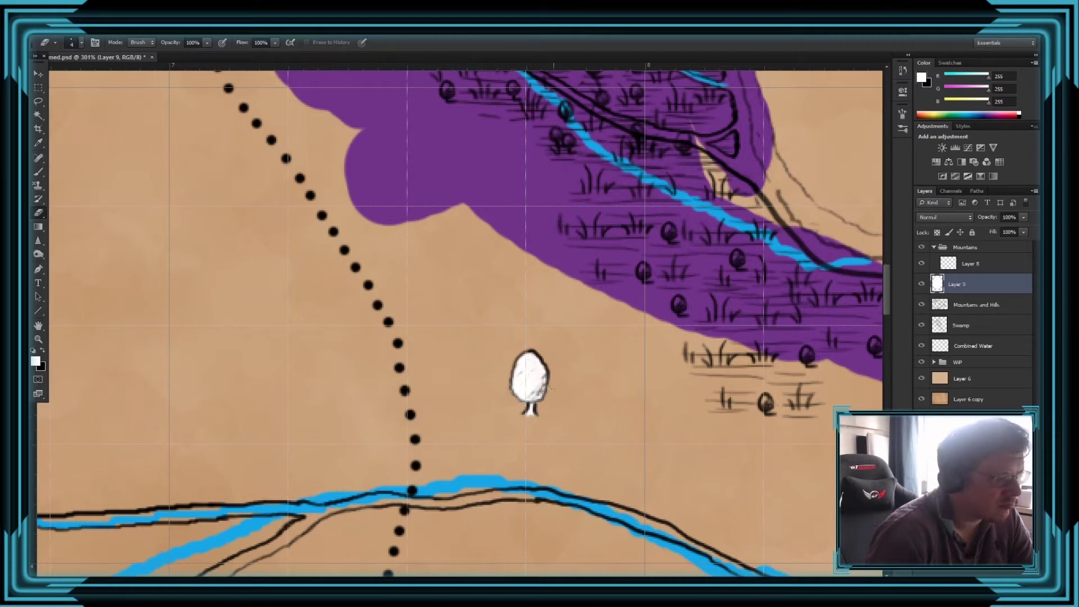
- Erase a small spot inside the tree's white crown and touch up the white fill with the brush
key("b")
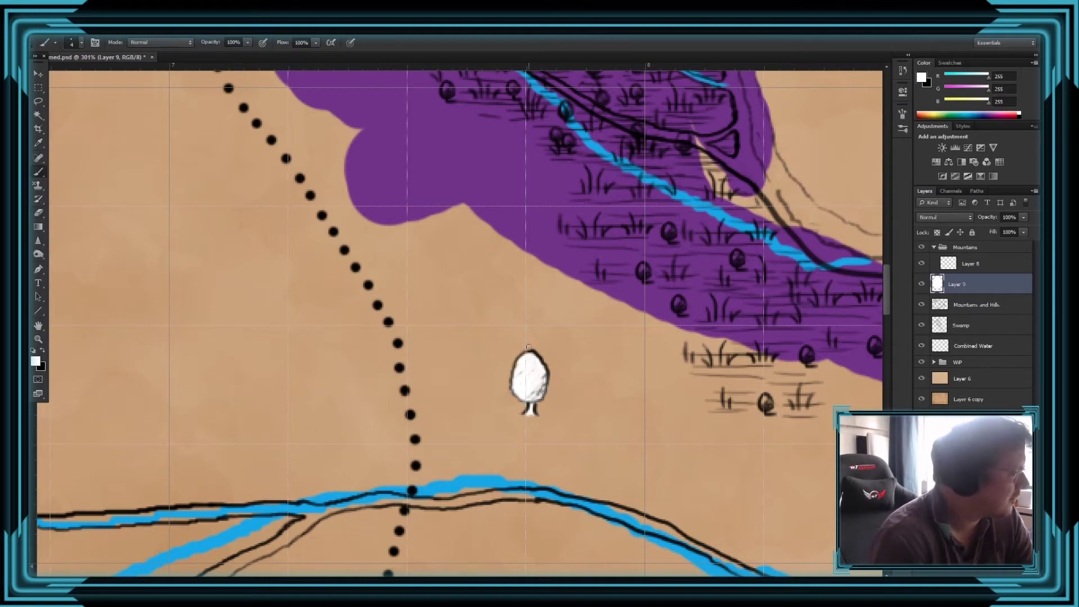
scroll(525, 358, "down", 3)
scroll(553, 350, "down", 4)
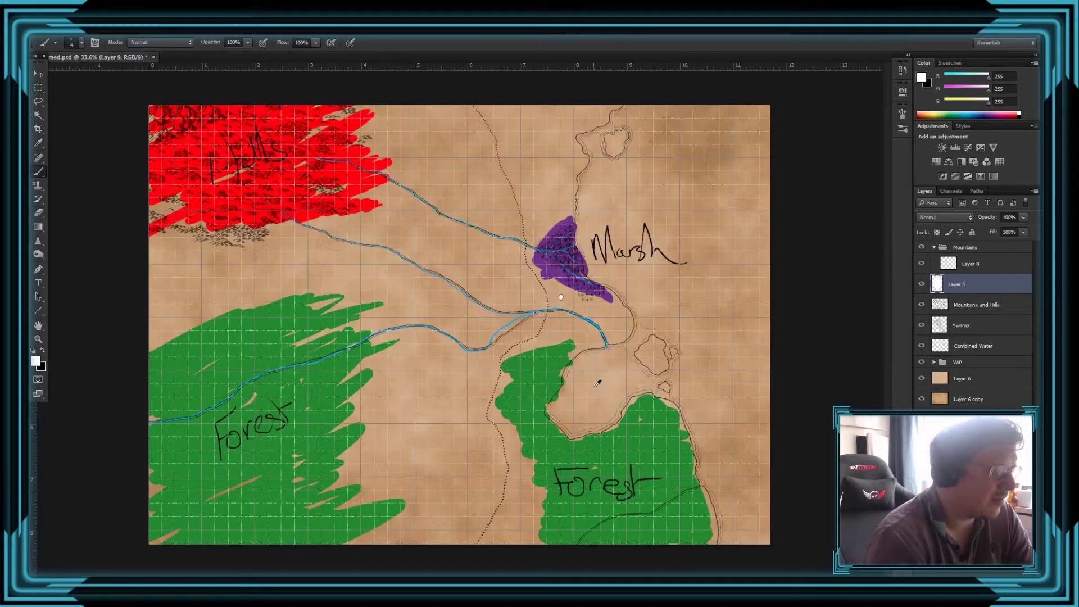
scroll(561, 296, "up", 8)
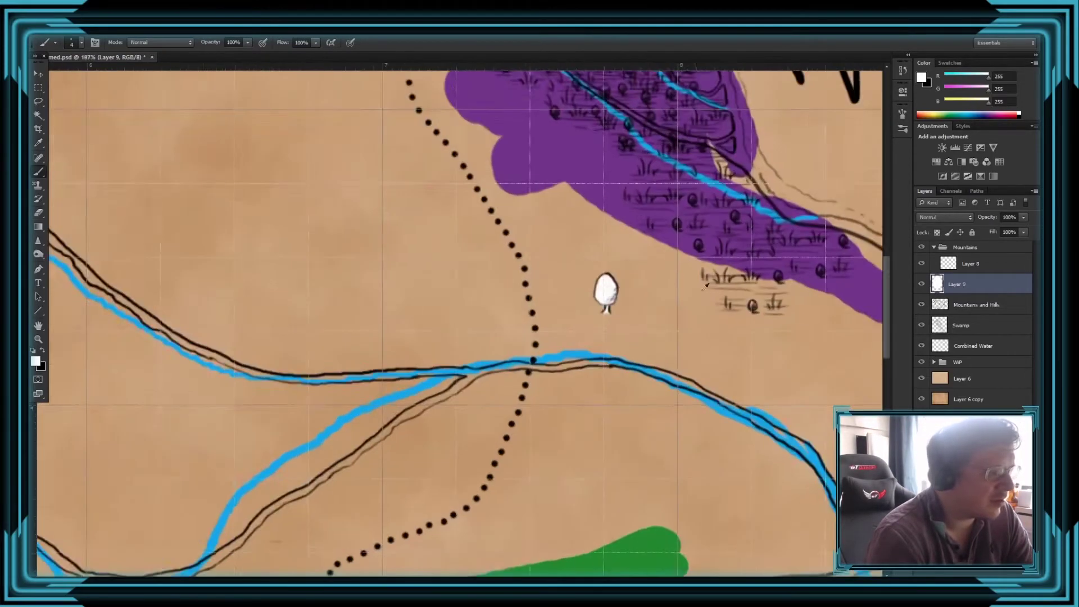
scroll(600, 300, "up", 2)
key("e")
key("alt+e")
key("g")
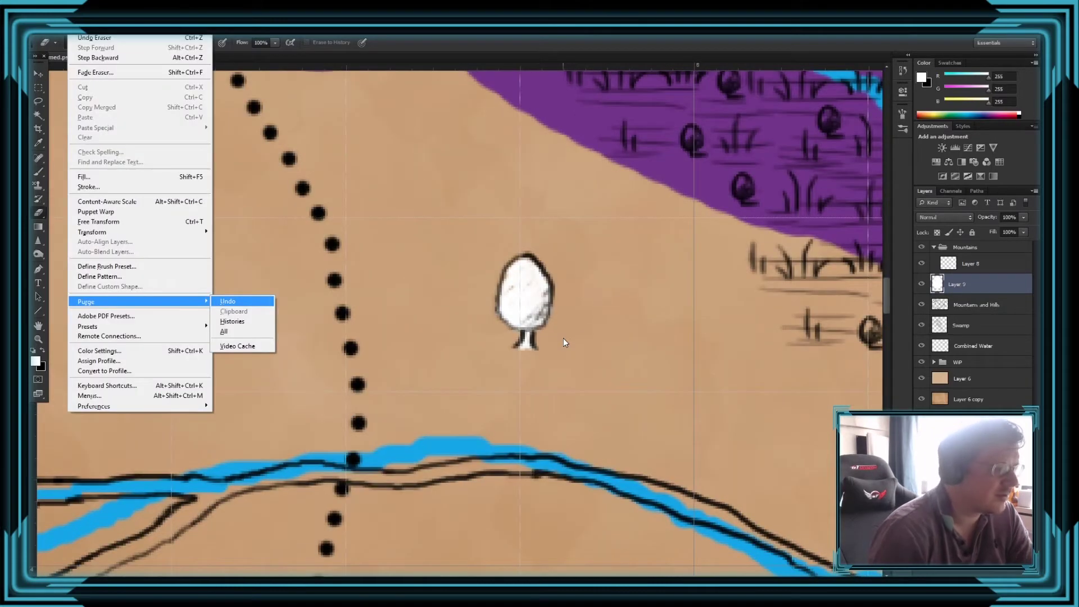
key("Escape")
key("Escape")
left_click_drag(523, 288, 518, 289)
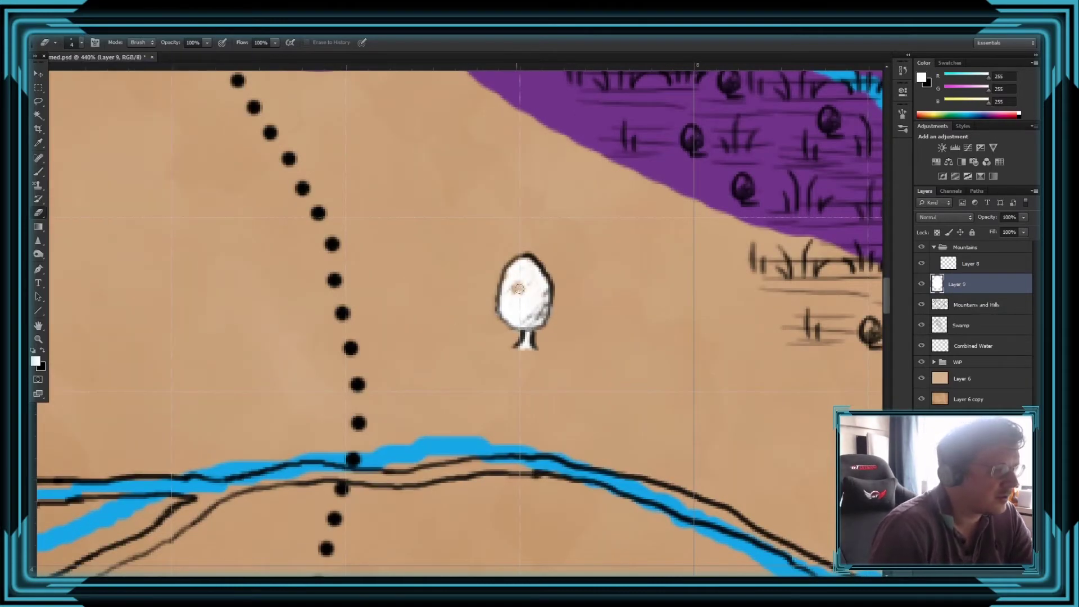
key("b")
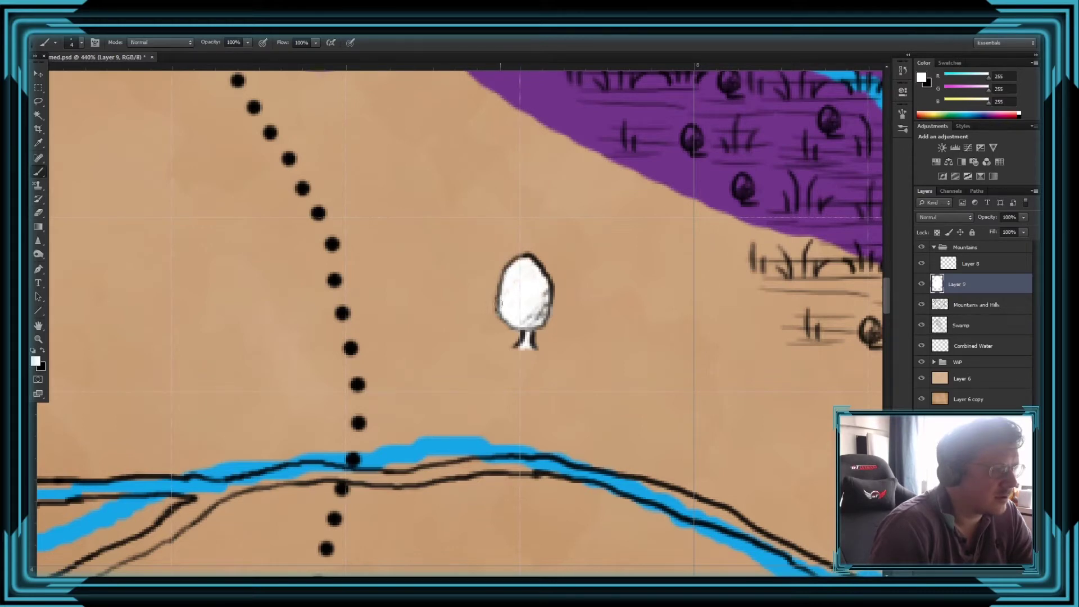
- Save the Eraser's 4 px tip as a new brush preset named mapping jitter, with its size captured
key("e")
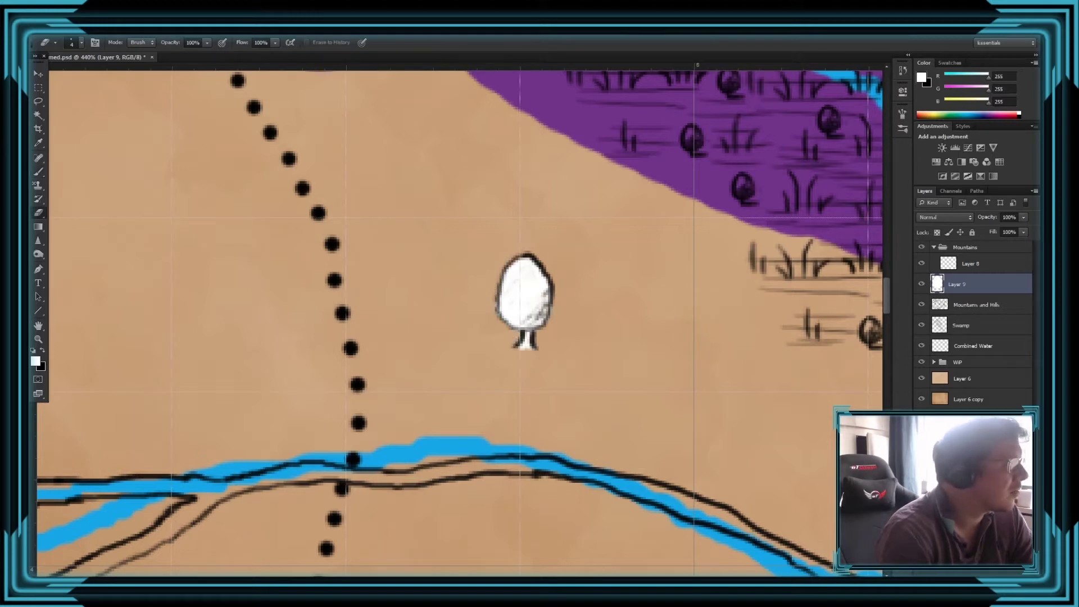
left_click(72, 45)
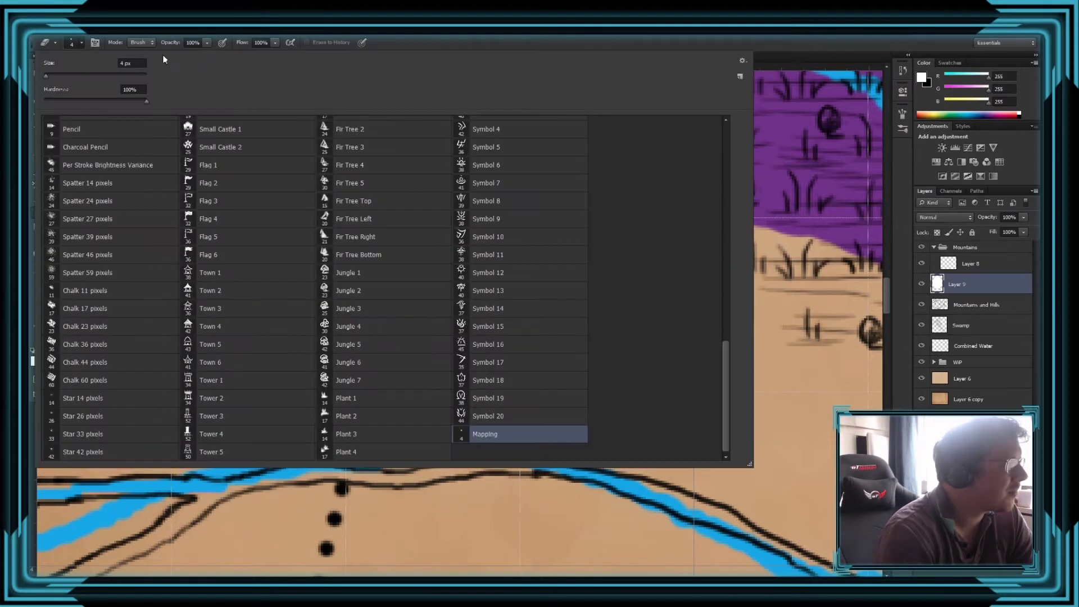
left_click(742, 60)
left_click(783, 72)
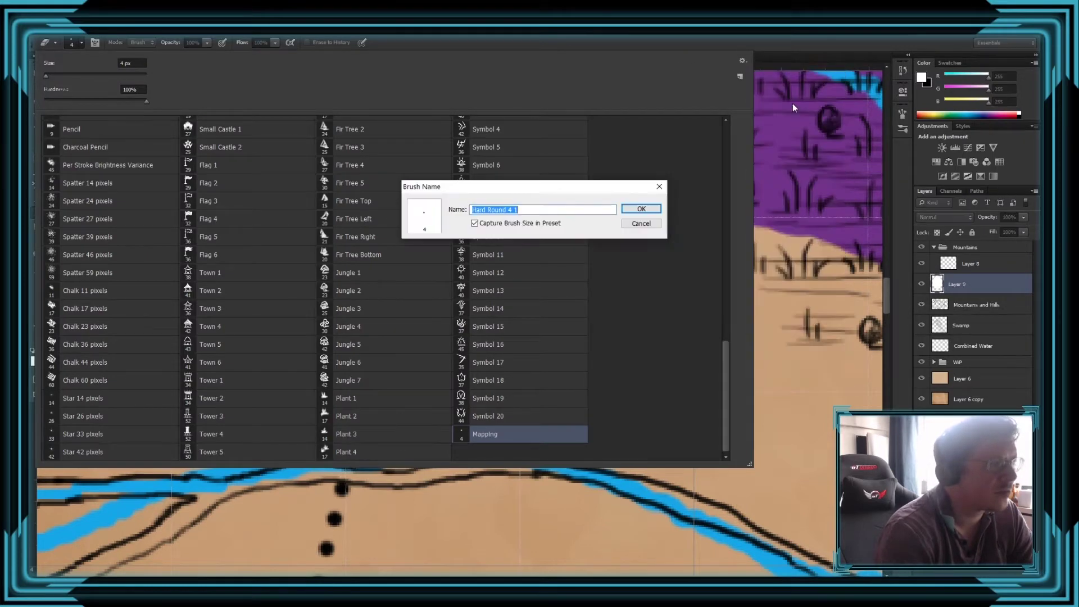
type("kjt")
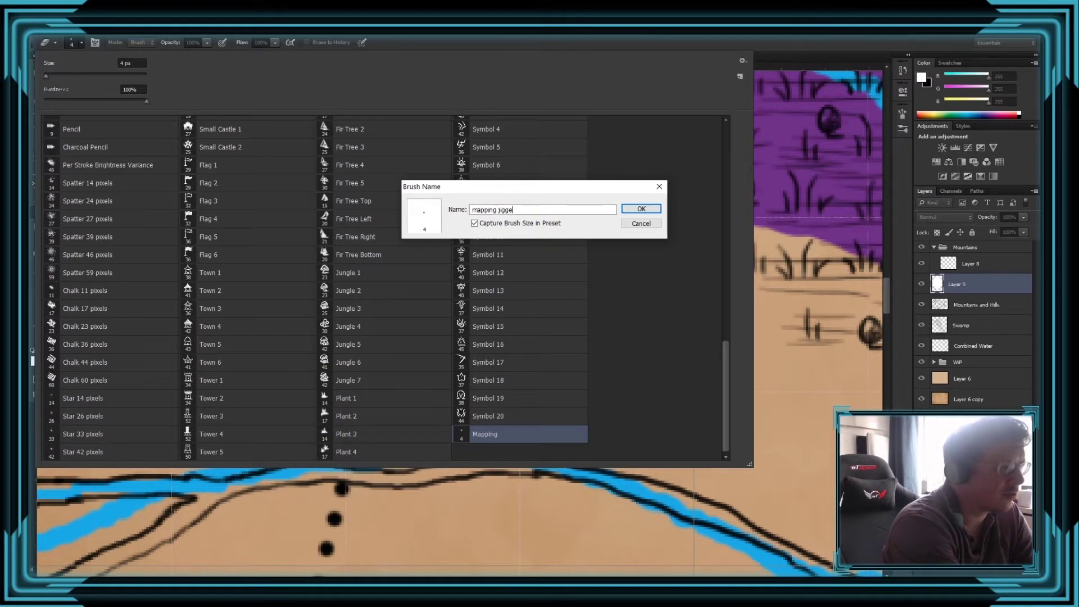
key("Return")
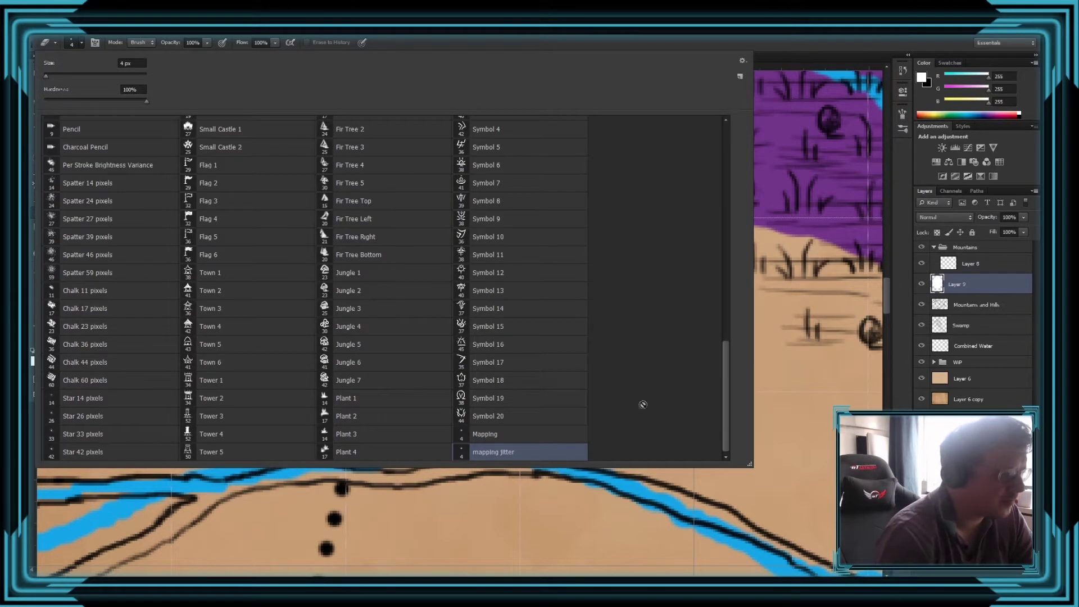
key("Return")
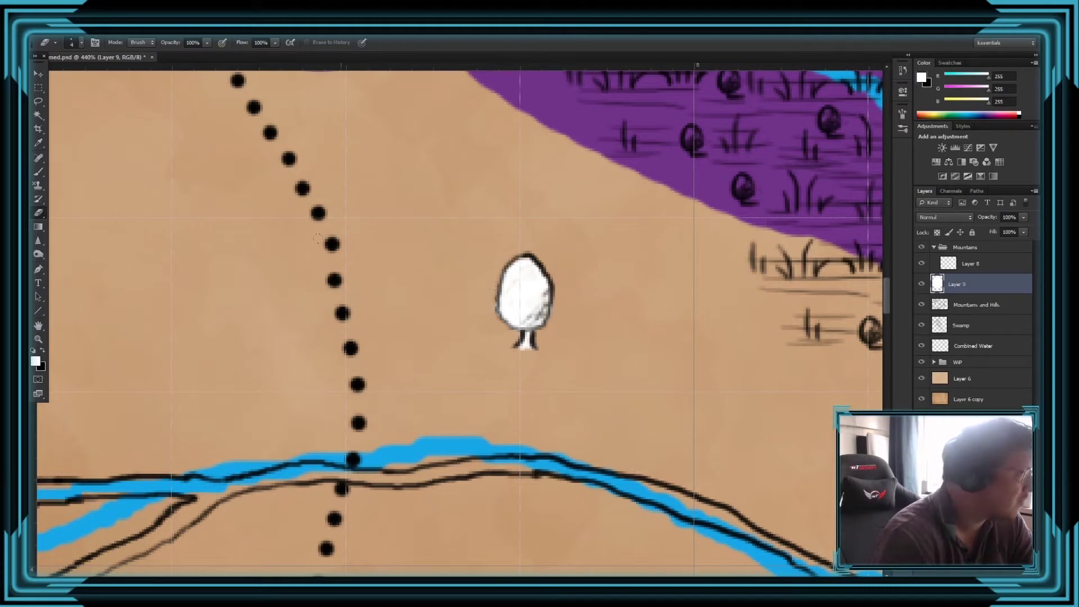
- Make black the foreground colour and select the tree's line-art layer, Layer 8, in the Mountains group
left_click(43, 352)
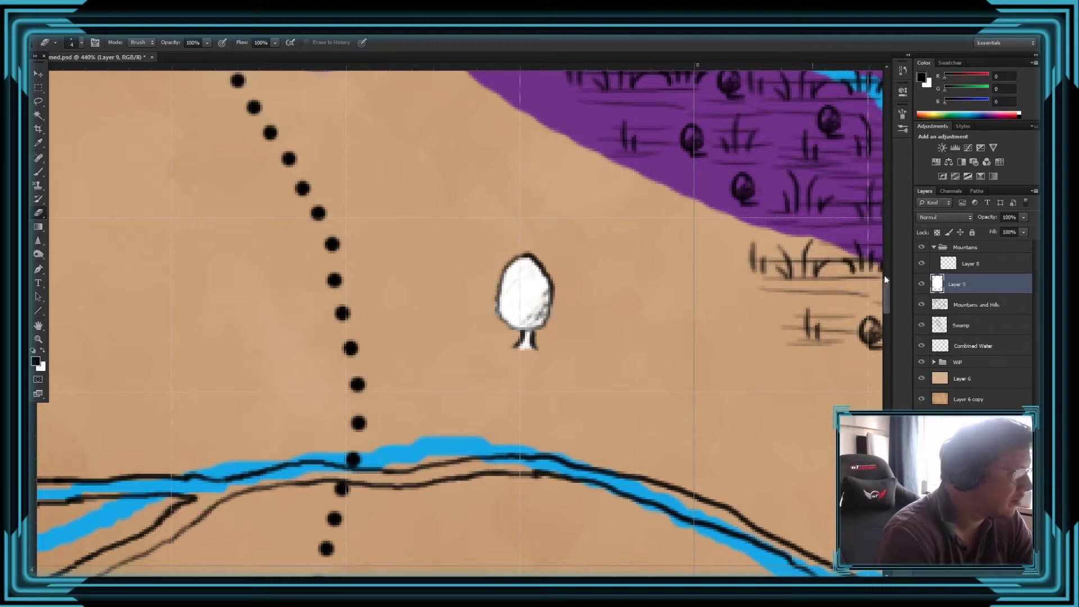
left_click(965, 268)
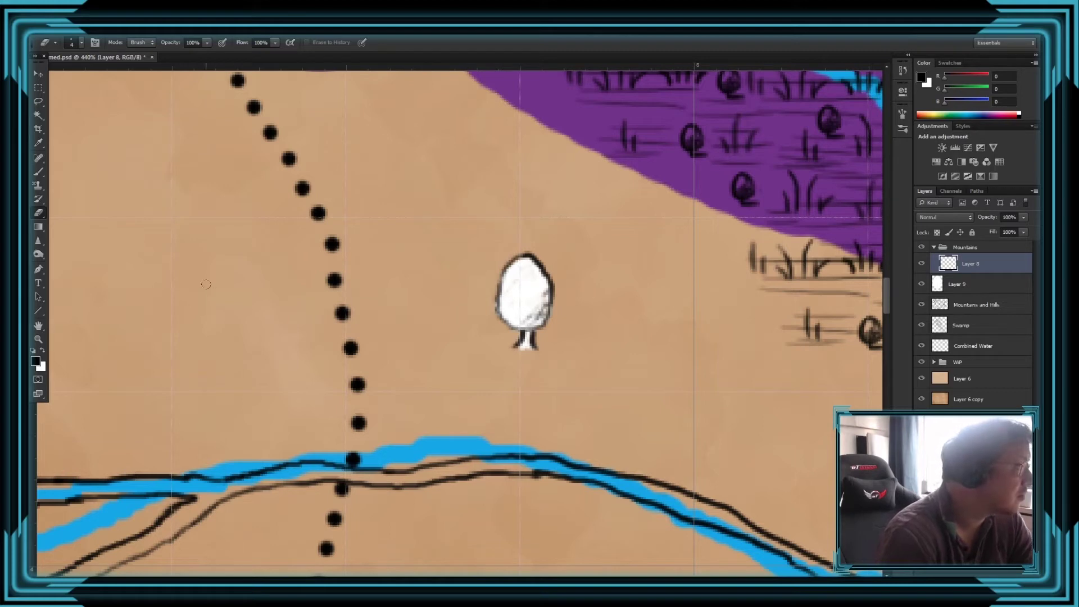
- Thicken the black outline of the tree's crown with the Brush and undo the last stroke
key("b")
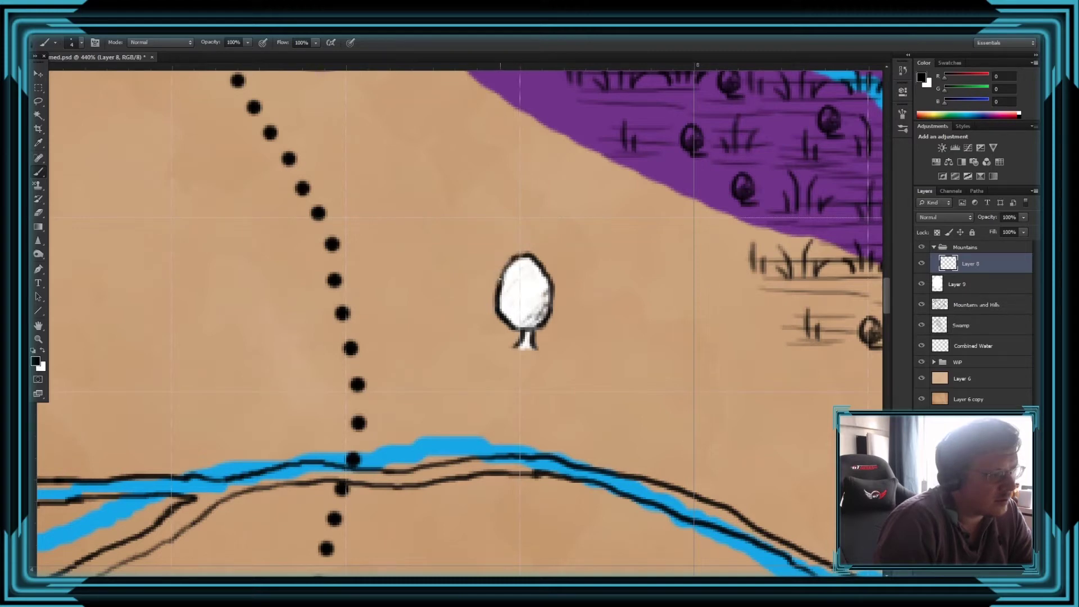
key("ctrl+z")
scroll(579, 327, "down", 2)
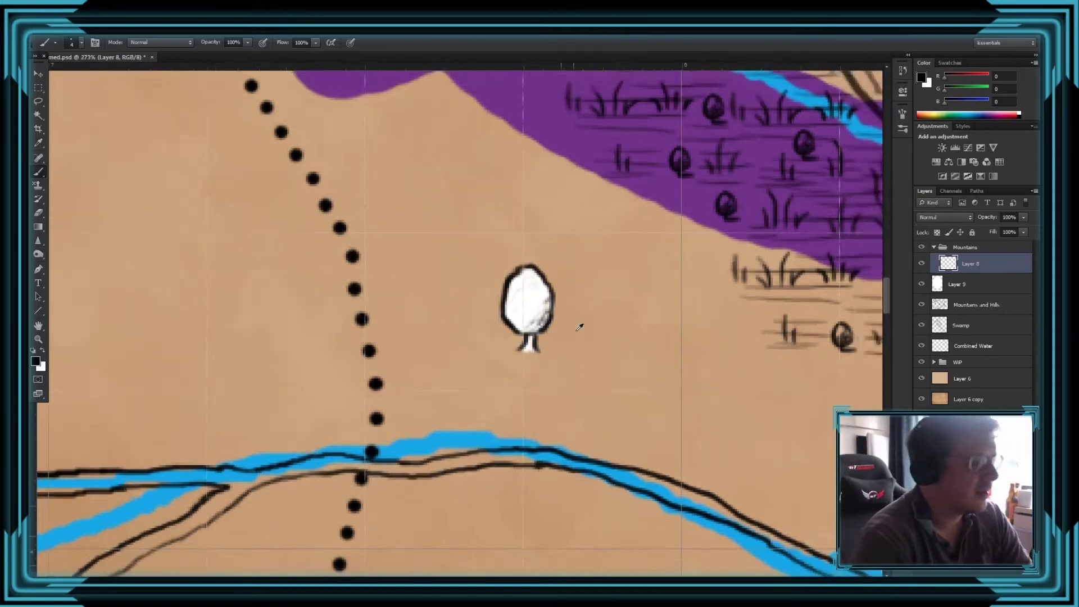
- Put the white fill layer, Layer 9, beneath Layer 8 in the Mountains group and merge the two layers
scroll(579, 327, "down", 2)
left_click(956, 291)
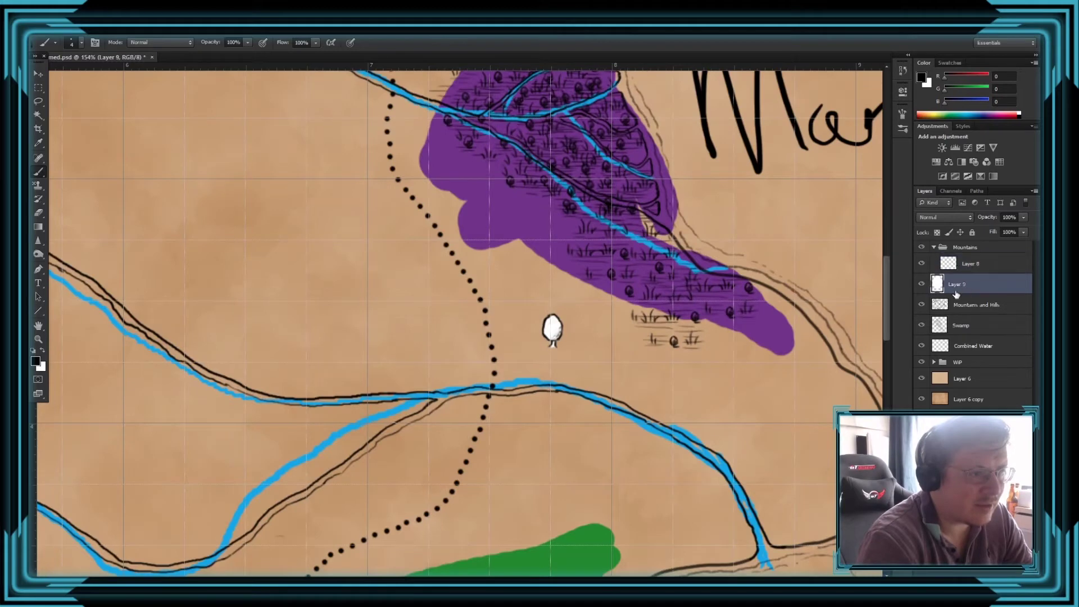
left_click_drag(955, 293, 963, 275)
left_click(970, 264, "shift")
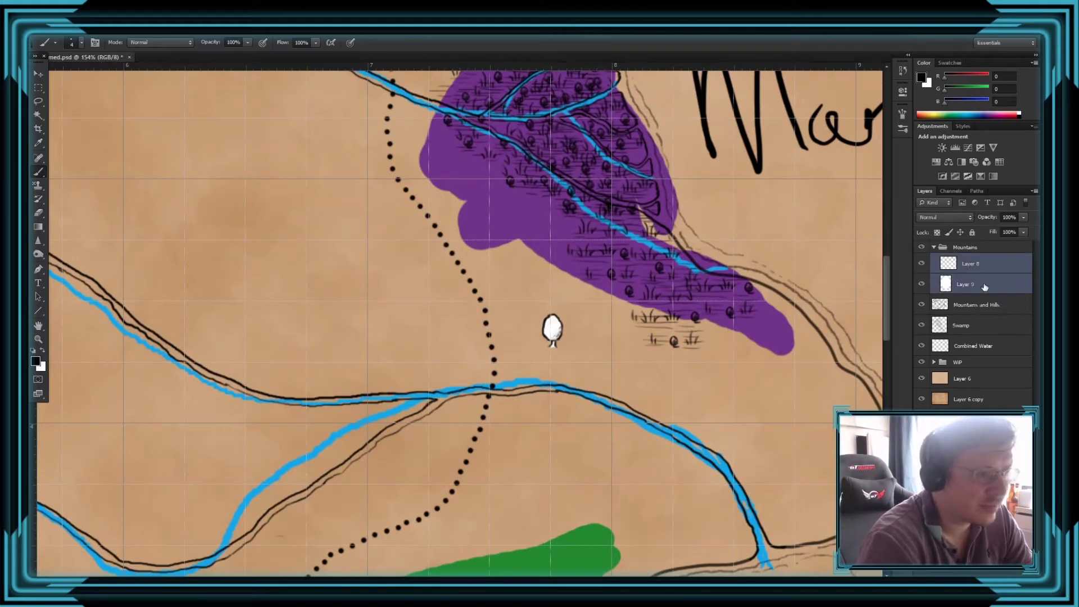
right_click(985, 287)
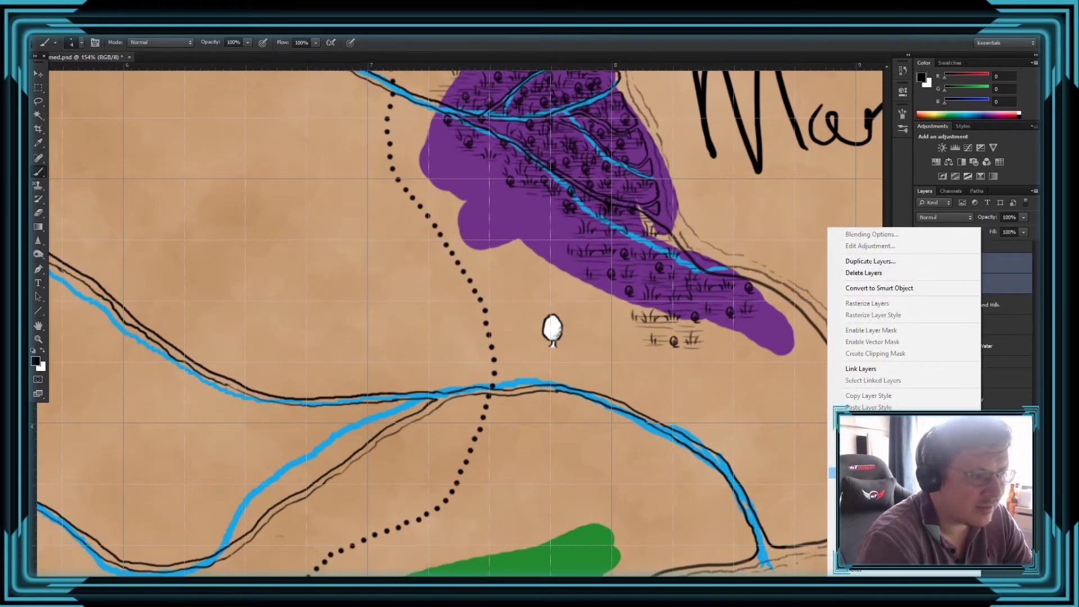
left_click(904, 461)
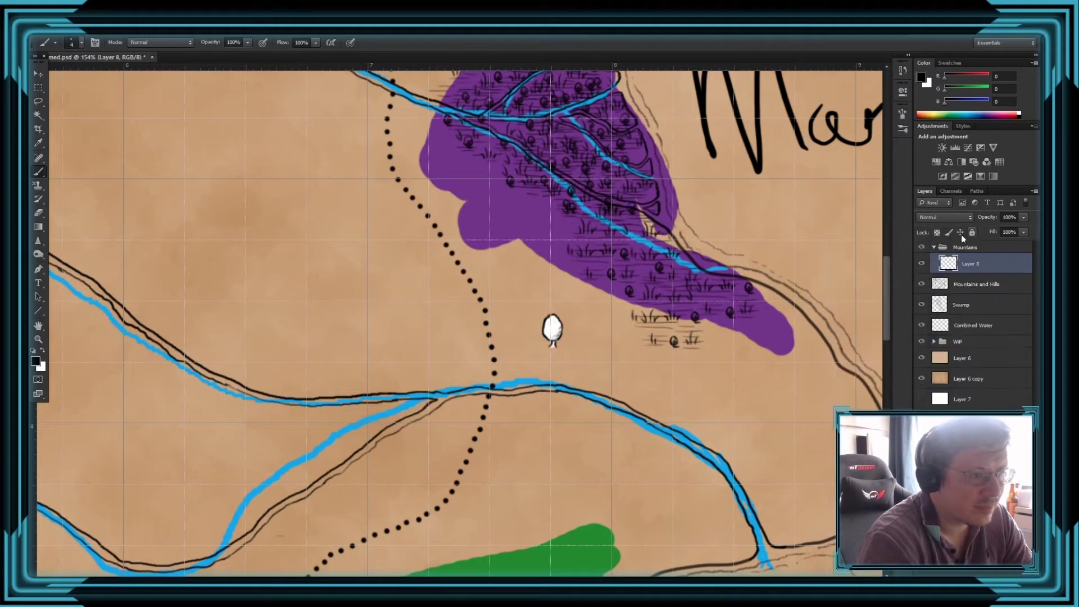
- Select the merged tree layer, Layer 8, and shift the tree slightly towards the river below it
left_click(940, 250)
left_click(956, 259)
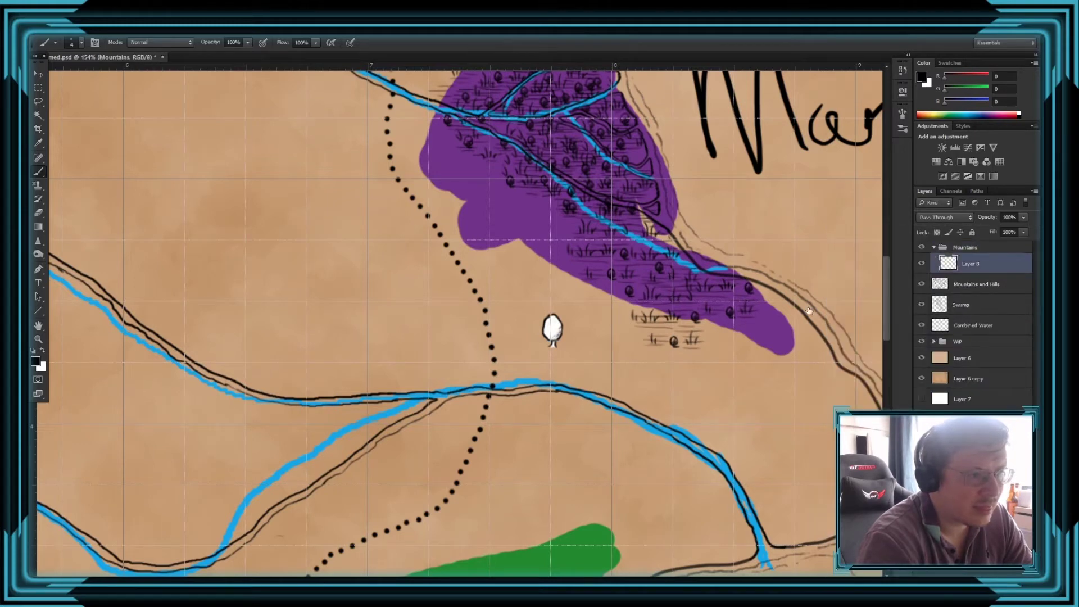
left_click(37, 79)
scroll(442, 232, "down", 5)
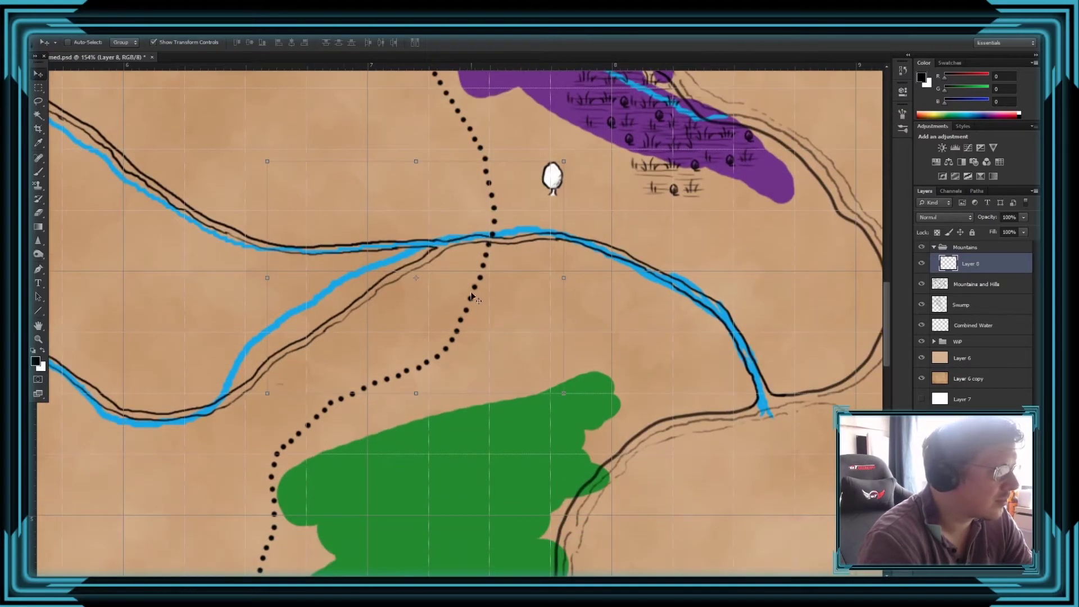
scroll(450, 289, "down", 3)
scroll(234, 288, "up", 3)
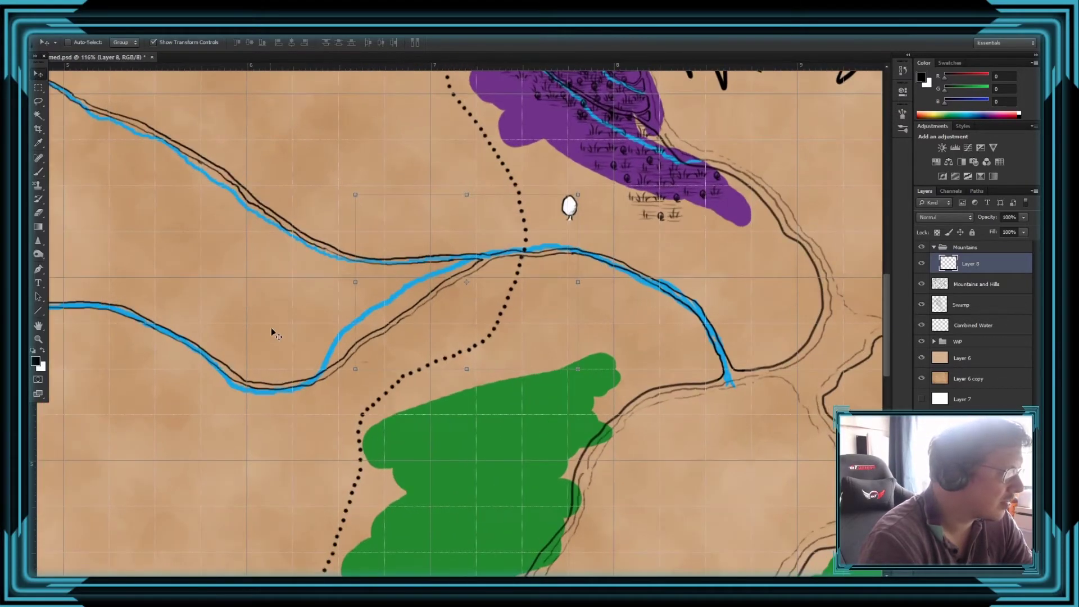
mouse_move(572, 209)
left_mouse_down()
mouse_move(698, 218)
mouse_move(688, 265)
mouse_move(625, 232)
mouse_move(563, 221)
left_mouse_up()
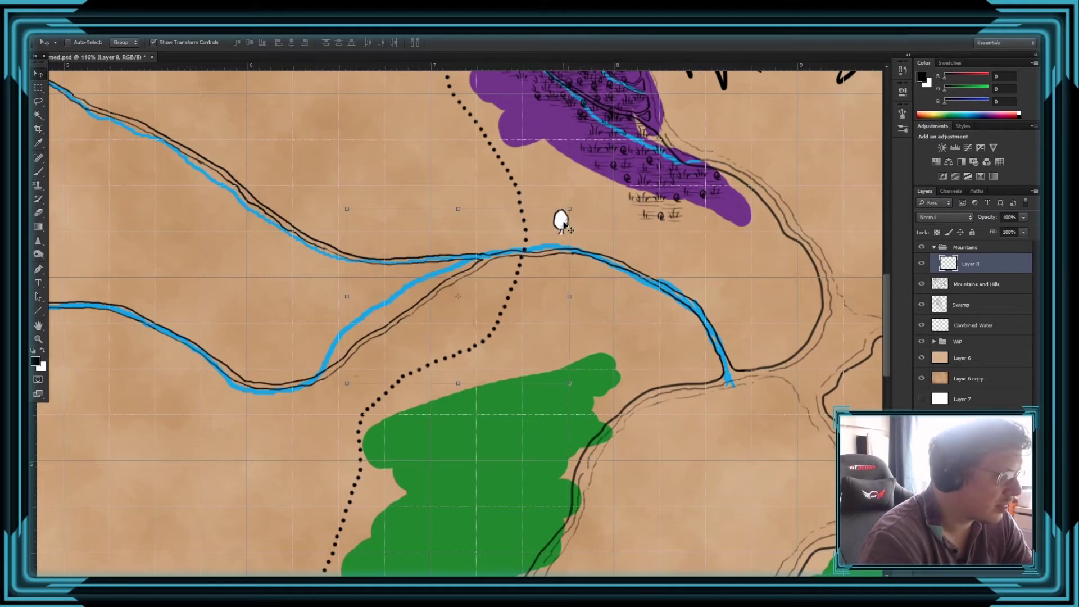
- Erase the faint stray mark between the river bend and the dotted border on the tree layer
key("e")
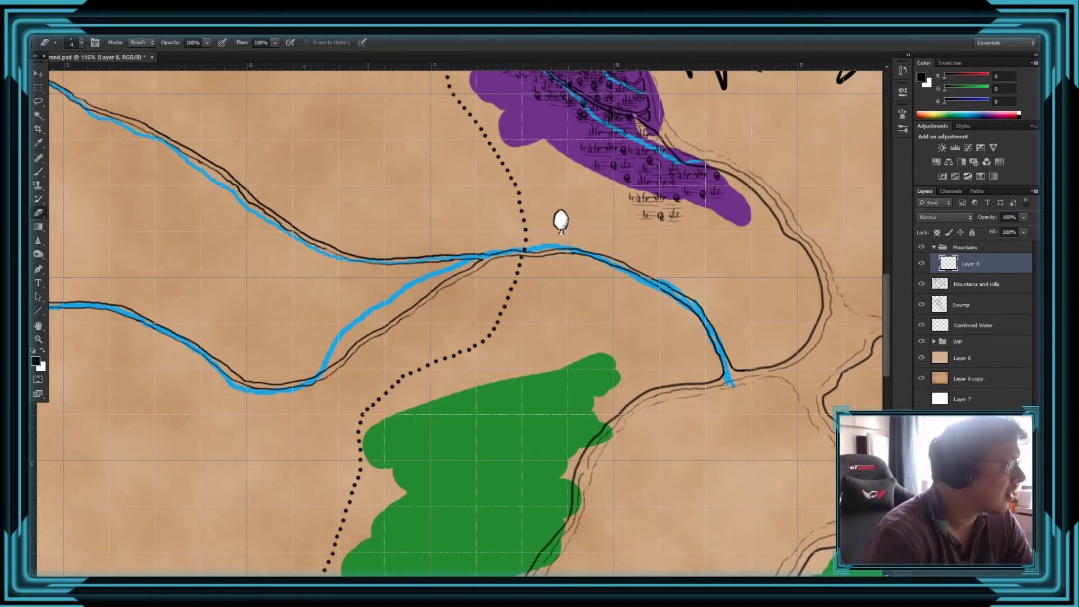
left_click(38, 73)
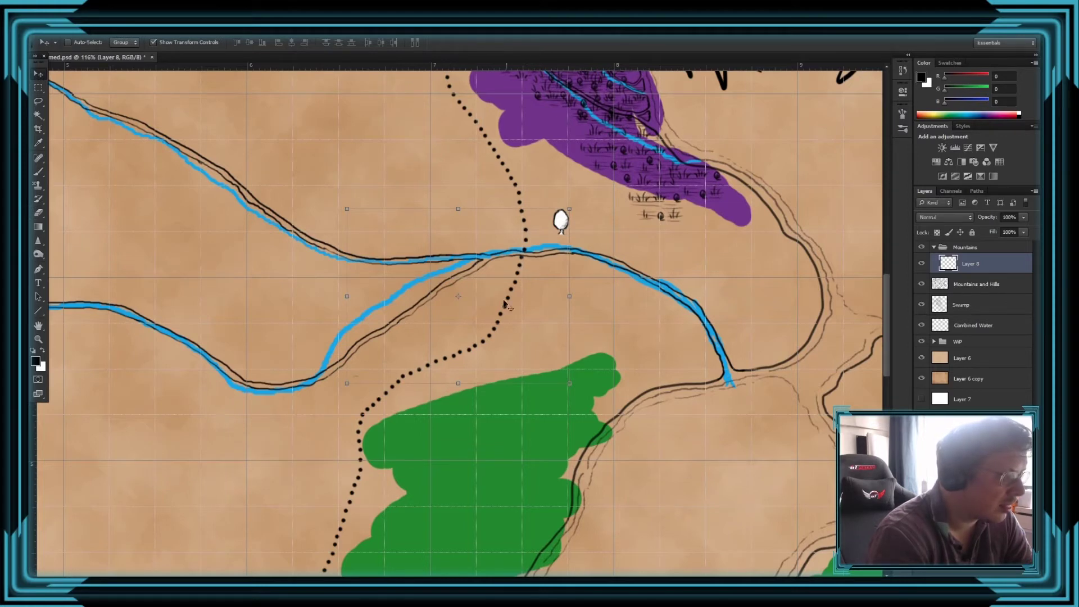
scroll(355, 382, "up", 10)
key("e")
key("alt+e")
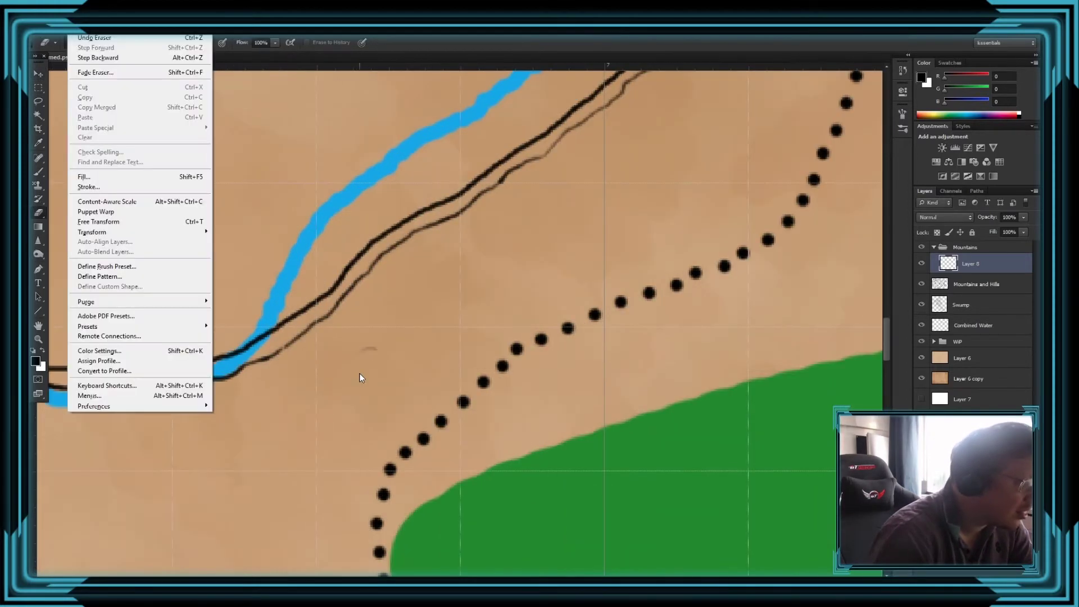
key("Escape")
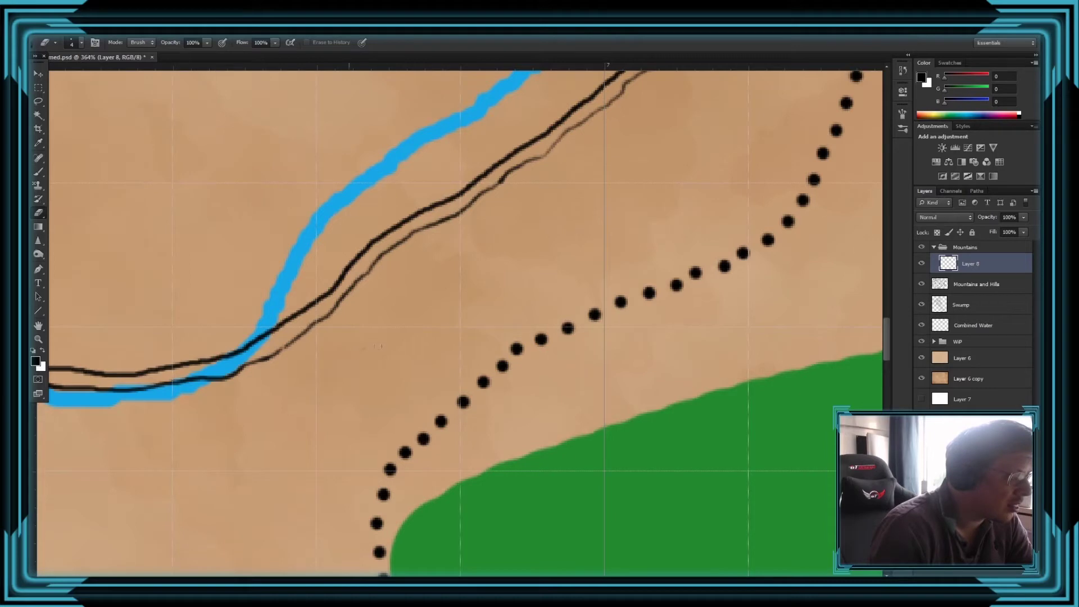
scroll(377, 346, "down", 5)
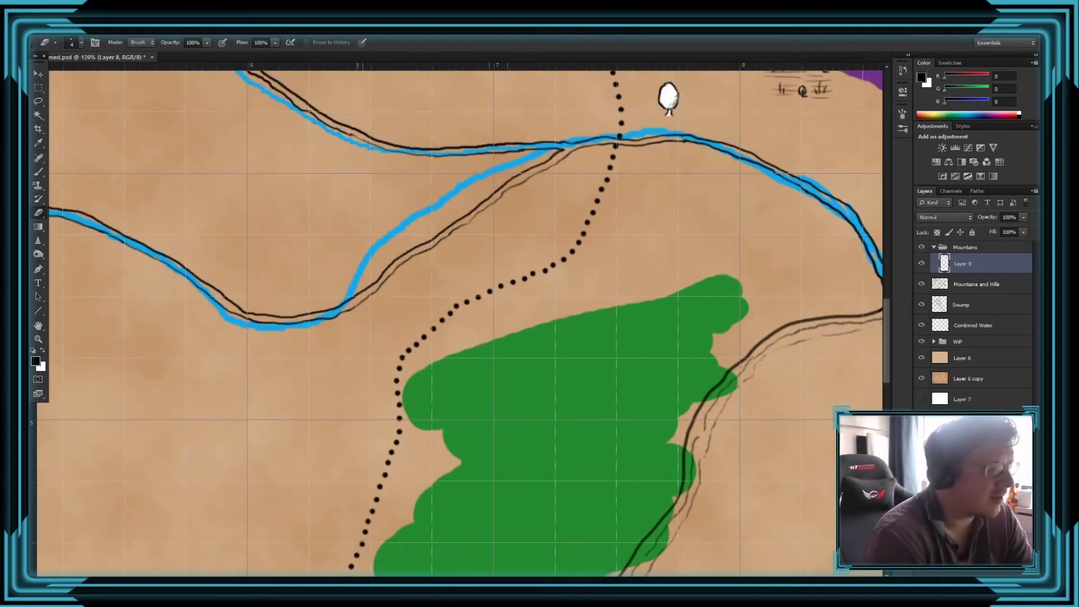
scroll(363, 287, "down", 2)
- Check the tree layer's bounding box and try to erase leftover specks above the green forest with the small Eraser
left_click(38, 75)
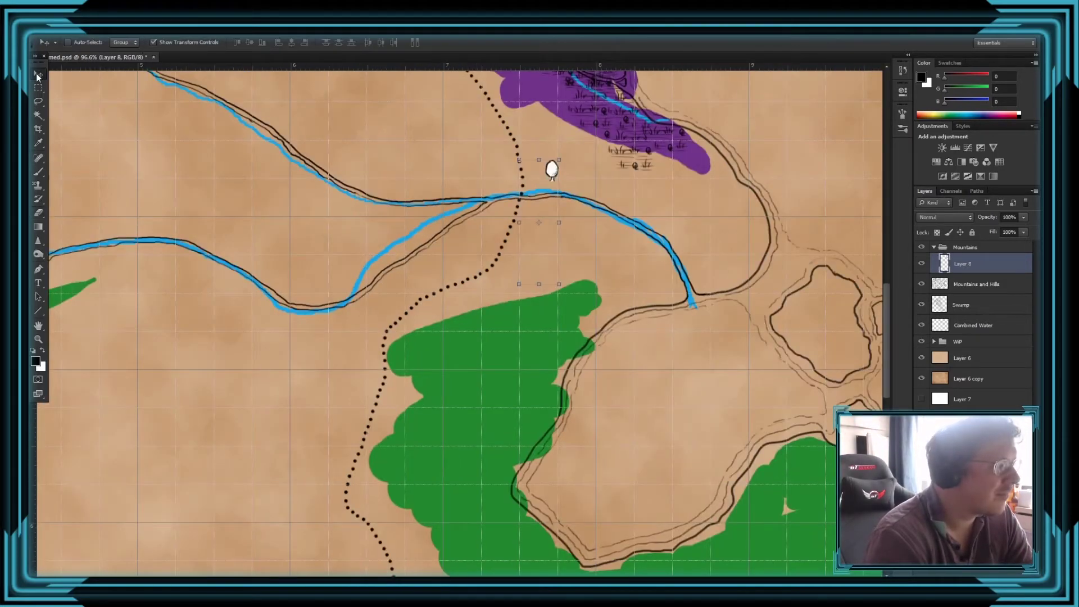
scroll(423, 351, "up", 4)
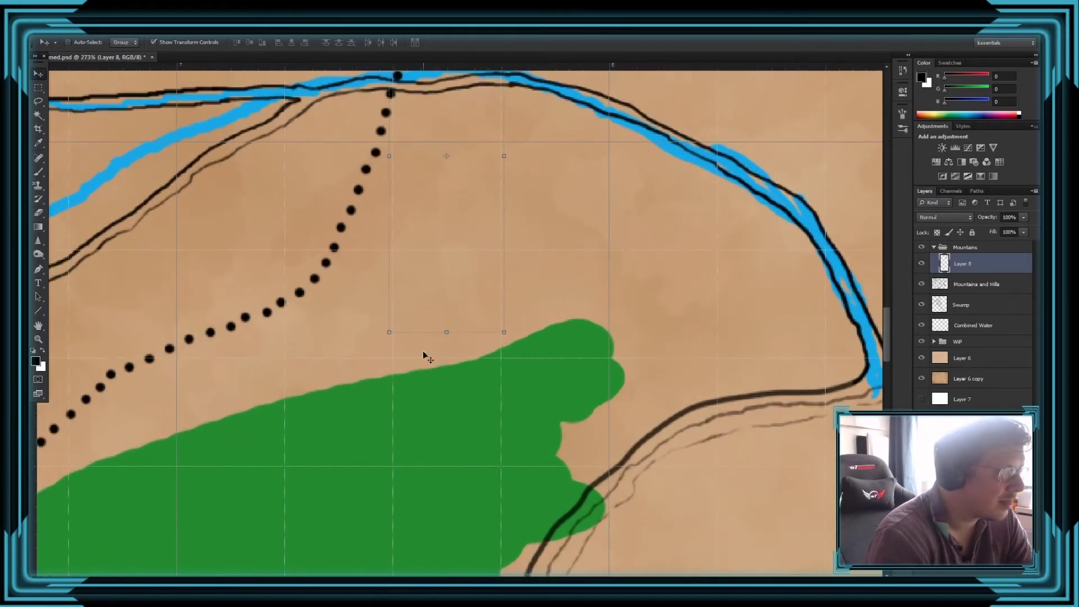
key("alt+e")
left_click(423, 351)
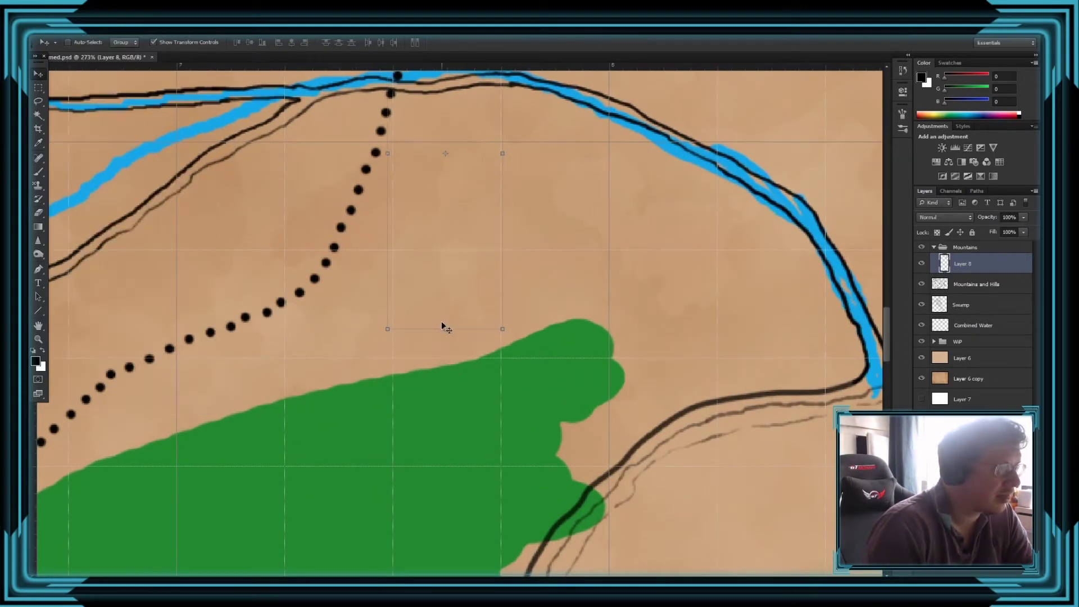
key("e")
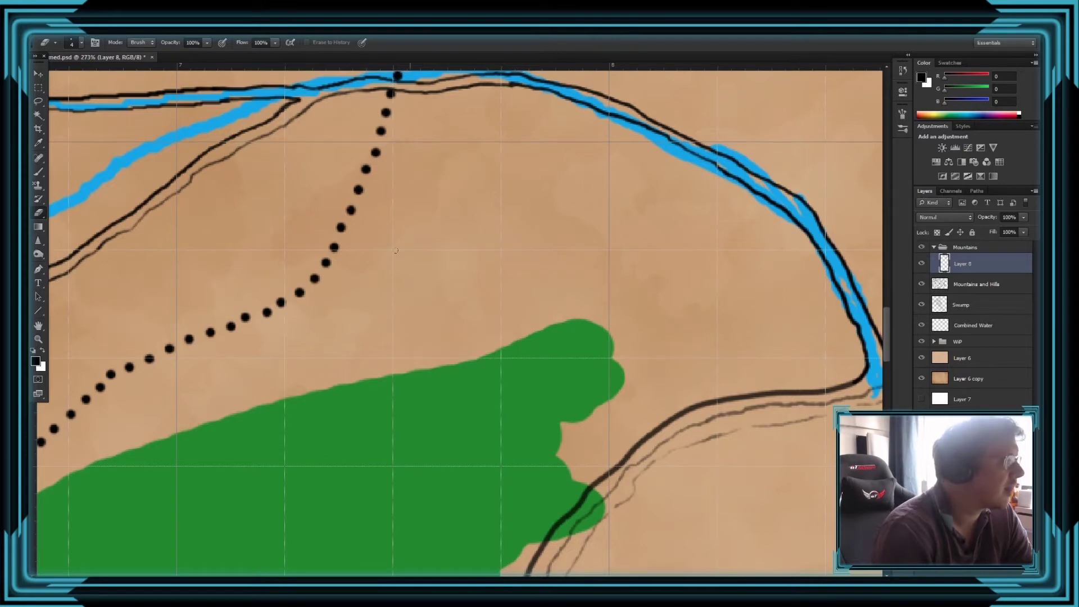
left_click(38, 73)
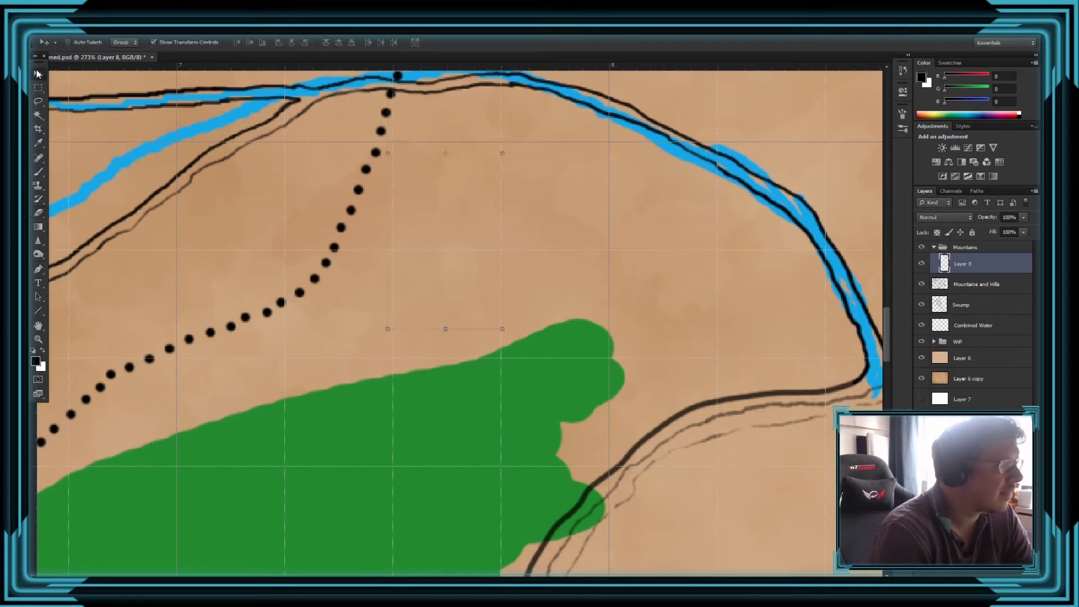
scroll(450, 180, "down", 3)
scroll(421, 186, "up", 3)
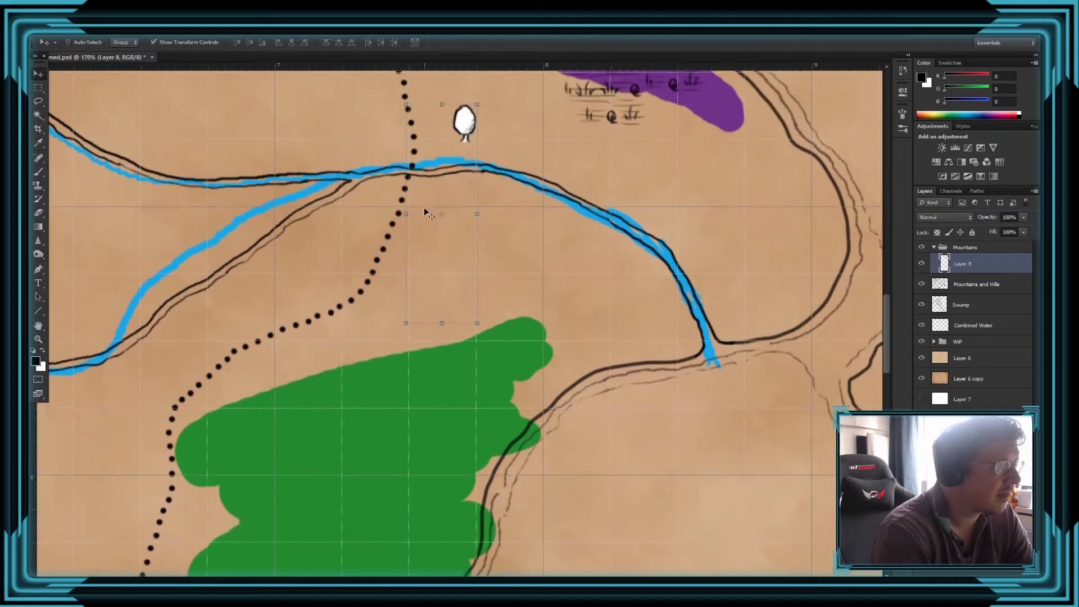
scroll(421, 255, "up", 1)
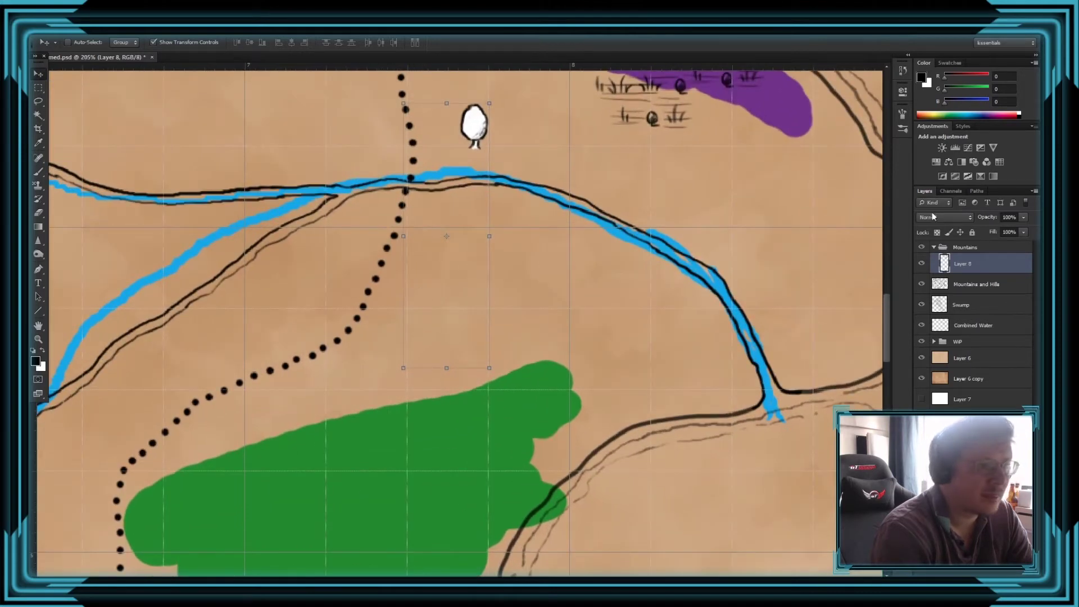
left_click(931, 217)
left_click(930, 221)
left_click(955, 247)
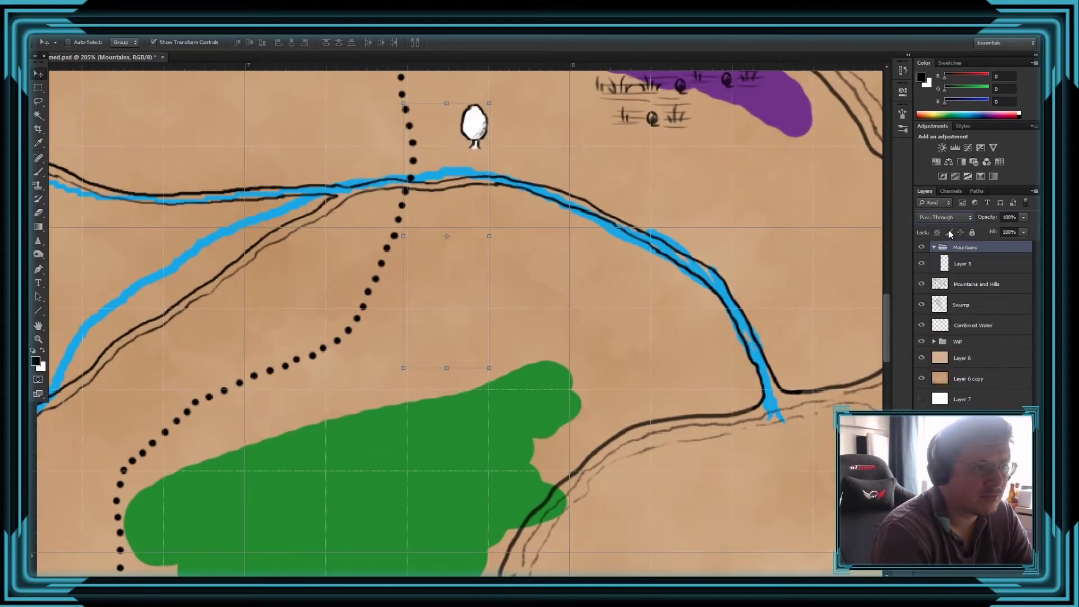
left_click(943, 217)
left_click(943, 230)
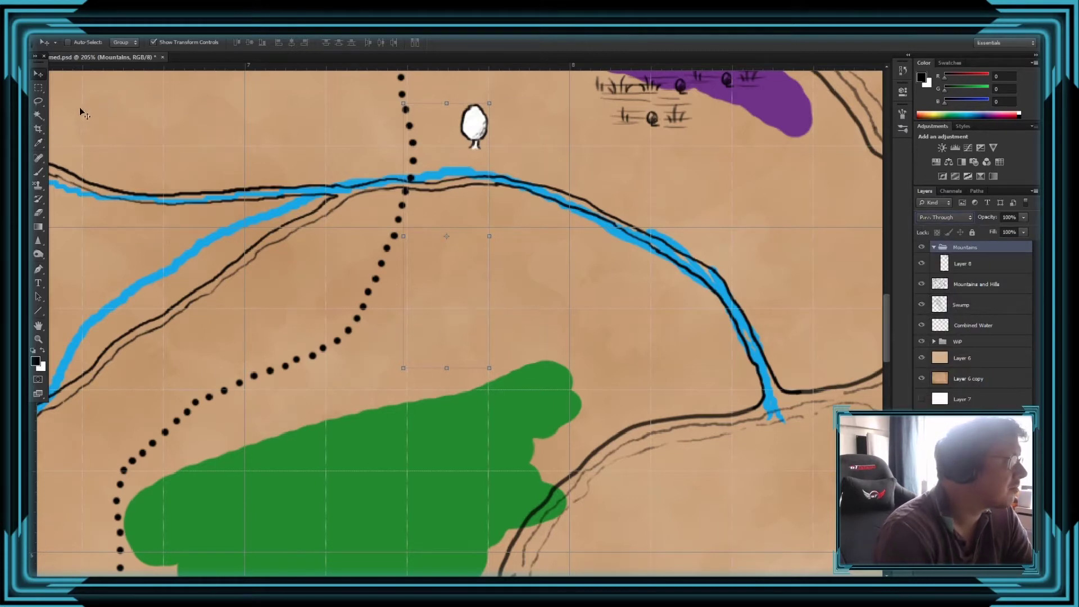
- Try to paint on the Mountains group above the green forest with a much larger brush
left_click(43, 171)
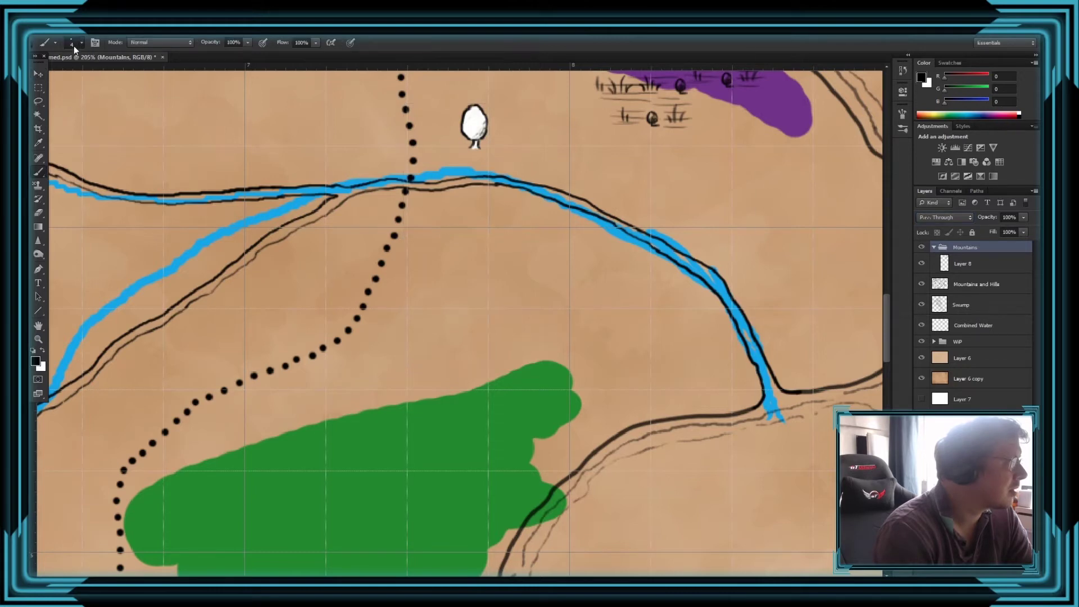
left_click(73, 46)
key("Return")
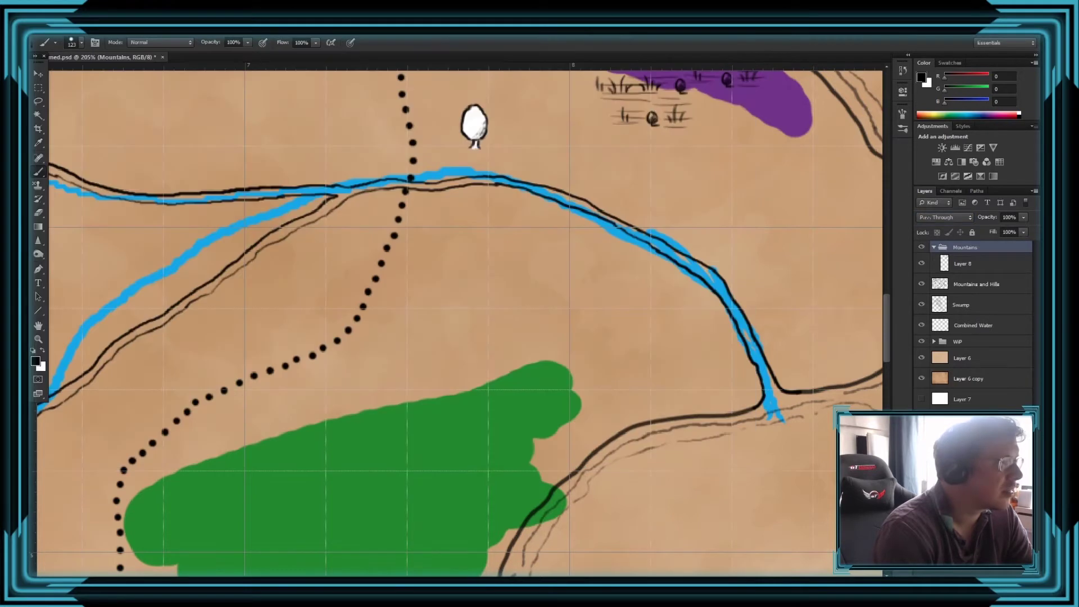
left_click(491, 405)
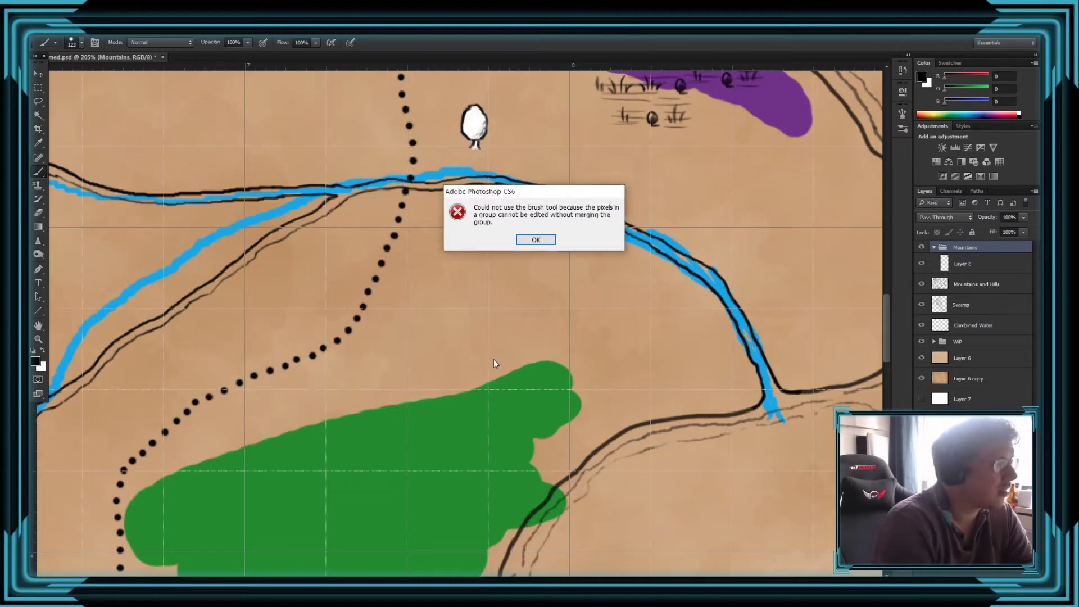
key("Return")
- Enlarge the Eraser to 104 px and erase the remaining specks around the tree on Layer 8
key("e")
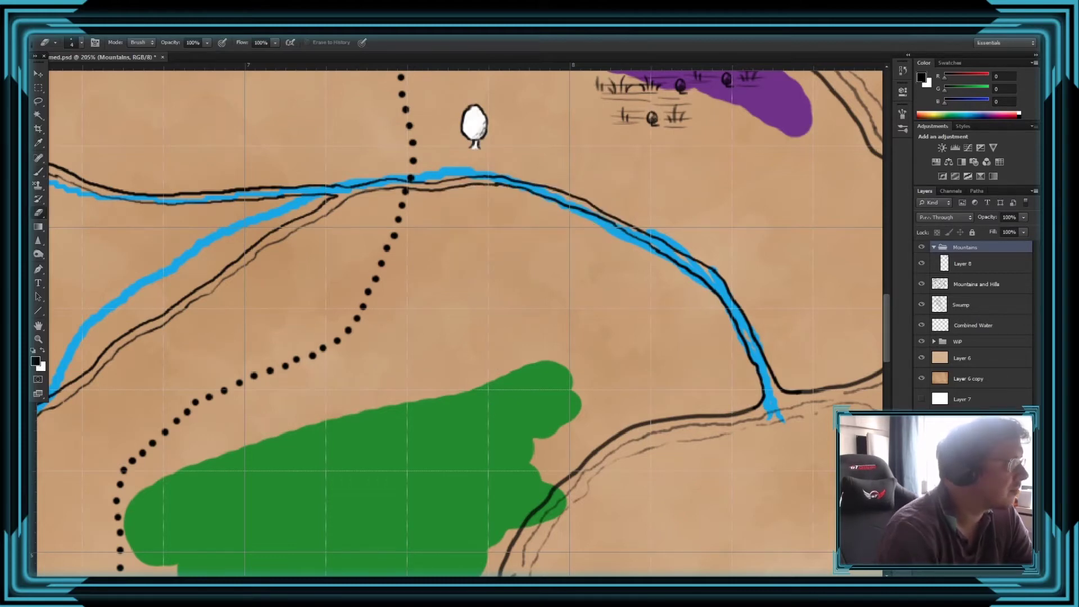
left_click(83, 43)
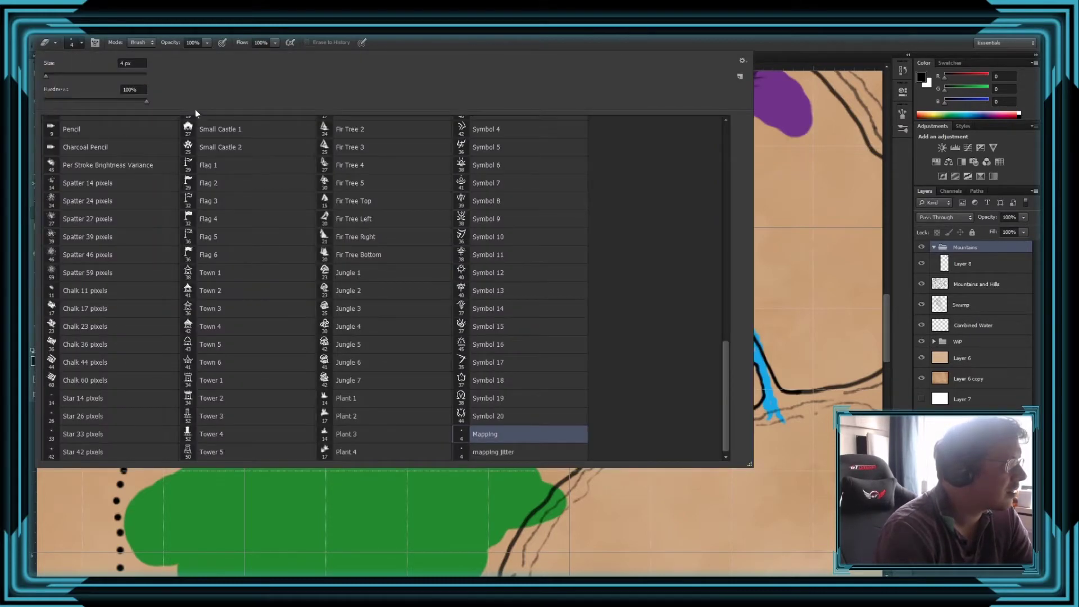
left_click(945, 265)
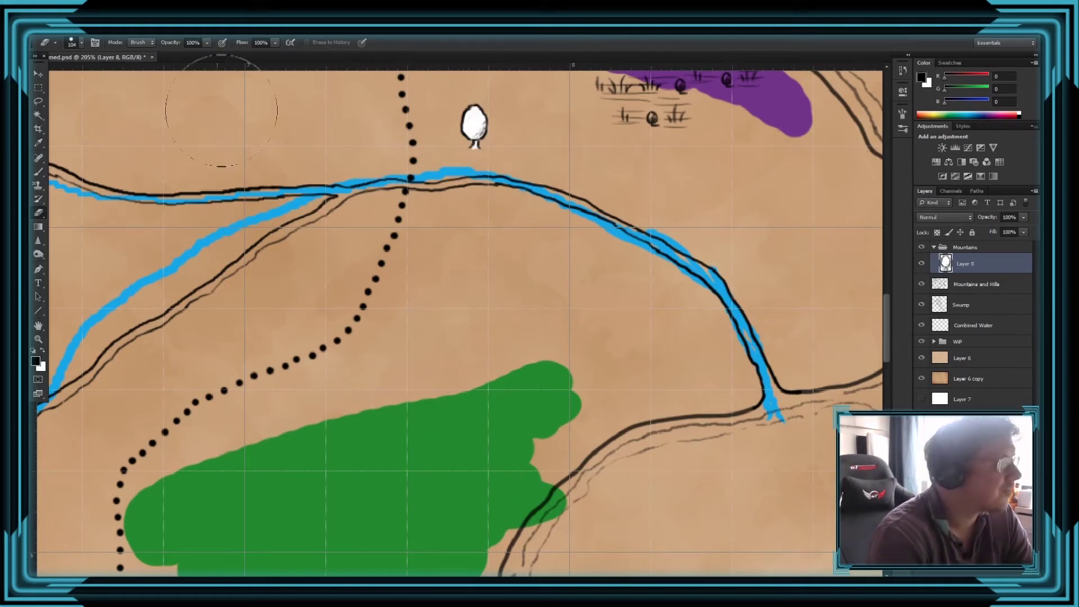
- Move the tree from above the river onto the upper tip of the green forest area
left_click(39, 74)
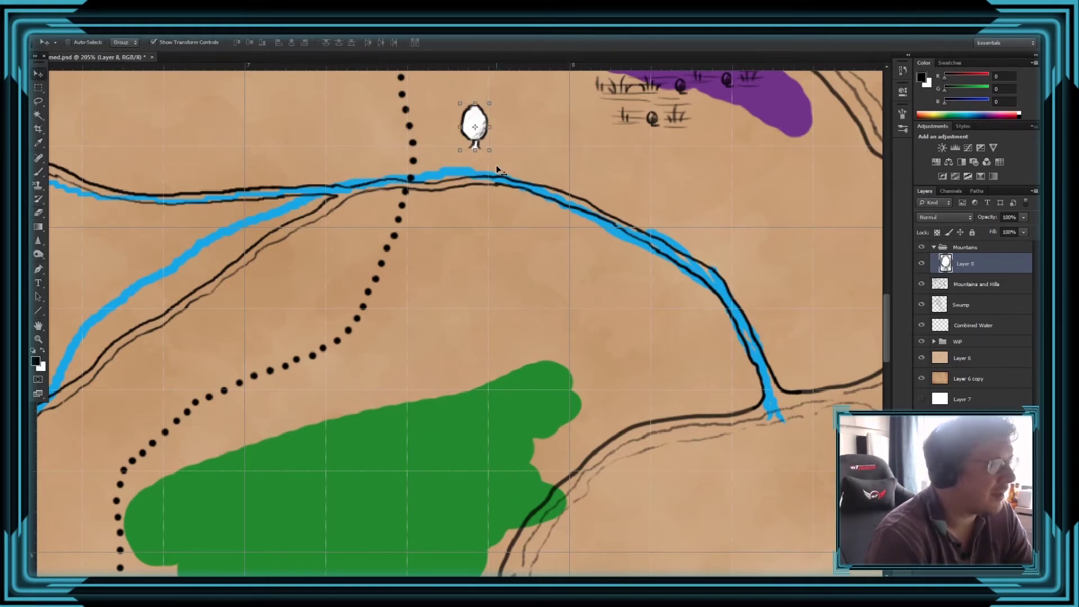
scroll(359, 293, "down", 3)
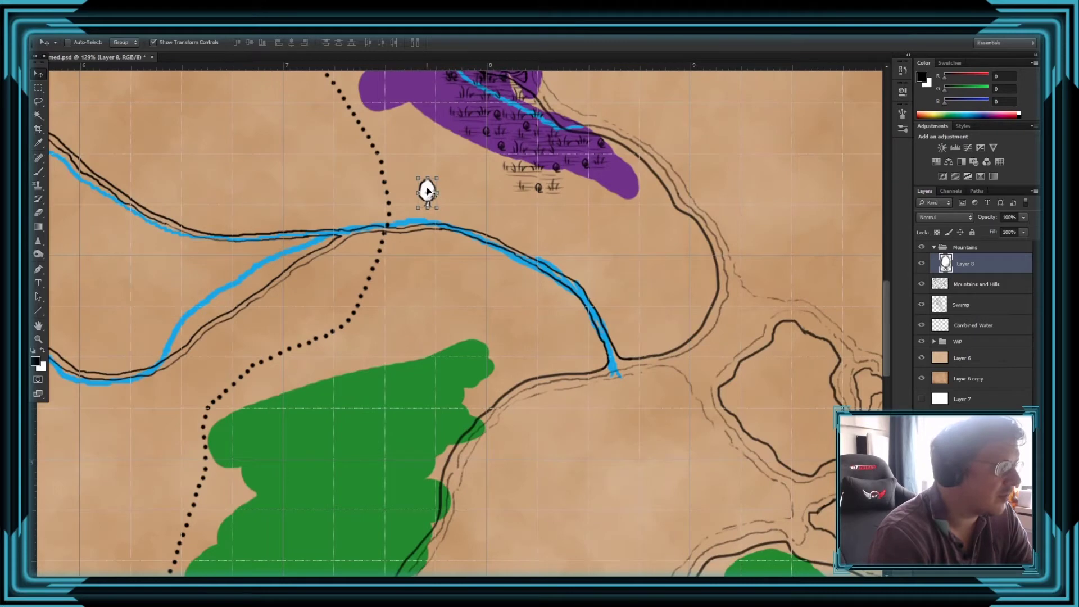
left_click_drag(427, 191, 469, 337)
scroll(455, 390, "up", 2)
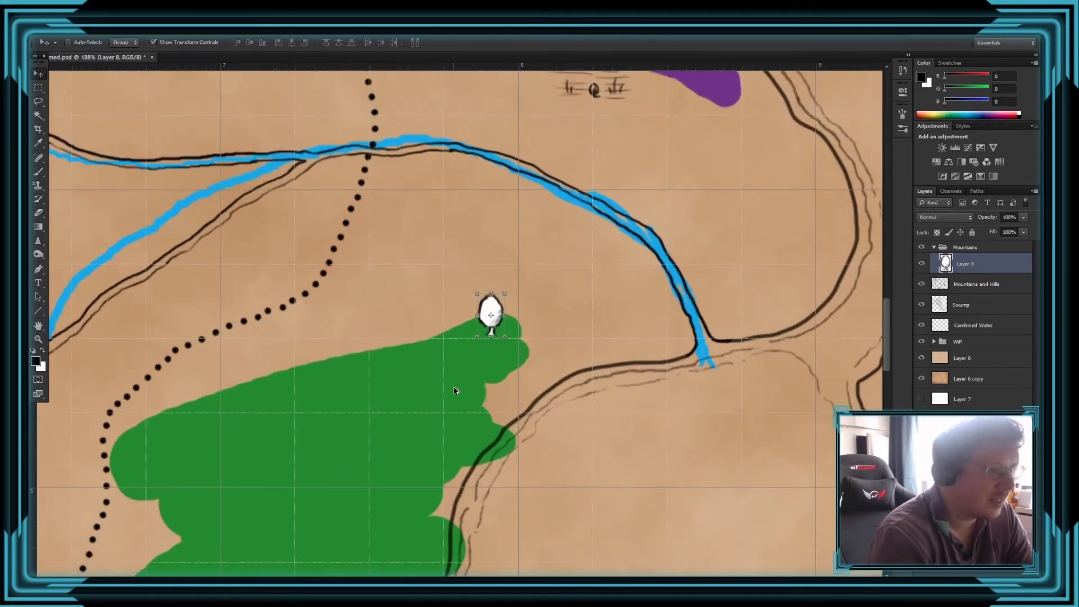
scroll(455, 390, "up", 2)
- Set the tree layer's blending mode to Color Burn
left_click(929, 217)
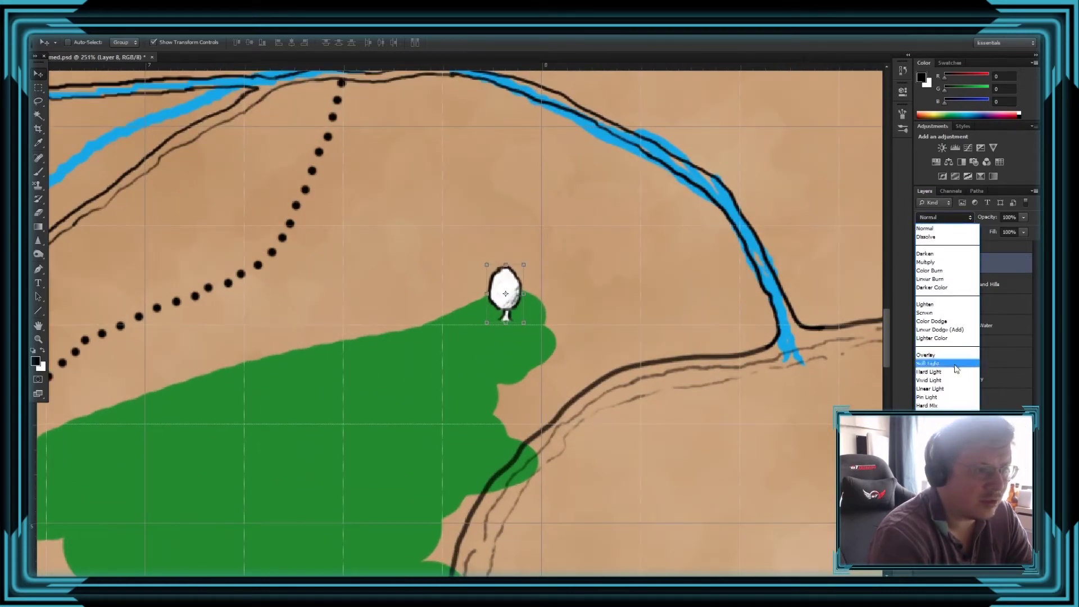
left_click(930, 270)
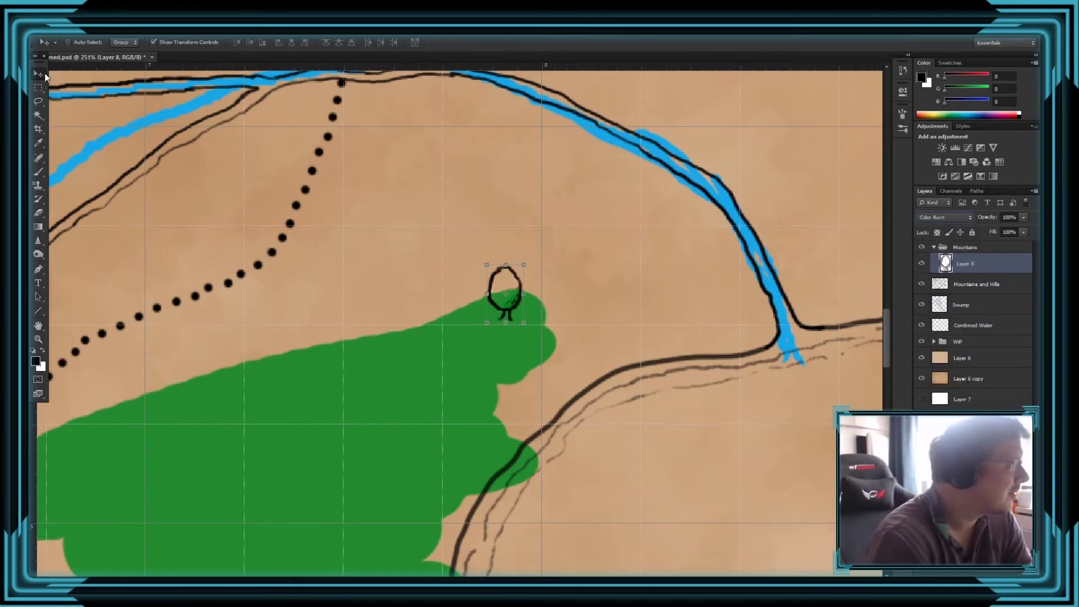
- Try to duplicate the tree into a row of overlapping copies along the forest's upper edge
mouse_move(518, 284)
left_mouse_down("alt")
mouse_move(549, 316)
mouse_move(495, 289)
left_mouse_up("alt")
left_click_drag(492, 290, 412, 325, "alt")
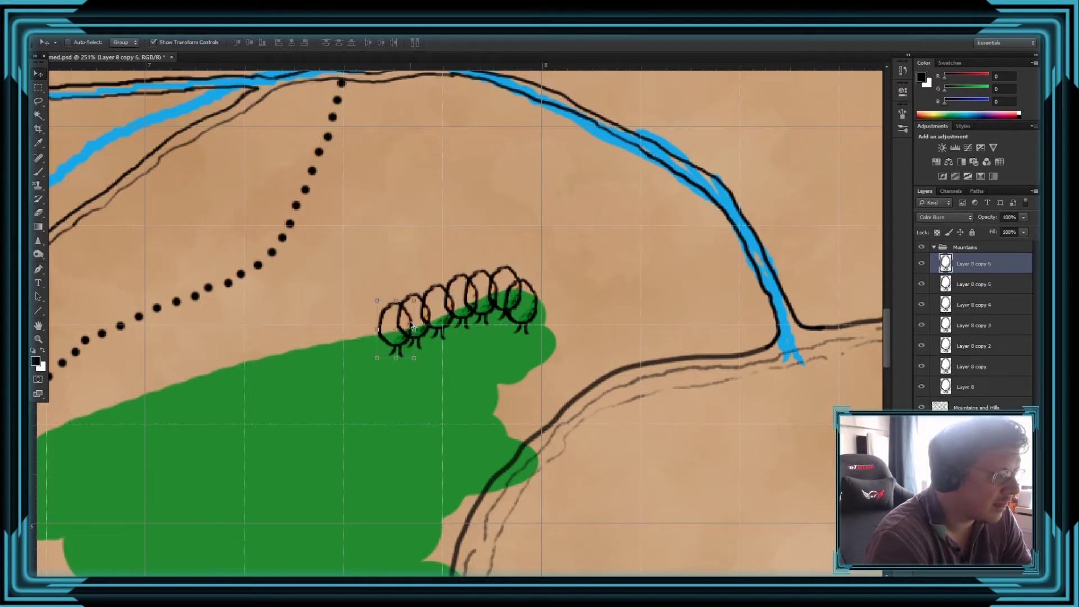
- Undo the row of tree copies and the tree layer's Color Burn blending
key("ctrl+z")
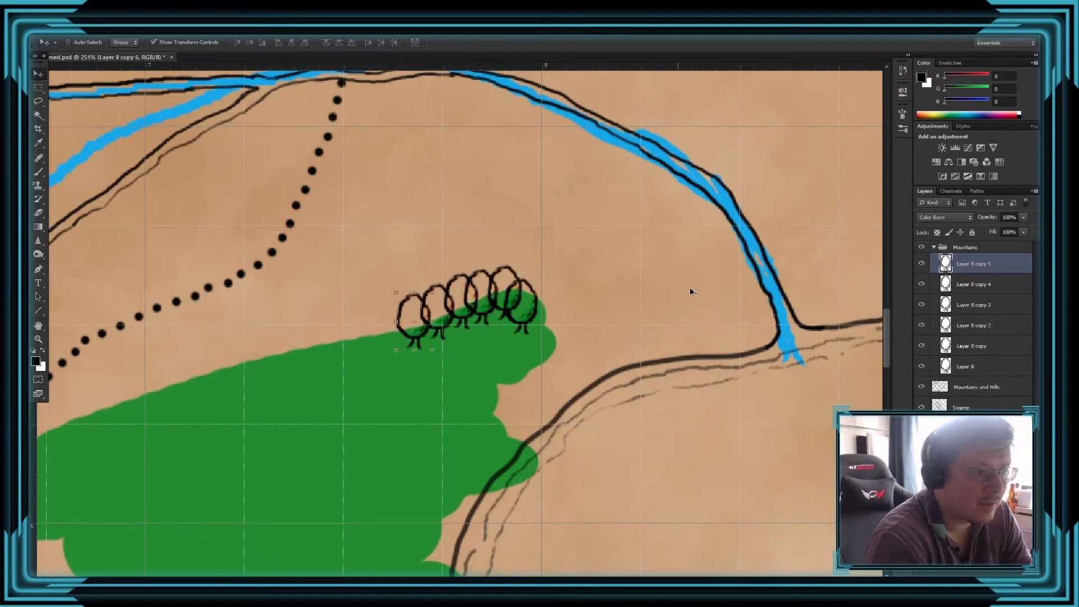
key("ctrl+alt+z")
key("ctrl+alt+z")
key("ctrl+alt+z")
key("ctrl+alt+z")
key("ctrl+alt+z")
key("ctrl+alt+z")
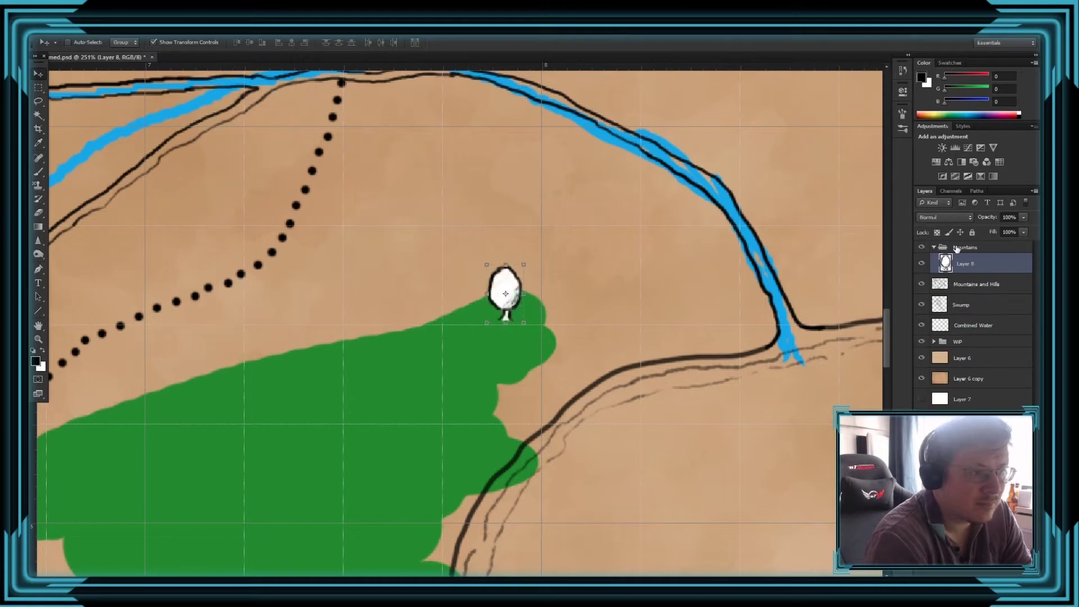
- Set the Mountains group's blending mode to Multiply
left_click(957, 249)
left_click(951, 216)
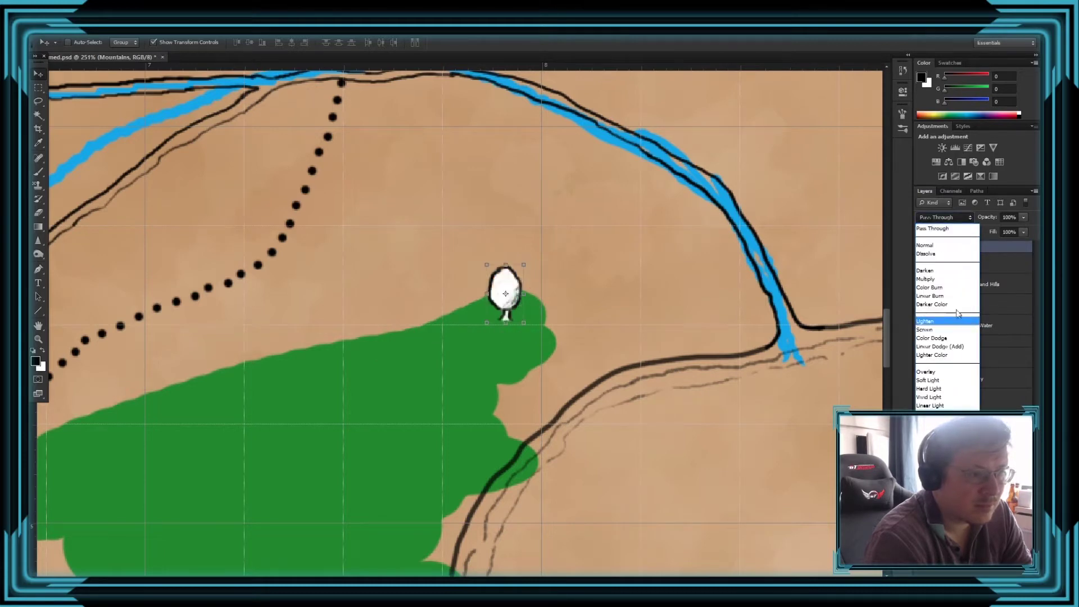
left_click(952, 279)
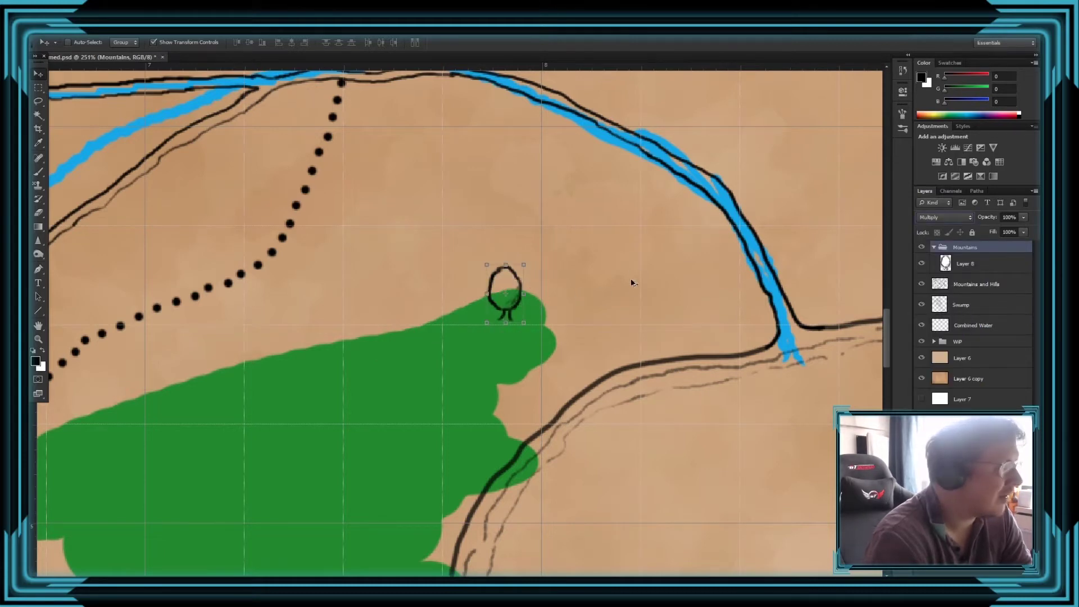
- Duplicate the tree on Layer 8 into overlapping rows around the forest's upper tip, along its upper edge and down its eastern side
left_click(512, 279, "ctrl")
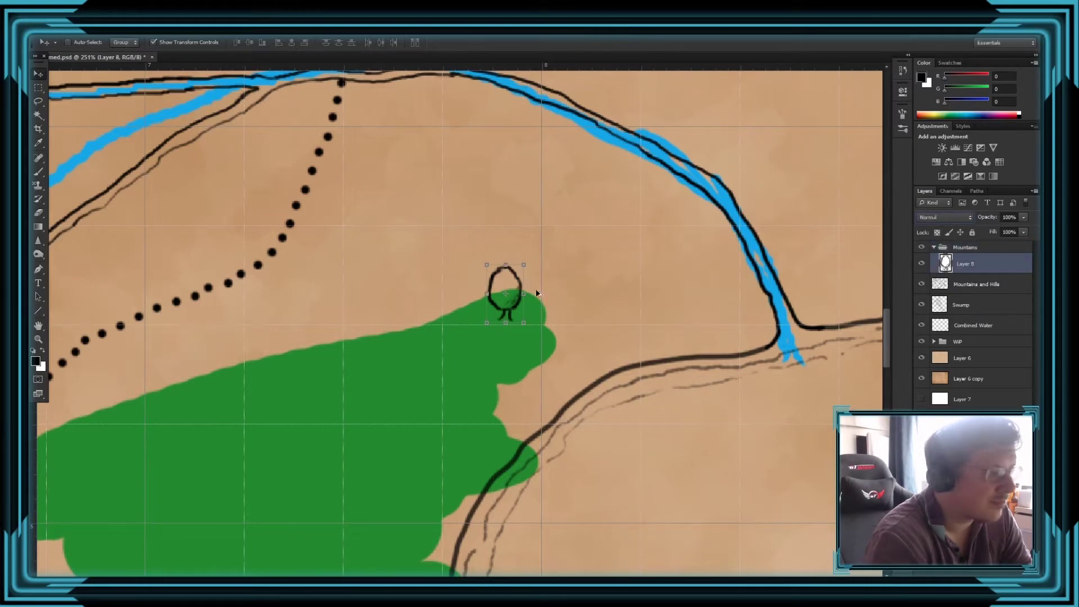
left_click_drag(532, 279, 527, 252)
left_click_drag(527, 252, 512, 257)
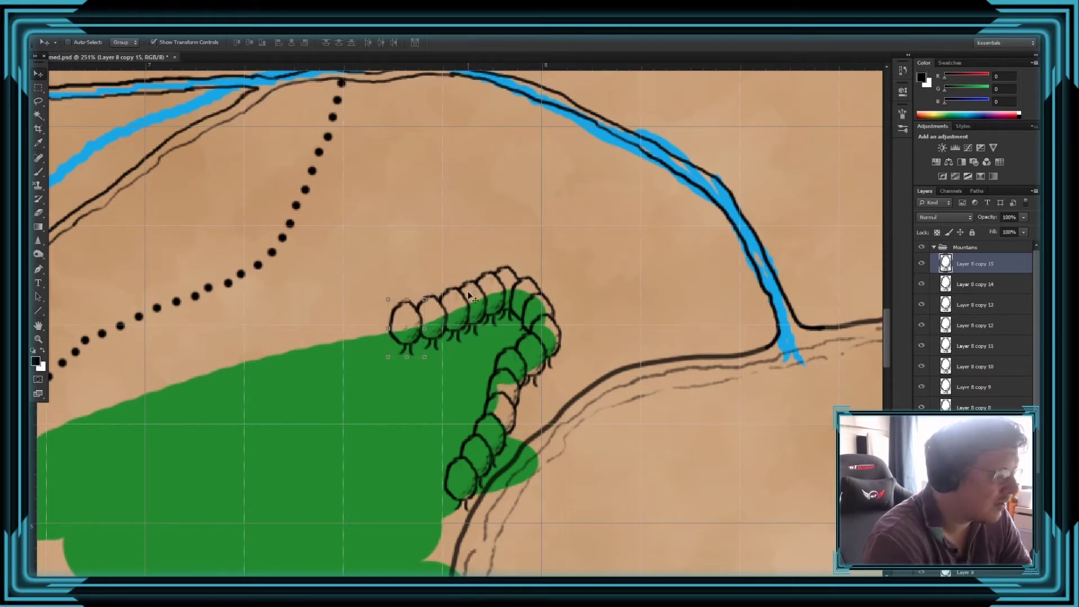
mouse_move(436, 330)
left_mouse_down()
mouse_move(437, 321)
mouse_move(416, 335)
left_mouse_up()
left_click_drag(416, 336, 408, 336)
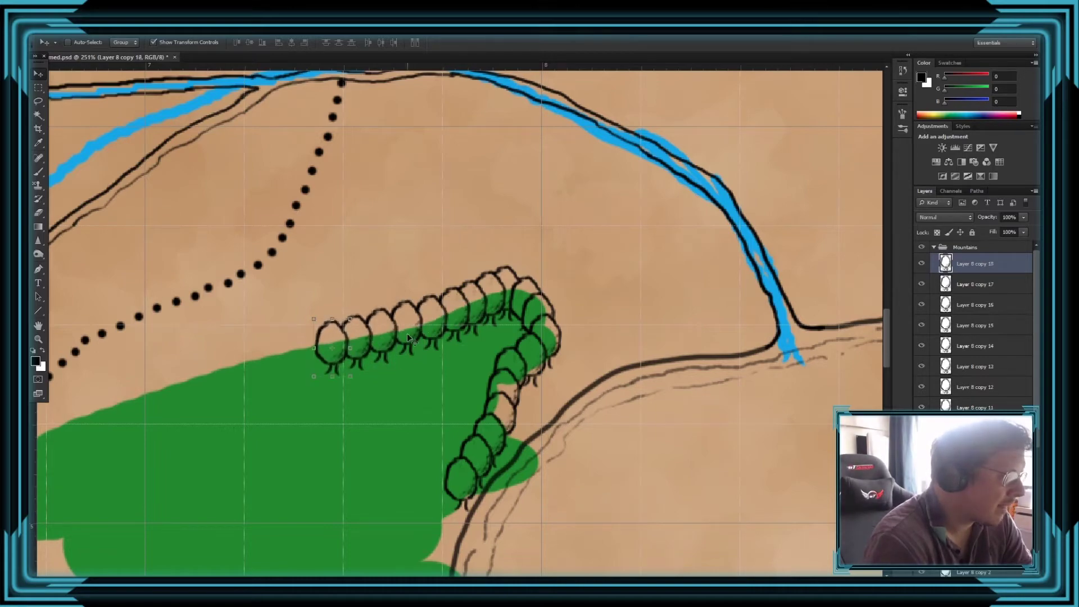
- Extend the tree row with more copies along the forest's upper edge and down toward its western bulge
scroll(422, 349, "down", 6)
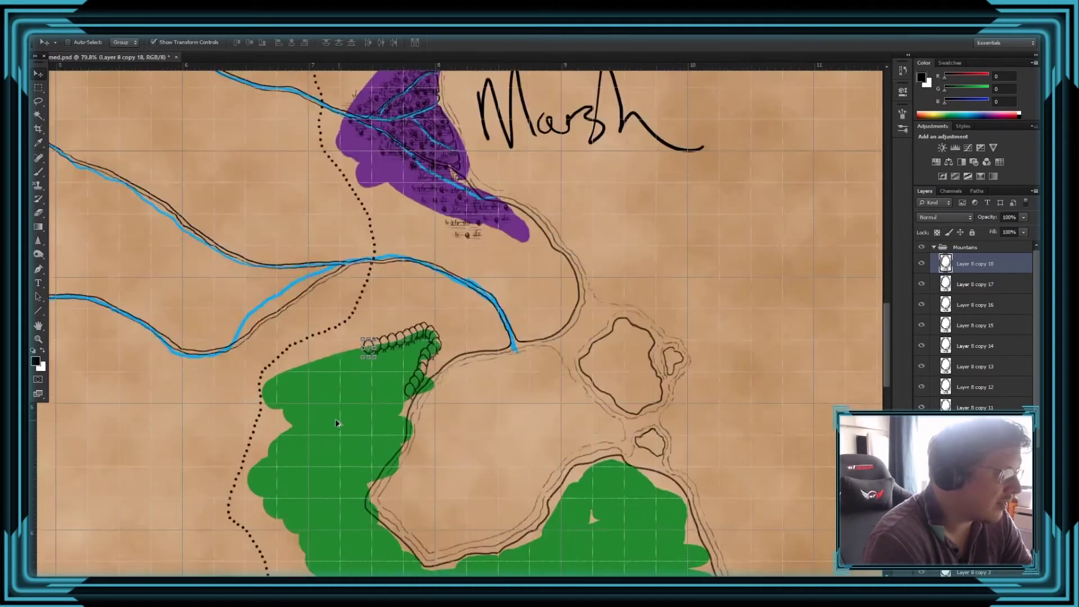
scroll(236, 393, "up", 6)
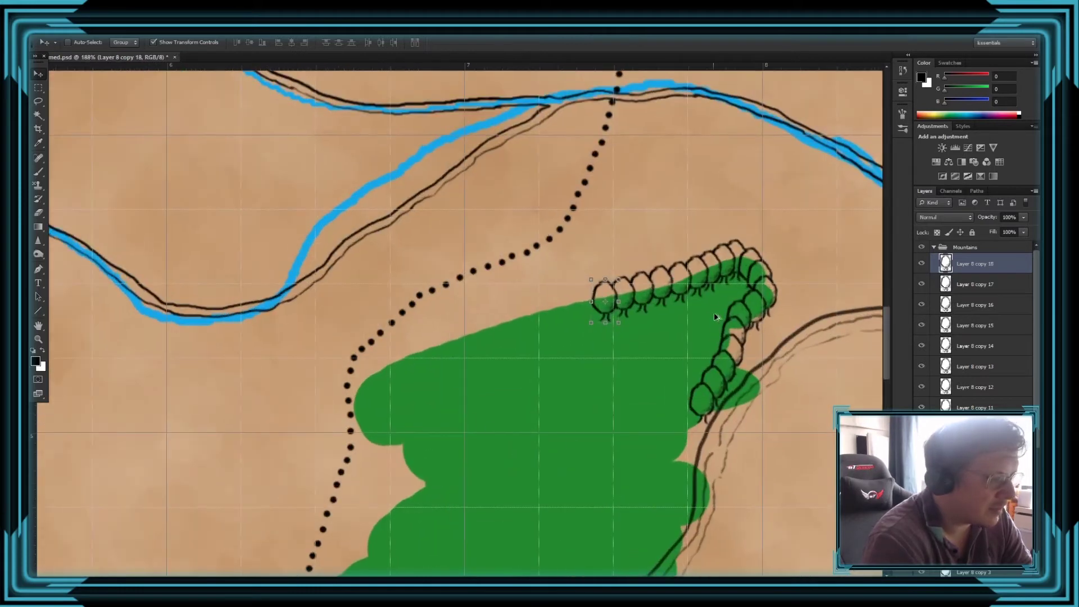
left_click_drag(732, 304, 660, 312)
left_click_drag(730, 287, 702, 300)
left_click_drag(709, 298, 651, 316)
left_click_drag(654, 310, 761, 423)
left_click_drag(761, 423, 840, 406)
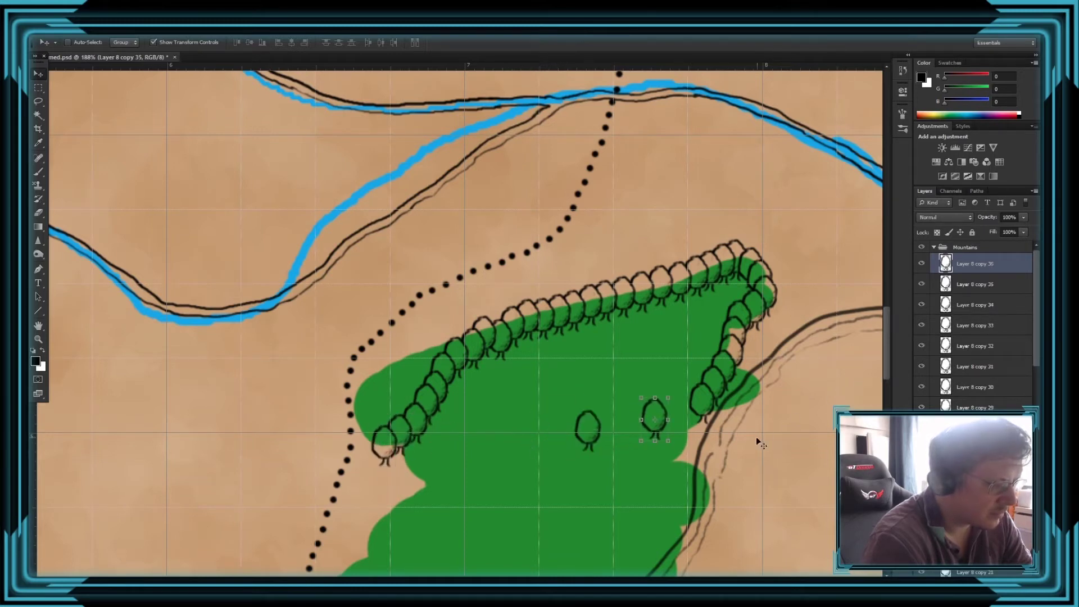
- Undo the stray tree copies inside the forest and extend the eastern row farther down beside the coastline
key("ctrl+alt+z")
key("ctrl+alt+z")
left_click_drag(477, 473, 766, 513)
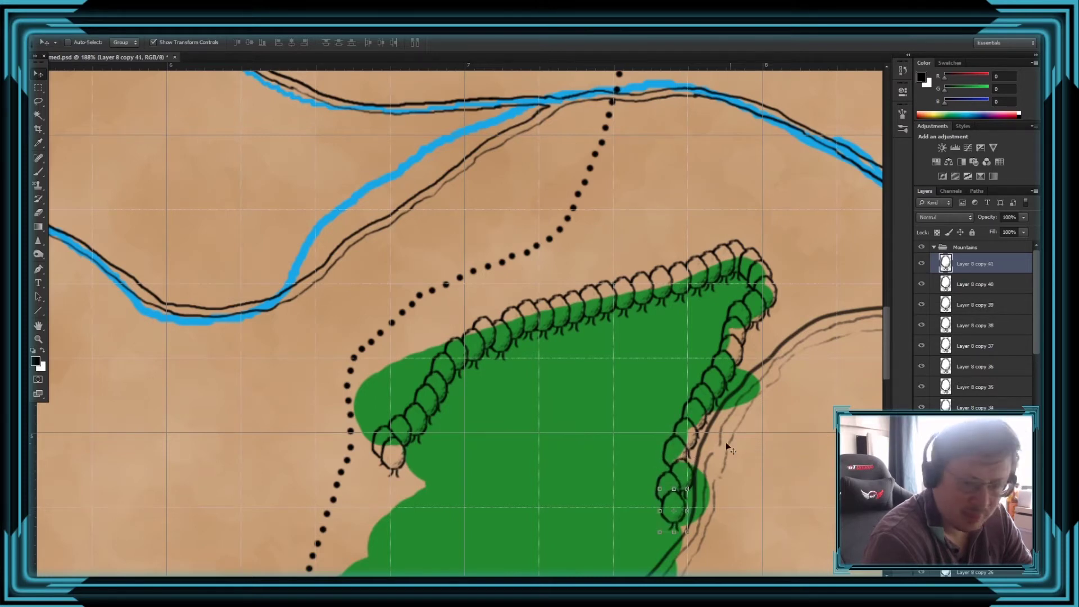
- Continue the tree copies down both sides and across the green area to close the northern forest outline
scroll(730, 410, "down", 2)
scroll(730, 410, "down", 5)
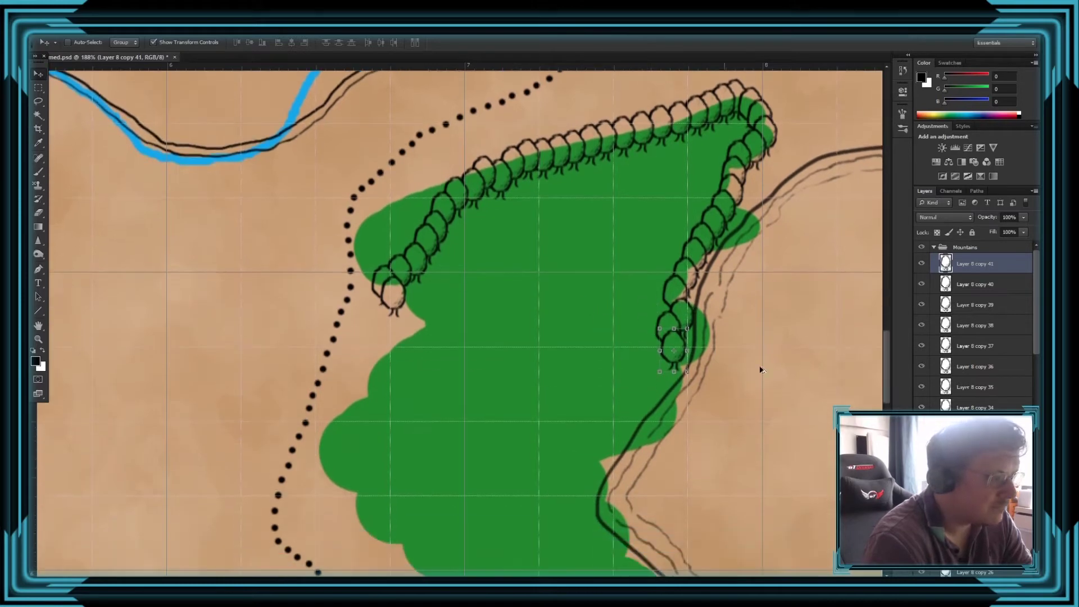
left_click_drag(761, 370, 663, 501)
left_click(562, 461, "alt")
left_click(949, 288)
key("alt+bracketright")
key("Delete")
left_click(985, 272)
- Place a second arched row of tree copies below the closed outline, with a few loose trees in the gap between them
scroll(663, 420, "down", 5)
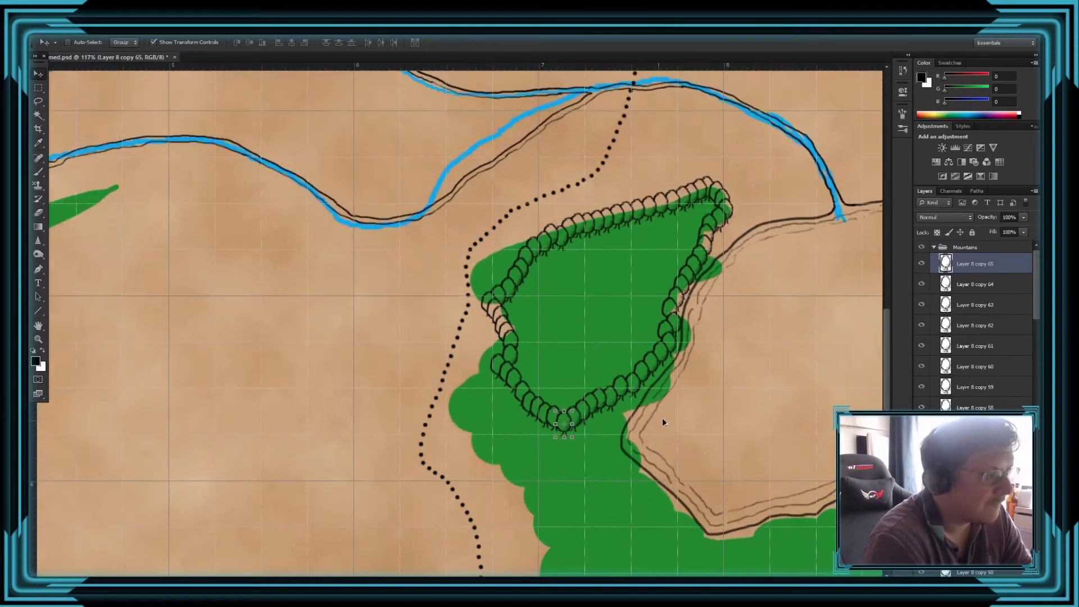
scroll(689, 470, "up", 6)
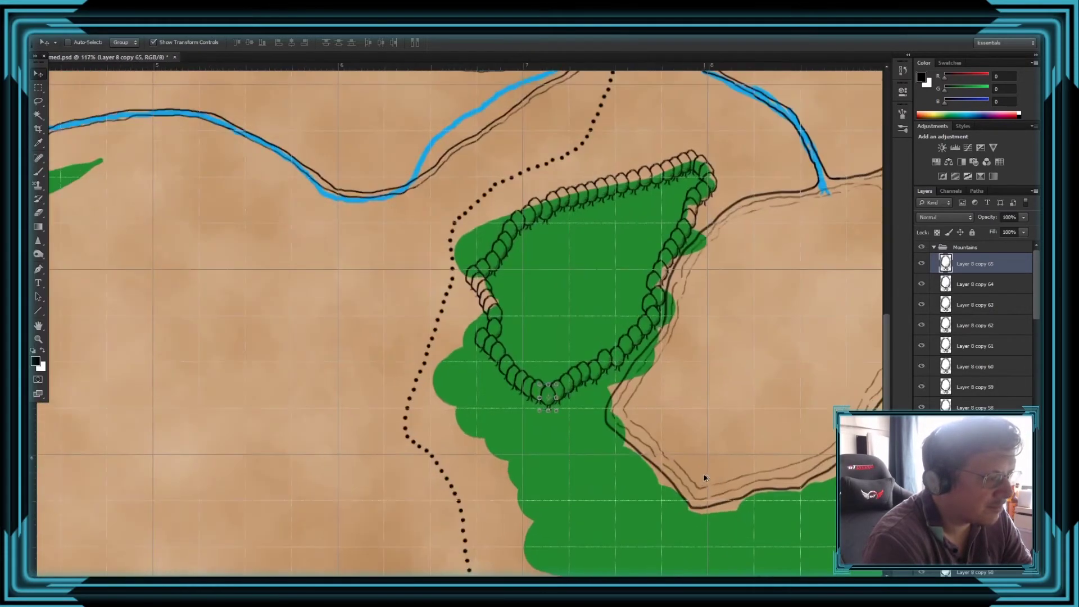
left_click_drag(547, 314, 373, 252)
left_click_drag(382, 253, 369, 260)
left_click_drag(370, 260, 359, 171)
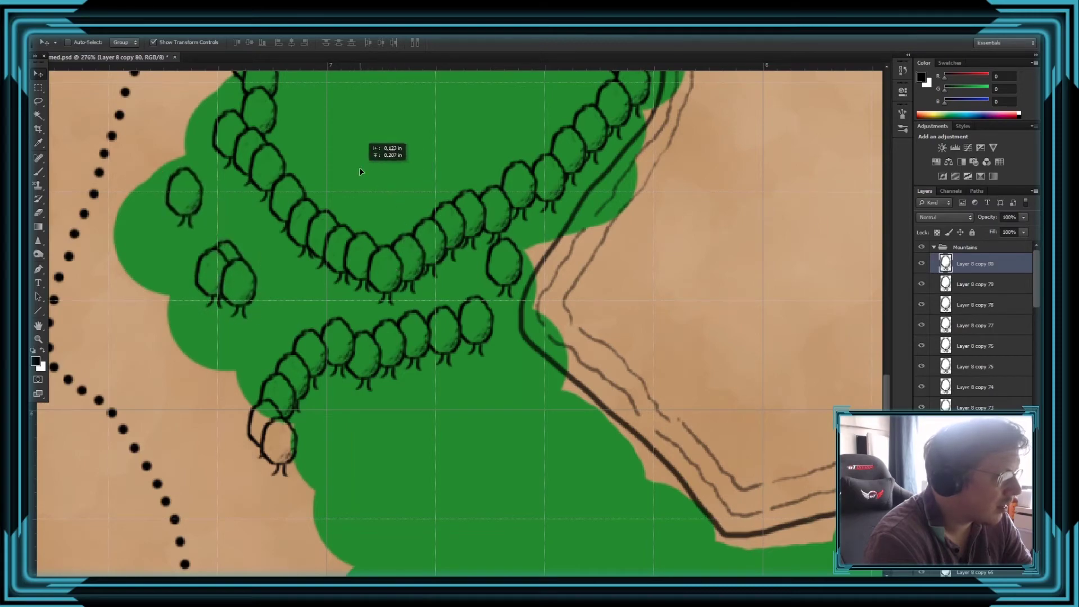
- Add a tree at the lower row's western end and extend its eastern end along the coastline to the bay's lowest corner
scroll(397, 277, "down", 6)
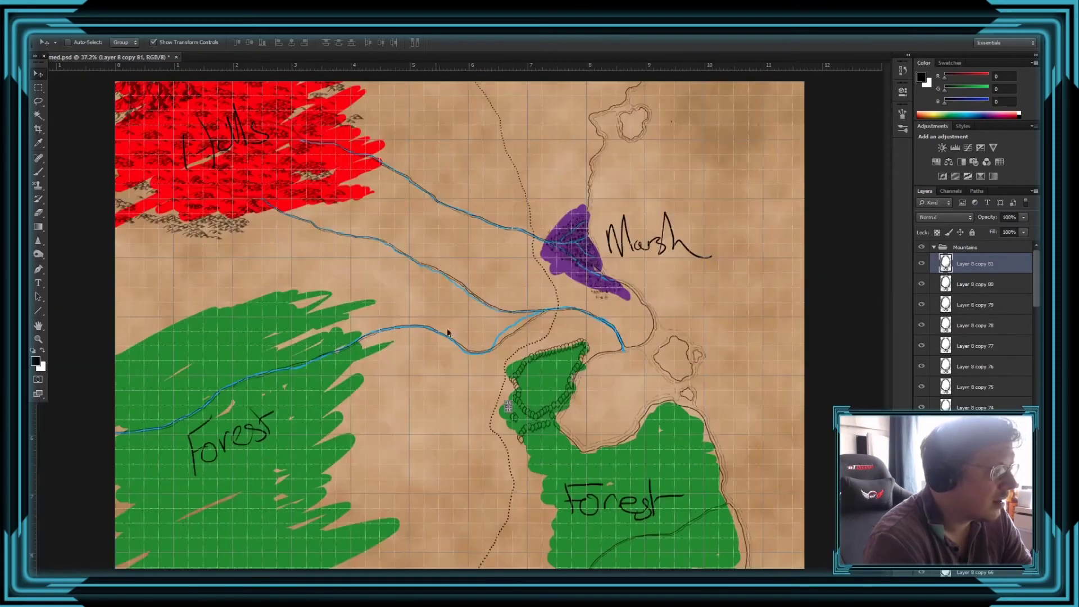
scroll(598, 494, "up", 5)
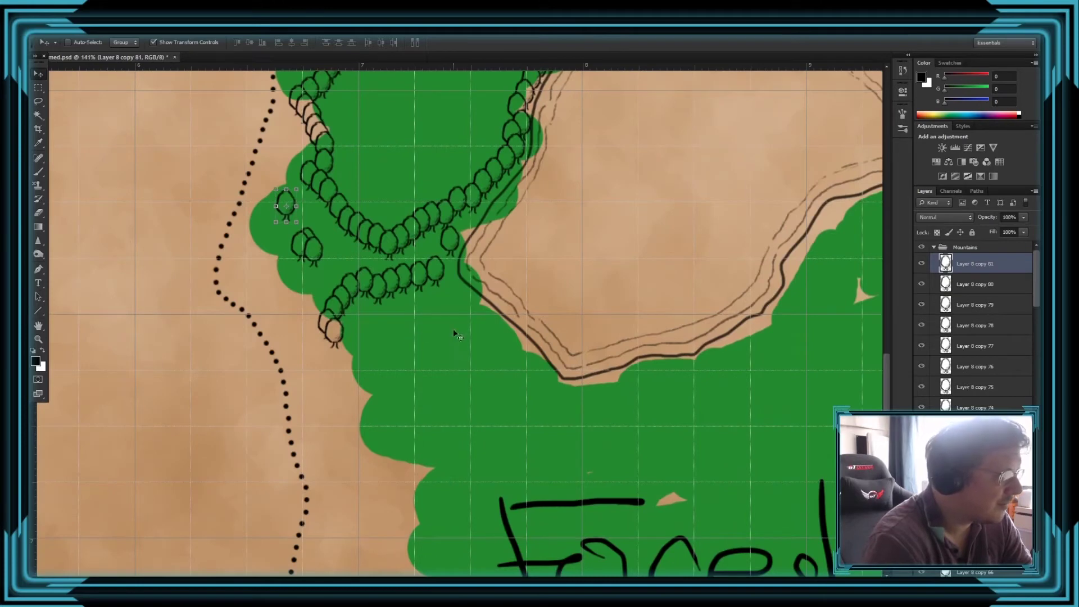
left_click_drag(457, 326, 491, 483)
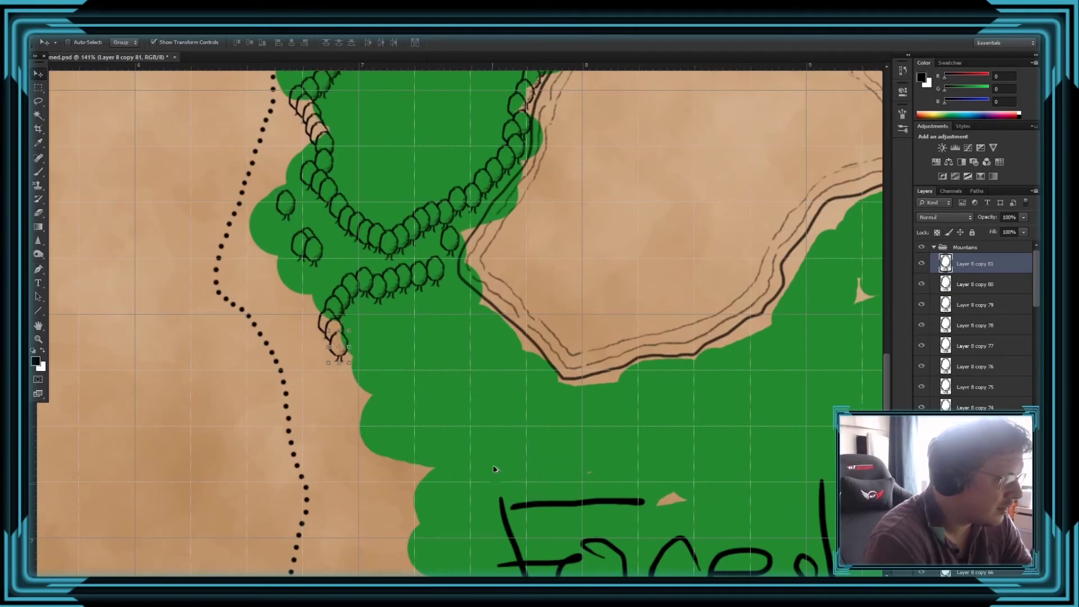
left_click_drag(511, 425, 625, 400)
left_click_drag(626, 400, 677, 436)
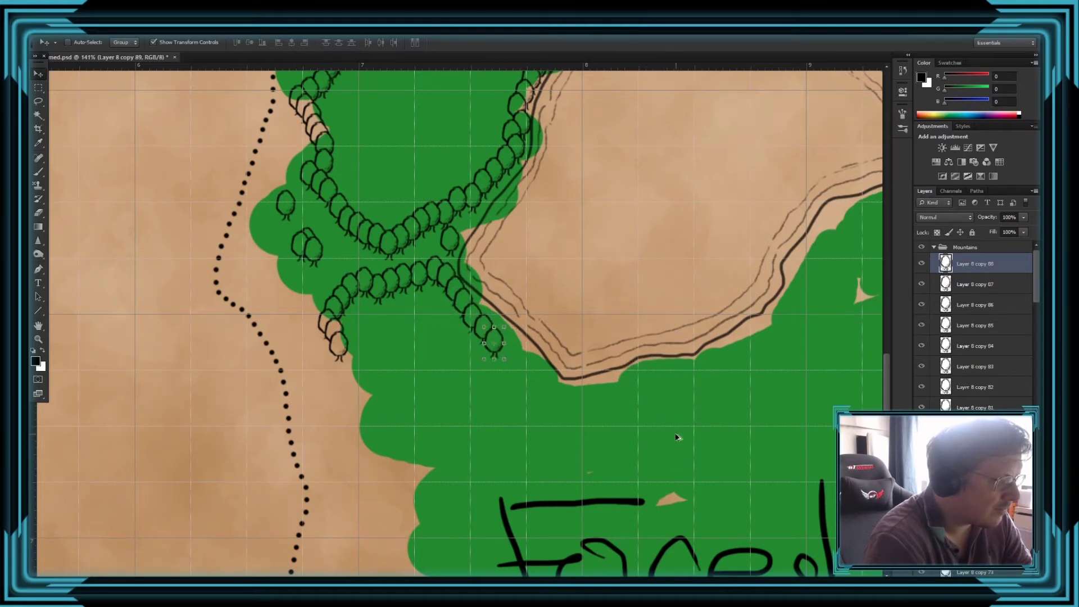
left_click_drag(613, 391, 670, 435)
left_click_drag(670, 435, 729, 448, "alt")
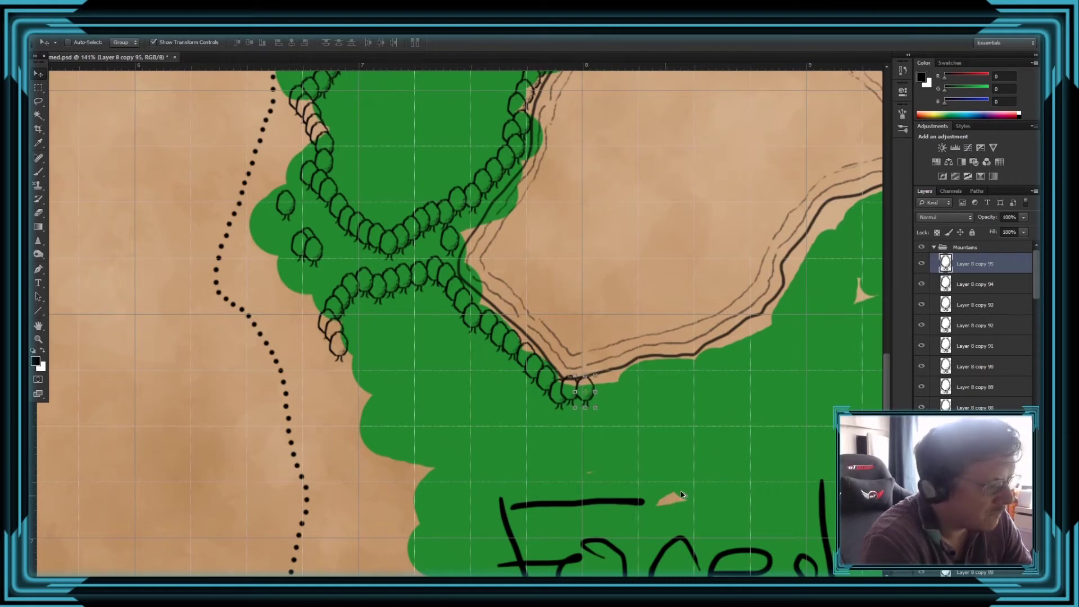
- Undo the last tree copy and continue the row eastward along the bay's southern shore
key("ctrl+z")
left_click_drag(651, 443, 831, 384)
scroll(796, 383, "down", 2)
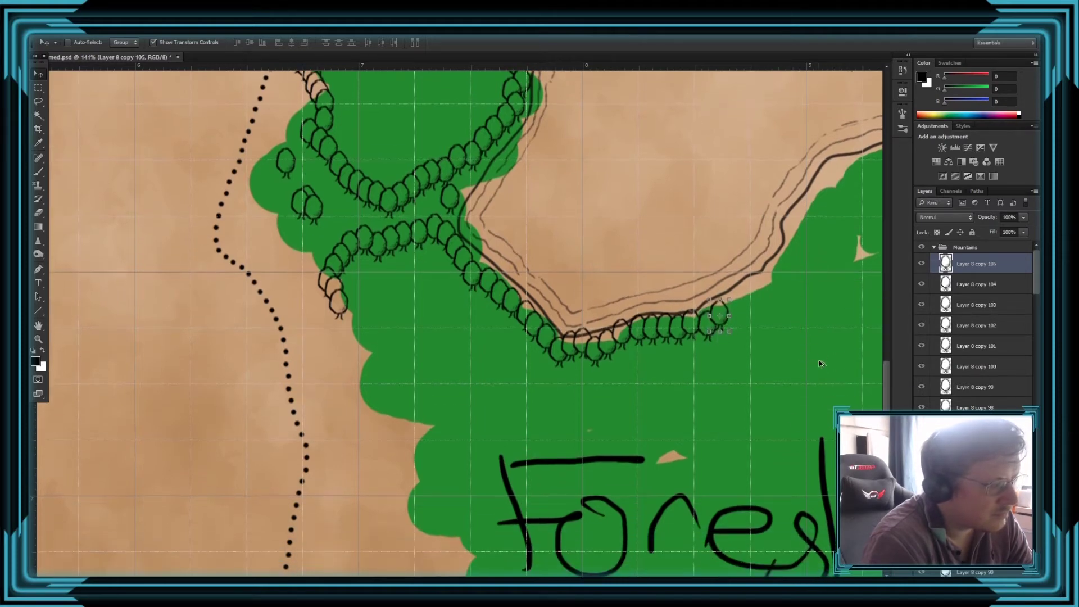
- Start a new row of tree copies at the top of the forest's eastern hump and down its eastern slope
scroll(663, 322, "right", 8)
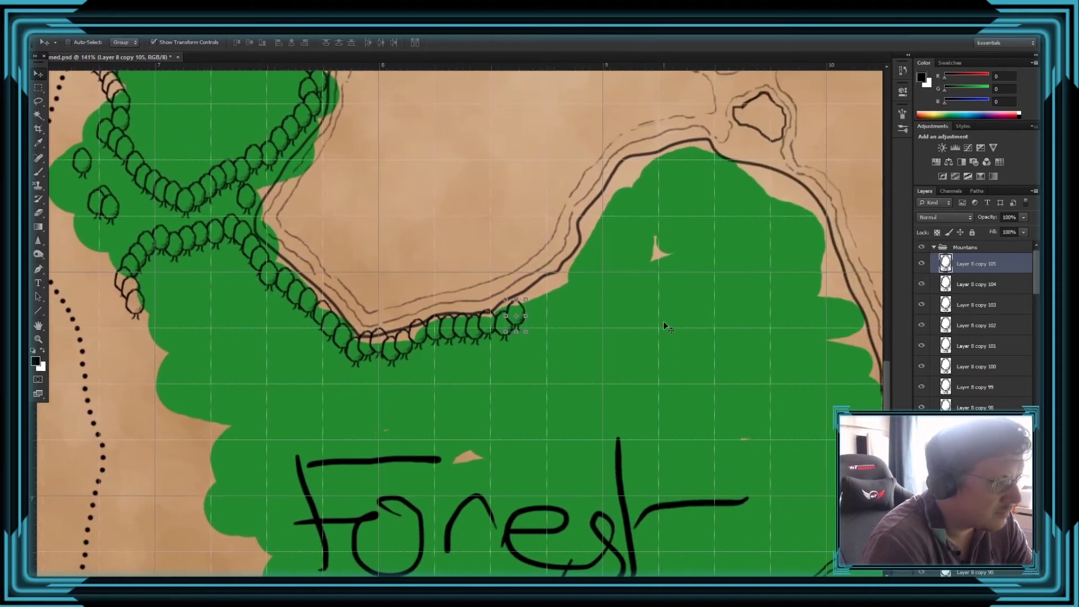
left_click_drag(678, 308, 824, 167, "alt")
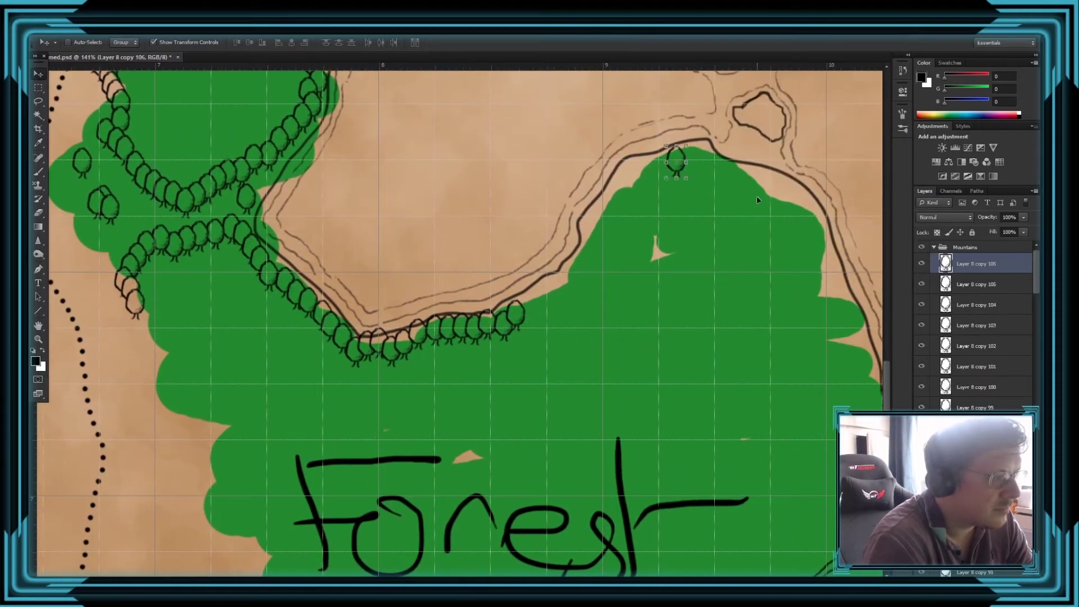
left_click_drag(756, 199, 741, 207, "alt")
left_click_drag(740, 207, 761, 191, "alt")
left_click_drag(761, 190, 804, 205, "alt")
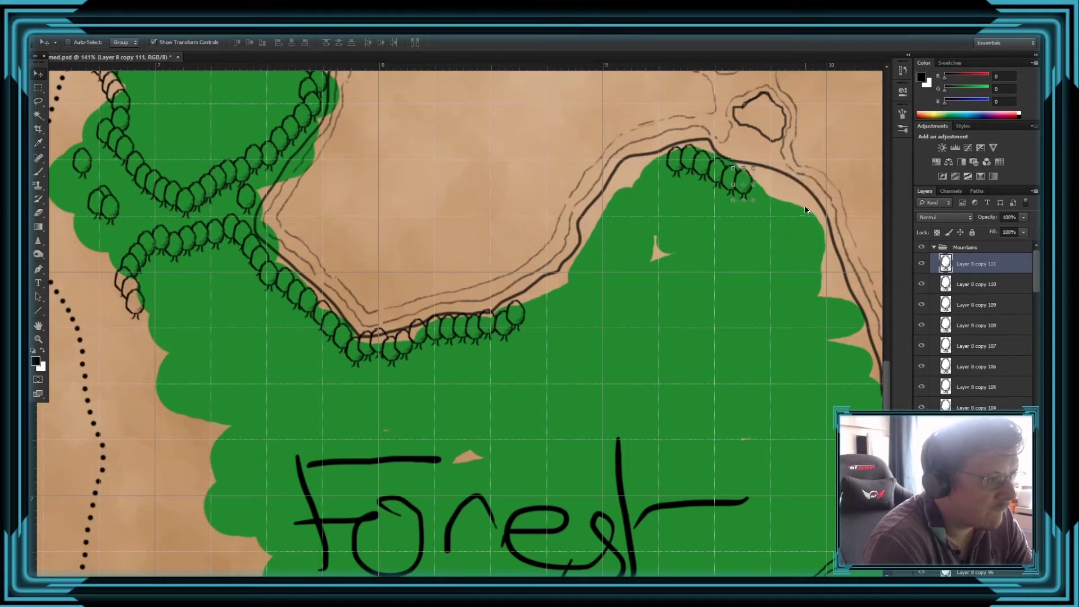
- Fill the hump's western slope with tree copies down to the row along the bay's southern shore
left_click_drag(725, 209, 588, 332, "alt")
scroll(656, 301, "down", 1)
scroll(657, 303, "down", 2)
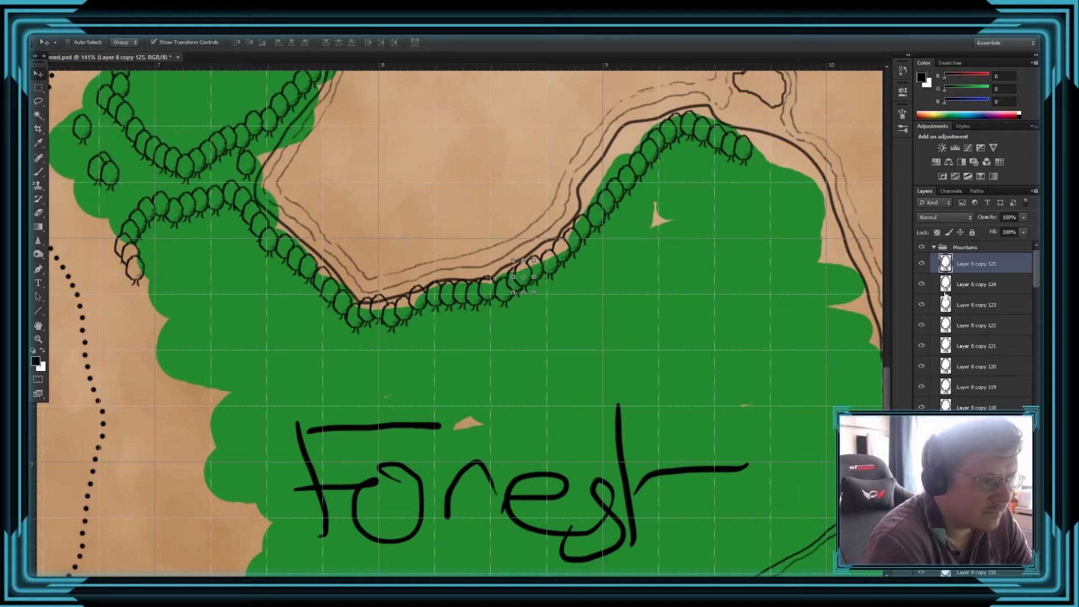
- Check which trees the layers hold by toggling visibility, and select Layer 8 copy 97 through Layer 8 copy 108
scroll(944, 294, "down", 3)
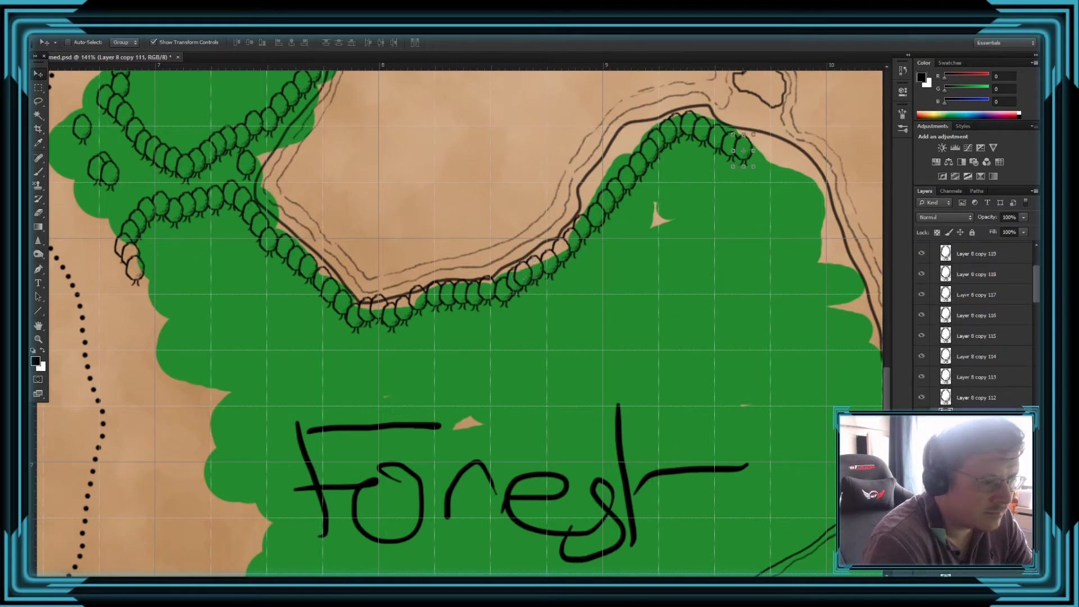
key("ctrl+s")
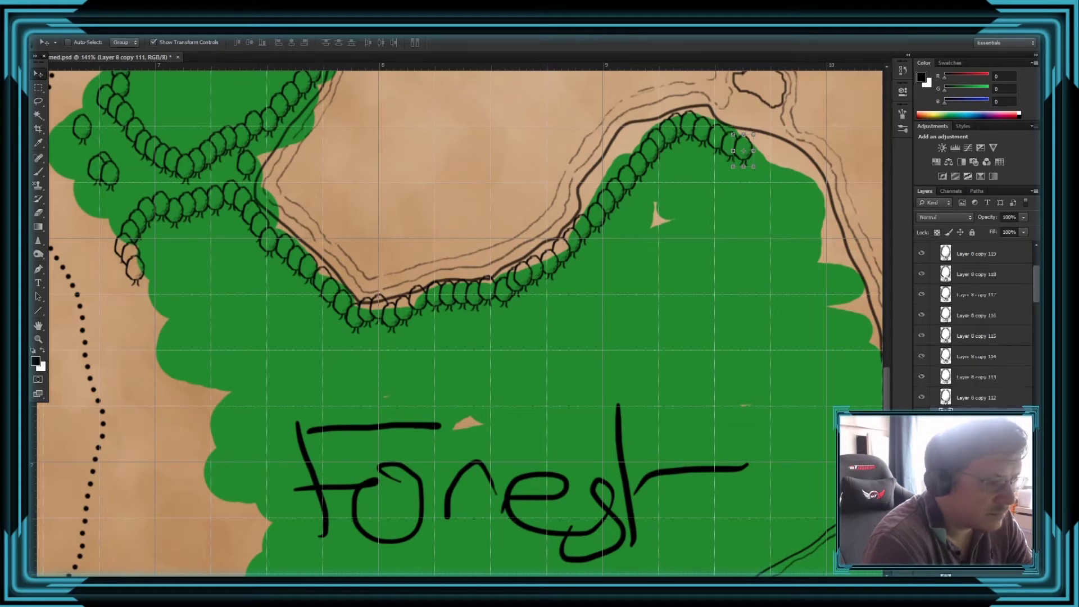
left_click(921, 478)
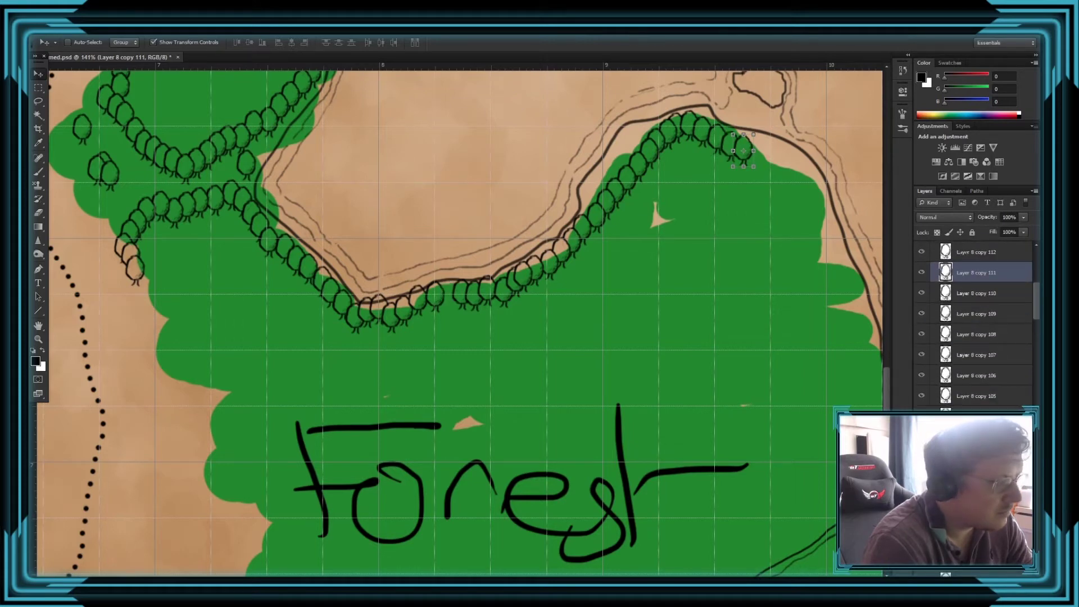
scroll(977, 325, "down", 3)
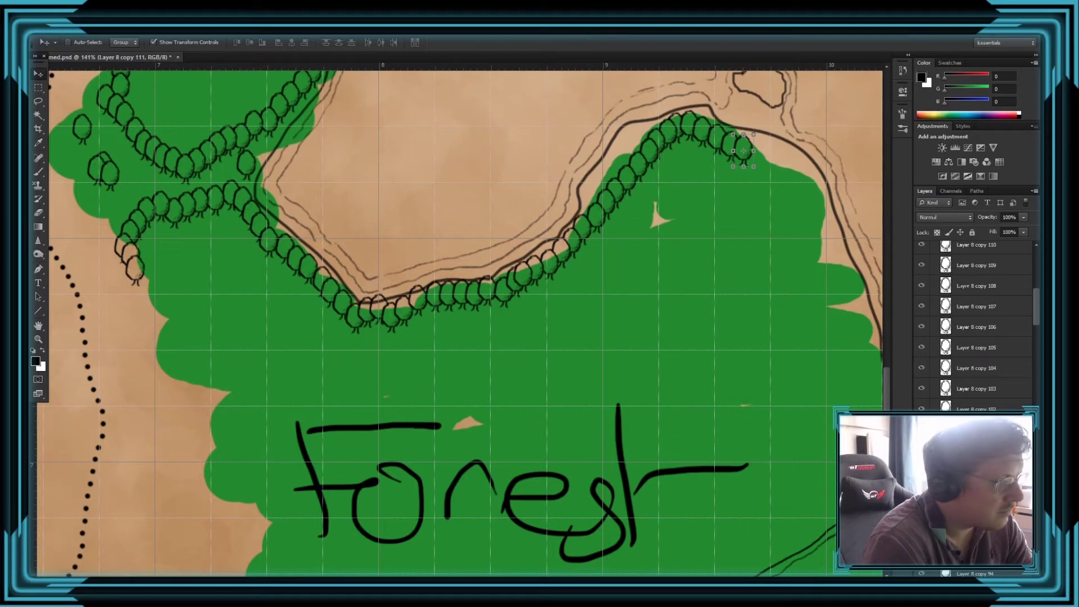
left_click(920, 491)
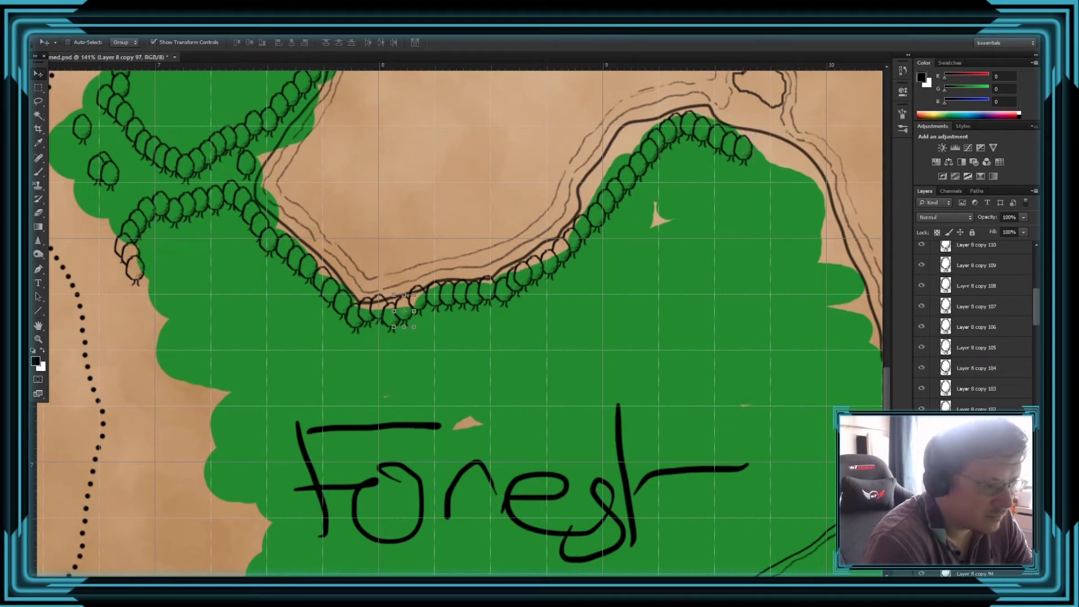
scroll(978, 326, "up", 3)
left_click(960, 347, "shift")
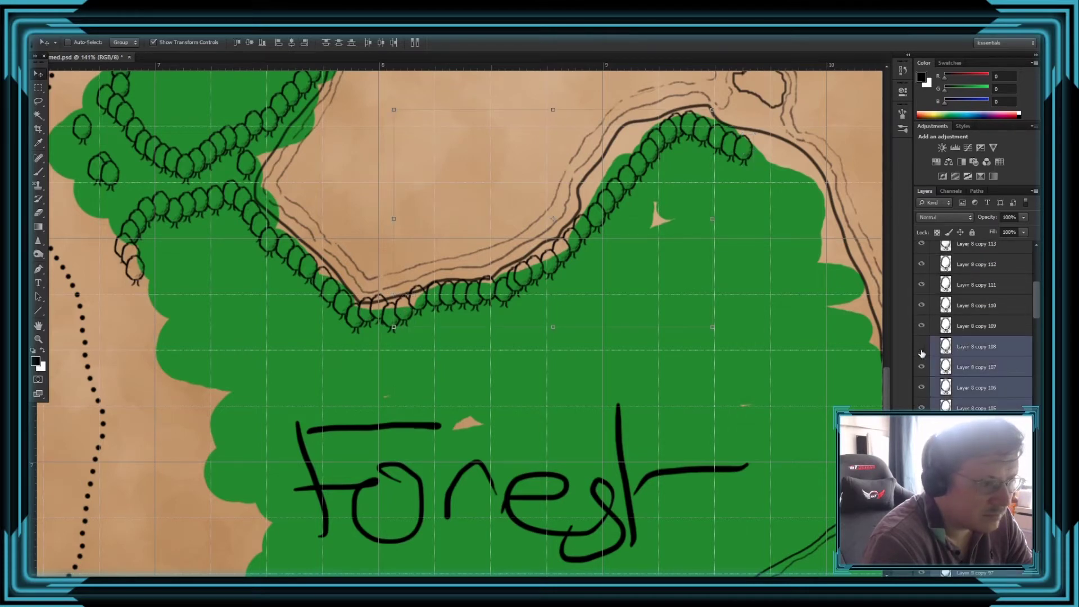
- Toggle the visibility of Layer 8 copy 108 down to copy 105 to check which trees they hold
left_click(920, 348)
left_click(921, 350)
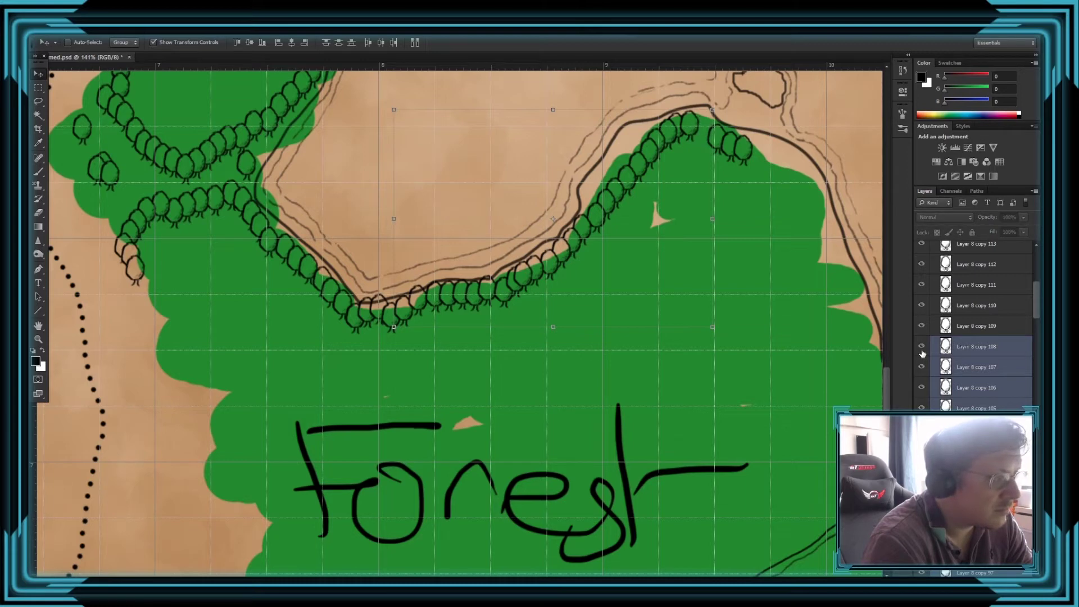
scroll(935, 342, "down", 3)
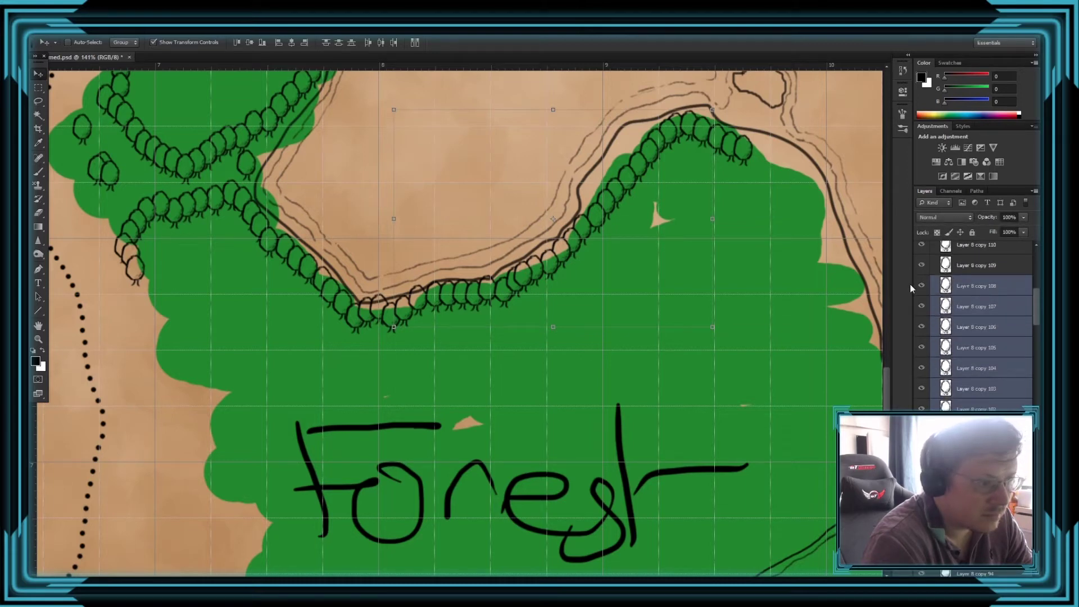
left_click(919, 287)
left_click(922, 285)
left_click(921, 309)
left_click(924, 325)
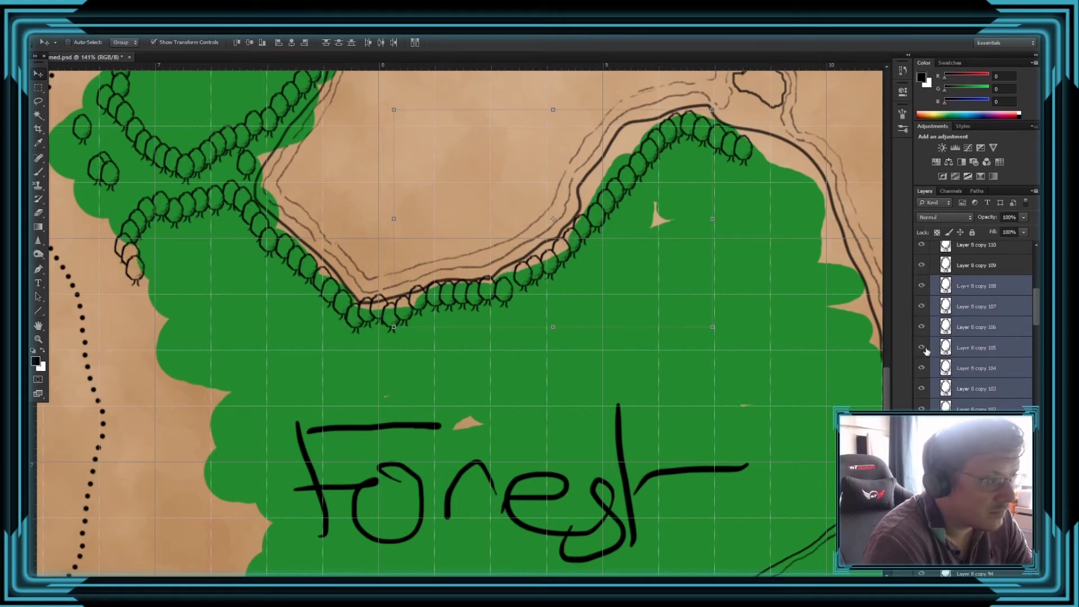
- Move the run of layers from Layer 8 copy 105 downward to the top of the Mountains group, and place copy 105 beneath copy 104
left_click(974, 351)
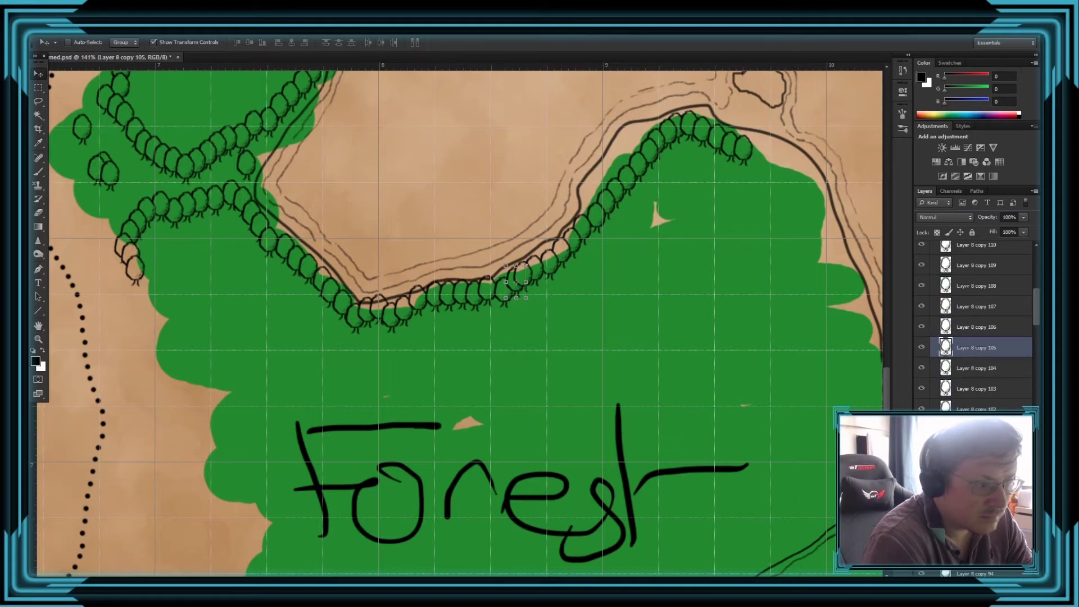
left_click(981, 532, "shift")
left_click_drag(968, 362, 966, 259)
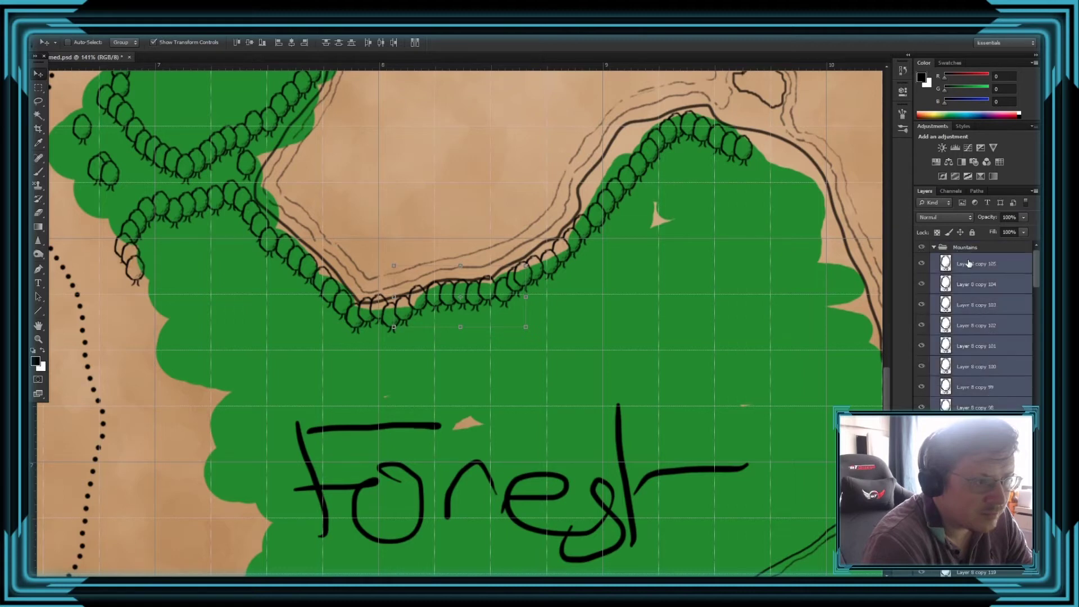
left_click_drag(733, 331, 733, 329)
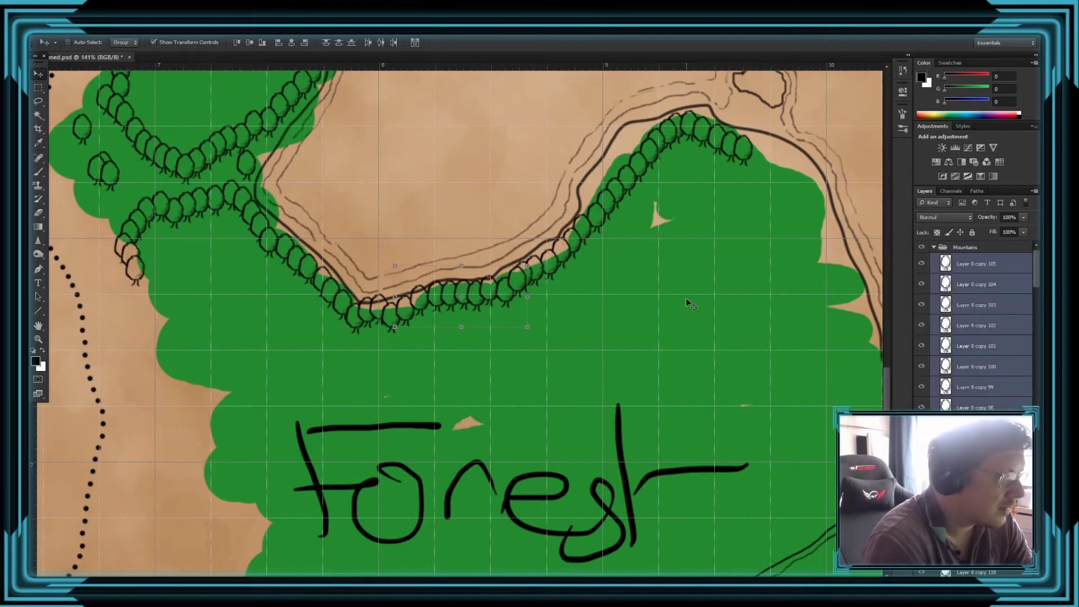
left_click(964, 354)
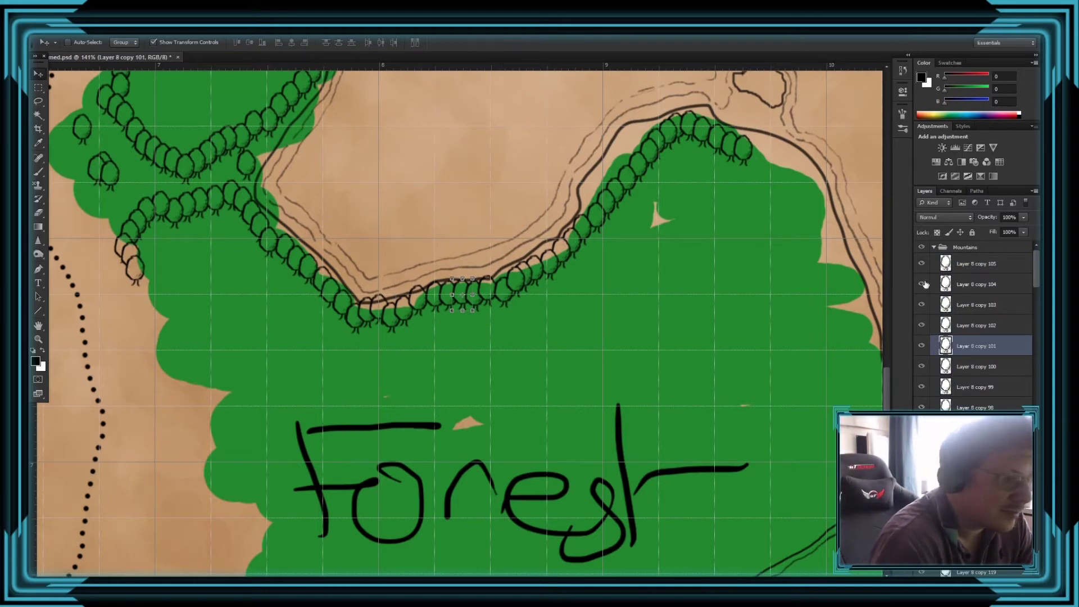
left_click(517, 281, "ctrl")
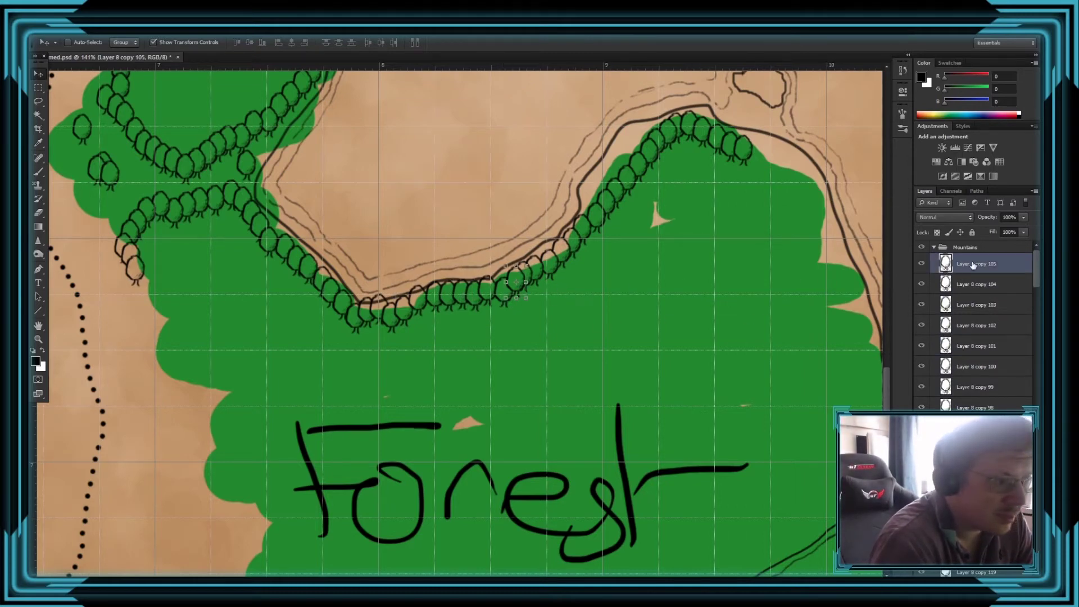
left_click_drag(971, 295, 973, 299)
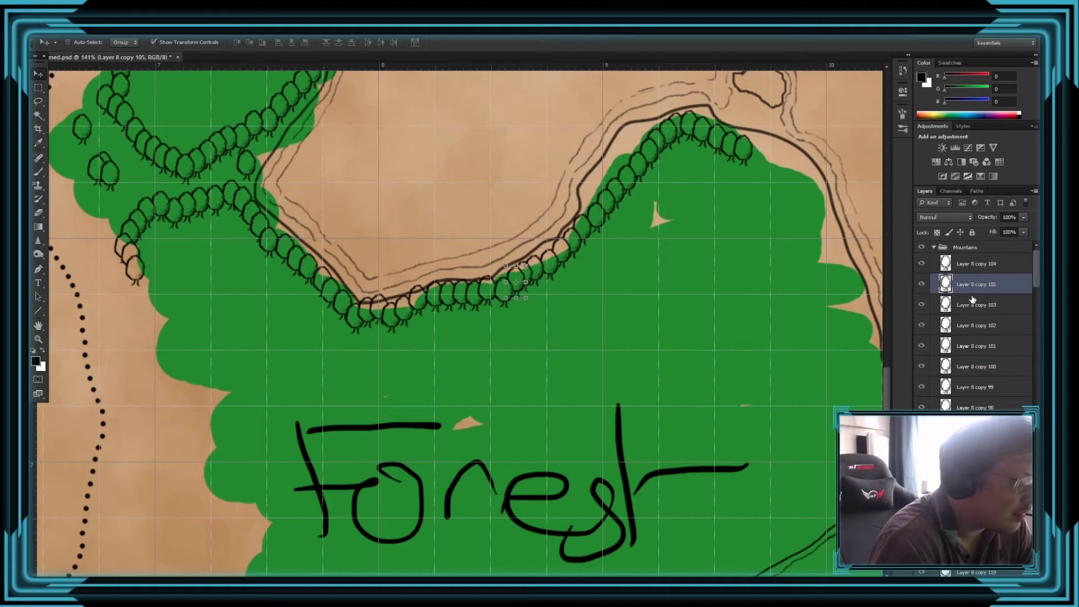
- Continue the tree copies down the eastern hump's slope and add a short cluster on the small lobe by the east coast
scroll(729, 282, "up", 3)
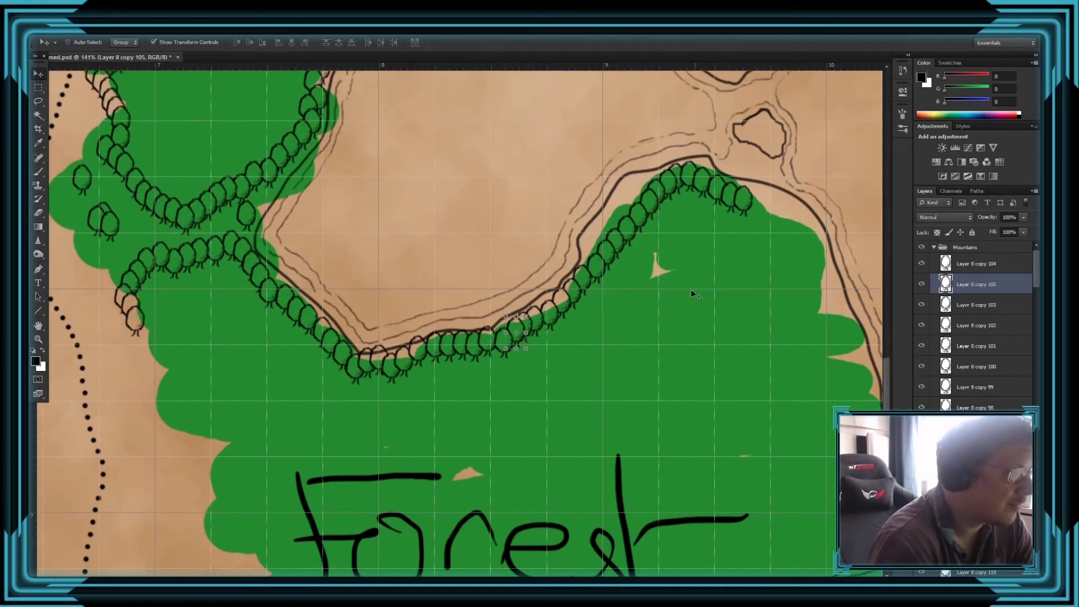
left_click_drag(696, 351, 858, 356)
scroll(843, 315, "down", 2)
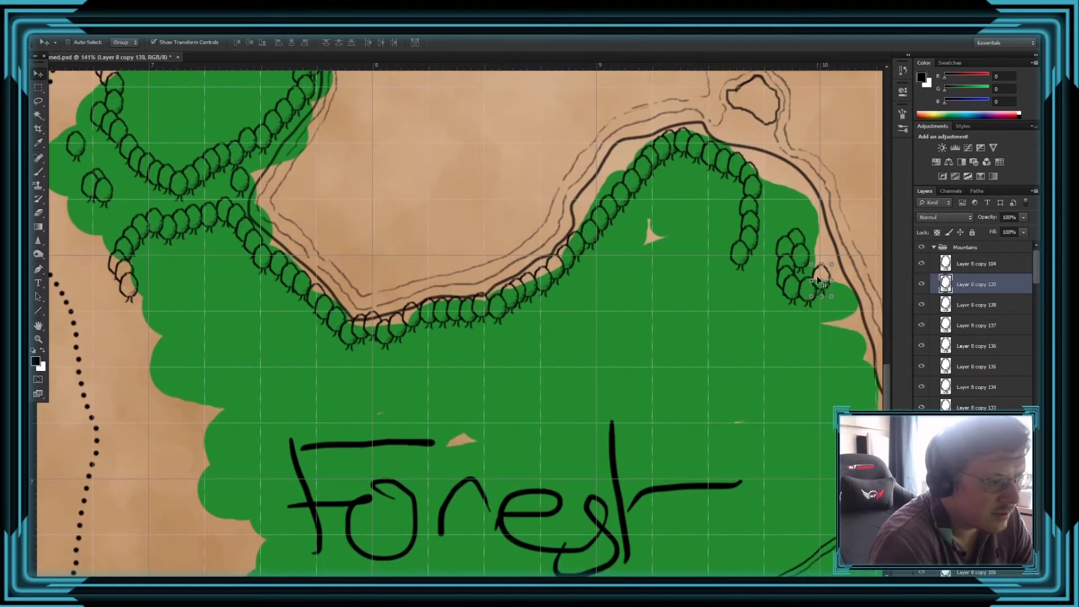
left_click_drag(821, 283, 817, 307)
scroll(753, 326, "down", 4)
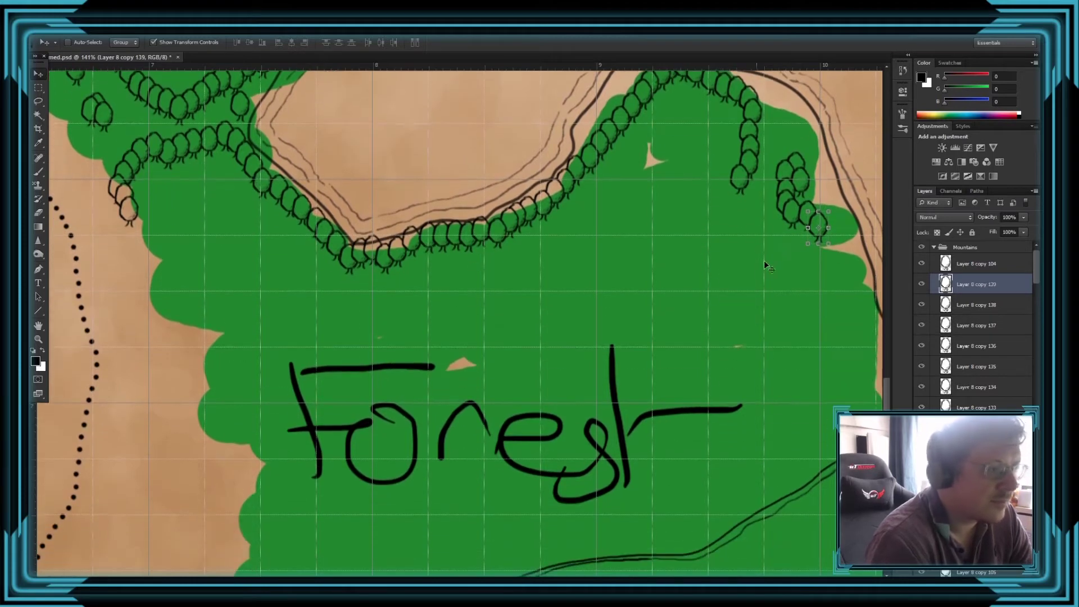
left_click_drag(764, 263, 808, 322)
left_click(808, 323, "alt")
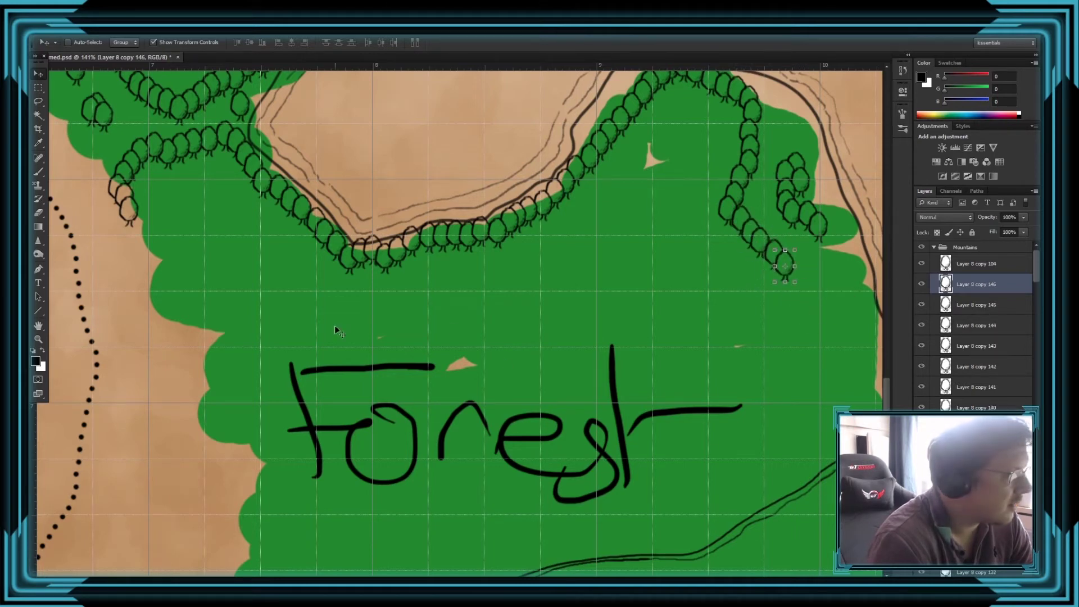
- Run a row of tree copies down the forest's western edge past the Forest lettering, and add a small cluster on the southwestern lobe
left_click_drag(556, 271, 95, 238)
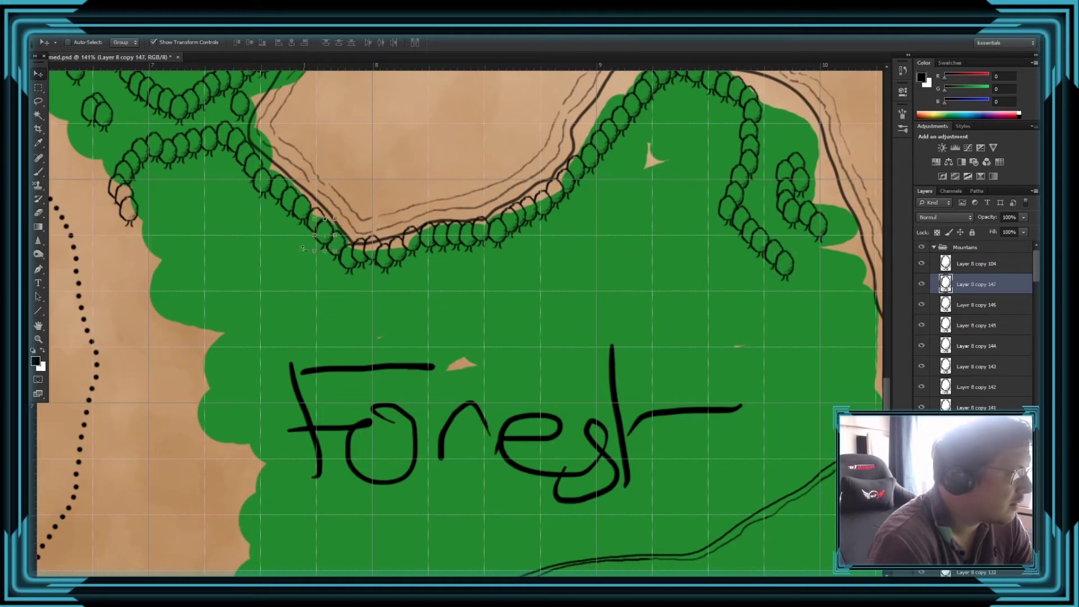
left_click_drag(324, 235, 301, 444)
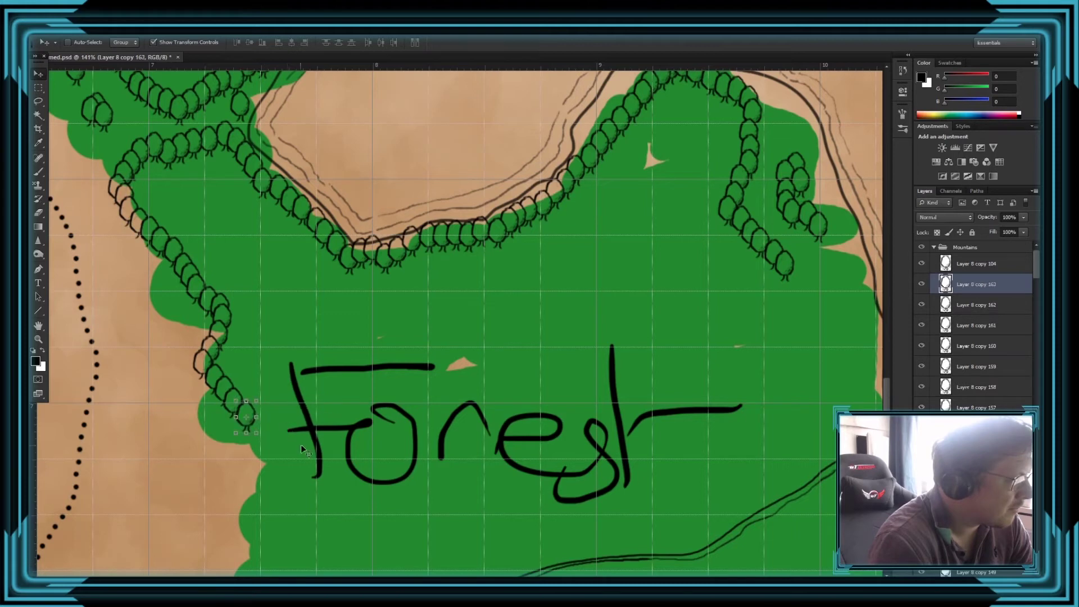
scroll(301, 444, "down", 5)
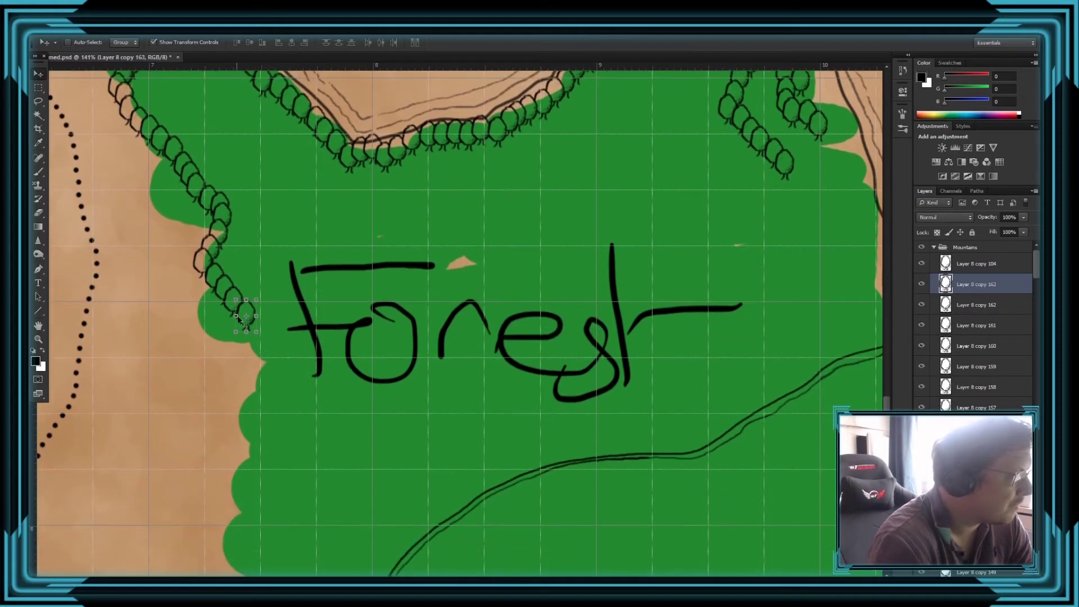
left_click_drag(246, 316, 365, 449)
scroll(312, 323, "down", 2)
scroll(323, 302, "up", 1)
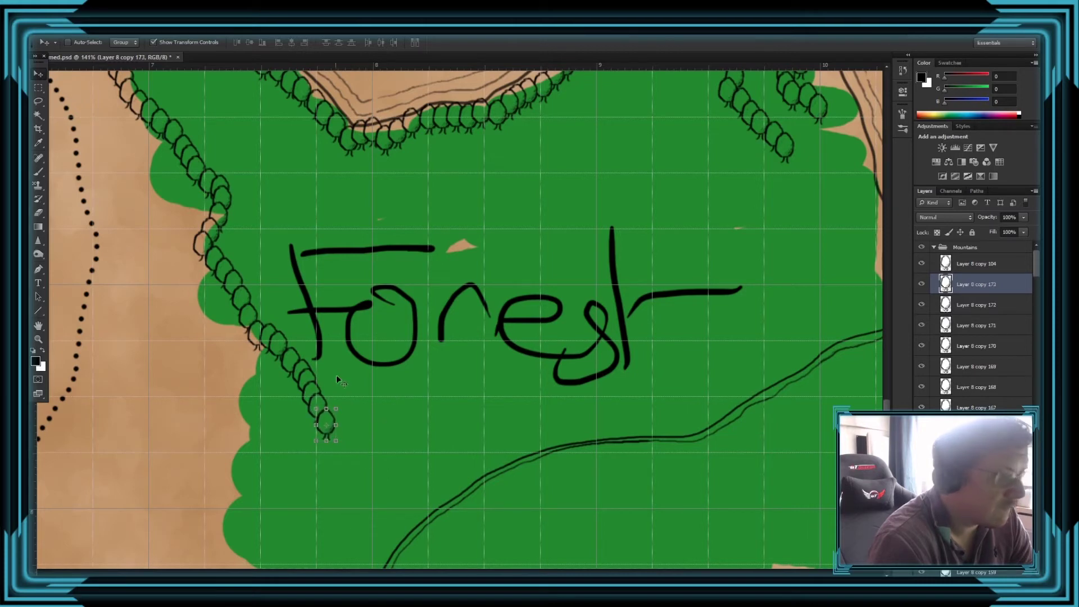
scroll(336, 376, "down", 1)
left_click_drag(356, 362, 407, 337)
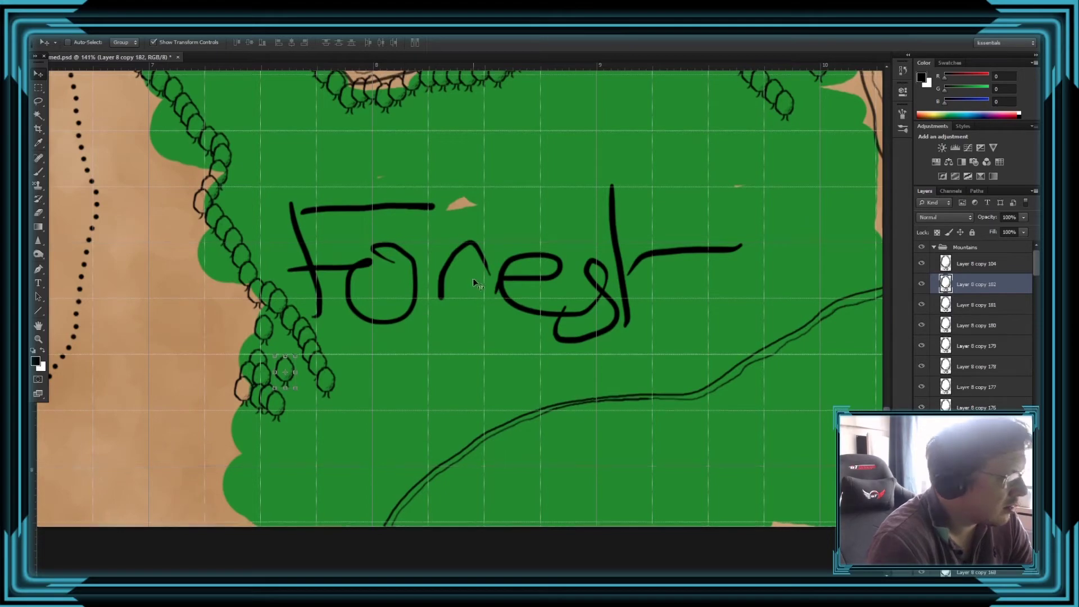
- Extend the eastern row of tree copies southeast along the coast to just above the mouth of the double-line river
scroll(473, 278, "down", 4)
scroll(618, 257, "up", 2)
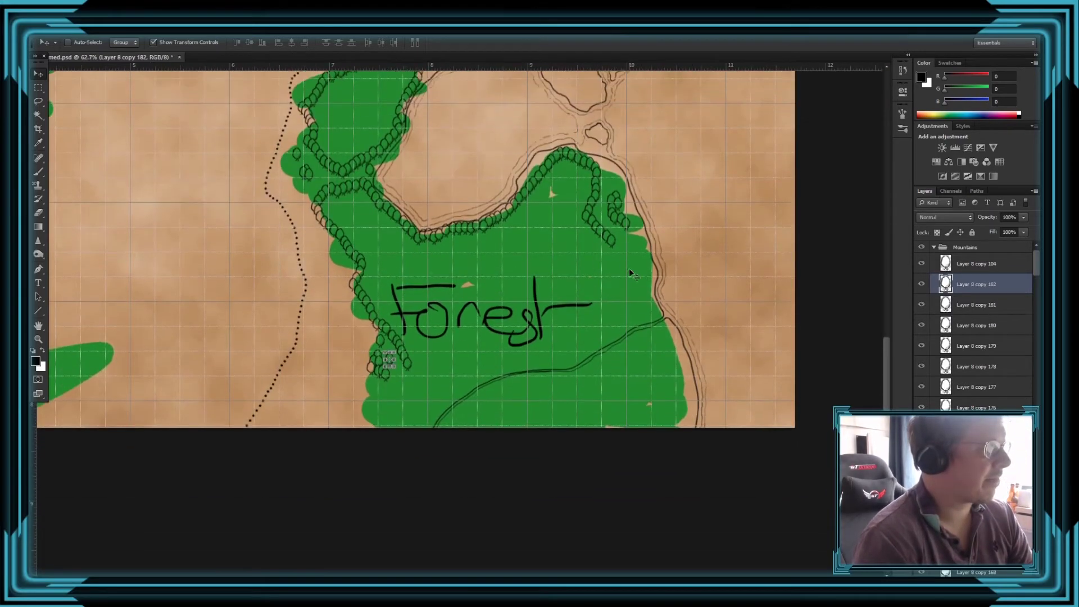
scroll(631, 273, "up", 3)
left_click_drag(692, 329, 694, 330)
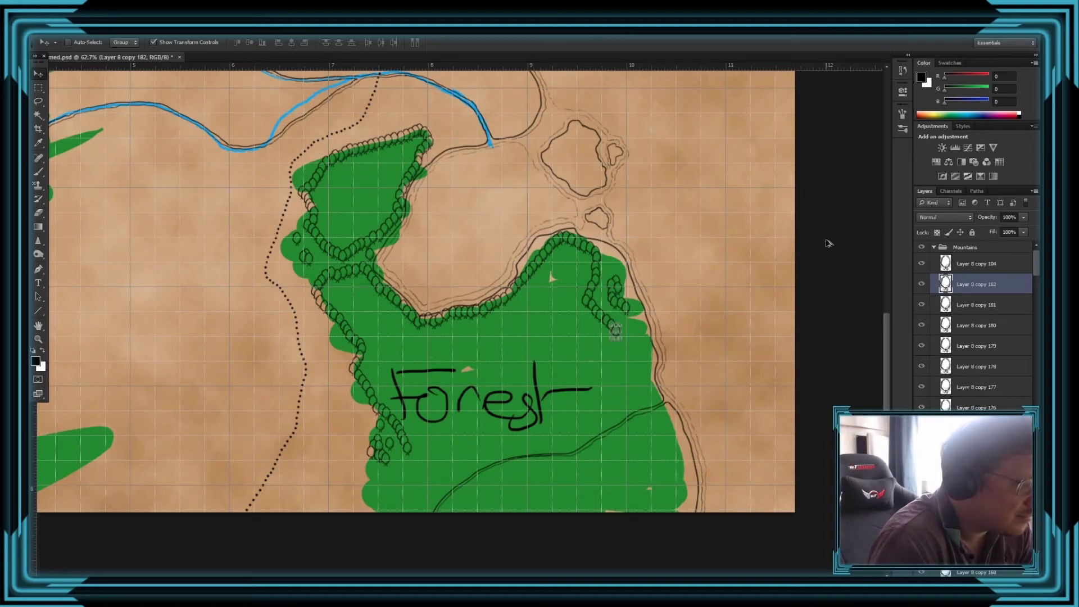
left_click(709, 329, "alt")
left_click_drag(711, 335, 735, 369)
left_click(732, 366, "alt")
left_click(735, 369, "alt")
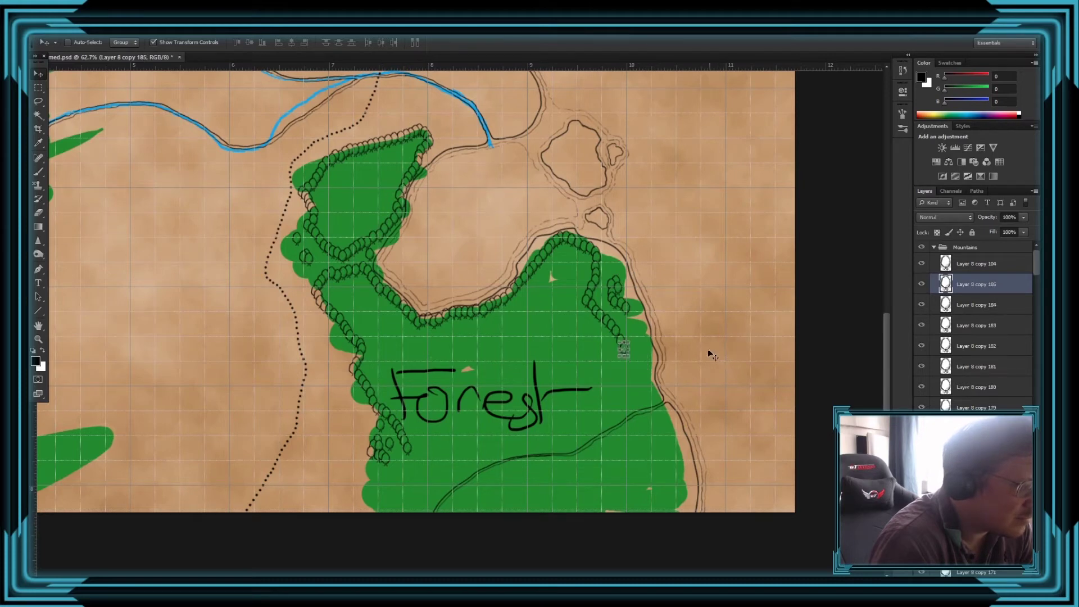
left_click_drag(698, 351, 700, 398)
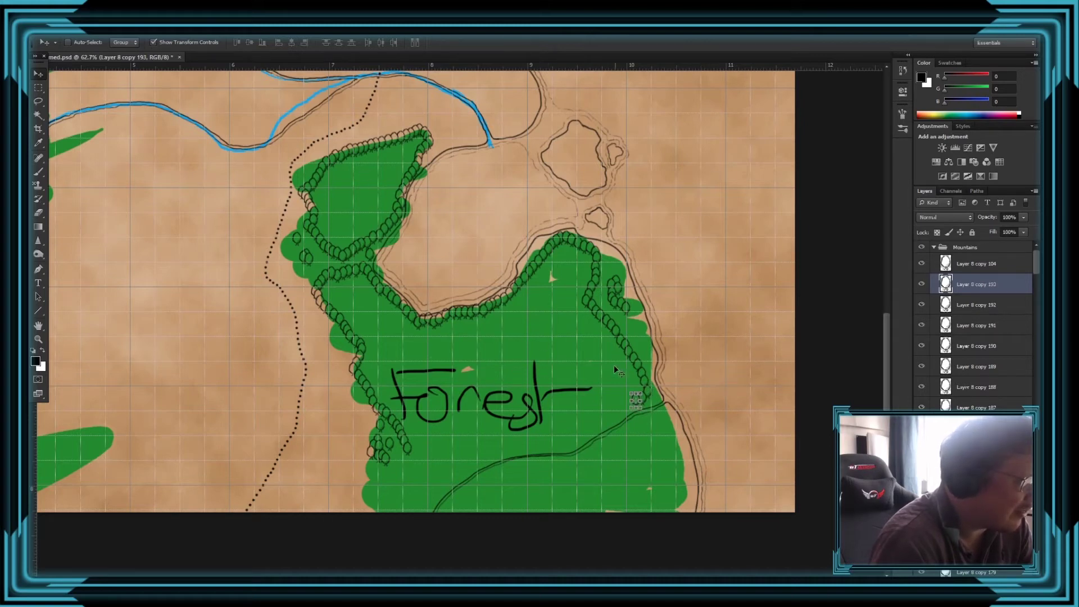
- Turn the row southwest with tree copies along the river's northern bank until below the Forest lettering, including two trees beneath the row
scroll(639, 385, "down", 2)
left_click_drag(652, 381, 634, 396)
scroll(585, 412, "up", 5)
left_click(626, 384, "alt")
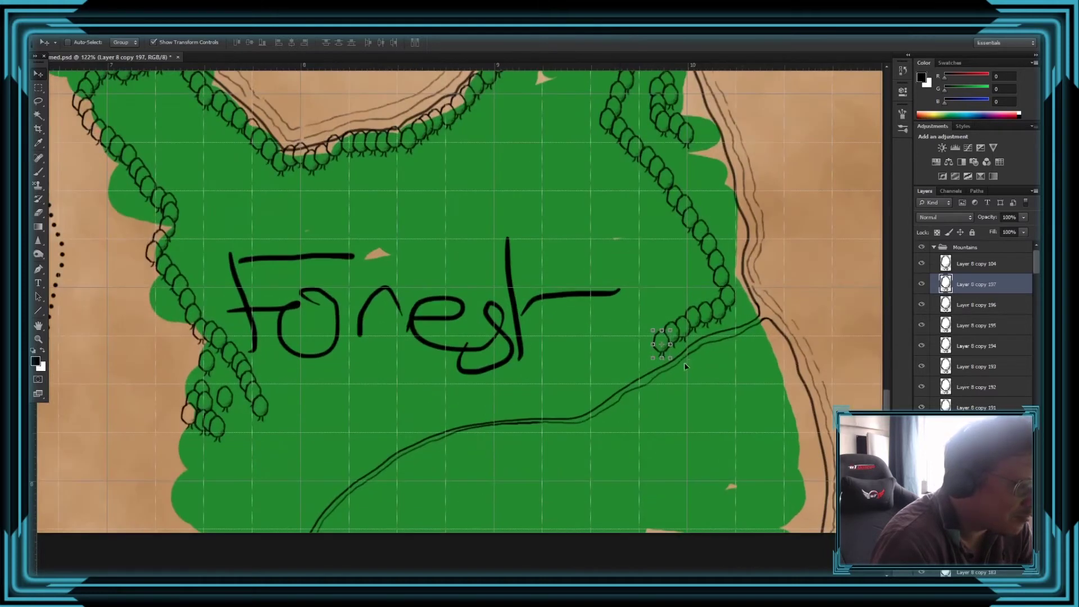
mouse_move(684, 366)
left_mouse_down()
mouse_move(667, 366)
mouse_move(672, 375)
left_mouse_up()
left_click_drag(672, 375, 649, 374)
left_click_drag(650, 373, 625, 379)
left_click_drag(625, 380, 506, 398)
scroll(382, 405, "down", 2)
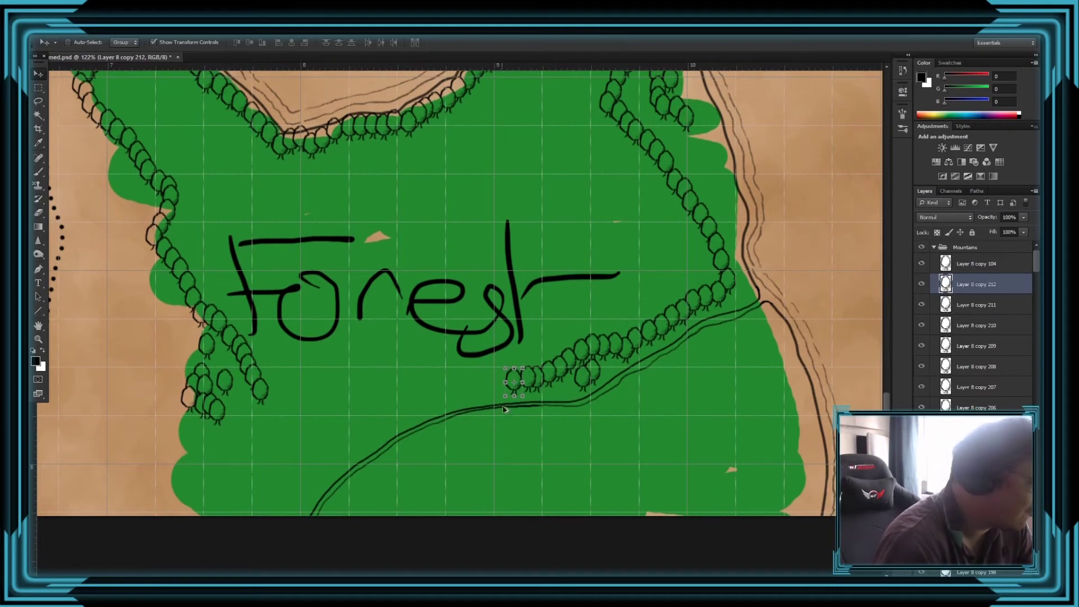
- Lengthen the river row westward and continue the western edge's trees down to and along the map's bottom border
left_click_drag(559, 410, 296, 497)
scroll(321, 458, "down", 1)
scroll(321, 454, "down", 1)
left_click_drag(242, 423, 576, 270, "alt")
- Undo the last tree copies placed along the map's bottom border
key("ctrl+z")
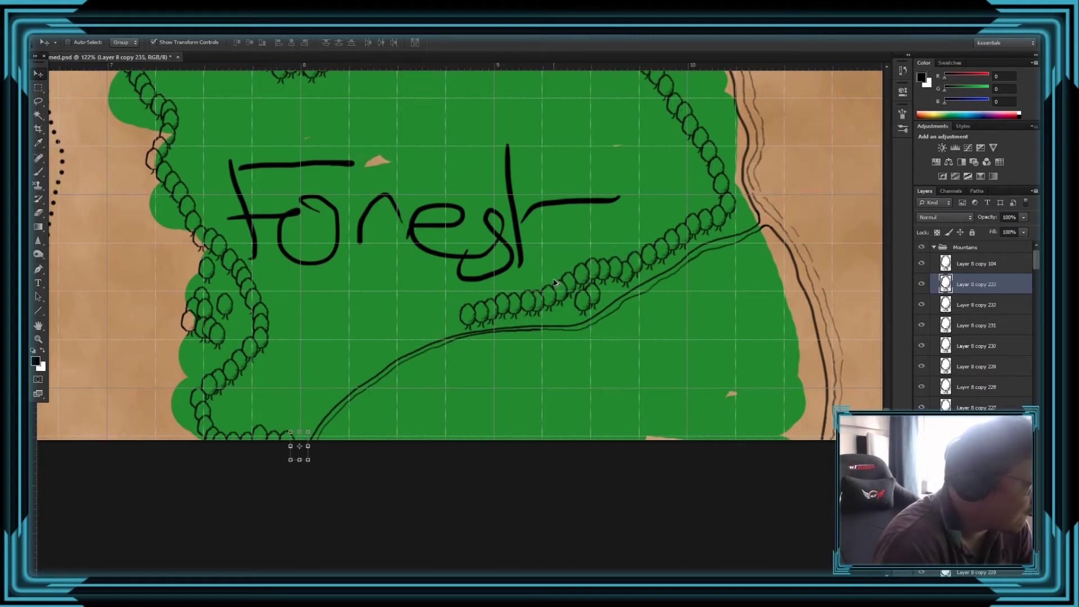
key("ctrl+alt+z")
key("ctrl+alt+z")
key("ctrl+alt+z")
key("ctrl+alt+z")
key("ctrl+alt+z")
key("ctrl+alt+z")
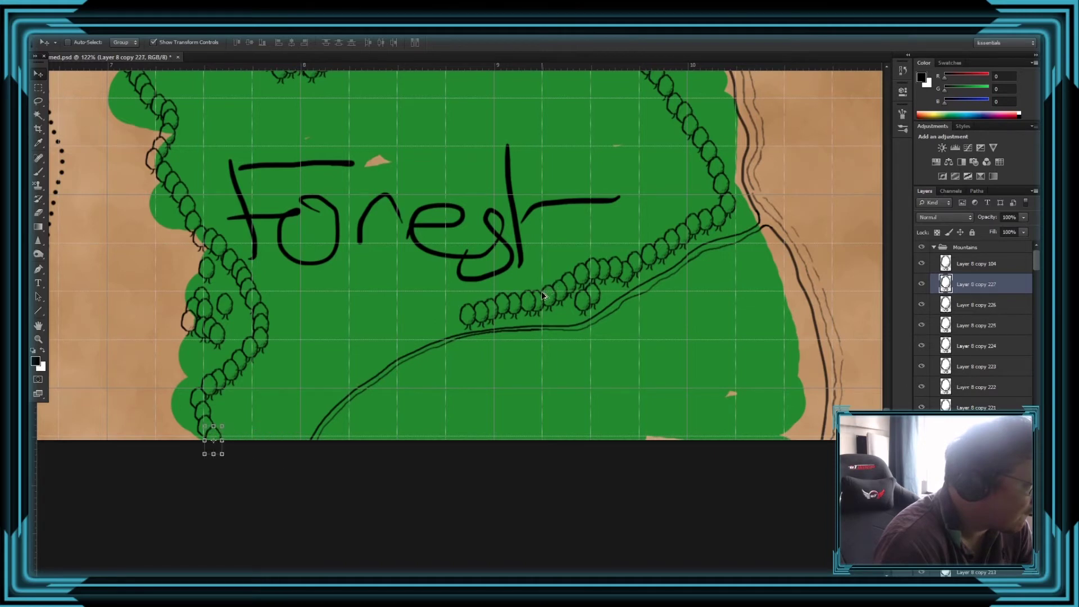
left_click_drag(520, 359, 749, 255)
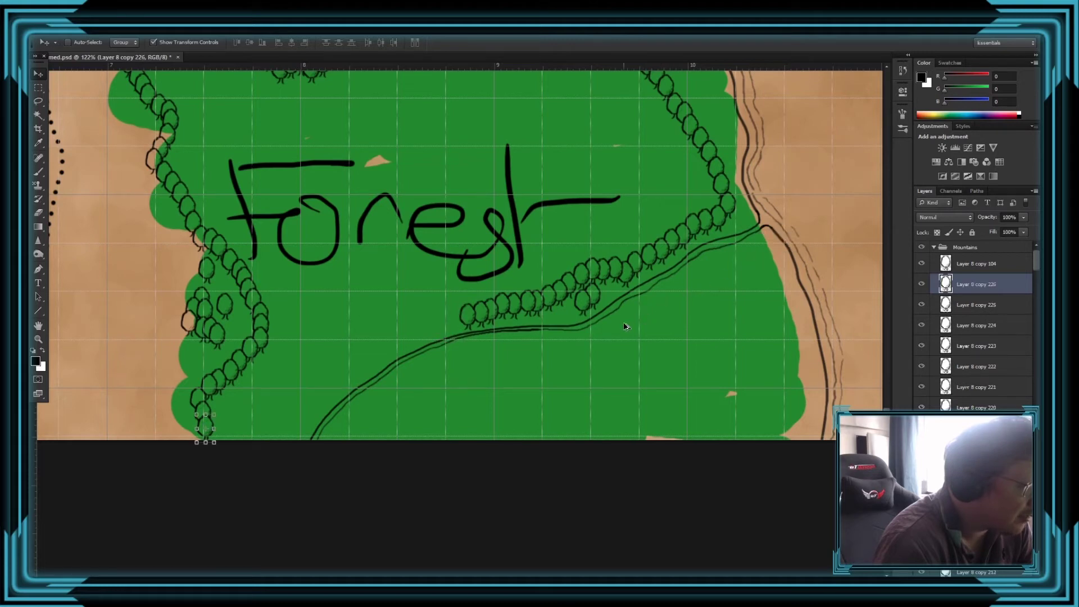
- Continue the tree copies down the river's northern bank to the map's bottom border, joining the western edge's row
left_click_drag(625, 326, 848, 211)
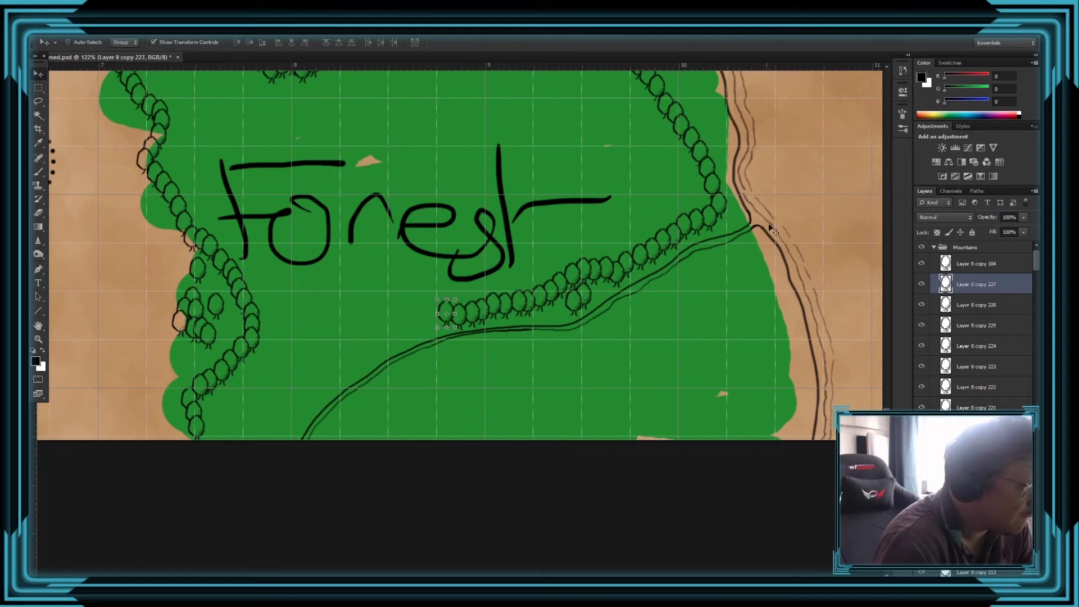
left_click_drag(701, 325, 580, 370)
key("ctrl+z")
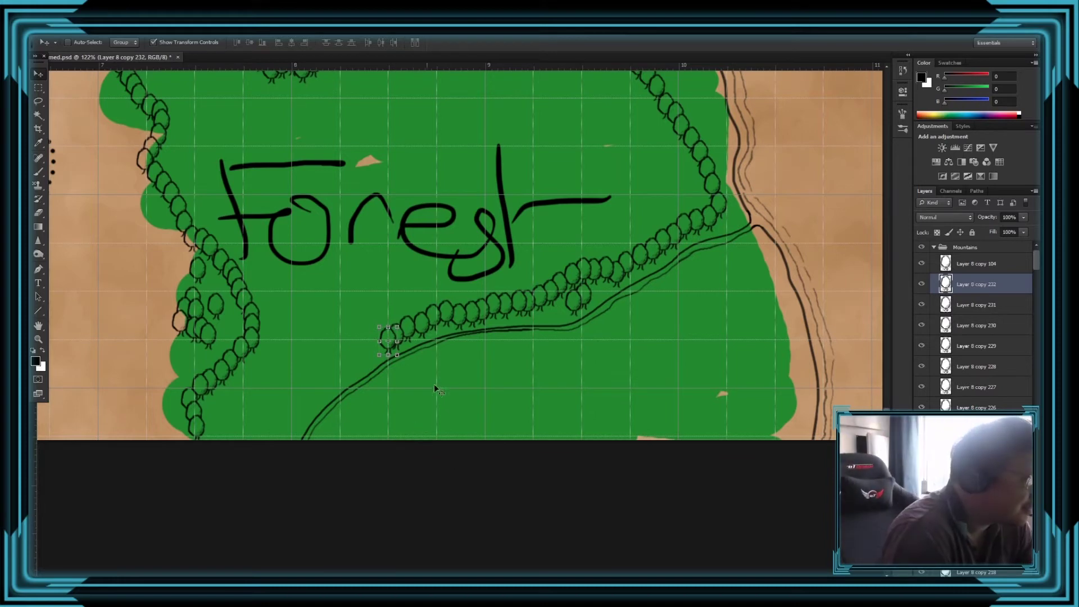
left_click_drag(434, 388, 366, 454)
left_click_drag(366, 454, 304, 492)
left_click_drag(304, 492, 308, 494)
key("ctrl+j")
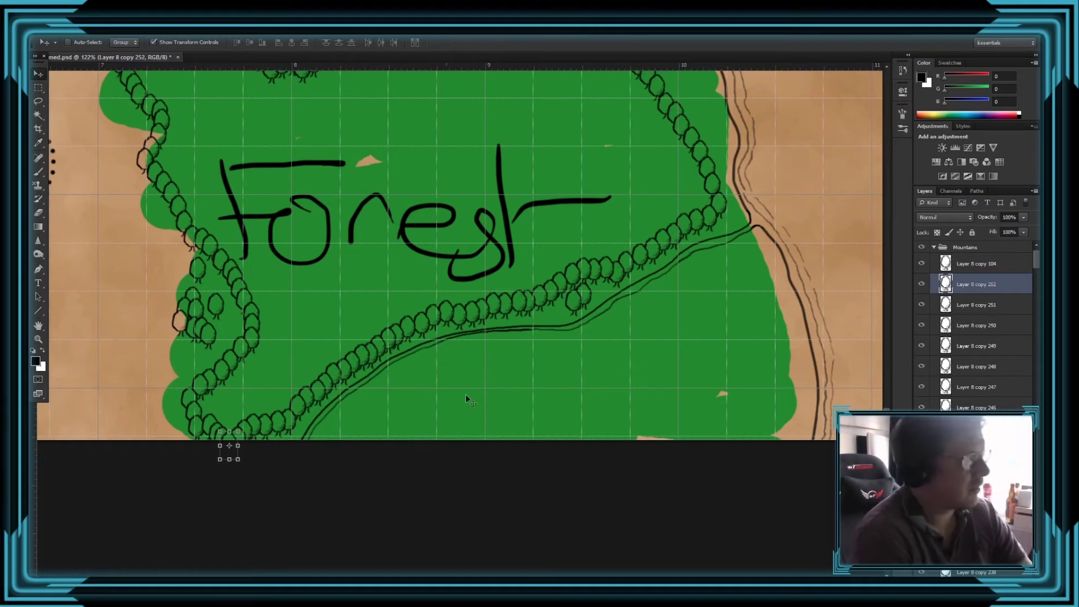
- Place a tree copy just south of the river mouth and run copies down the forest's eastern edge to the map's bottom border
left_click_drag(476, 436, 885, 274)
left_click_drag(868, 224, 868, 255)
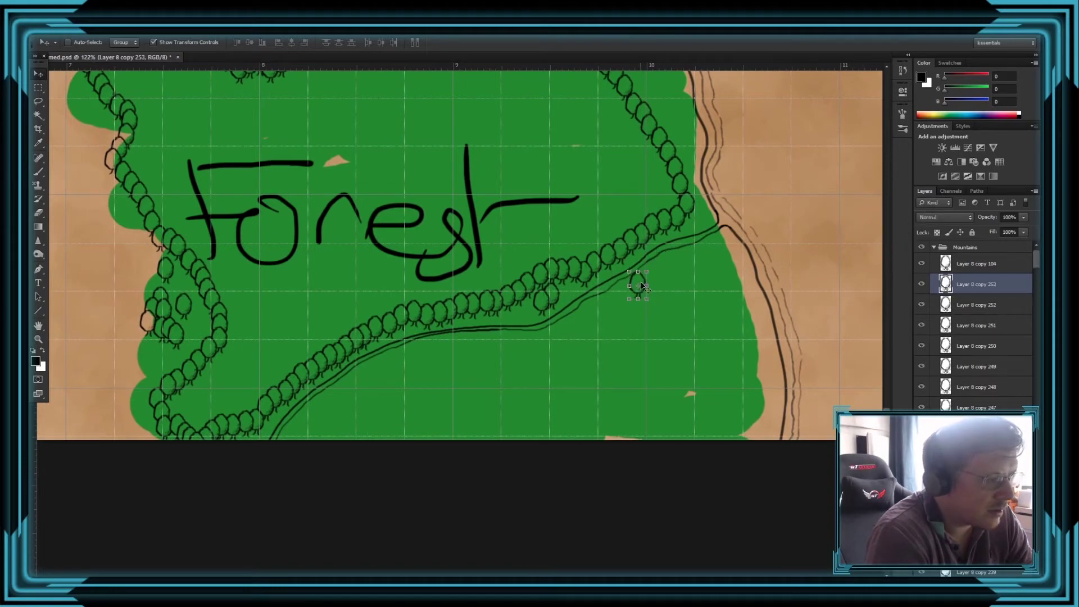
left_click_drag(641, 283, 729, 259)
key("ctrl+t")
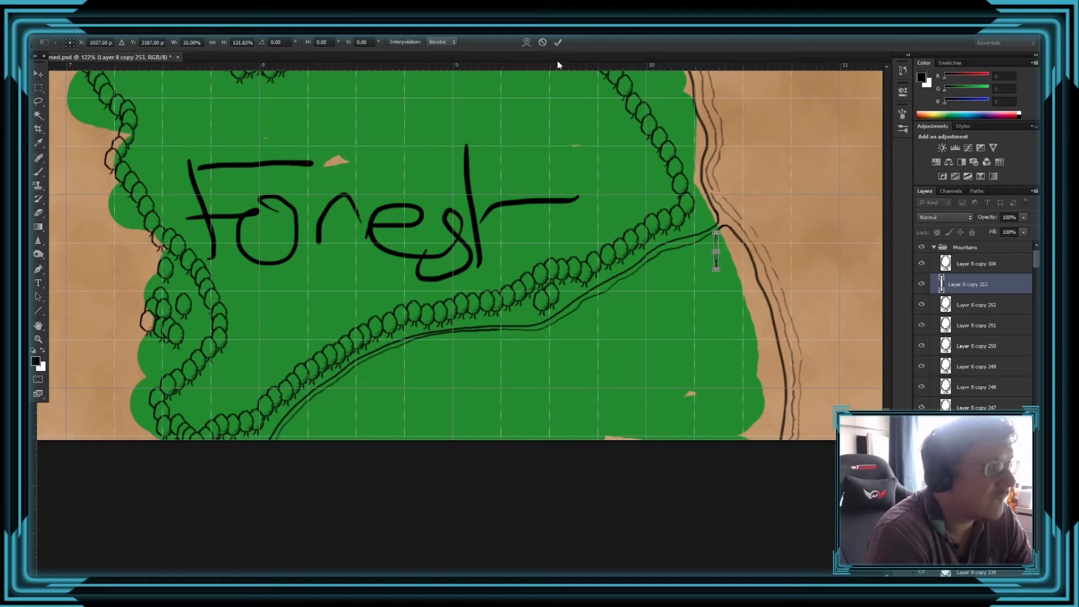
left_click(543, 43)
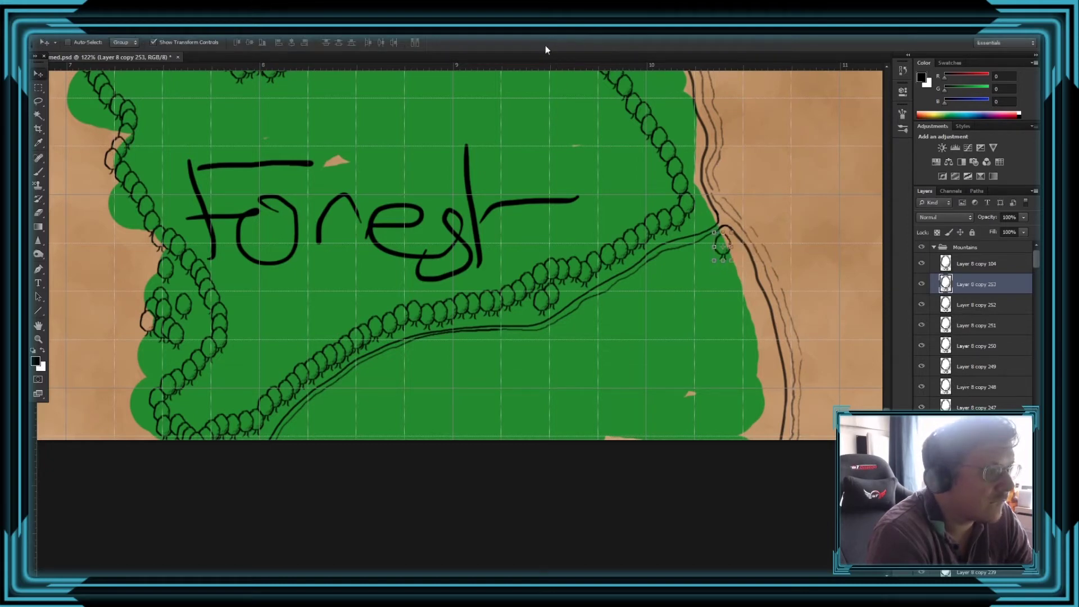
left_click_drag(794, 272, 809, 451)
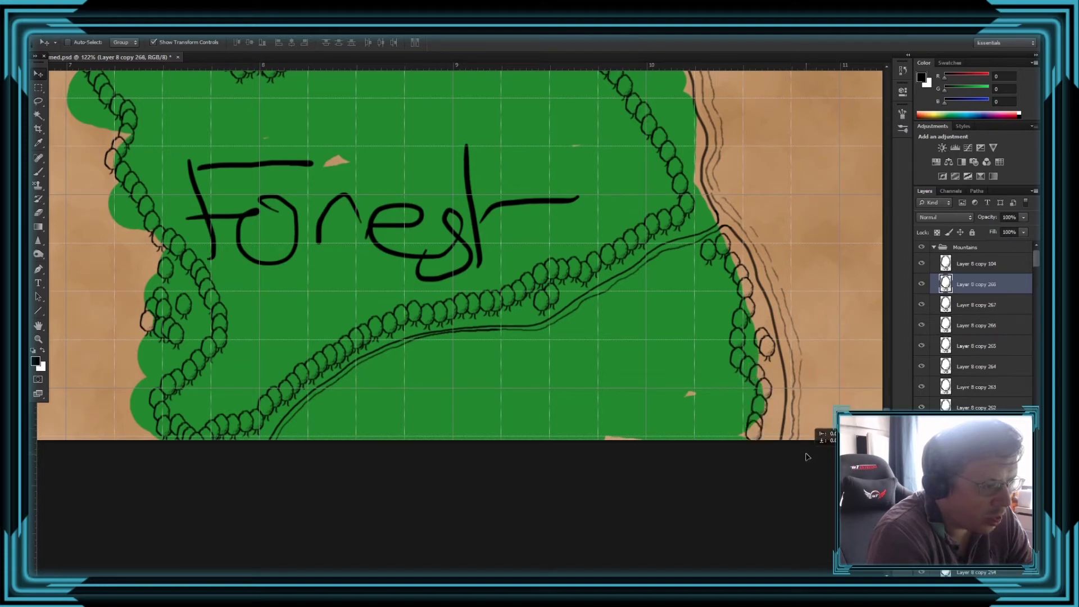
- Run tree copies westward along the river's southern bank, starting from the row at the river mouth
left_click_drag(777, 374, 726, 280)
left_click_drag(727, 280, 646, 288)
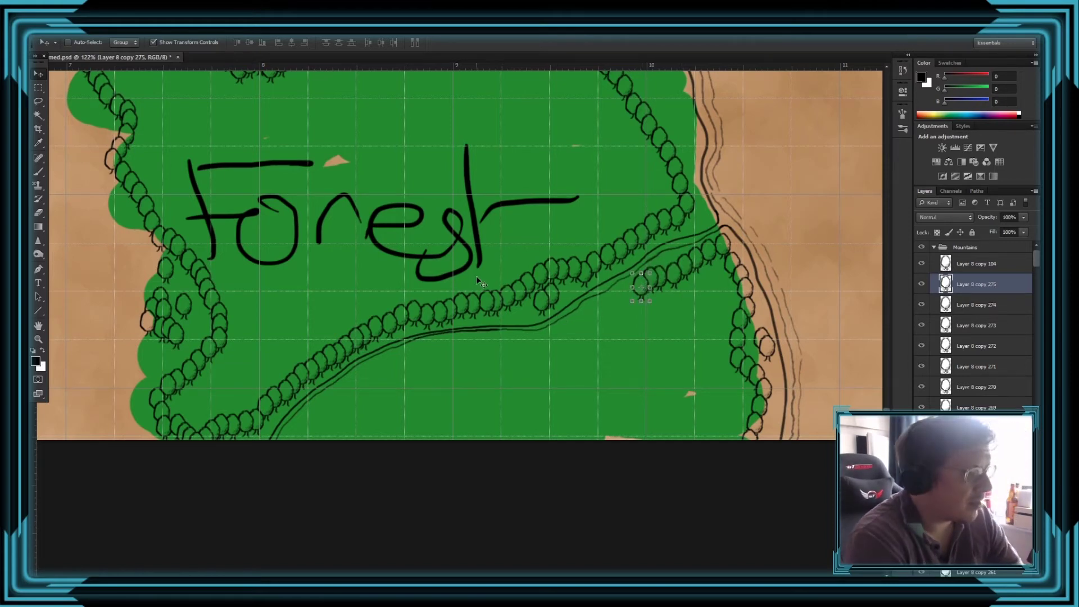
scroll(559, 317, "down", 3)
scroll(665, 331, "up", 3)
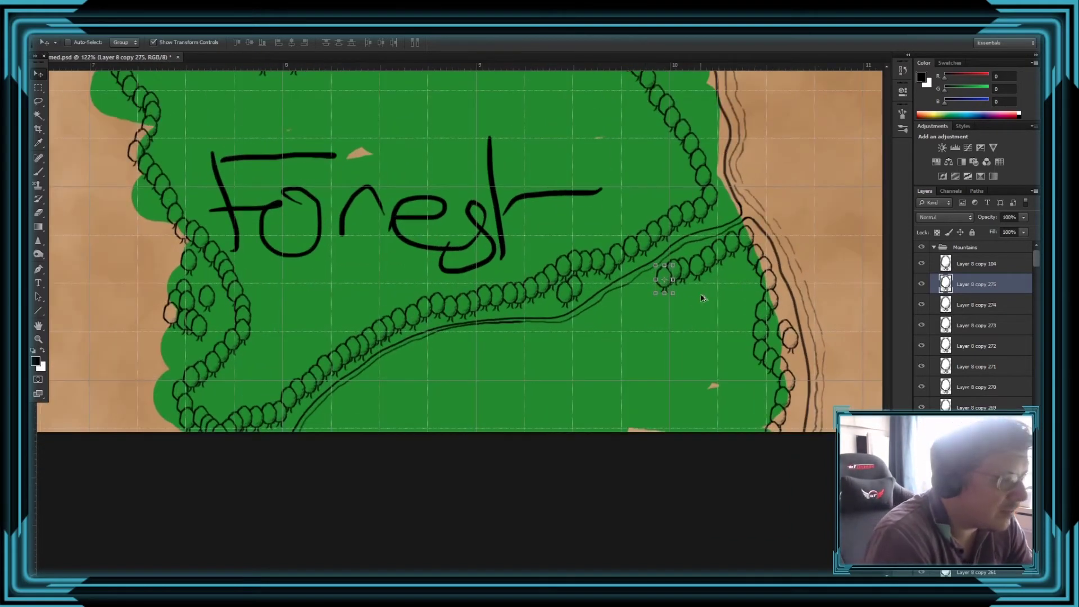
- Extend the southern bank's tree row southwest past the river bend and place a single tree copy beyond its western end
left_click_drag(664, 278, 395, 373)
key("ctrl+t")
key("Return")
left_click(522, 365, "alt")
left_click(985, 275)
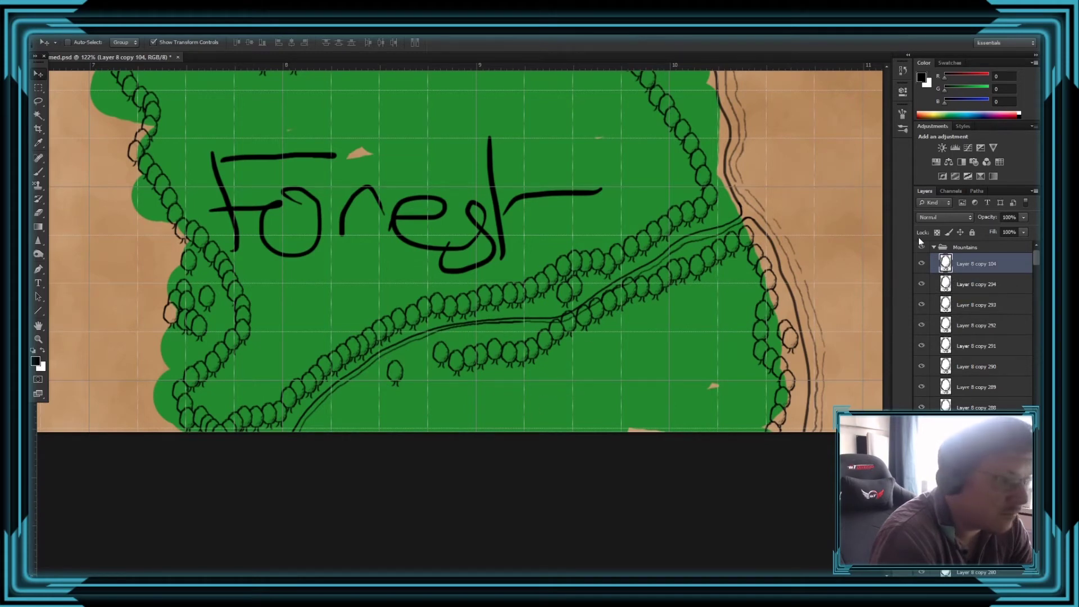
- Nudge the last tree at the southern row's western end slightly east, closer to its neighbour
left_click(976, 282)
left_click(980, 303)
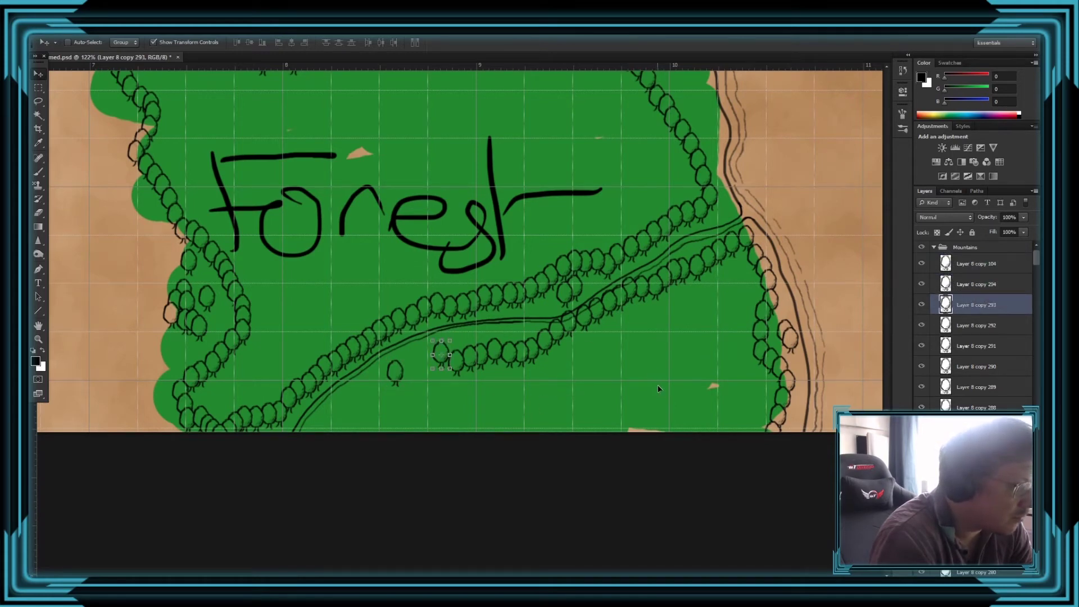
left_click_drag(659, 376, 662, 387)
left_click(790, 316, "ctrl")
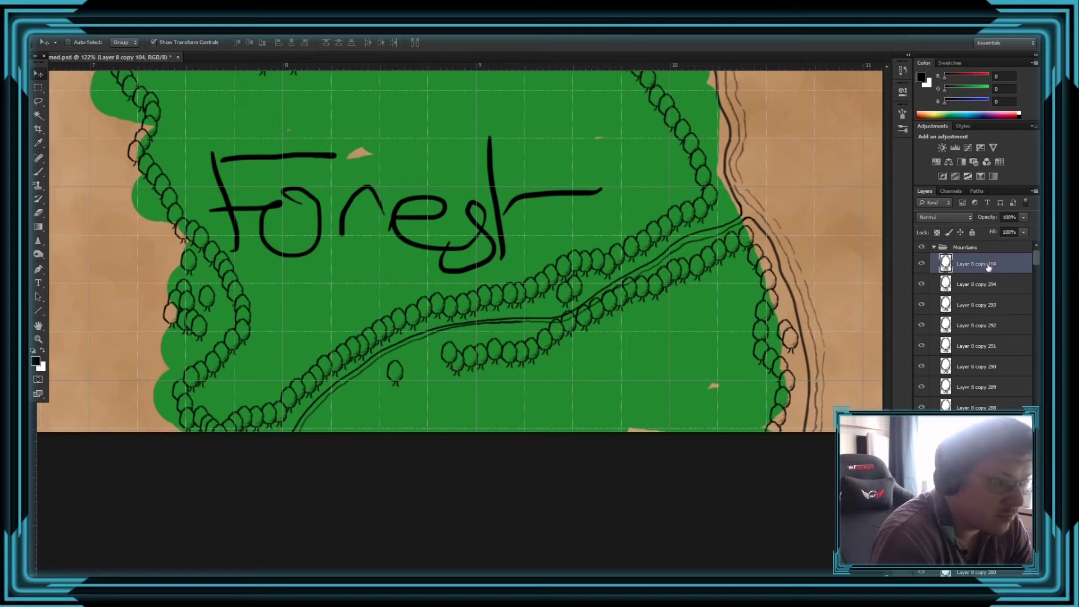
- Continue the southern bank's trees down to the map's bottom border and along it to the eastern edge, undoing the stray last copy
left_click(964, 284)
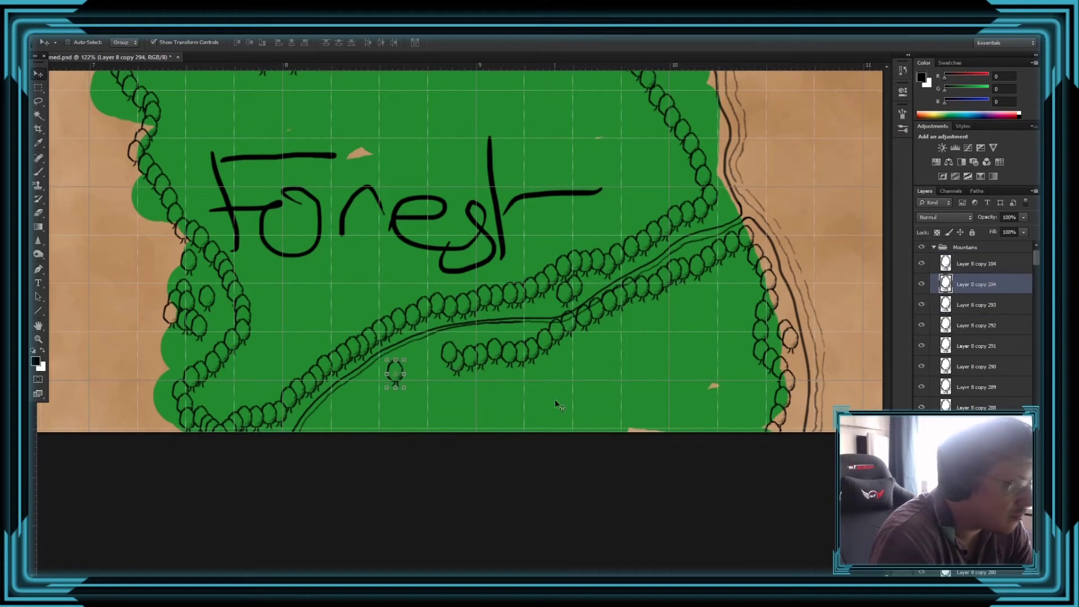
left_click_drag(580, 395, 608, 426)
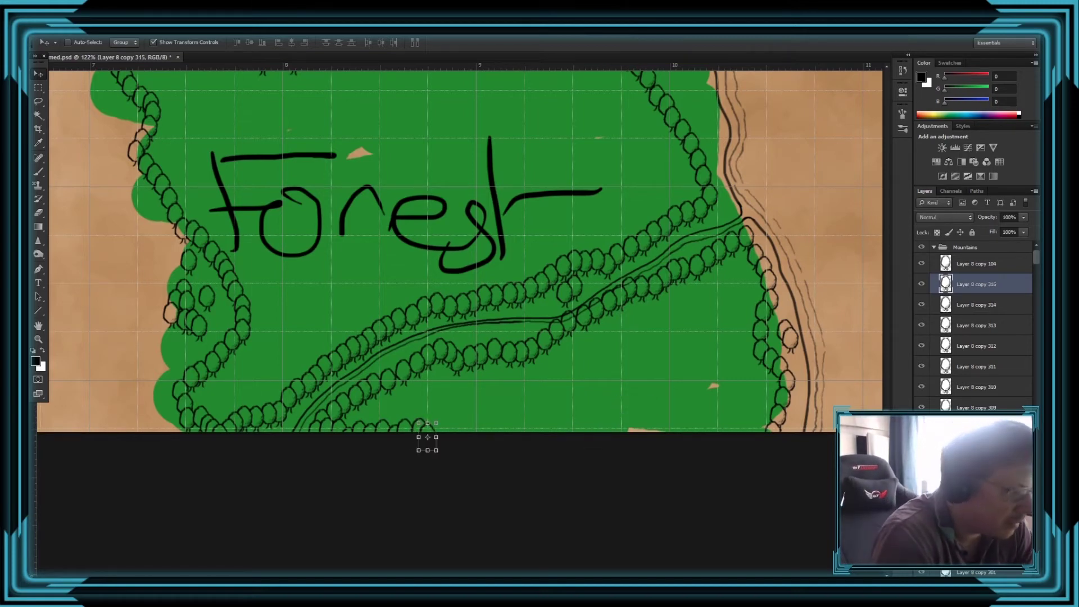
left_click_drag(446, 449, 629, 468)
left_click_drag(630, 467, 754, 405)
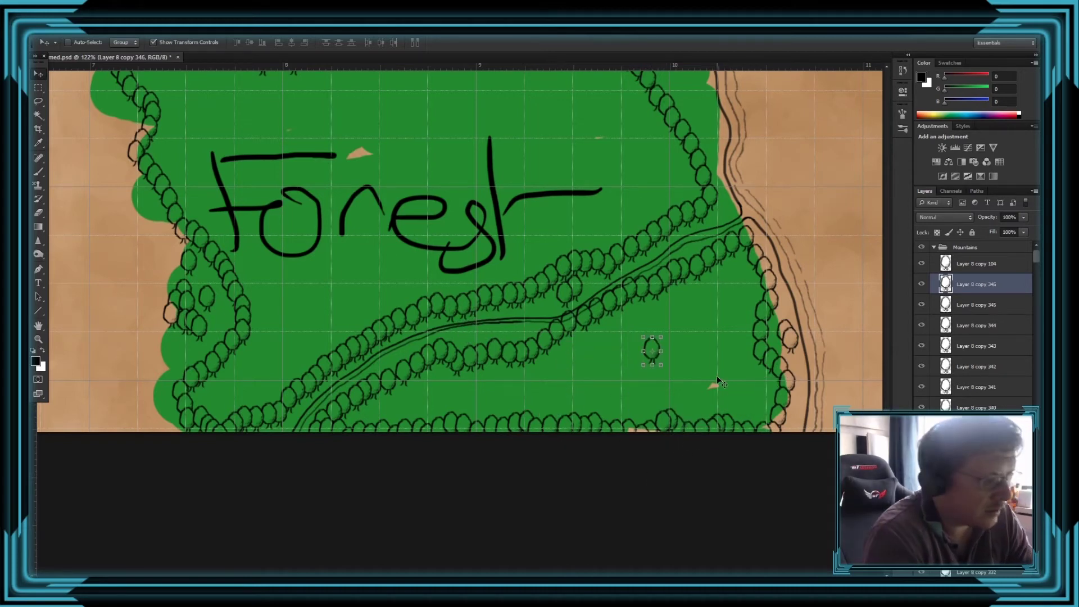
key("ctrl+z")
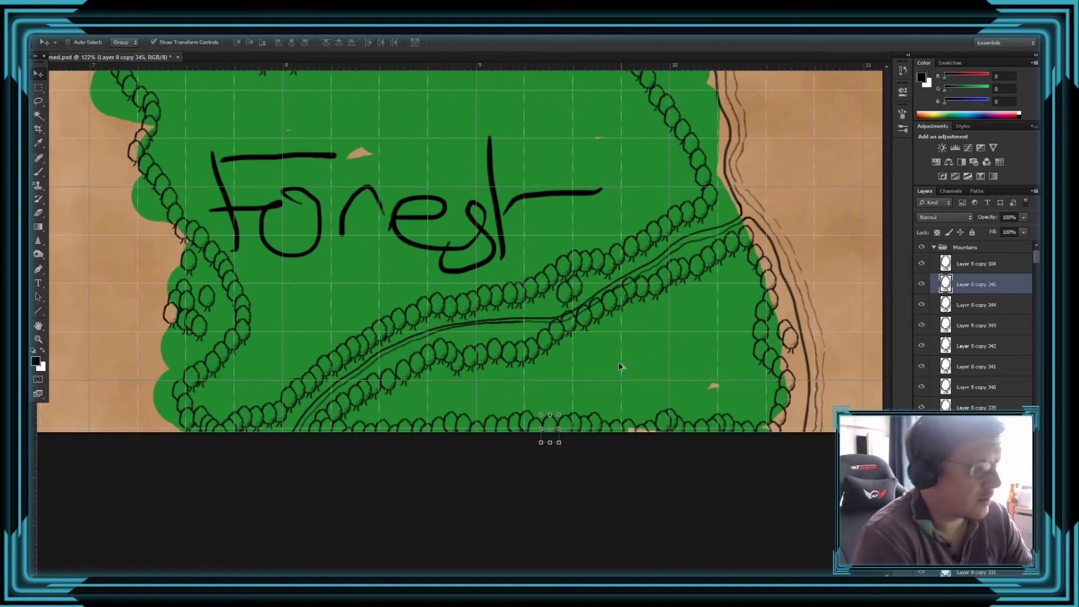
- Collapse the Mountains group and hide the WIP group and Layer 6 to show the tree outlines without the coloured areas
scroll(467, 368, "down", 5)
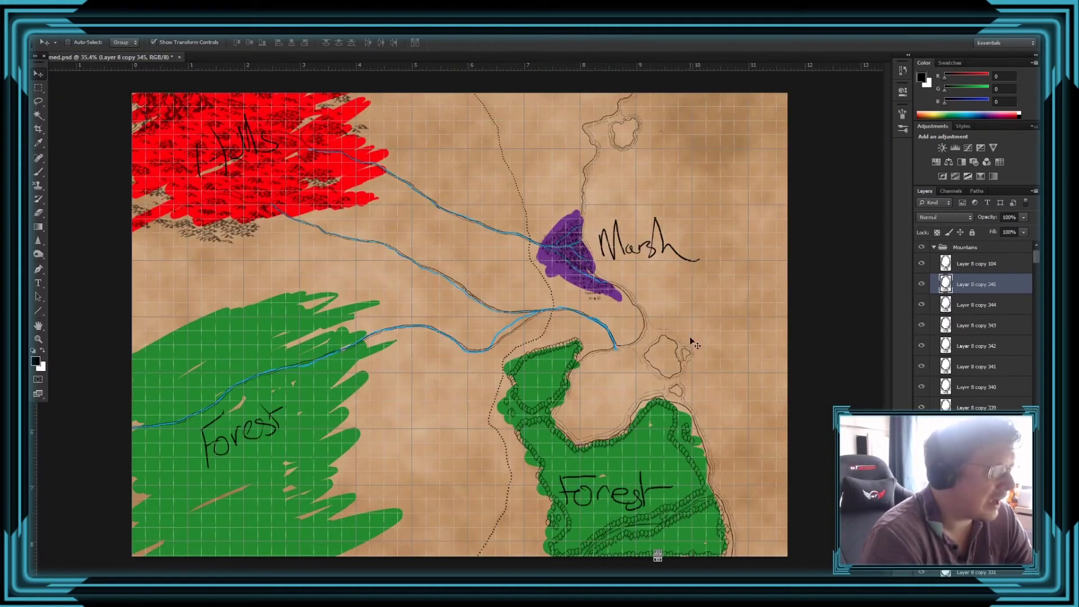
left_click(933, 248)
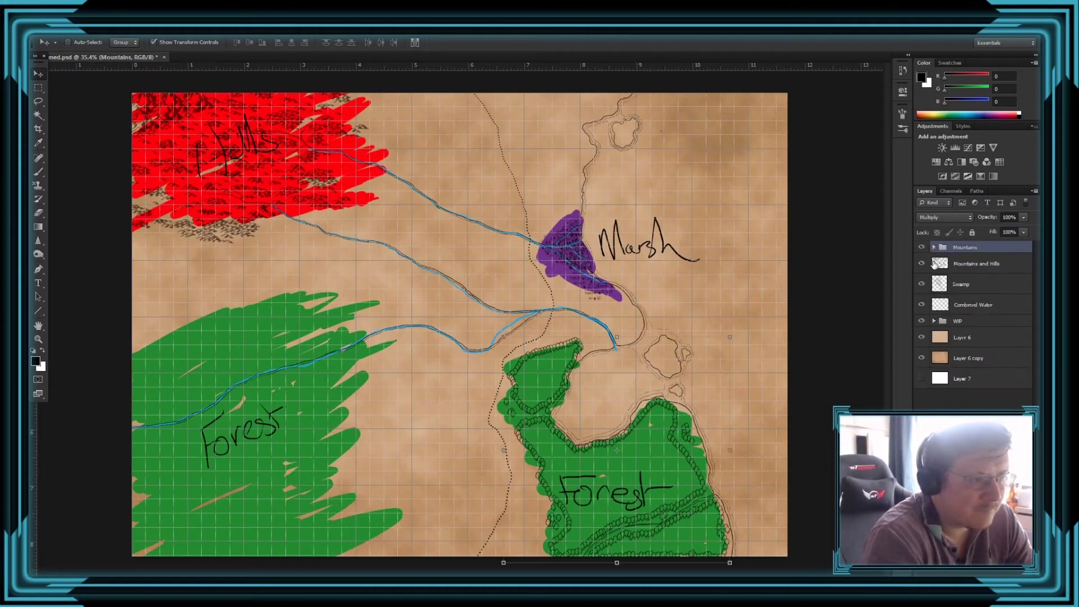
left_click(921, 320)
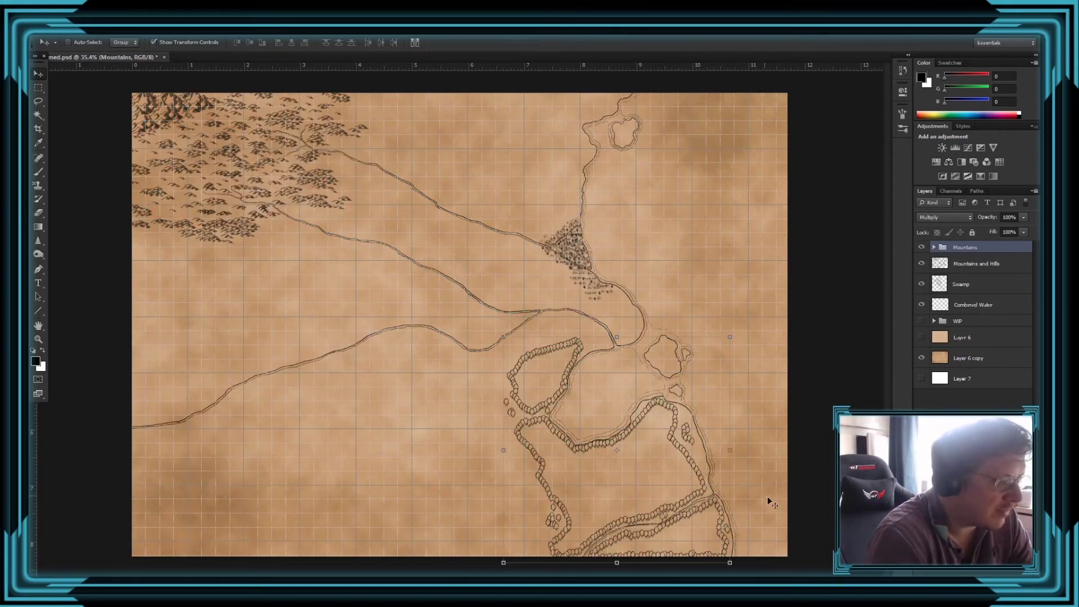
scroll(765, 498, "up", 5)
scroll(692, 498, "up", 1)
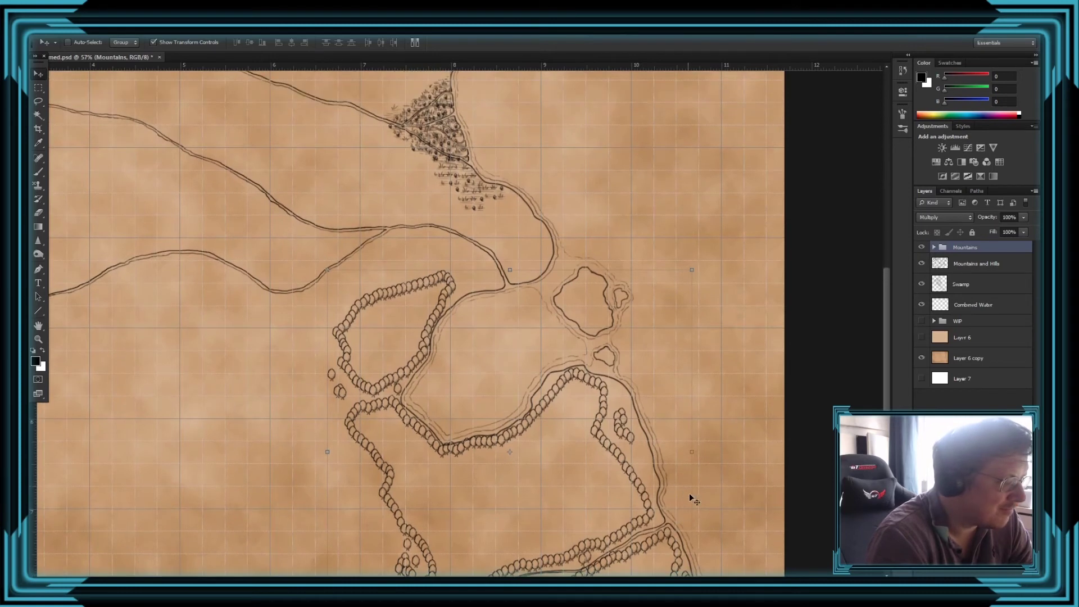
scroll(706, 472, "down", 3)
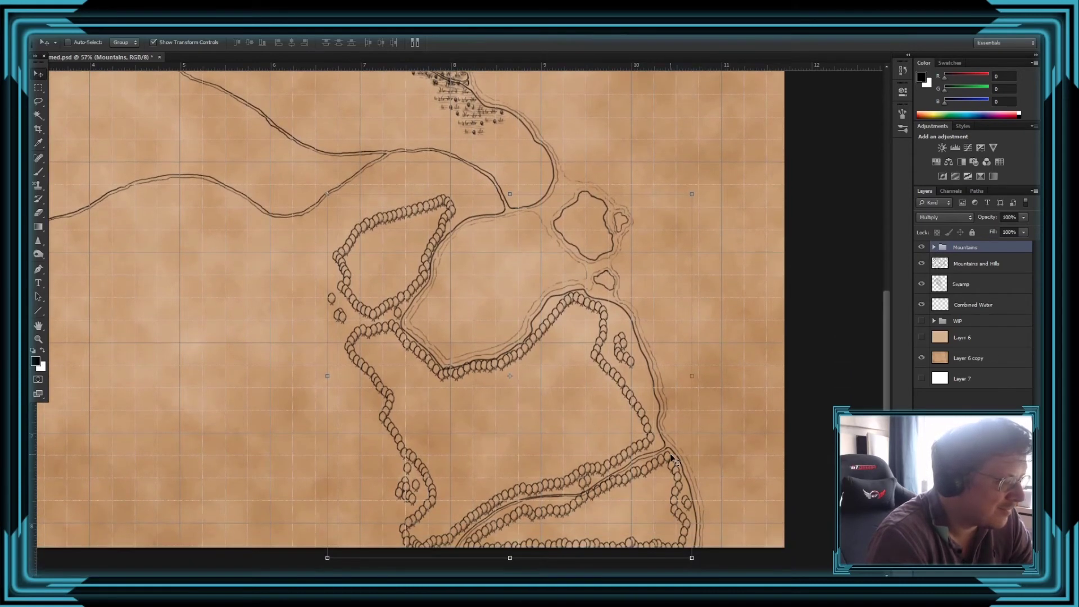
- Select all the individual tree layers inside the Mountains group and merge them into one layer
left_click(934, 247)
left_click(978, 264)
scroll(1005, 376, "down", 5)
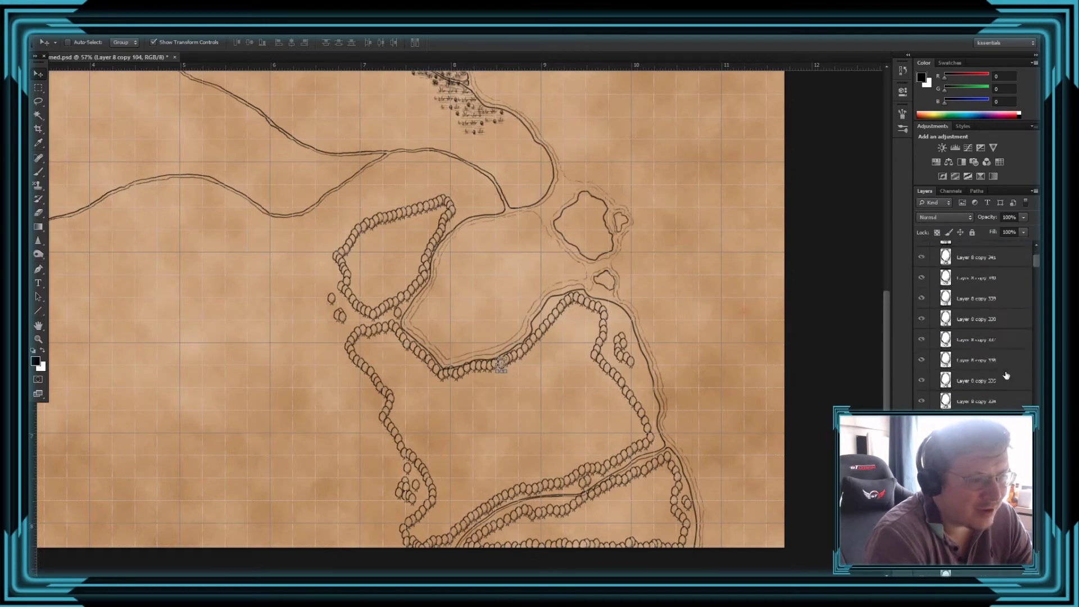
scroll(1006, 375, "down", 8)
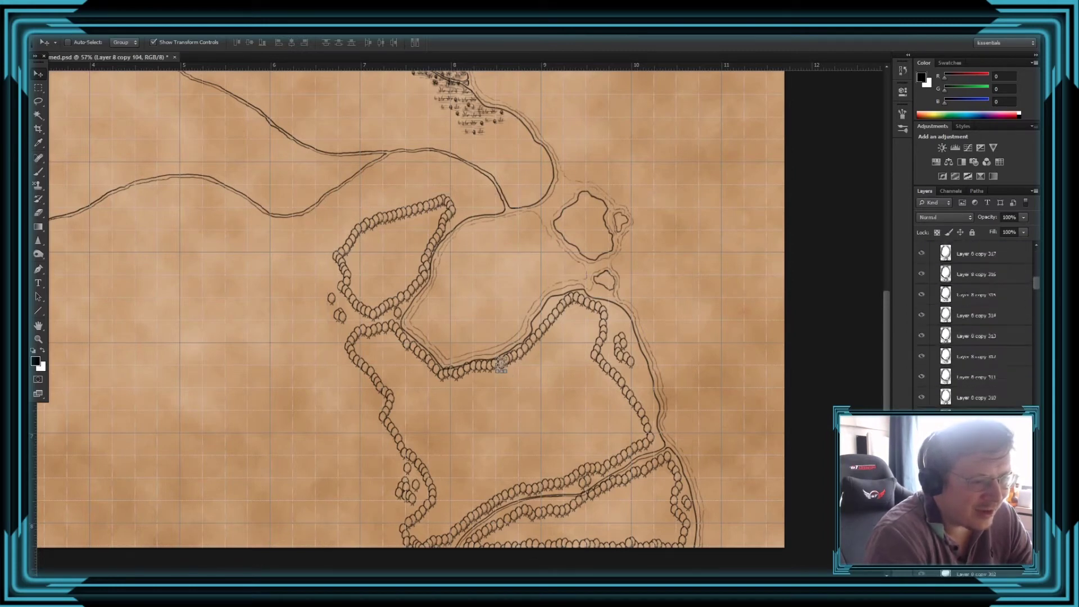
scroll(1030, 324, "down", 3)
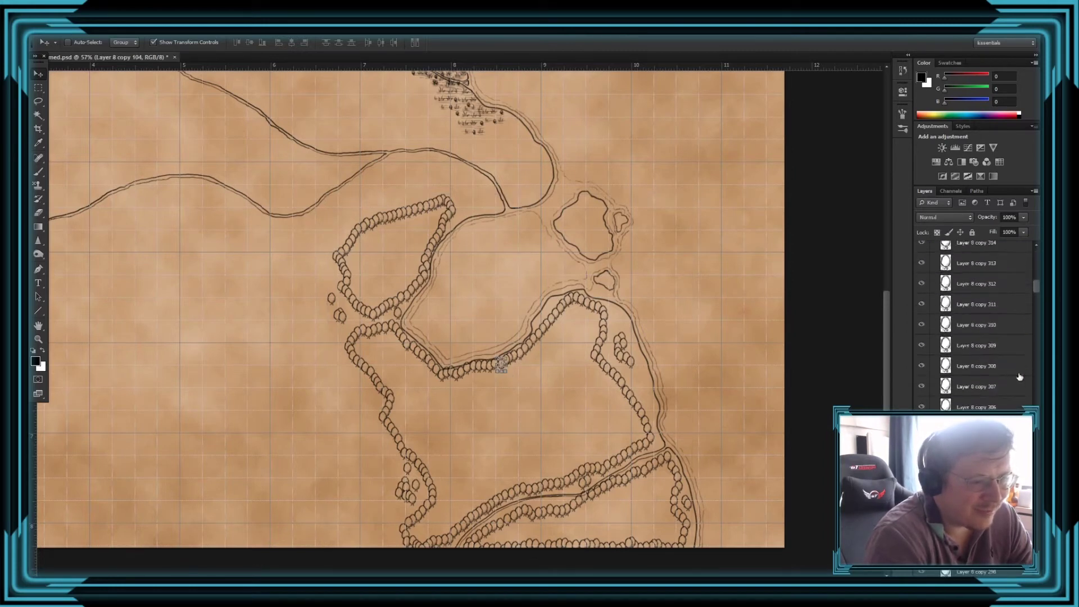
right_click(1036, 292)
left_click(1037, 278)
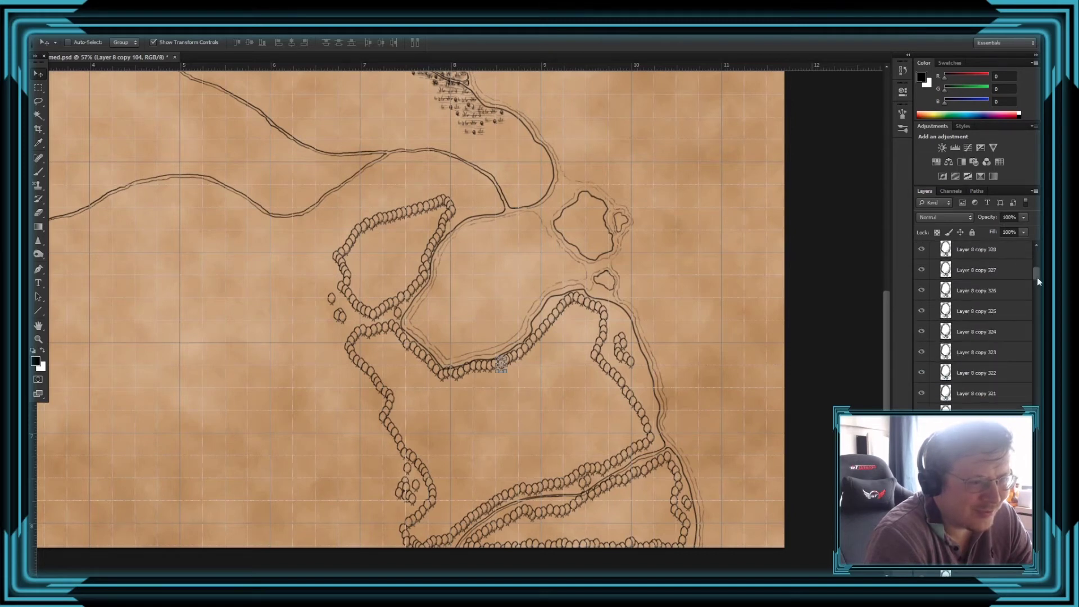
left_click_drag(1036, 278, 1038, 559)
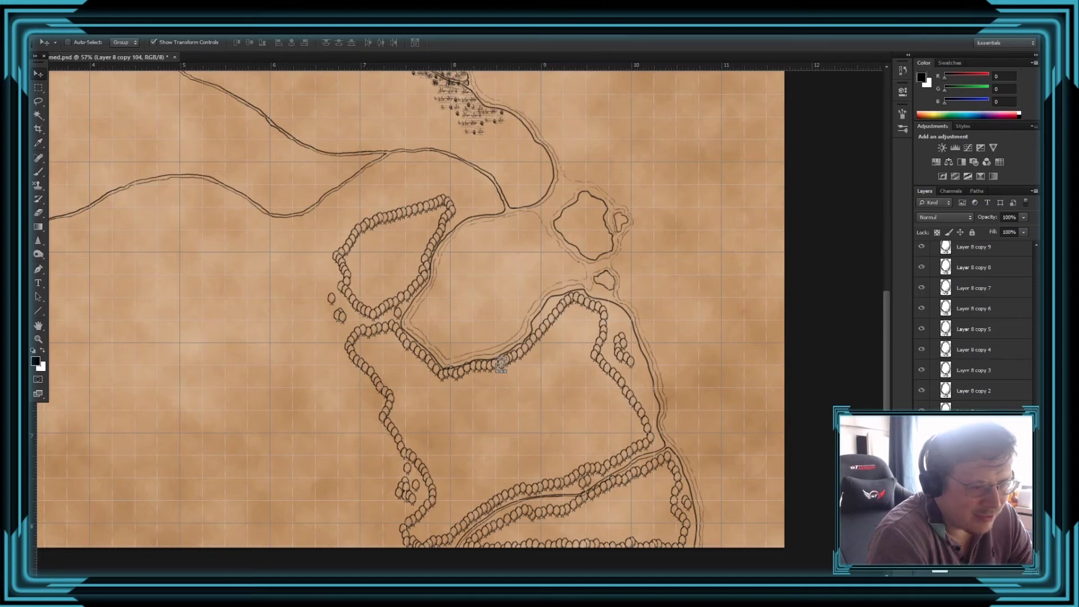
key("ctrl+alt+a")
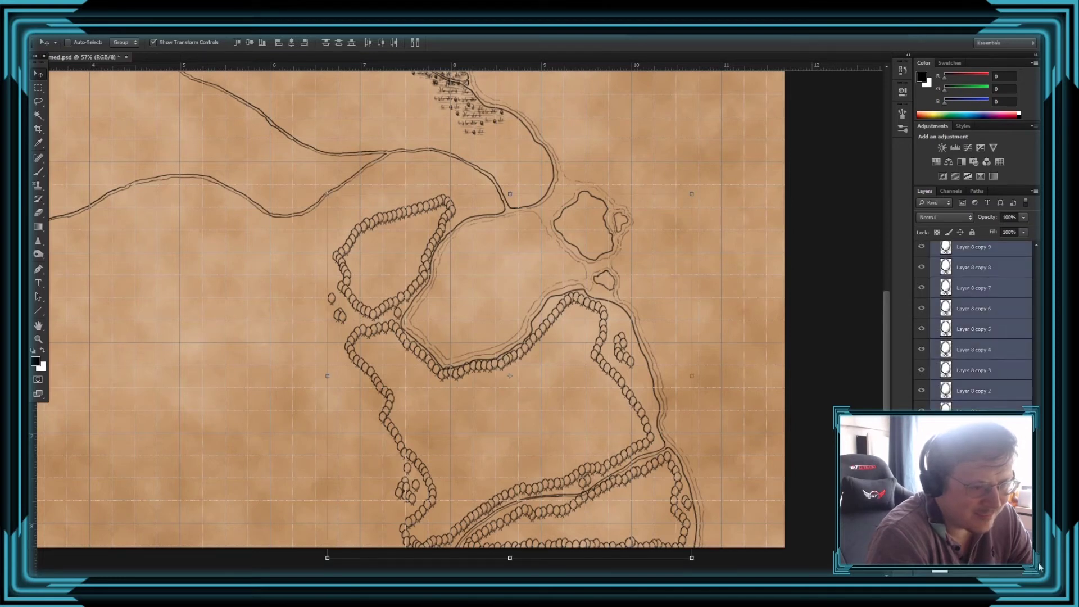
left_click_drag(1039, 567, 1038, 253)
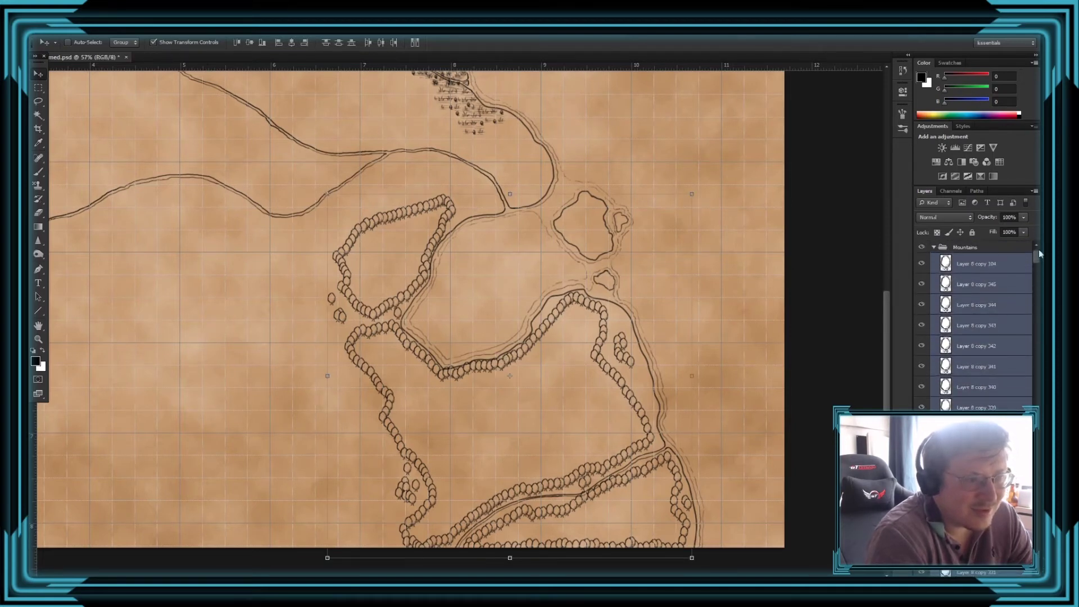
right_click(997, 267)
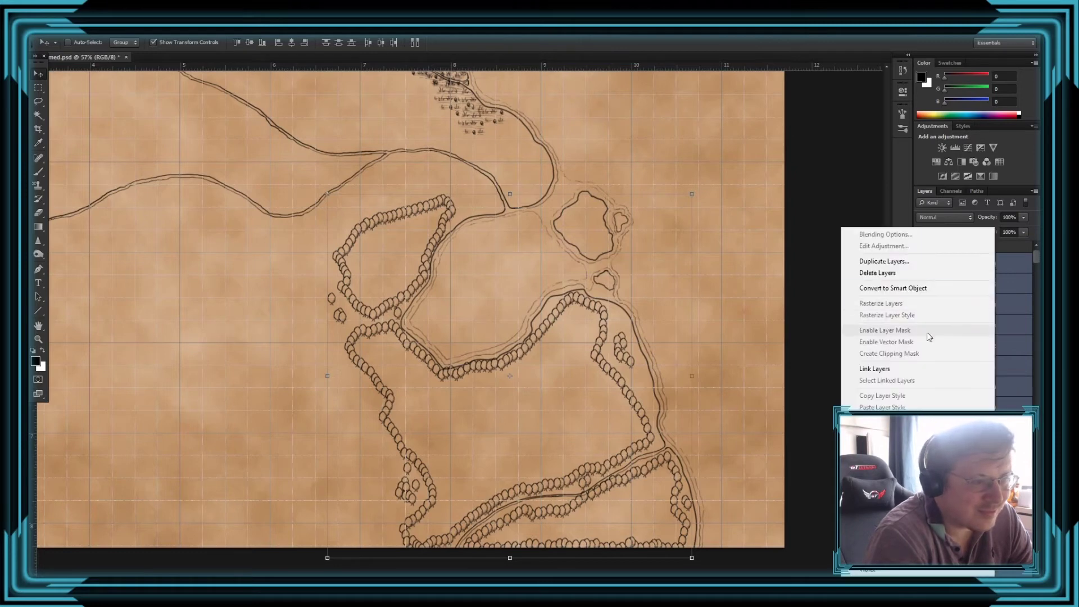
left_click(888, 460)
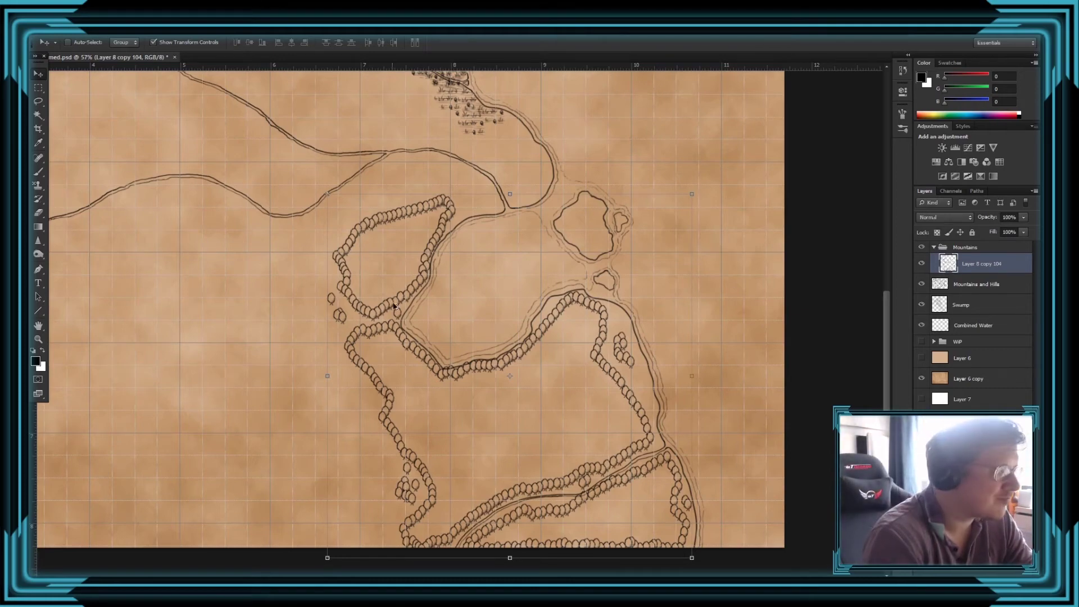
- Activate the Eraser for the merged tree layer and open its brush tip settings
scroll(393, 305, "up", 5)
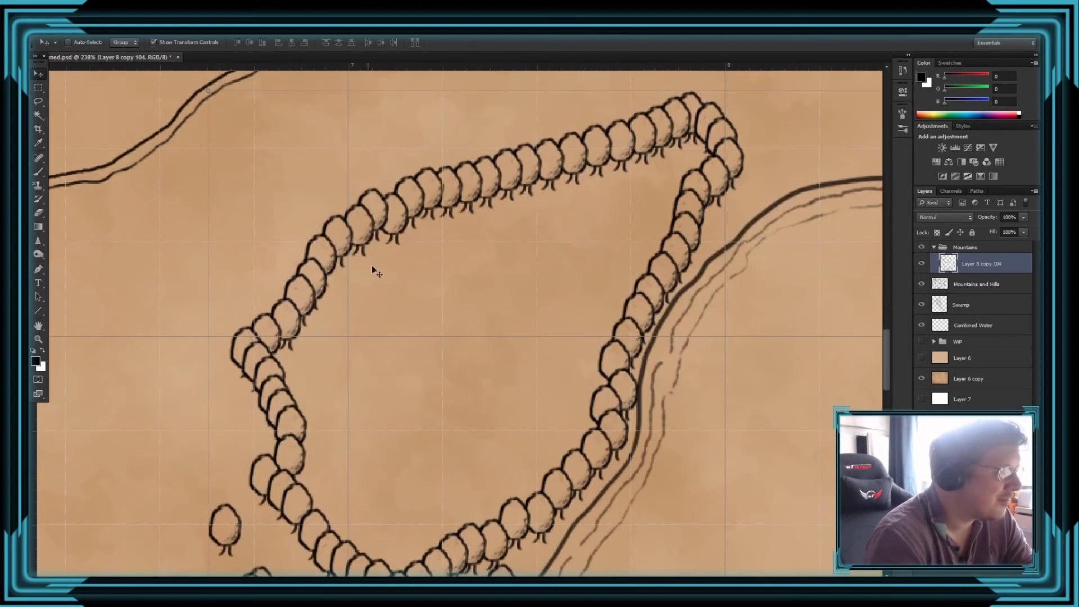
key("e")
key("alt+e")
key("Escape")
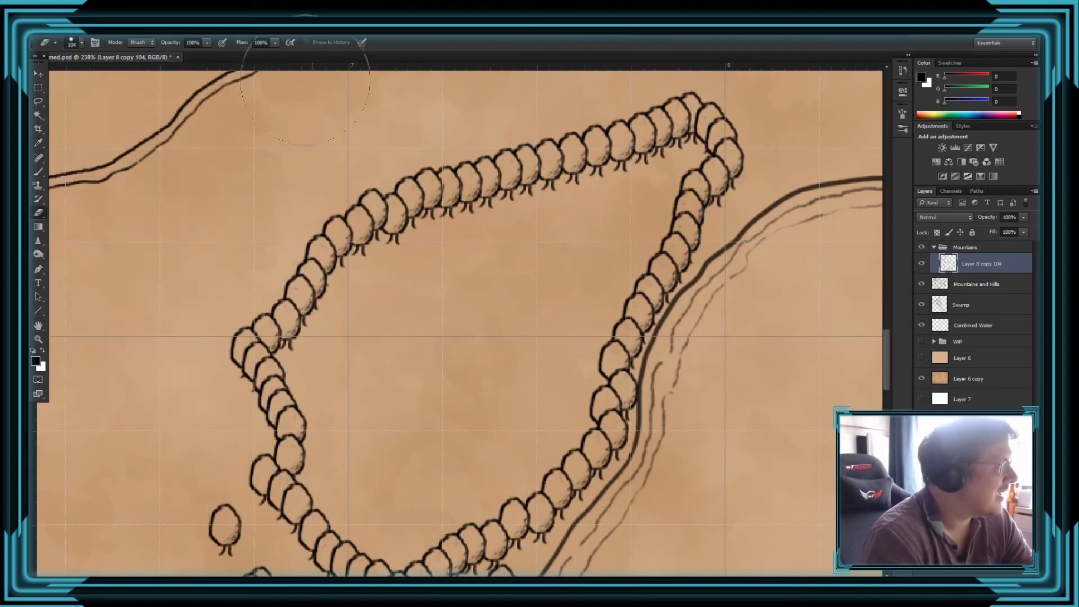
left_click(82, 43)
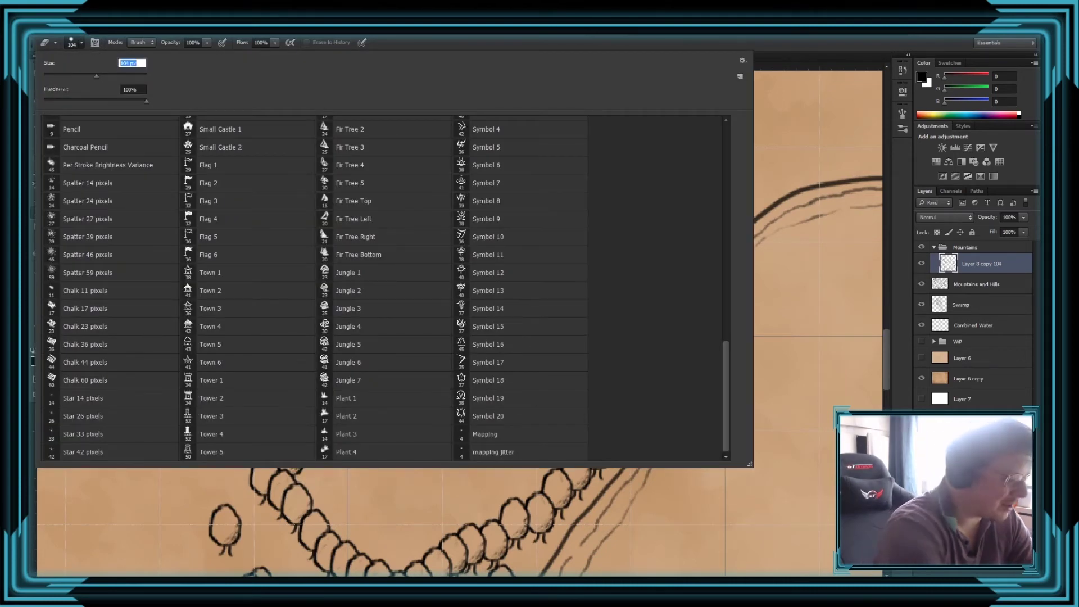
- Shift the merged tree layer slightly east and north with the Move tool
key("v")
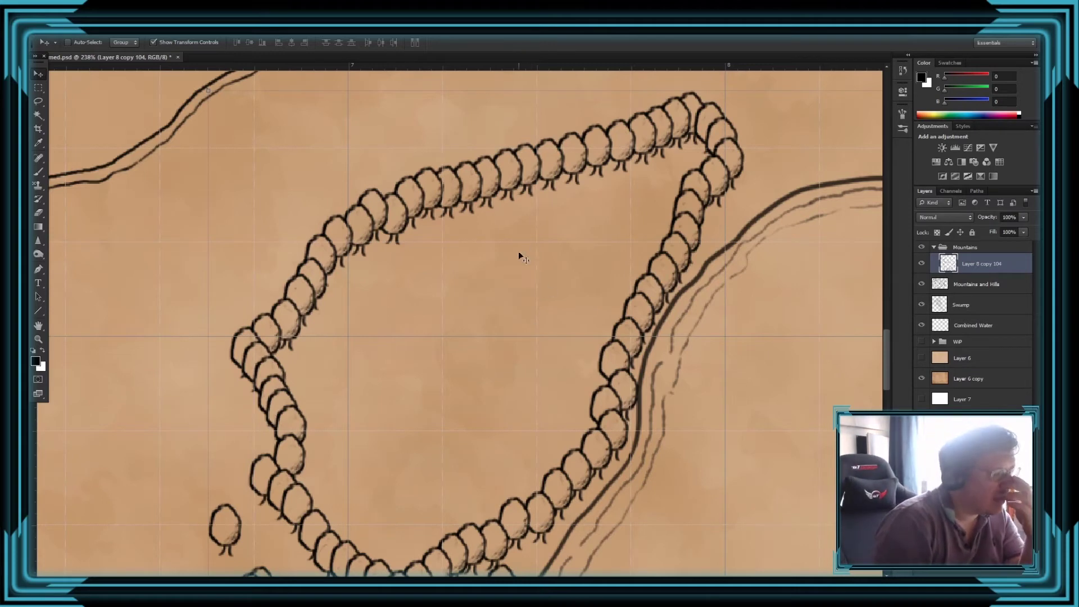
left_click_drag(518, 256, 533, 252)
key("b")
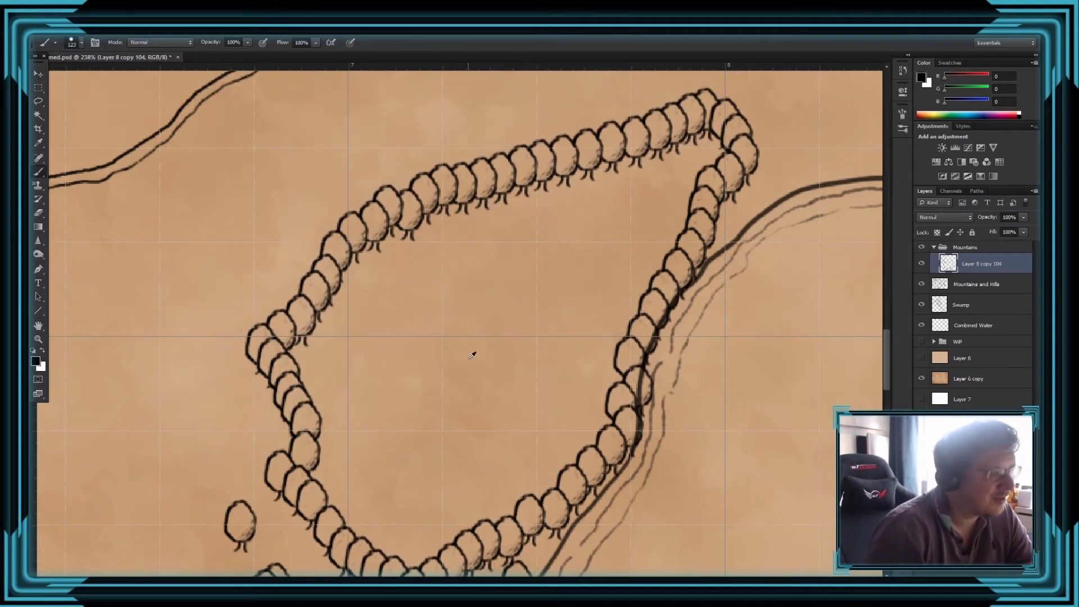
- Erase the trunks and lower halves of the trees along the small forest's northern and northwestern edge, using a small eraser
key("e")
key("alt+e")
key("Escape")
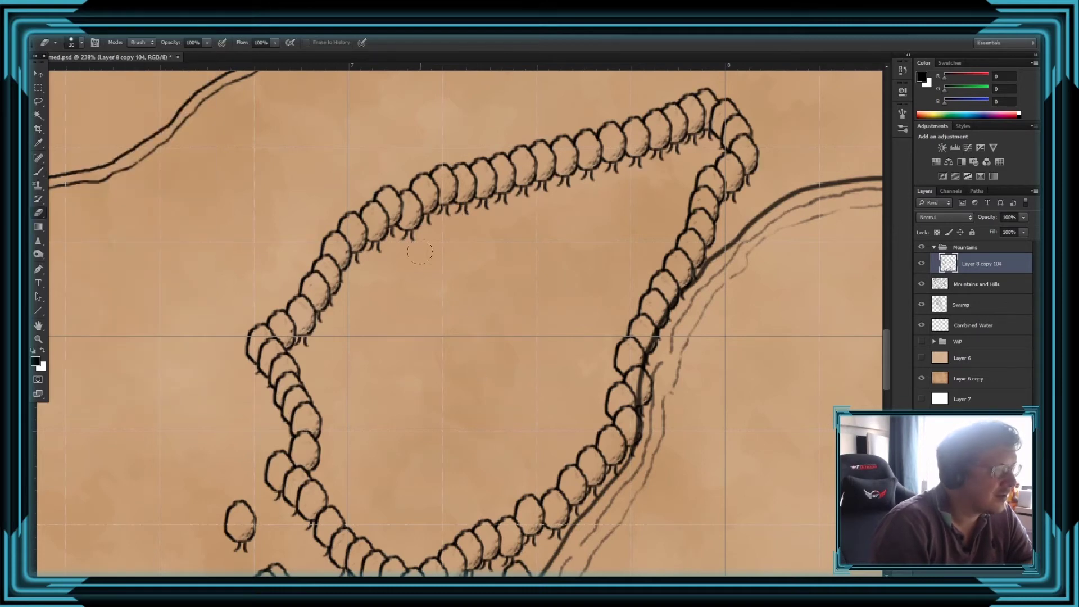
left_click_drag(427, 224, 414, 216)
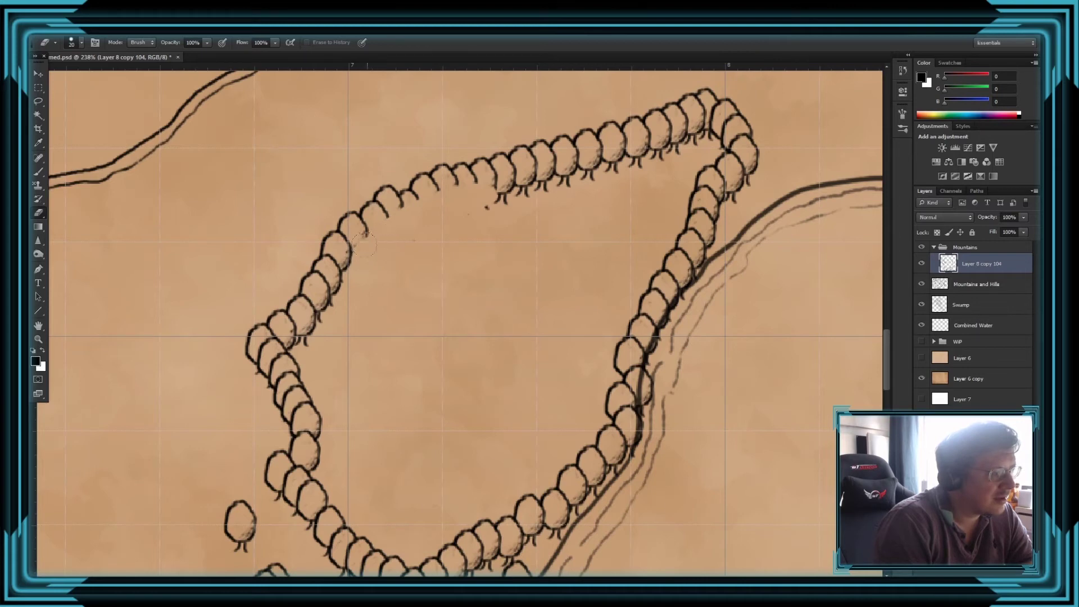
mouse_move(482, 200)
left_mouse_down()
mouse_move(529, 189)
mouse_move(485, 204)
left_mouse_up()
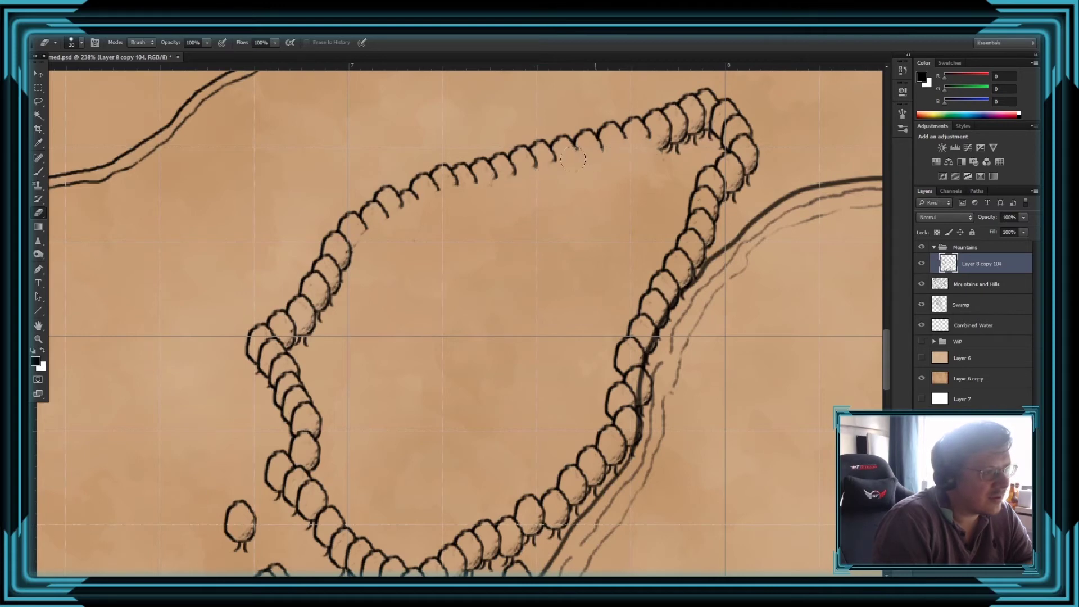
left_click_drag(628, 152, 667, 143)
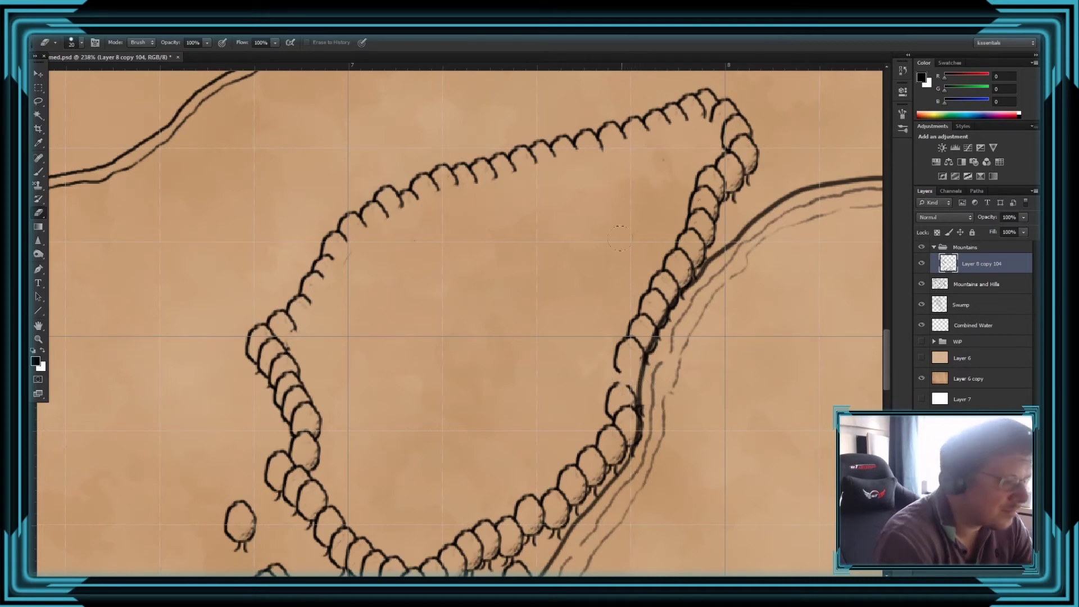
- Switch to the Brush tool and choose the Mapping brush preset
scroll(642, 335, "down", 3)
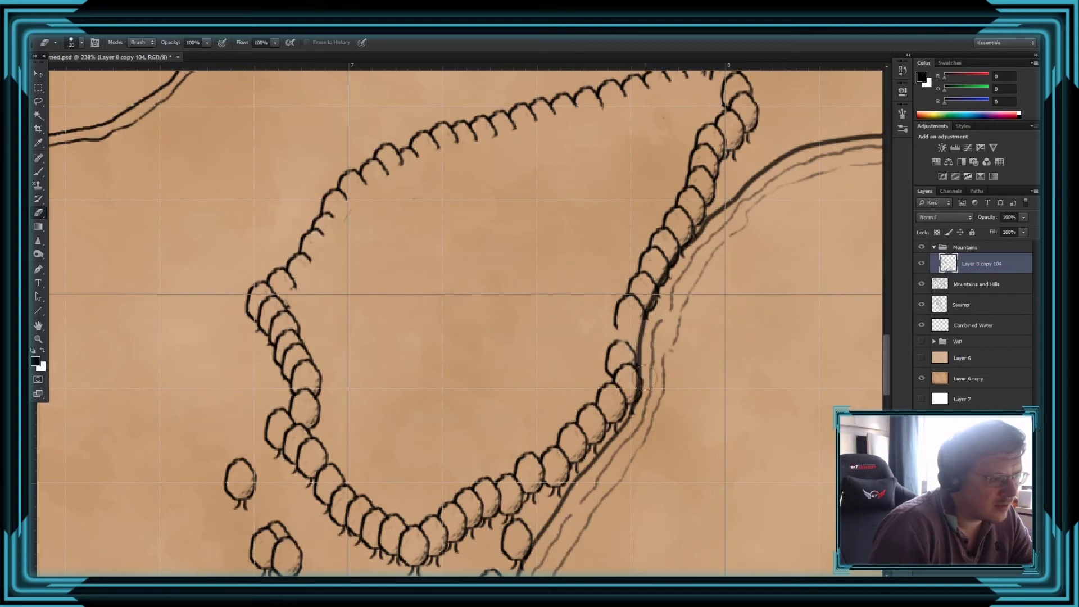
key("b")
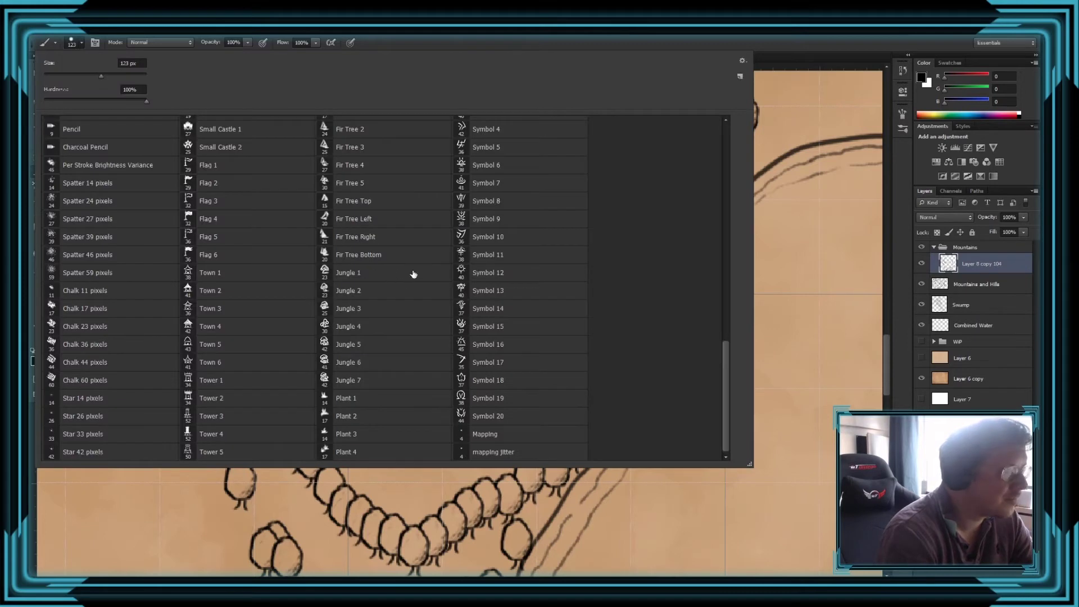
double_click(479, 435)
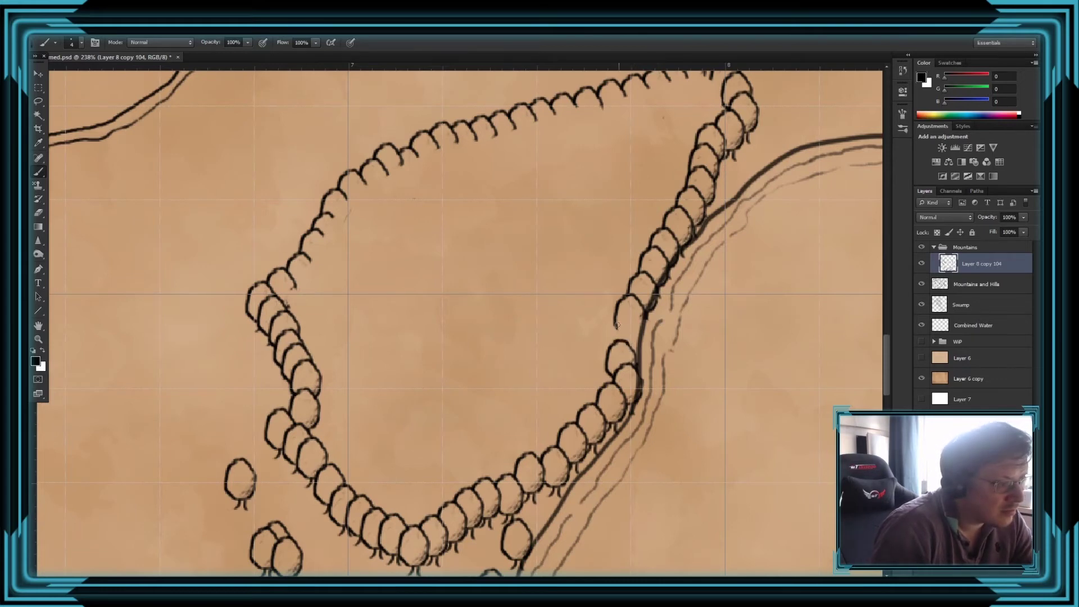
- Redraw the missing lower outline of the open tree on the small forest's eastern edge beside the coastline
mouse_move(617, 326)
left_mouse_down()
mouse_move(637, 324)
mouse_move(631, 331)
left_mouse_up()
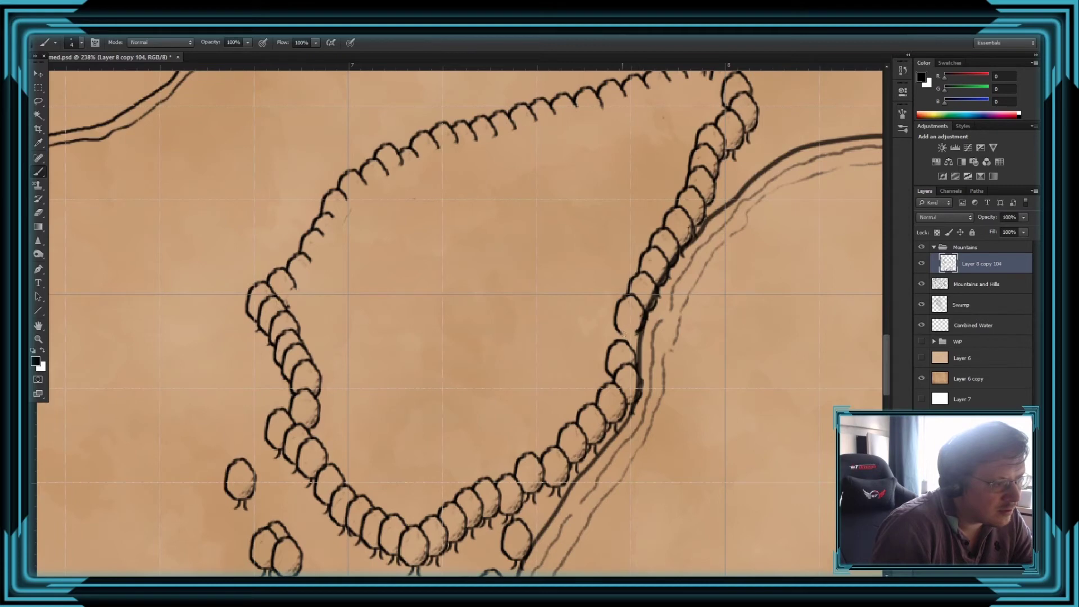
left_click_drag(625, 334, 639, 330)
left_click_drag(632, 336, 629, 330)
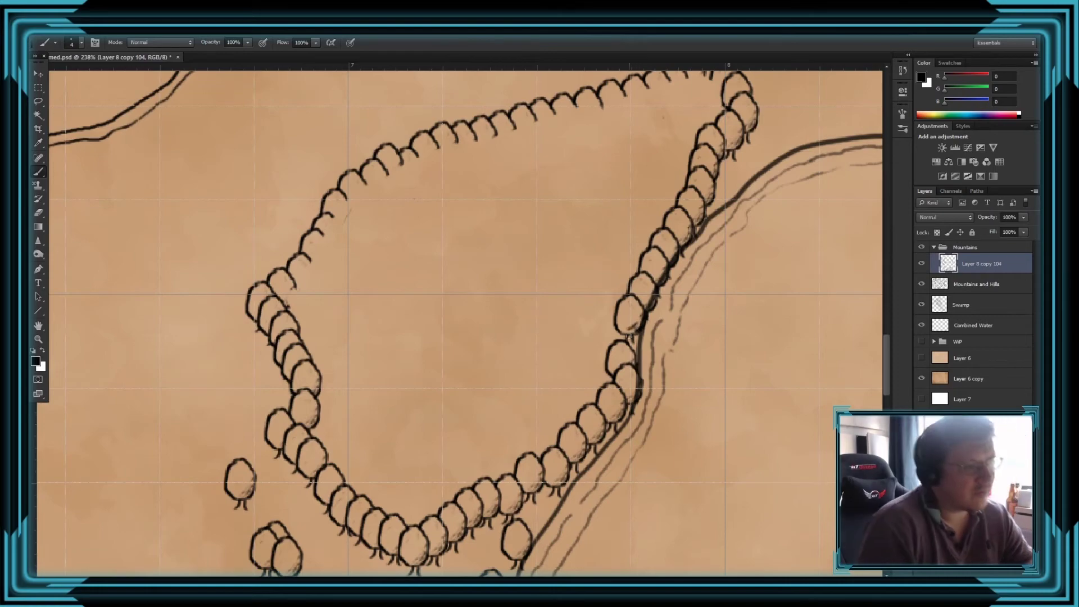
- Change the brush preset to mapping jitter
scroll(320, 178, "down", 3)
scroll(320, 177, "down", 3)
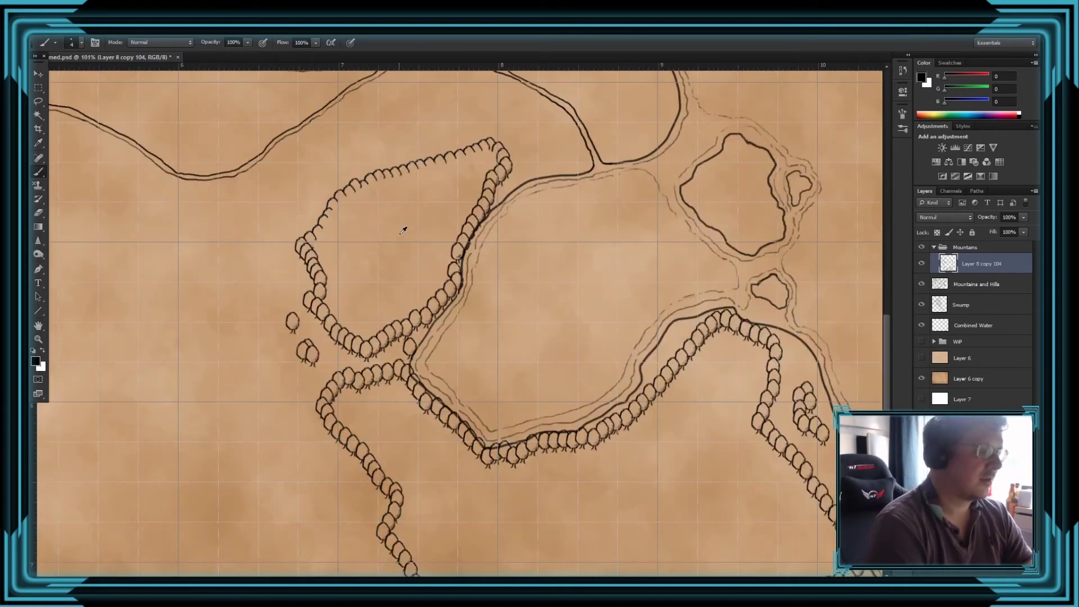
scroll(337, 234, "up", 4)
scroll(331, 245, "up", 3)
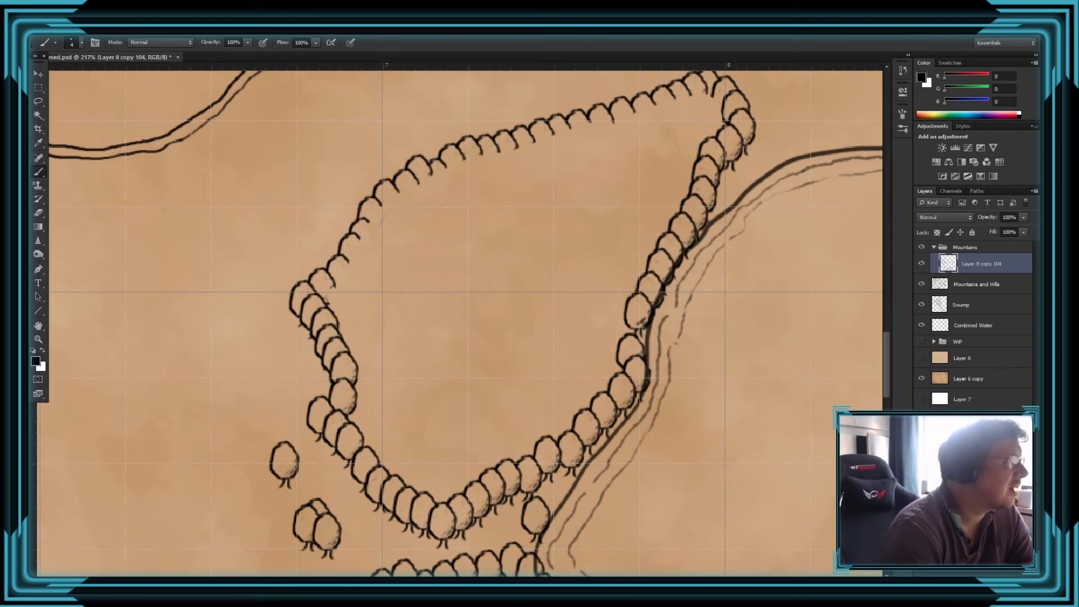
left_click(78, 44)
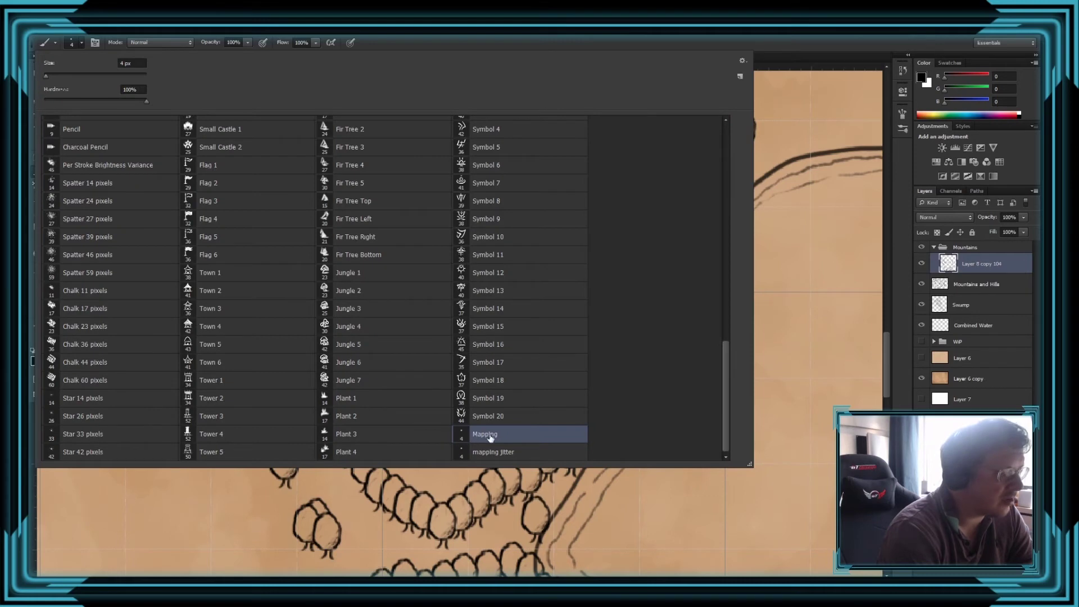
left_click(492, 453)
key("Return")
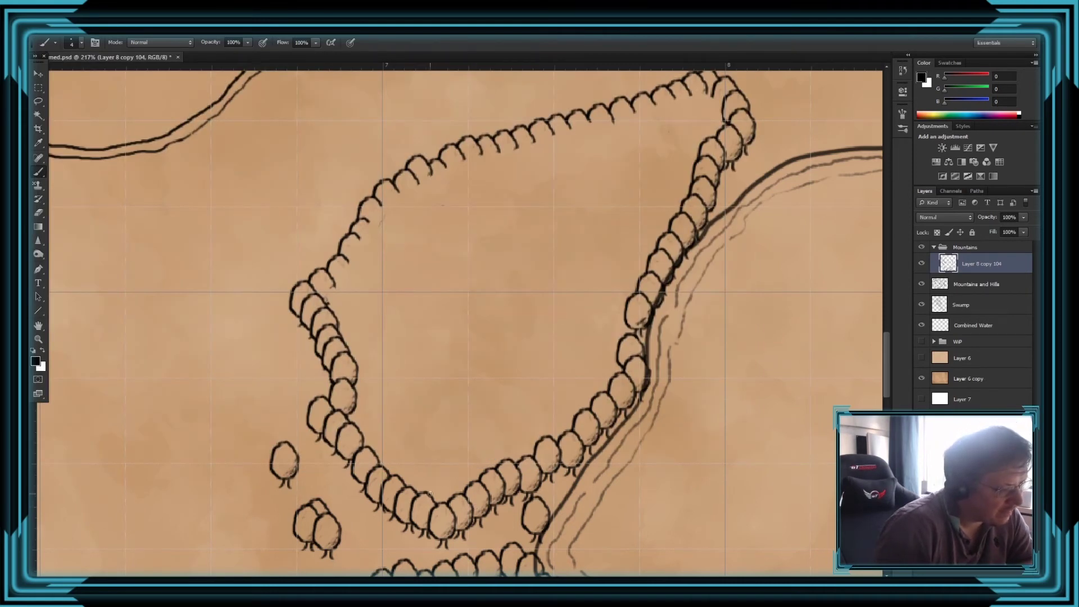
- Sketch staggered rows of small curved treetops just inside the small forest's southern edge, undoing a stray stroke along the way
mouse_move(428, 495)
left_mouse_down()
mouse_move(453, 498)
mouse_move(446, 487)
mouse_move(472, 487)
left_mouse_up()
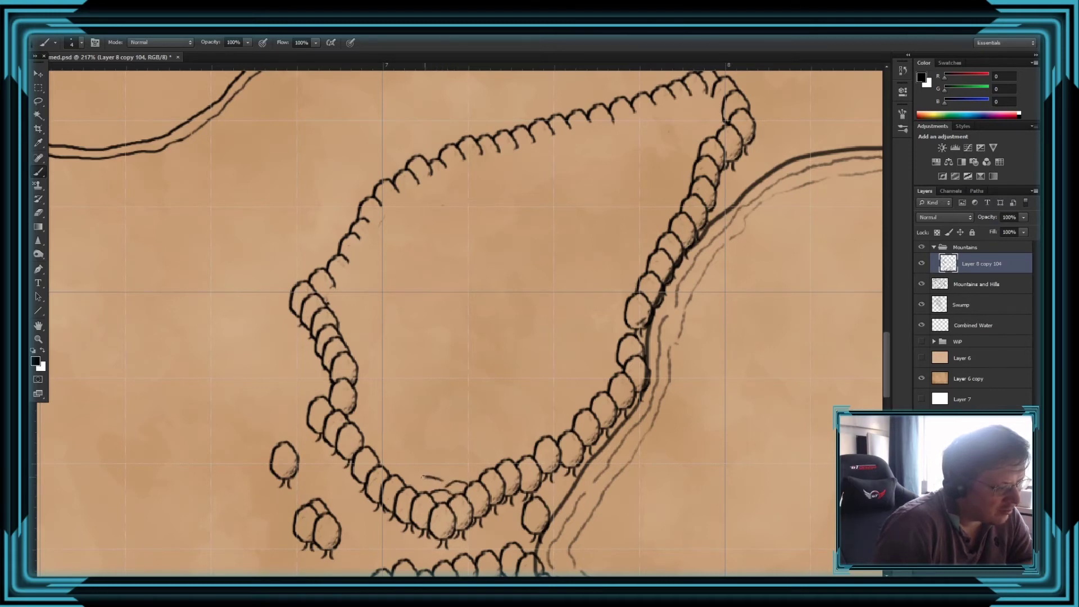
key("ctrl+z")
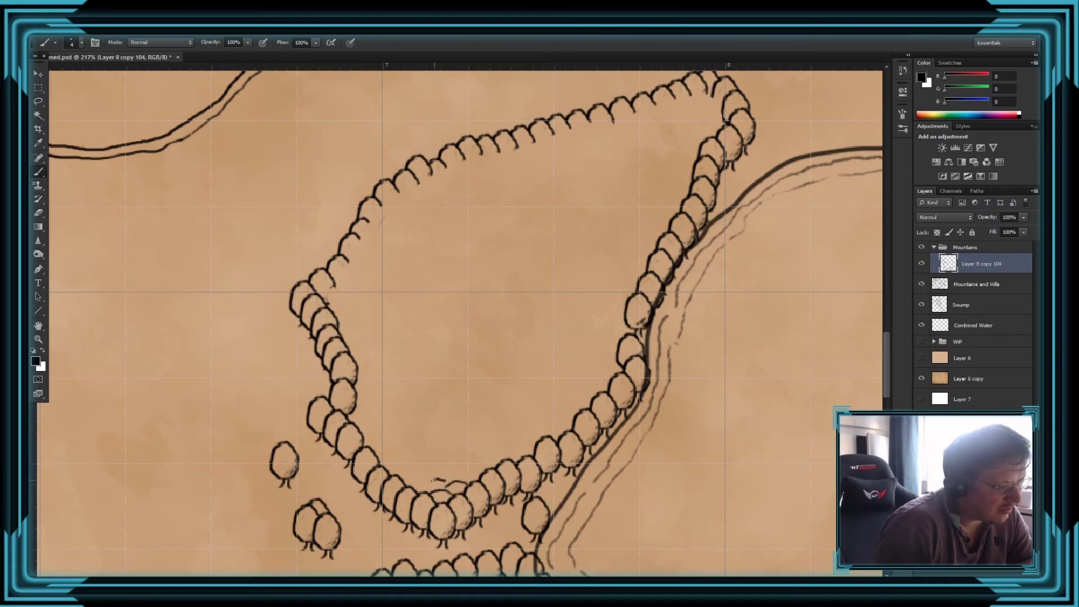
left_click_drag(429, 484, 450, 484)
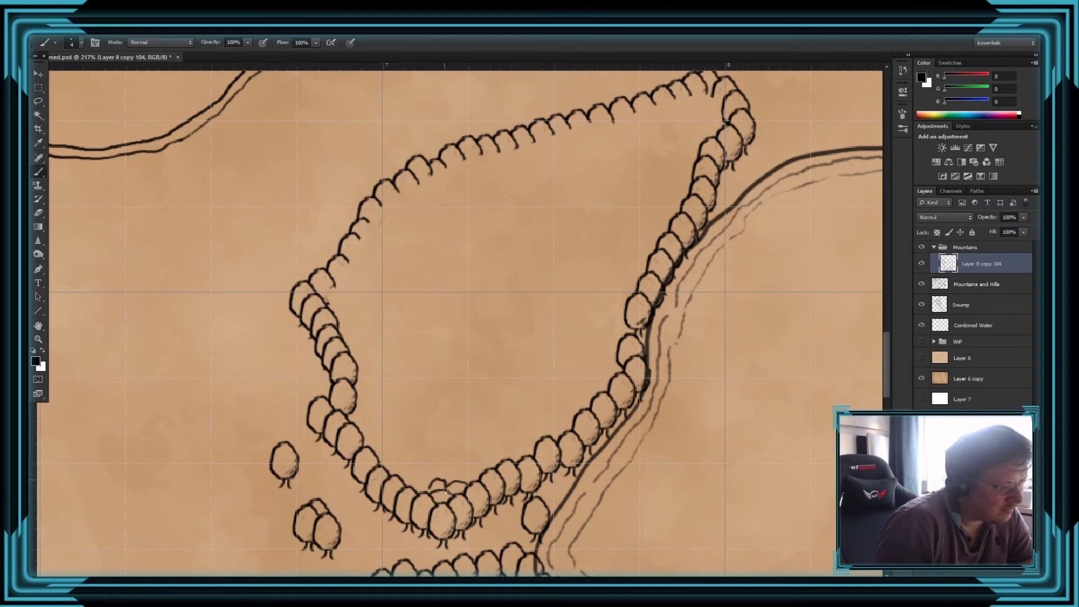
mouse_move(436, 482)
left_mouse_down()
mouse_move(407, 484)
mouse_move(407, 464)
mouse_move(421, 475)
mouse_move(440, 466)
left_mouse_up()
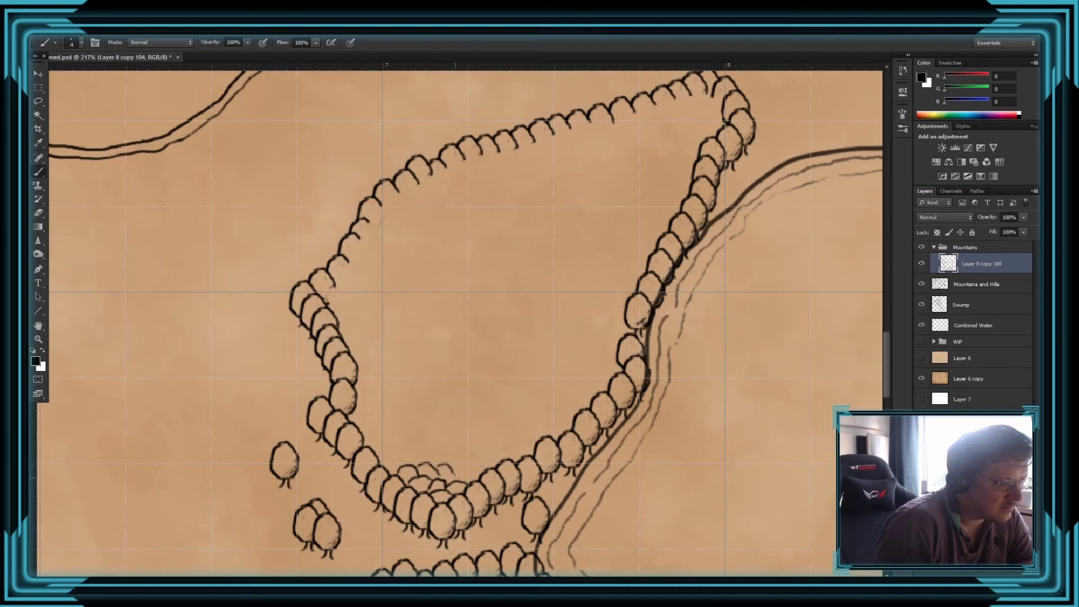
mouse_move(448, 465)
left_mouse_down()
mouse_move(460, 457)
mouse_move(472, 469)
left_mouse_up()
key("e")
key("b")
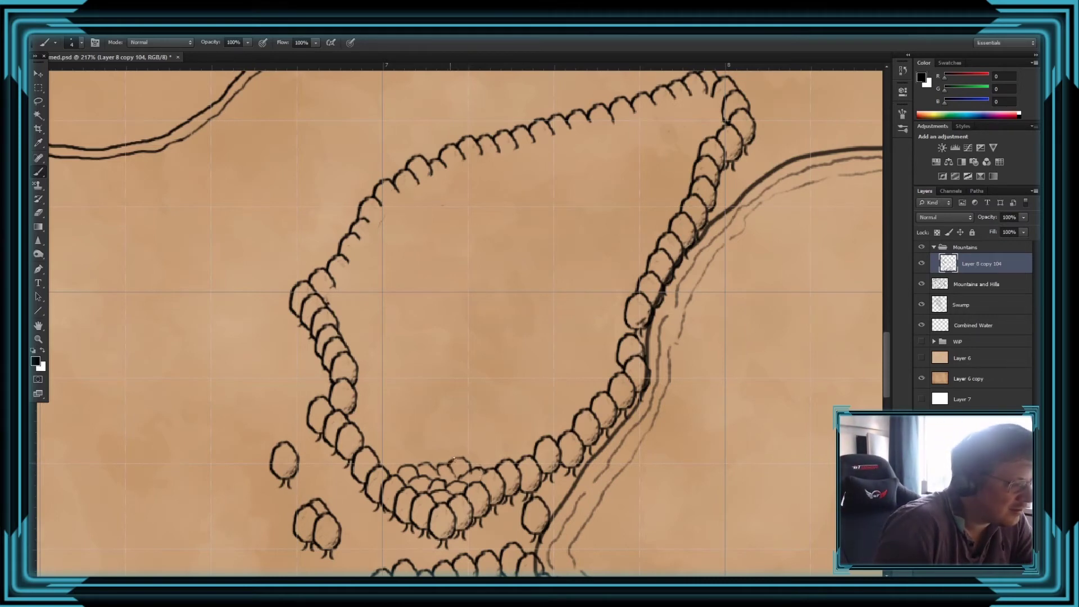
mouse_move(465, 458)
left_mouse_down()
mouse_move(476, 449)
mouse_move(518, 459)
left_mouse_up()
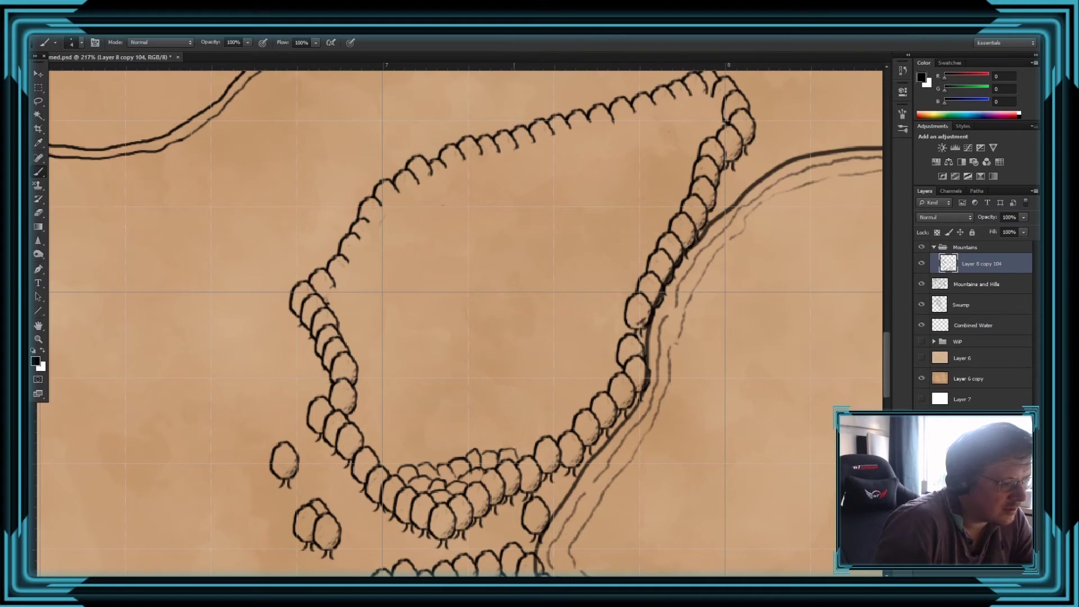
- Draw overlapping treetop outlines inside the small forest's southern border, filling in from the southeastern side and around the southwestern side
left_click_drag(515, 445, 525, 441)
mouse_move(538, 430)
left_mouse_down()
mouse_move(547, 424)
mouse_move(558, 442)
mouse_move(557, 411)
mouse_move(573, 406)
left_mouse_up()
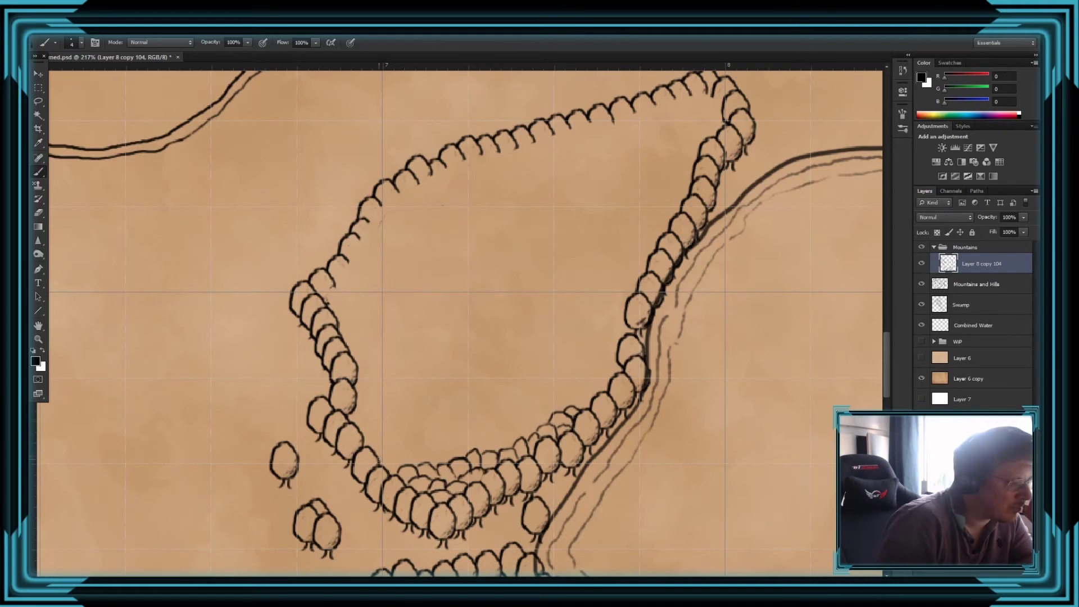
mouse_move(394, 457)
left_mouse_down()
mouse_move(418, 446)
mouse_move(431, 455)
left_mouse_up()
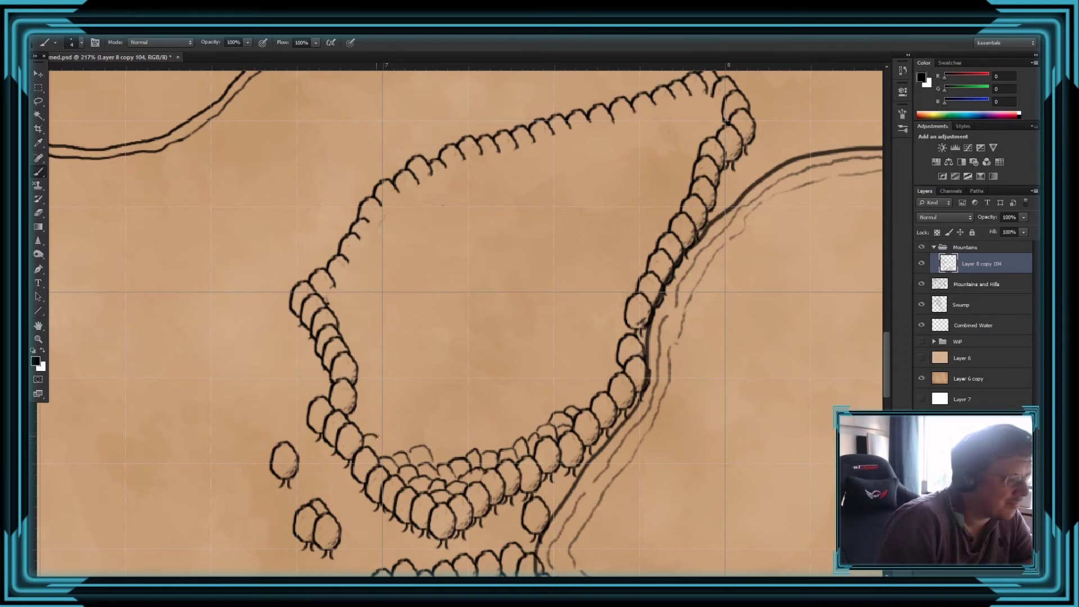
mouse_move(378, 437)
left_mouse_down()
mouse_move(380, 454)
mouse_move(392, 442)
mouse_move(393, 454)
mouse_move(408, 435)
mouse_move(409, 460)
left_mouse_up()
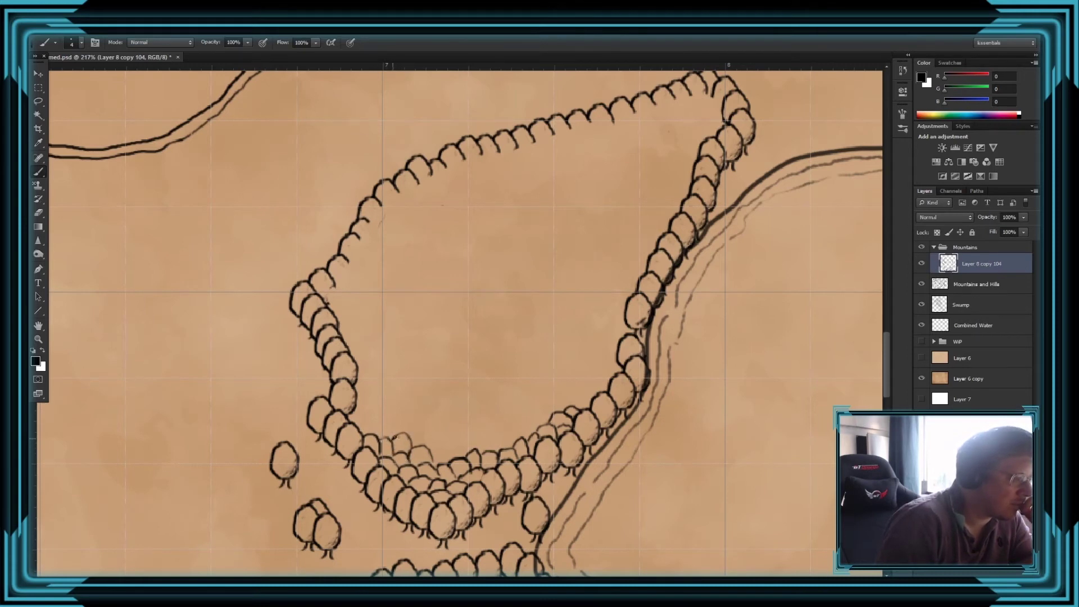
left_click_drag(361, 424, 389, 423)
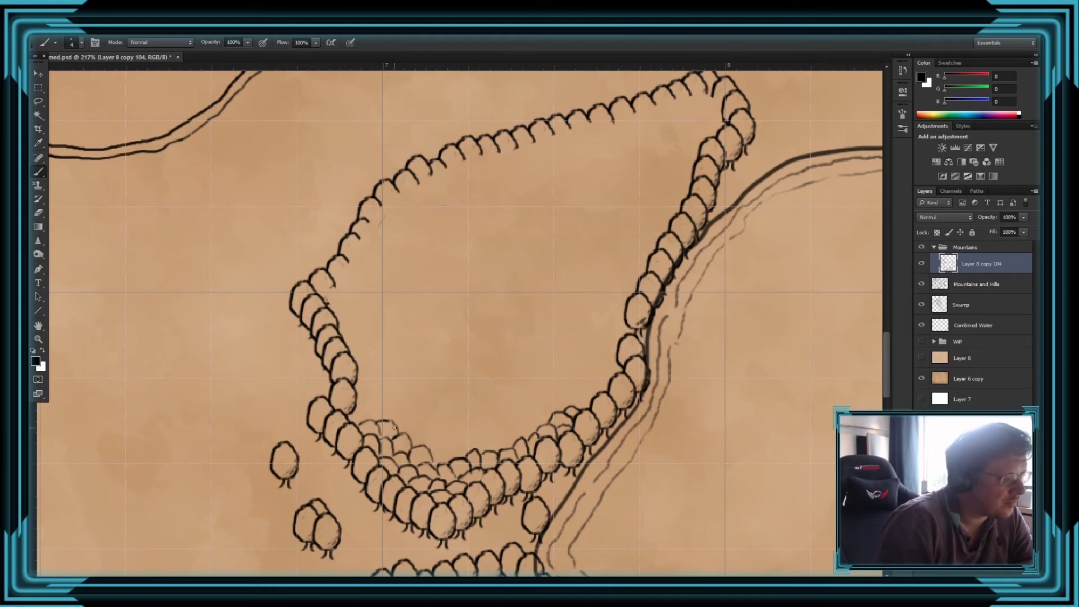
- Redraw the last treetops at the small forest's southwestern border and add another row of treetops further inward along the south
key("ctrl+alt+z")
key("ctrl+alt+z")
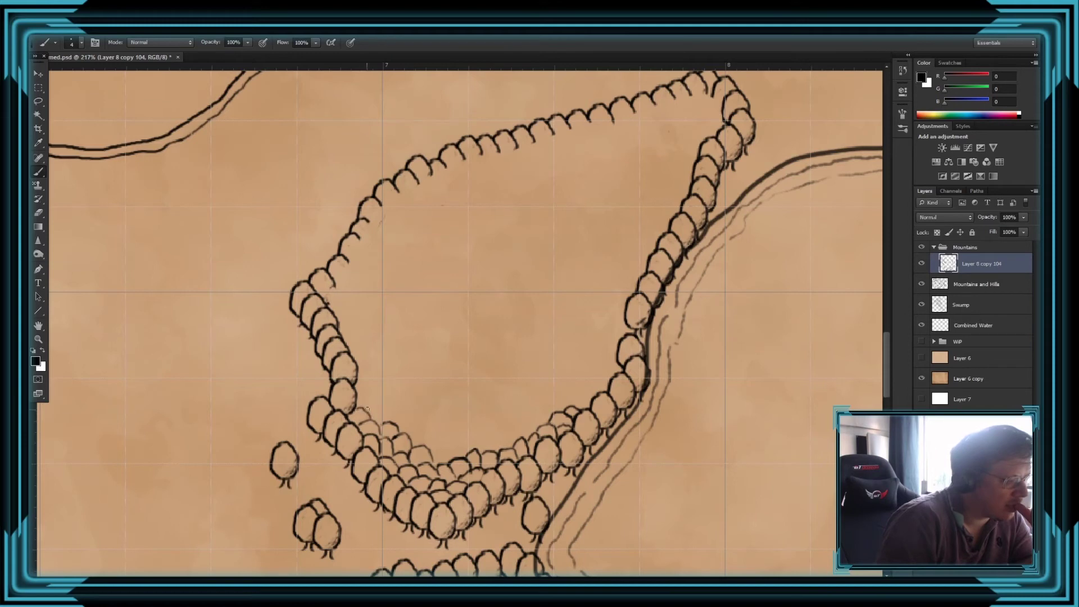
left_click_drag(384, 412, 400, 431)
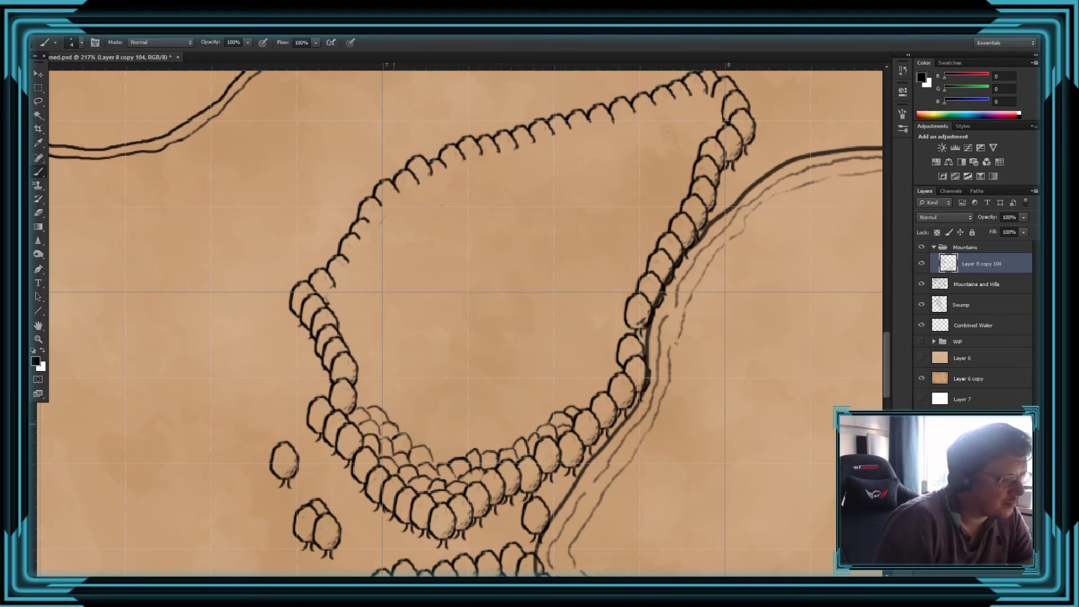
mouse_move(413, 421)
left_mouse_down()
mouse_move(422, 452)
mouse_move(429, 436)
mouse_move(433, 451)
left_mouse_up()
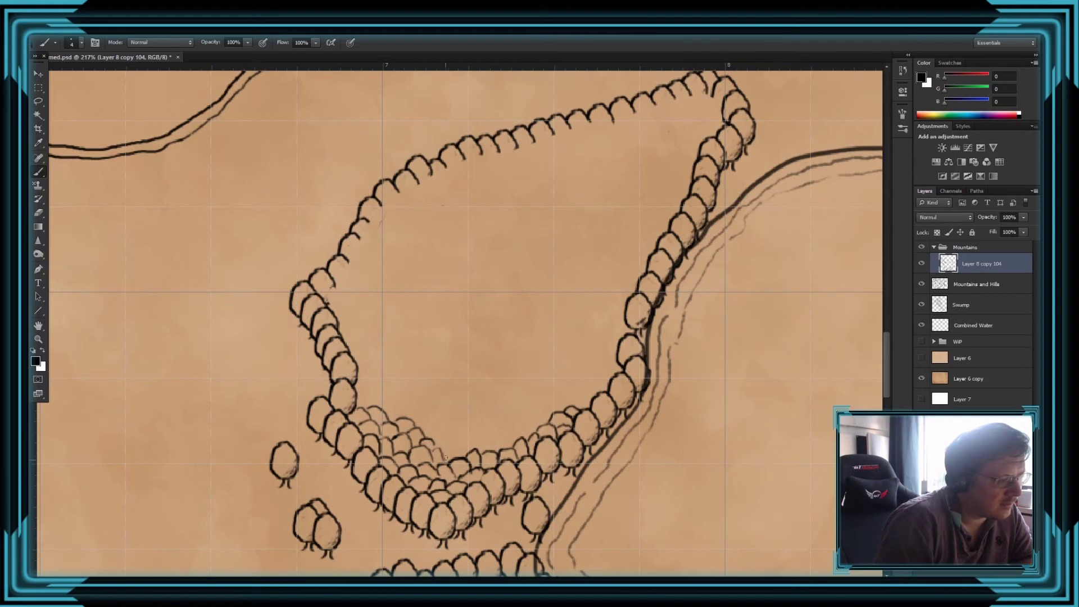
mouse_move(442, 448)
left_mouse_down()
mouse_move(475, 450)
mouse_move(458, 446)
mouse_move(473, 438)
mouse_move(479, 452)
left_mouse_up()
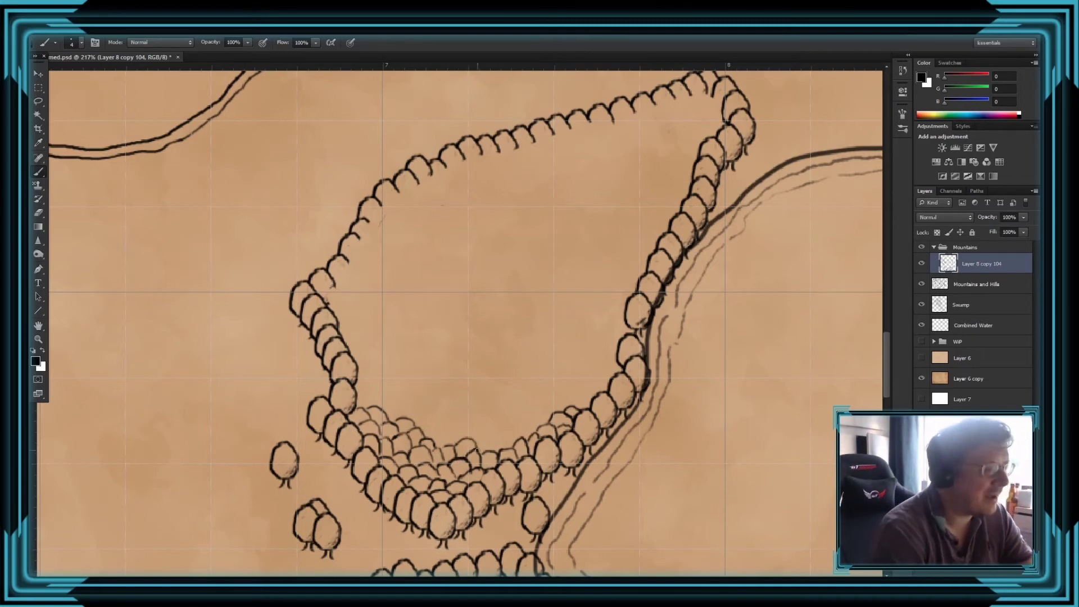
- Examine the whole map and the treetop fill of the small forest beside the bay
scroll(444, 430, "down", 8)
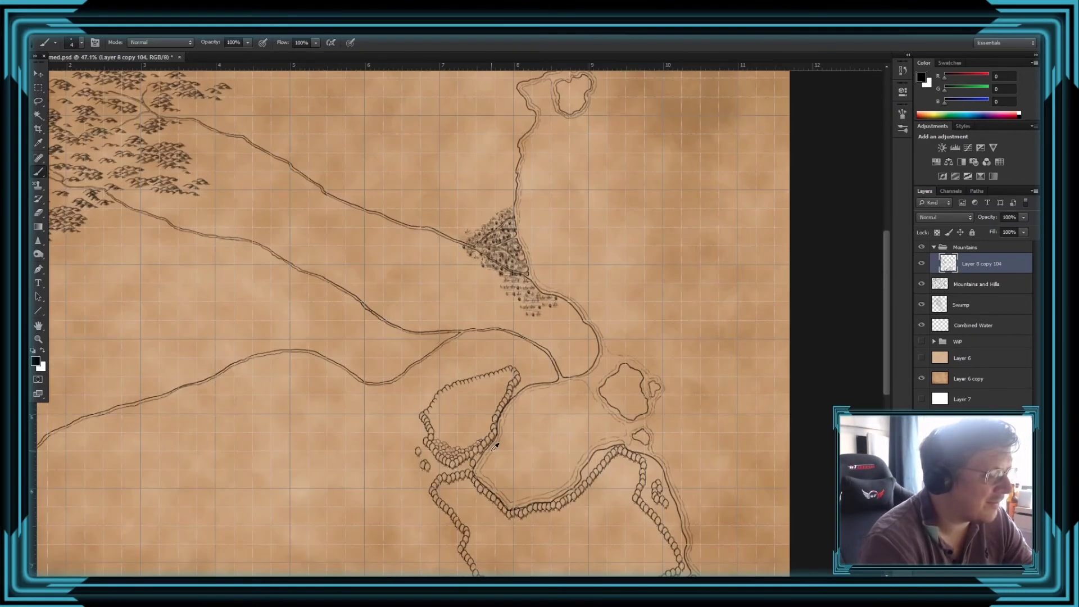
scroll(558, 378, "up", 5)
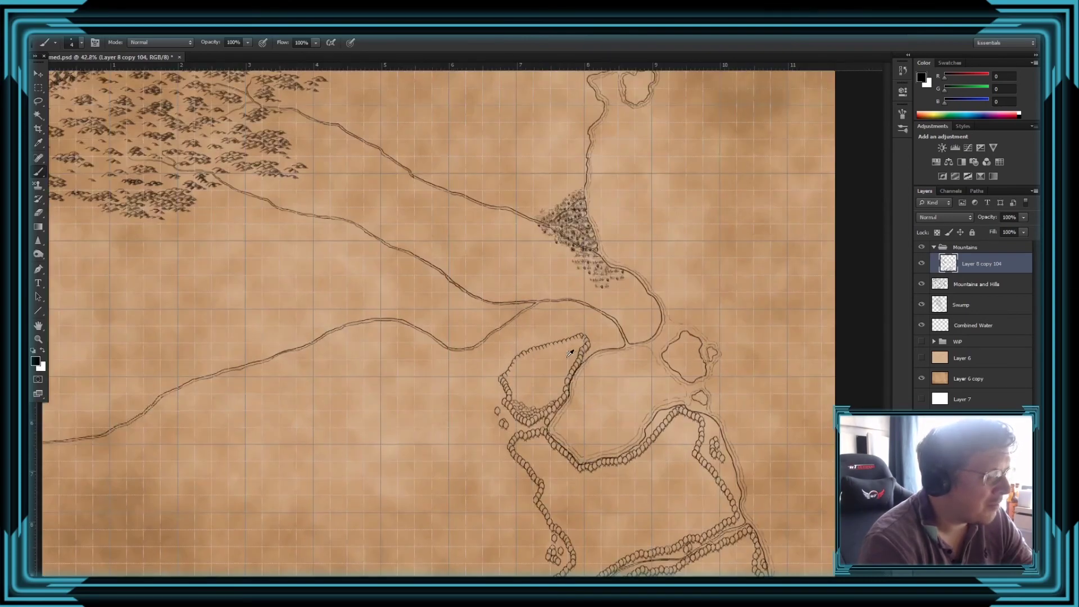
scroll(588, 362, "up", 1)
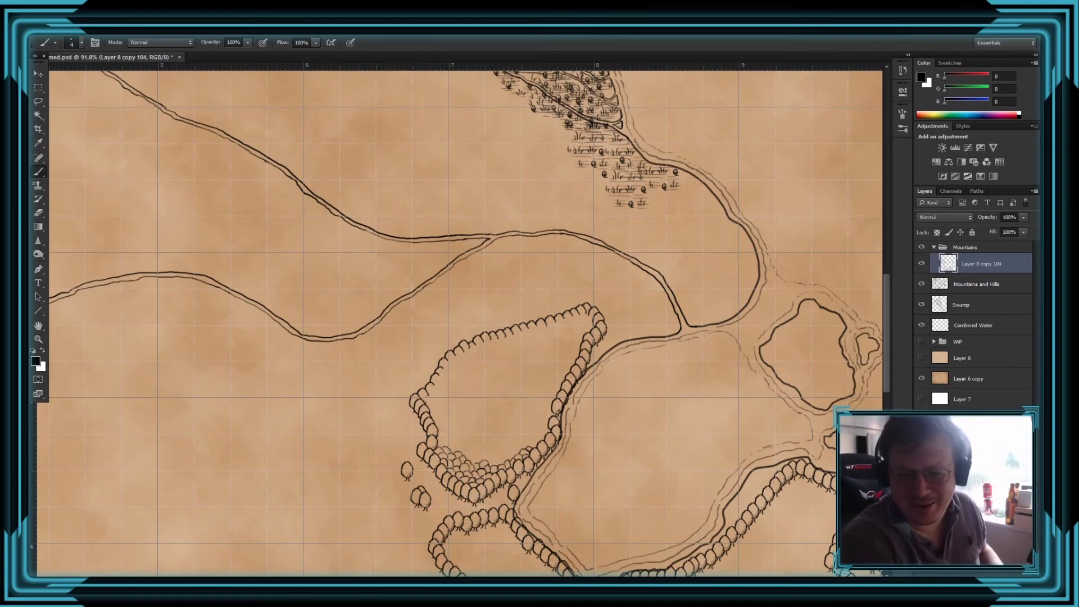
key("ctrl+minus")
key("ctrl+minus")
key("ctrl+minus")
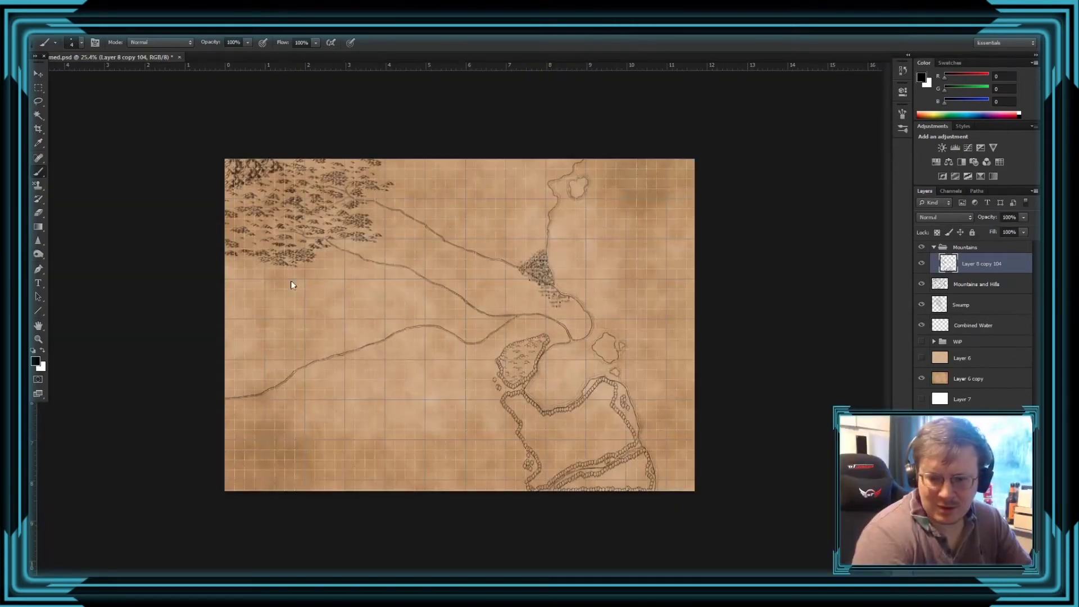
scroll(487, 422, "up", 15)
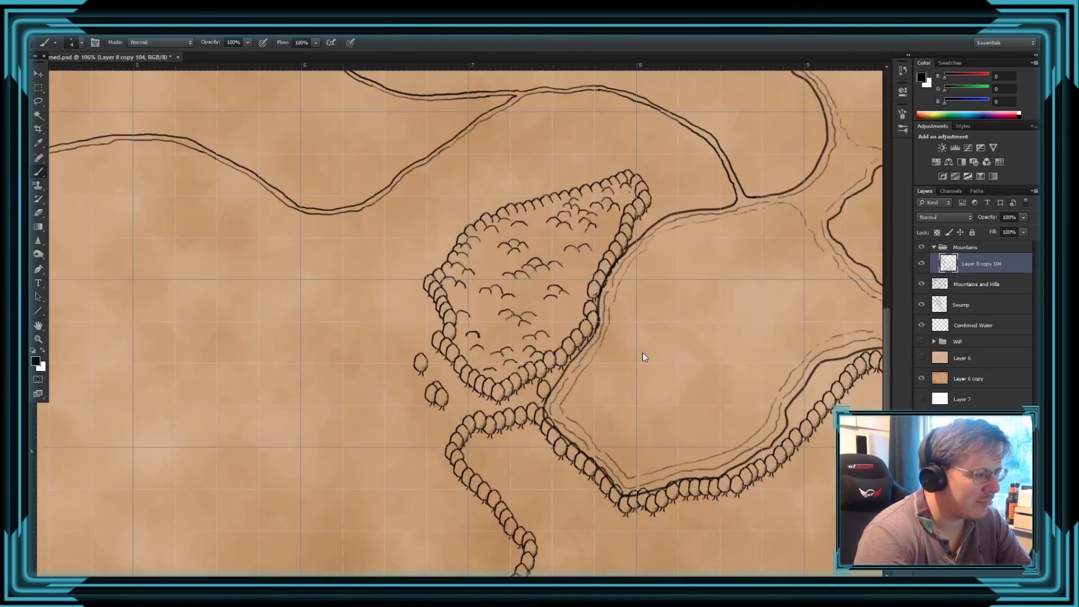
- Switch to the Eraser with a round brush tip and set its size to 16 px
scroll(572, 250, "down", 3)
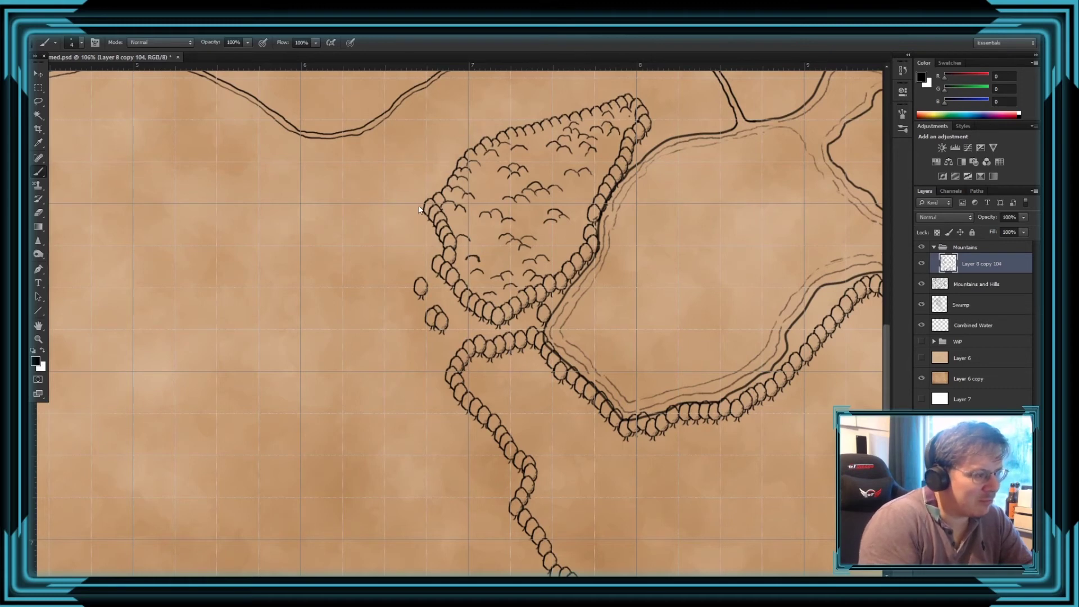
key("e")
right_click(509, 373)
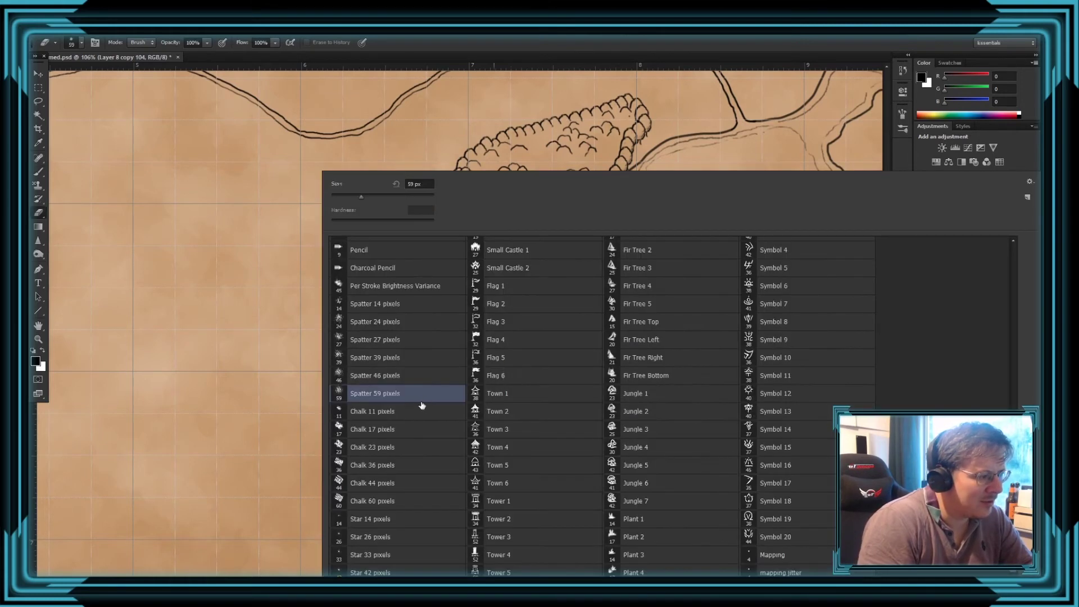
double_click(421, 416)
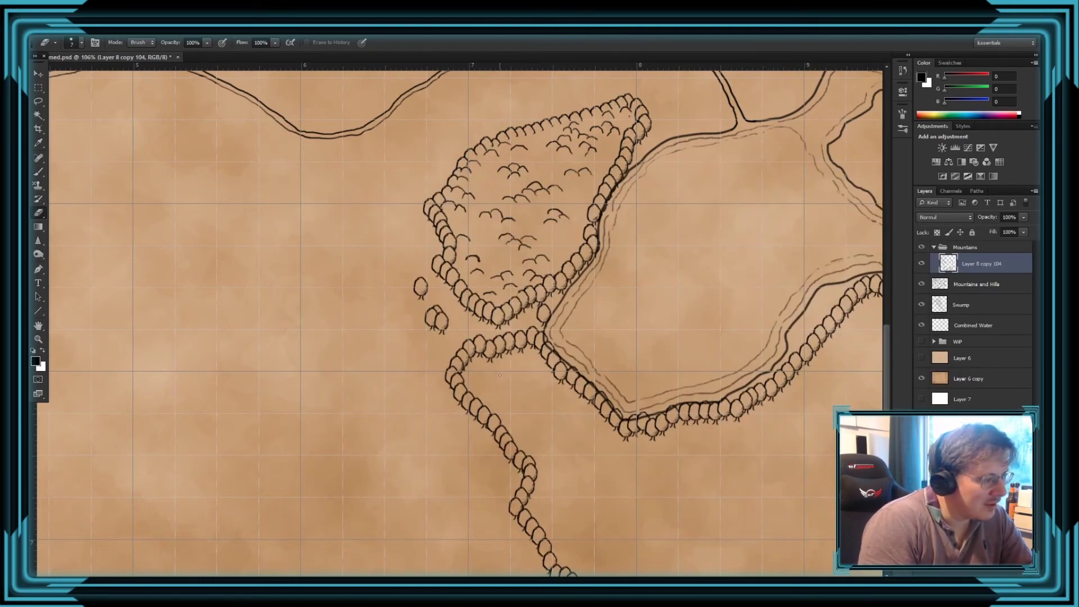
right_click(500, 422, "alt")
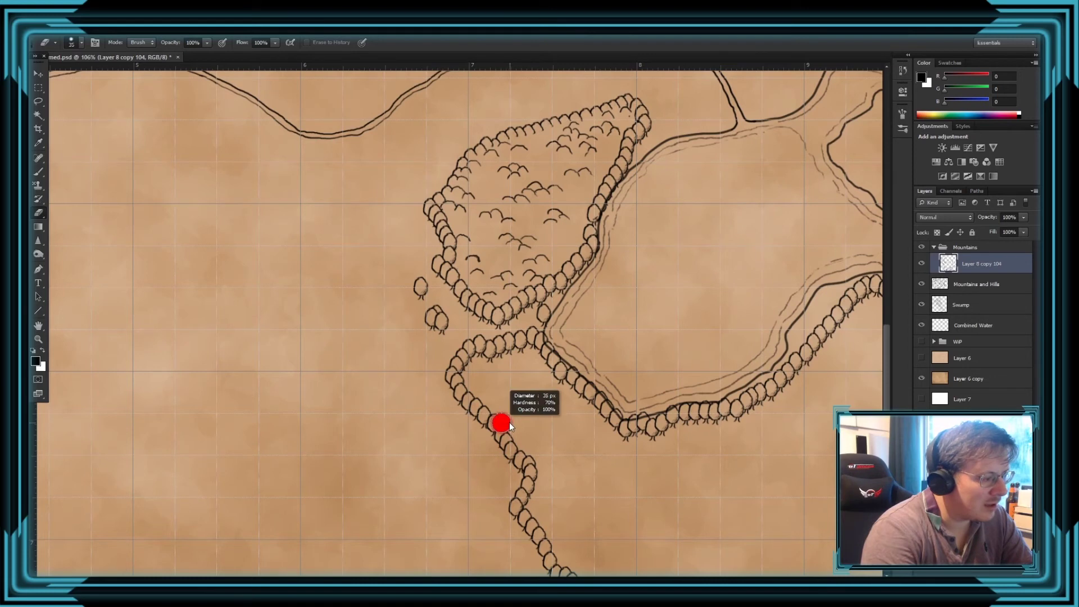
left_click_drag(509, 423, 483, 414)
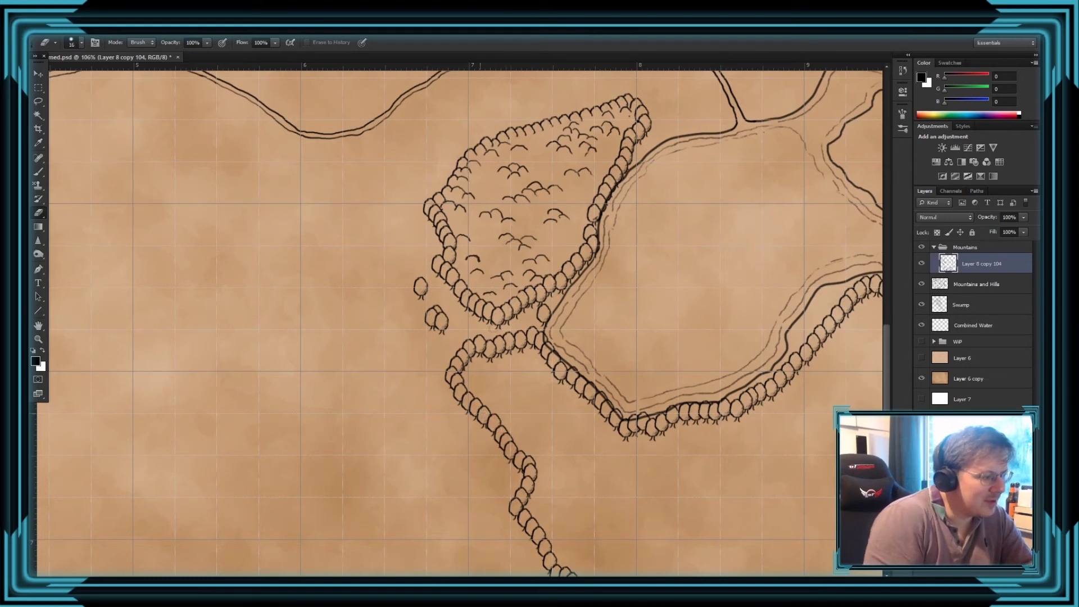
- Erase the lower halves of the border trees along the large southern forest's northern edge, following the bay's shoreline
mouse_move(490, 361)
left_mouse_down()
mouse_move(524, 354)
mouse_move(471, 360)
mouse_move(500, 361)
mouse_move(491, 361)
mouse_move(531, 343)
mouse_move(484, 352)
mouse_move(527, 384)
mouse_move(531, 346)
mouse_move(625, 436)
left_mouse_up()
key("ctrl+z")
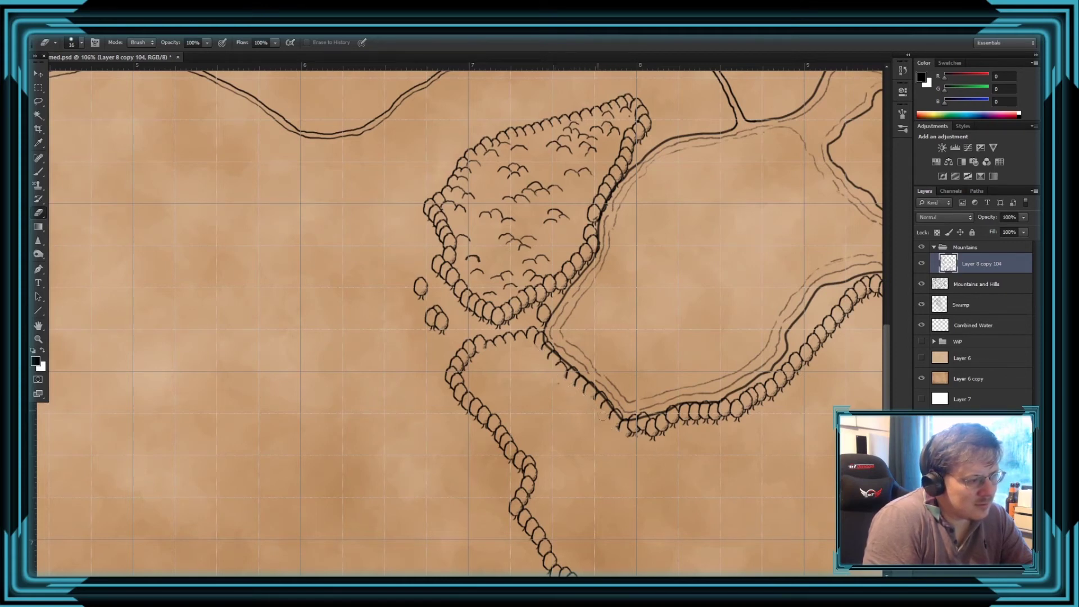
left_click_drag(661, 437, 633, 432)
mouse_move(675, 430)
left_mouse_down()
mouse_move(697, 420)
mouse_move(668, 426)
left_mouse_up()
mouse_move(753, 419)
left_mouse_down()
mouse_move(672, 419)
mouse_move(700, 434)
mouse_move(793, 385)
left_mouse_up()
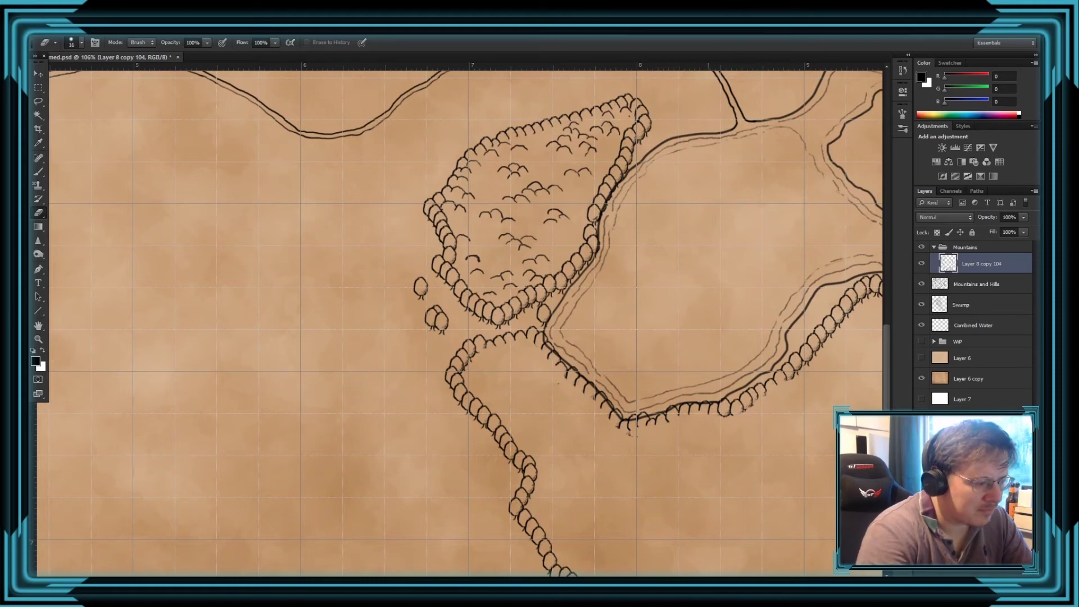
- Erase the lower halves of the border trees climbing to the large forest's northeastern peak, just past its top
scroll(792, 385, "right", 10)
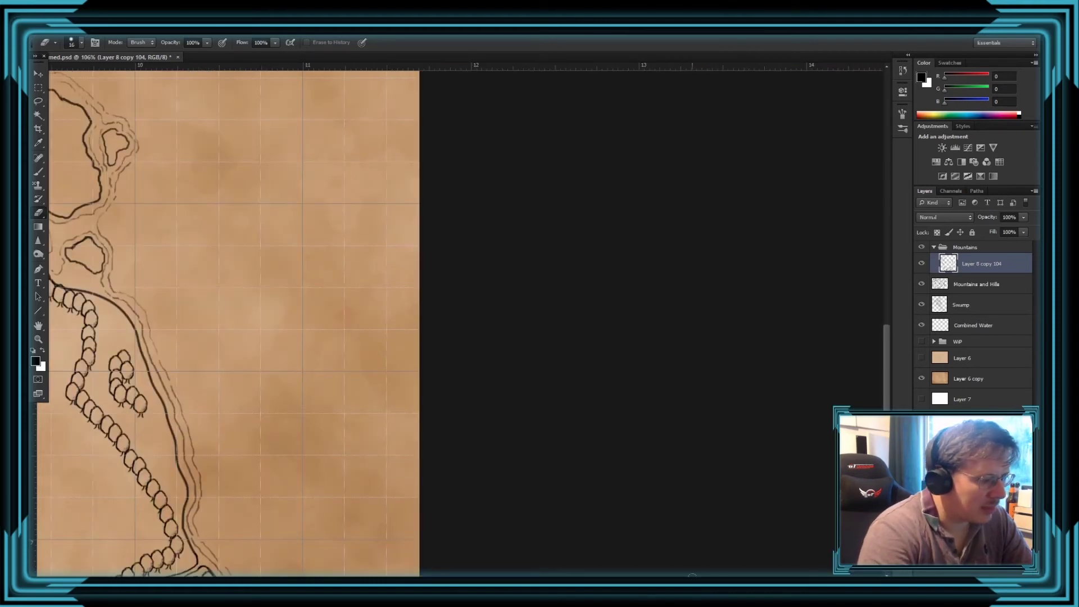
scroll(597, 563, "left", 6)
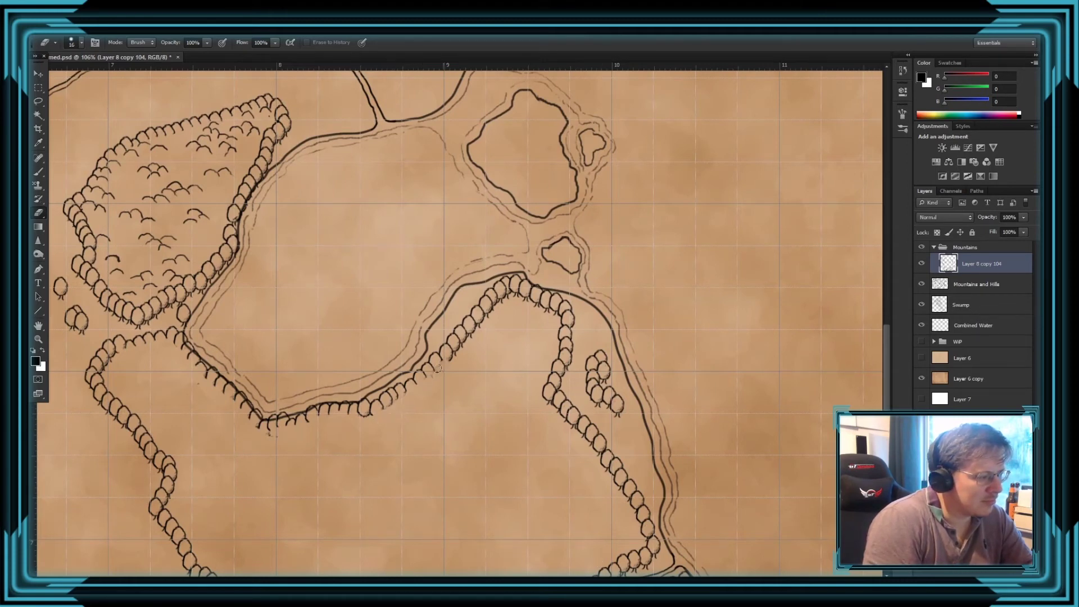
mouse_move(450, 352)
left_mouse_down()
mouse_move(507, 292)
mouse_move(534, 303)
left_mouse_up()
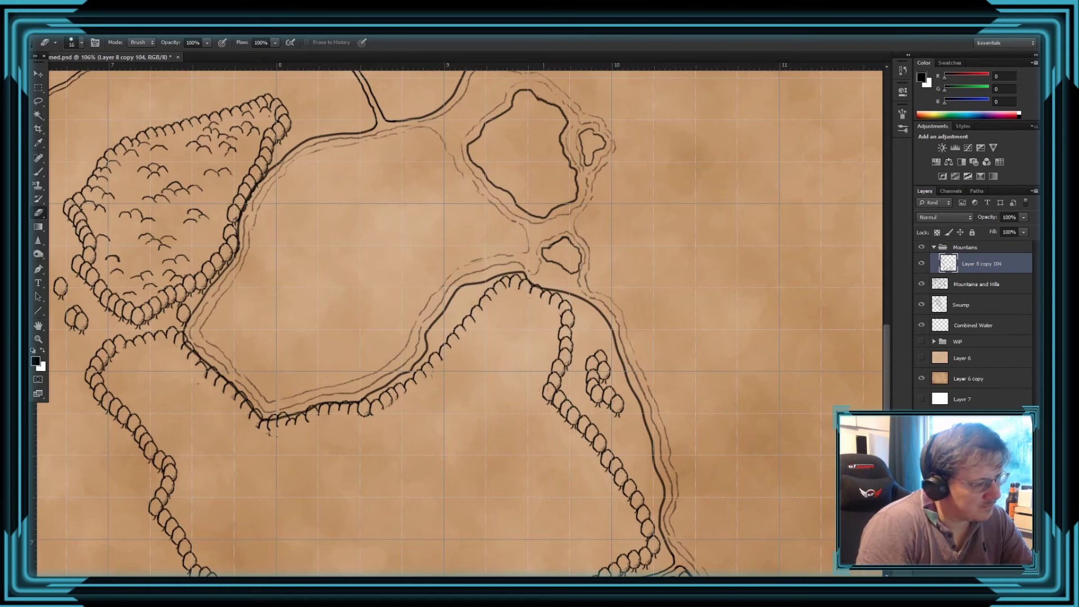
- Erase the lower halves of the border trees on the short diagonal stretch near the large forest's southwestern corner
scroll(568, 449, "down", 10)
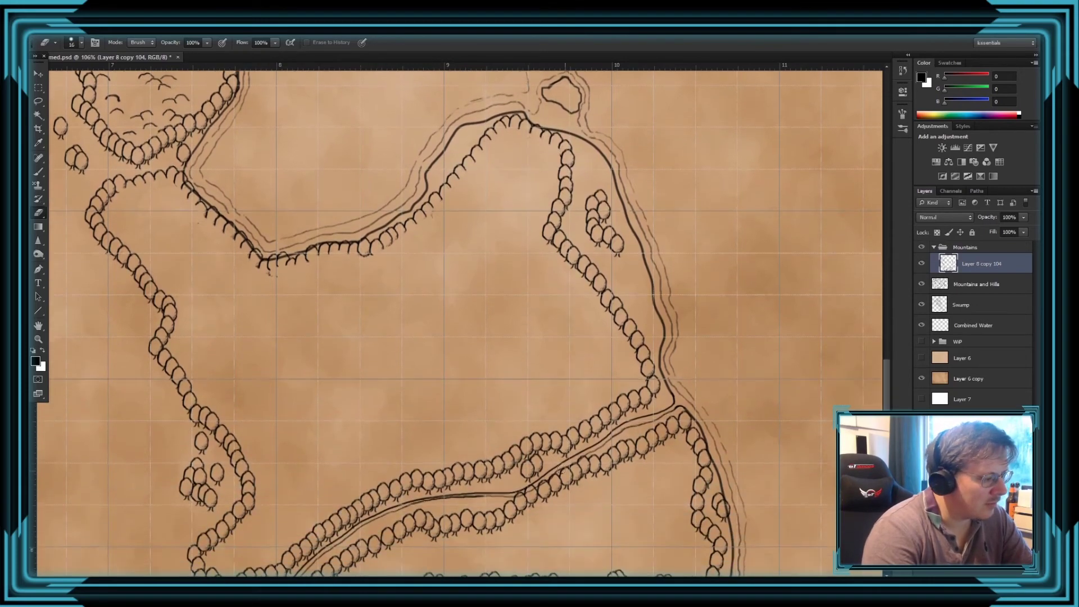
scroll(428, 459, "up", 5)
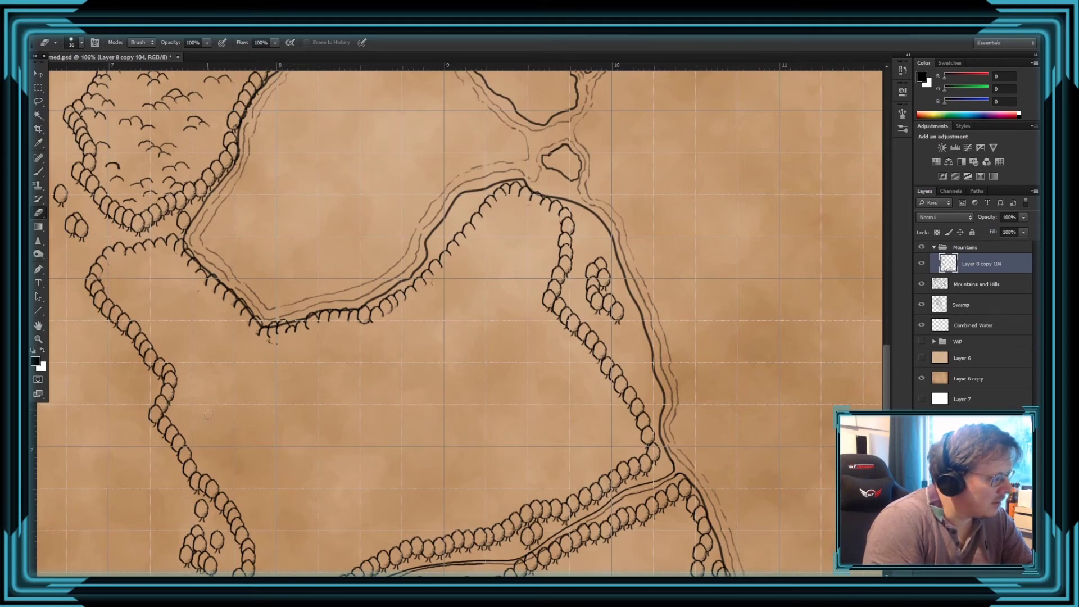
scroll(256, 515, "down", 5)
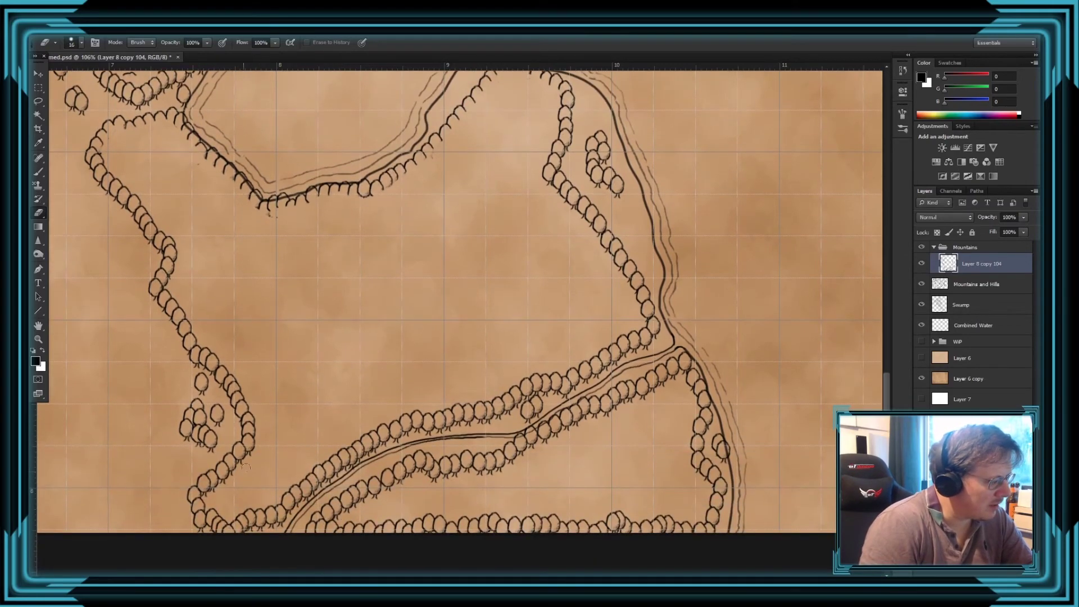
mouse_move(245, 467)
left_mouse_down()
mouse_move(252, 445)
mouse_move(237, 477)
mouse_move(233, 465)
mouse_move(218, 475)
left_mouse_up()
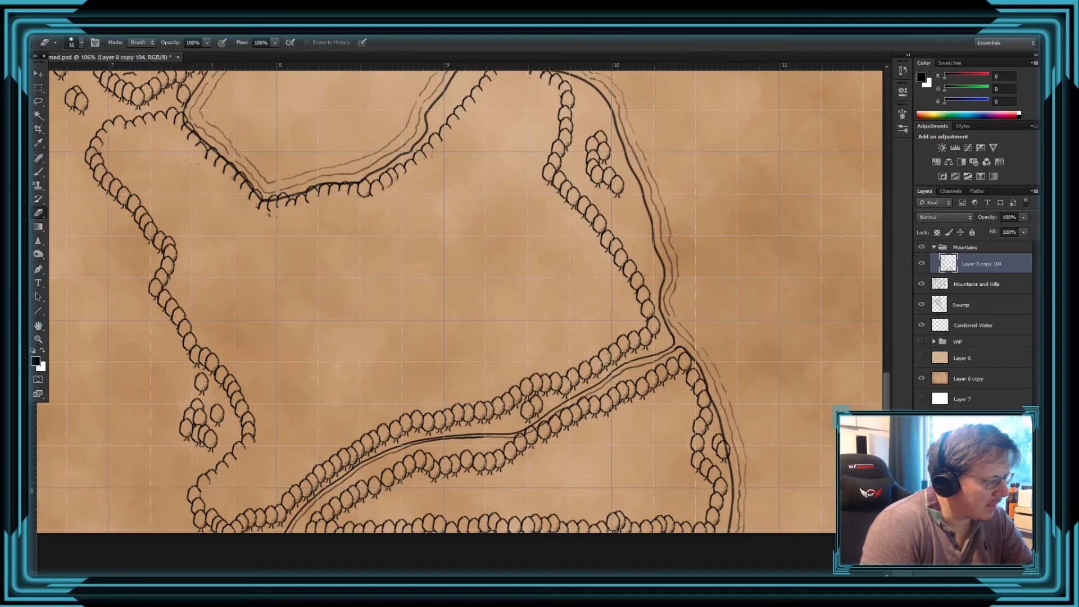
left_click(256, 439)
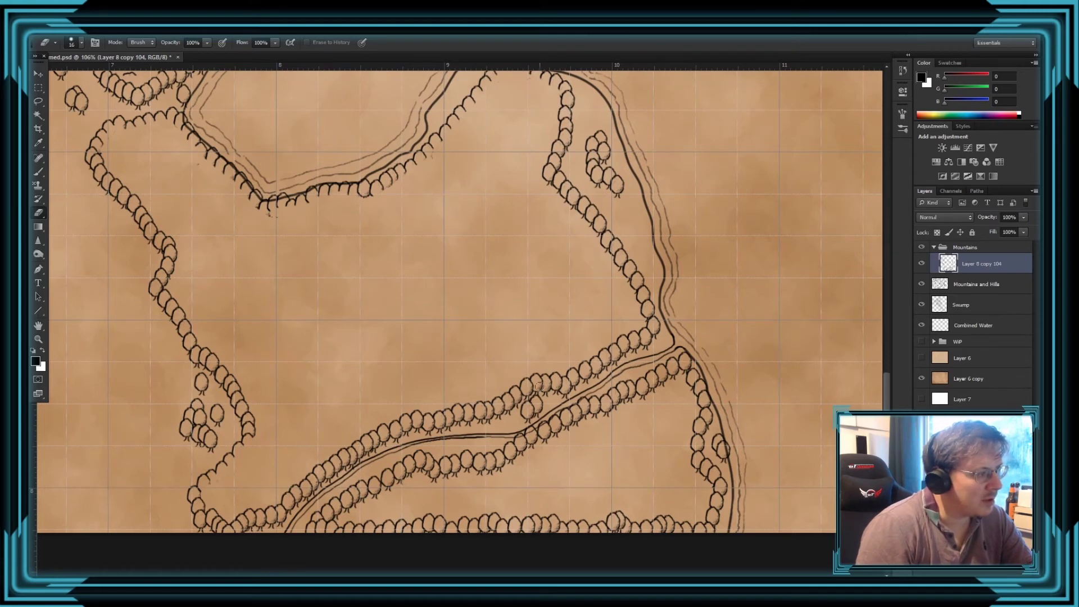
scroll(319, 257, "down", 3)
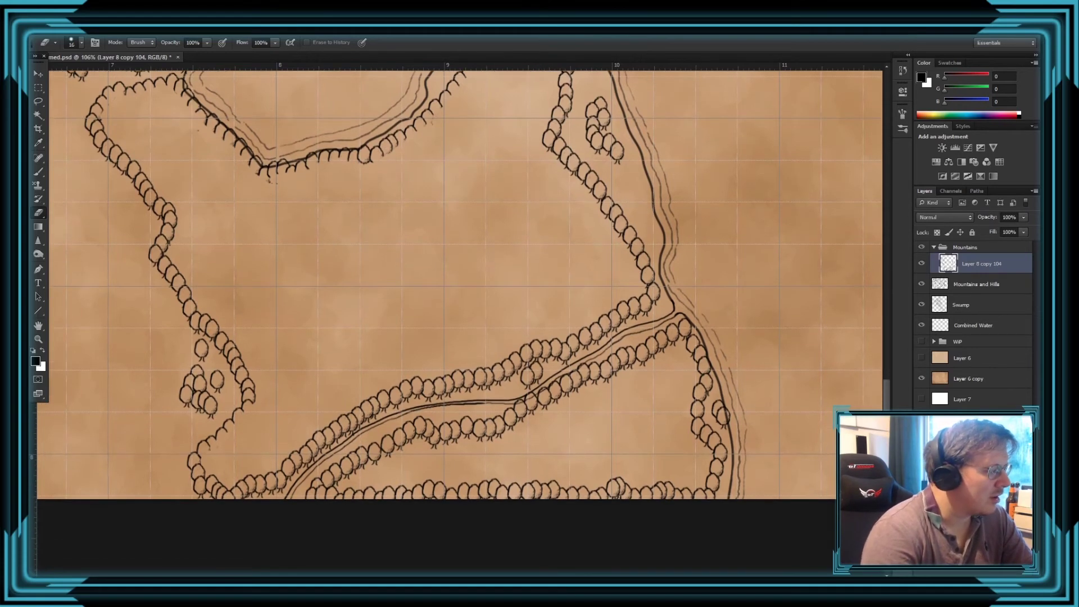
- Switch to the Brush and draw a few treetop arcs inside the large southern forest's southwestern corner
key("b")
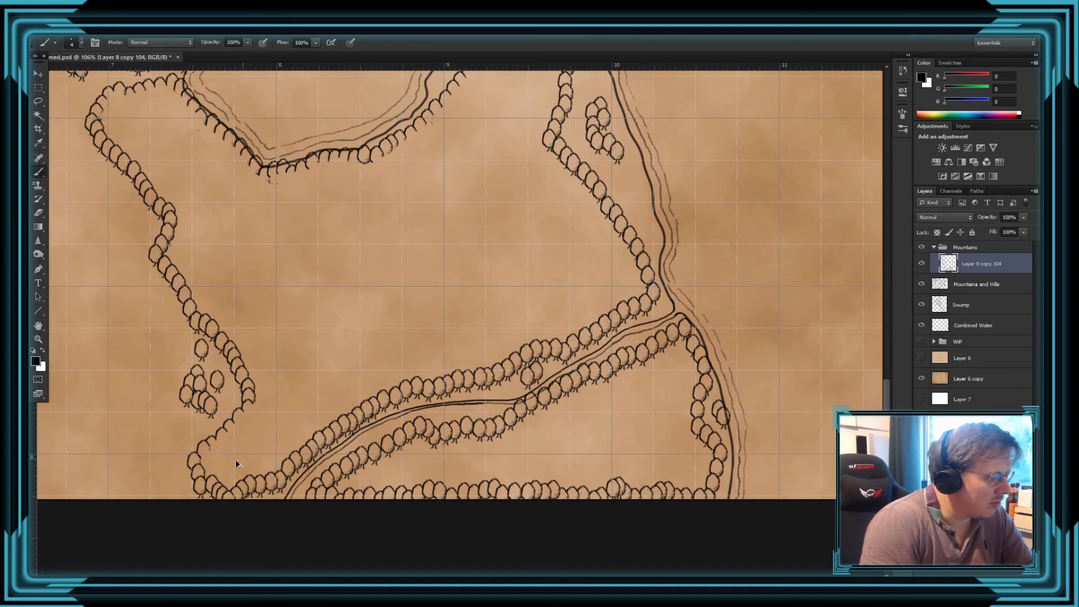
left_click_drag(229, 456, 243, 454)
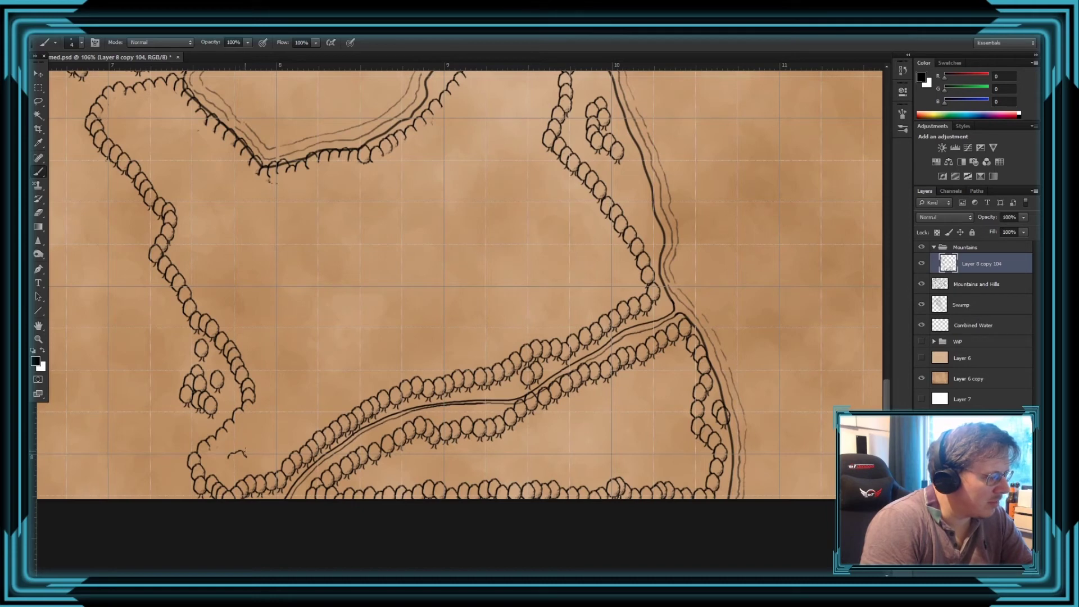
key("ctrl+z")
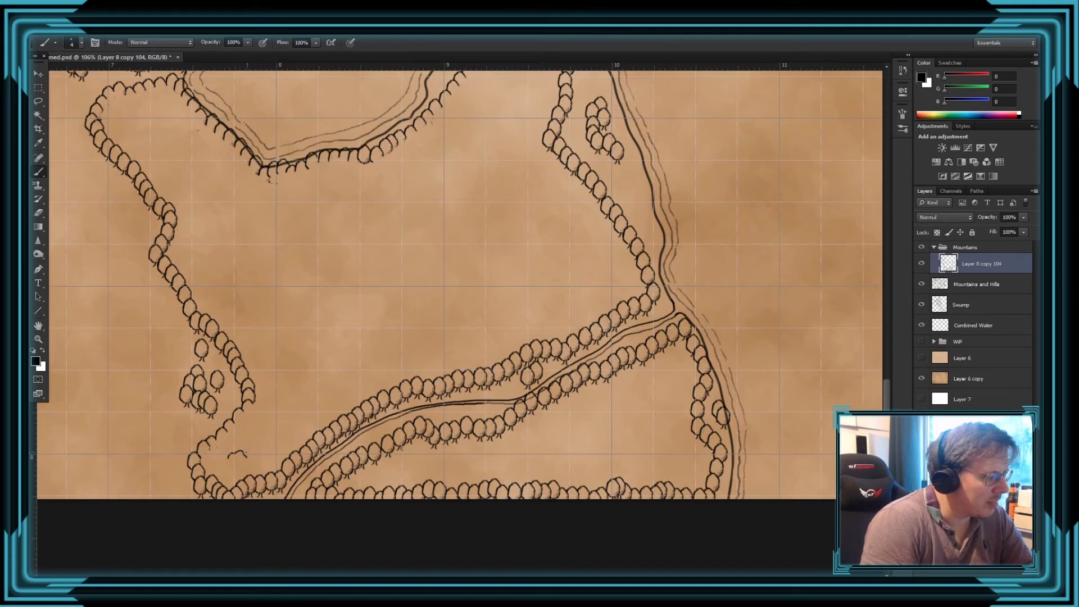
left_click_drag(246, 451, 261, 434)
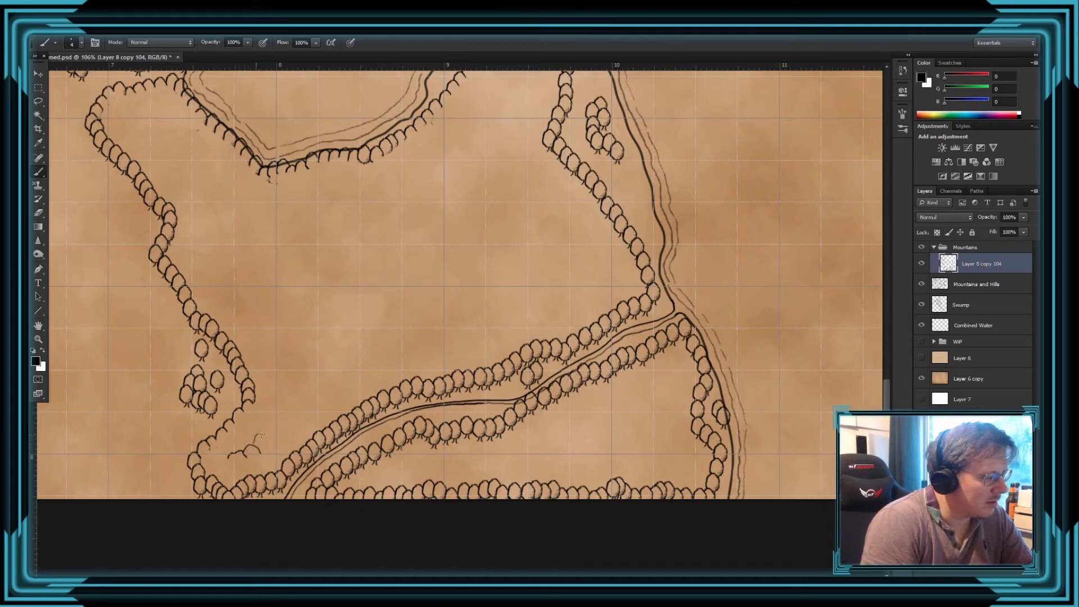
key("ctrl+alt+z")
key("ctrl+alt+z")
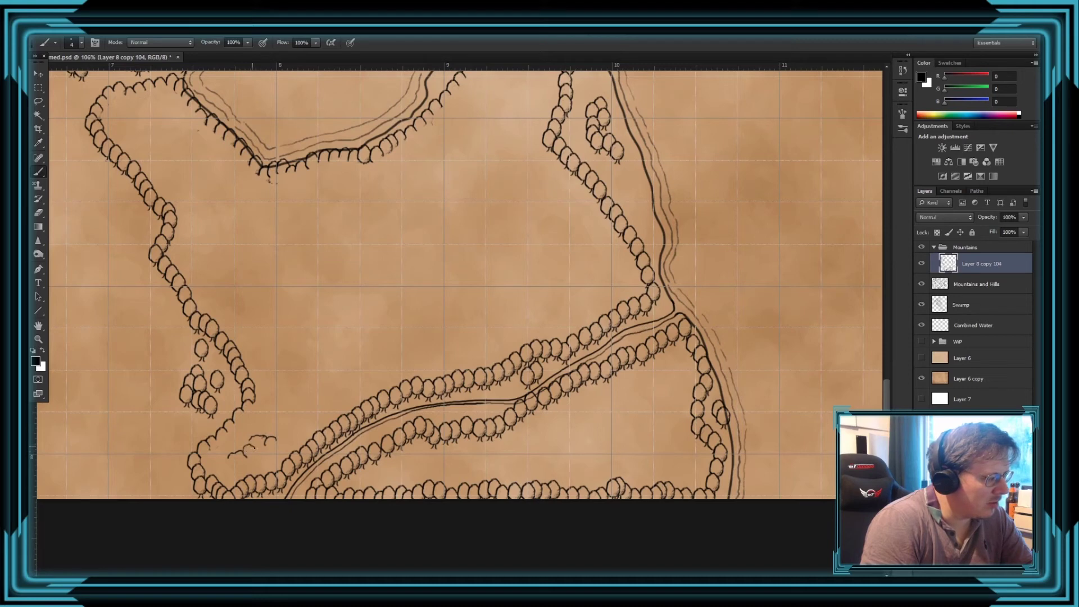
- Draw small groups of treetop arcs in the large forest's southwestern interior, just north of the river
left_click_drag(311, 389, 328, 388)
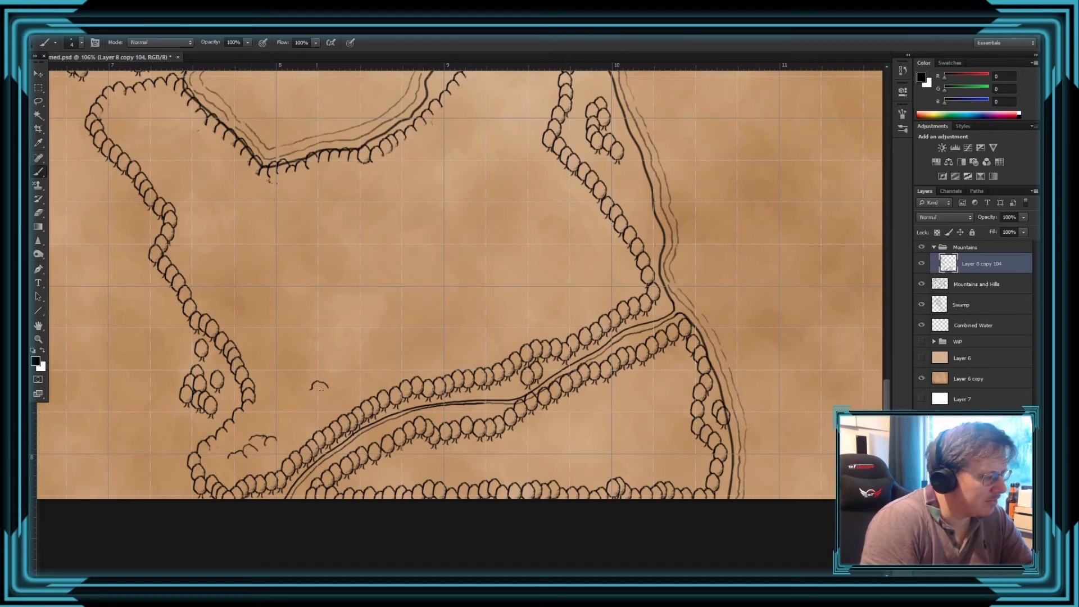
key("ctrl+z")
left_click_drag(330, 373, 346, 383)
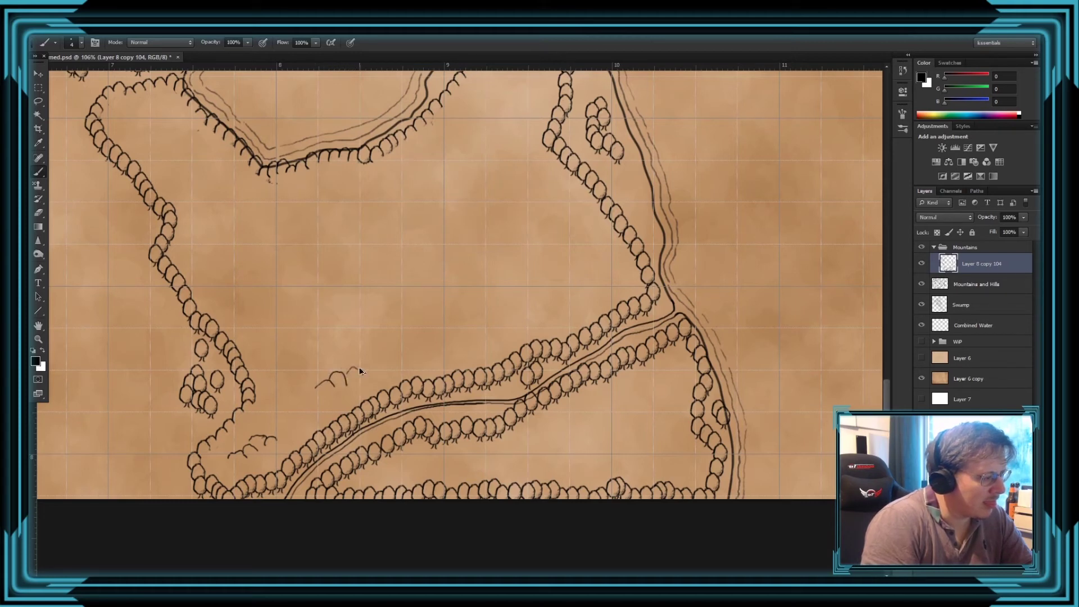
mouse_move(332, 354)
left_mouse_down()
mouse_move(377, 325)
mouse_move(357, 337)
left_mouse_up()
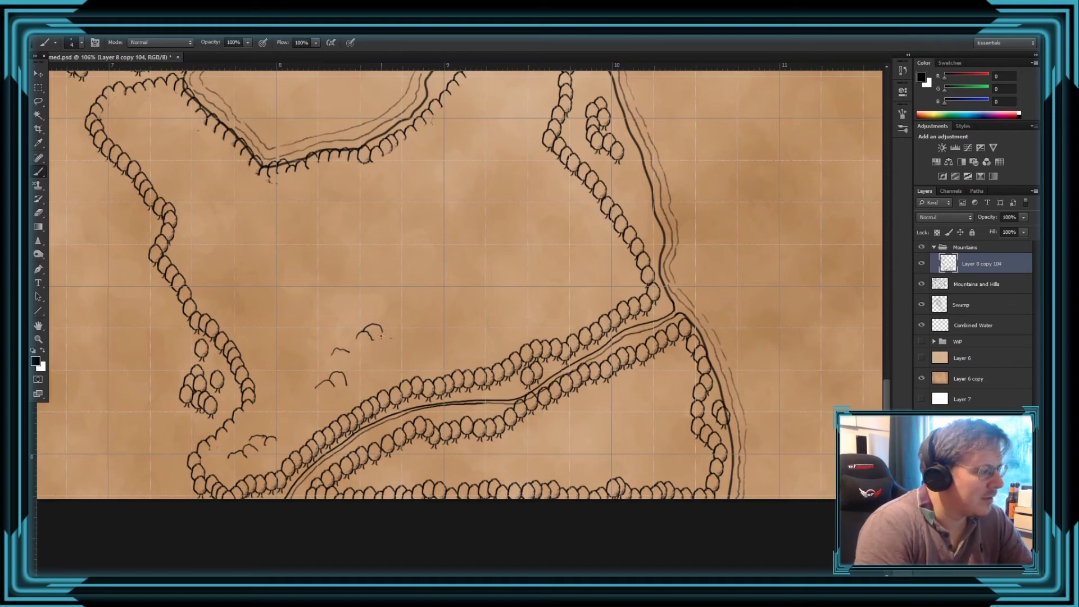
mouse_move(381, 336)
left_mouse_down()
mouse_move(399, 326)
mouse_move(403, 336)
left_mouse_up()
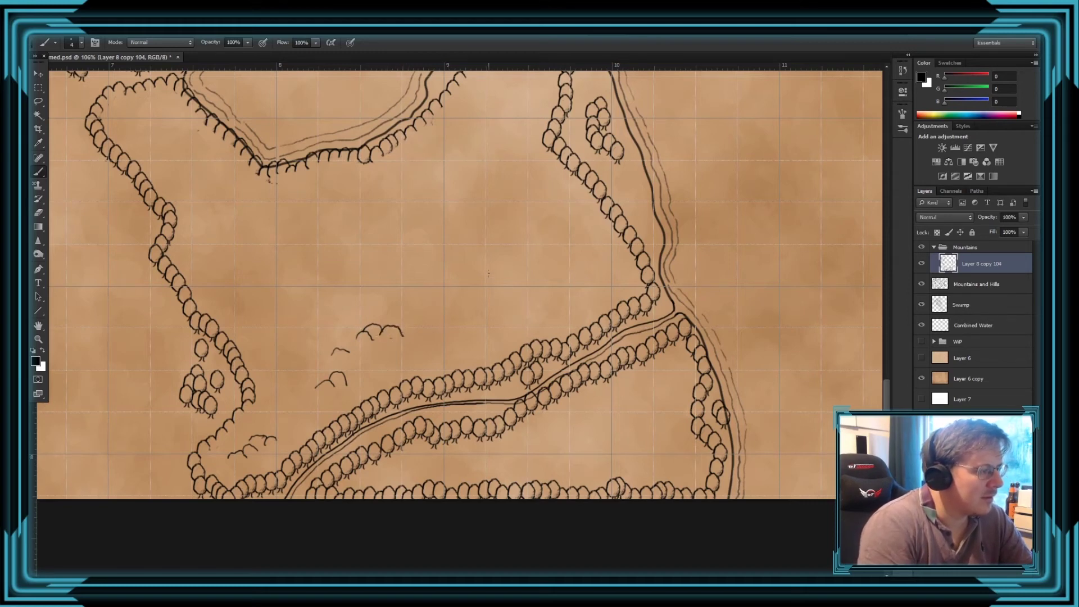
- Draw clusters of treetop arcs in the large forest's eastern interior, between the river and the northeastern border
mouse_move(489, 273)
left_mouse_down()
mouse_move(476, 261)
mouse_move(464, 271)
mouse_move(499, 259)
left_mouse_up()
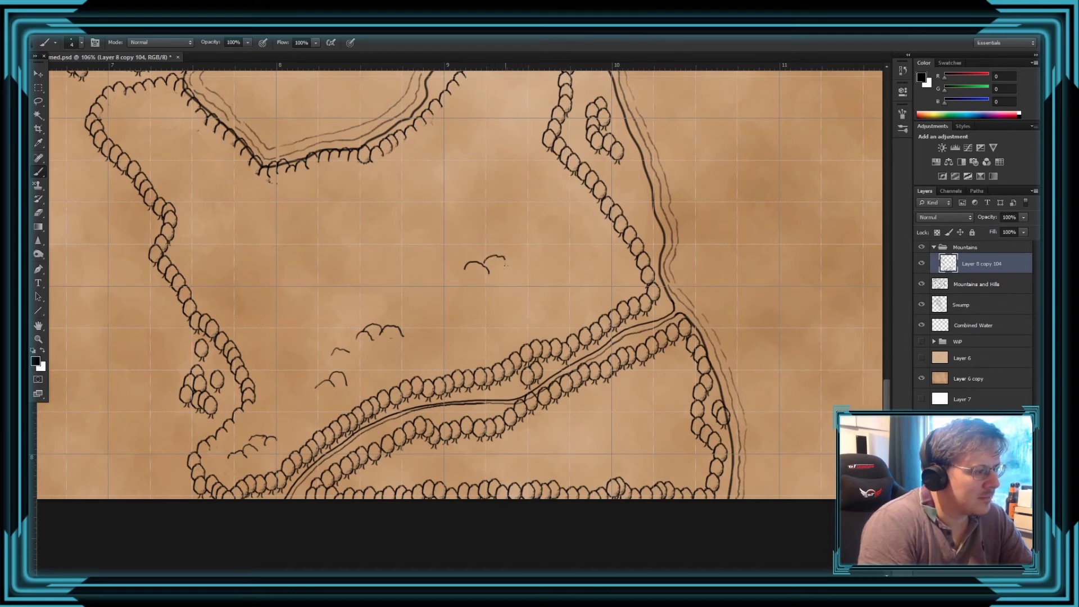
mouse_move(505, 260)
left_mouse_down()
mouse_move(507, 278)
mouse_move(514, 286)
mouse_move(522, 275)
mouse_move(543, 297)
mouse_move(533, 289)
mouse_move(521, 302)
mouse_move(507, 286)
mouse_move(501, 297)
mouse_move(533, 313)
left_mouse_up()
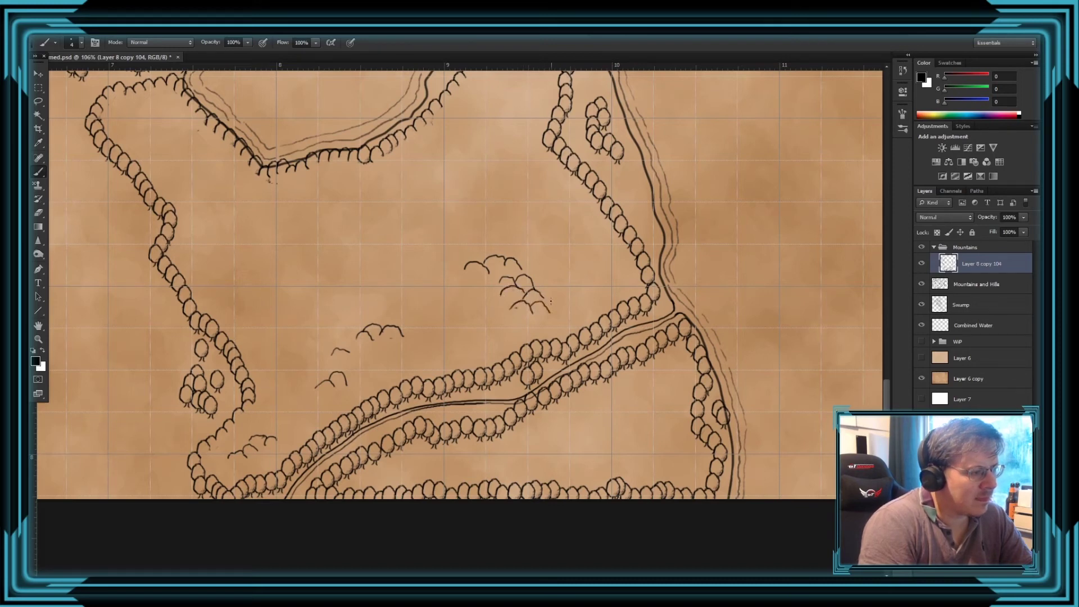
left_click_drag(561, 297, 545, 299)
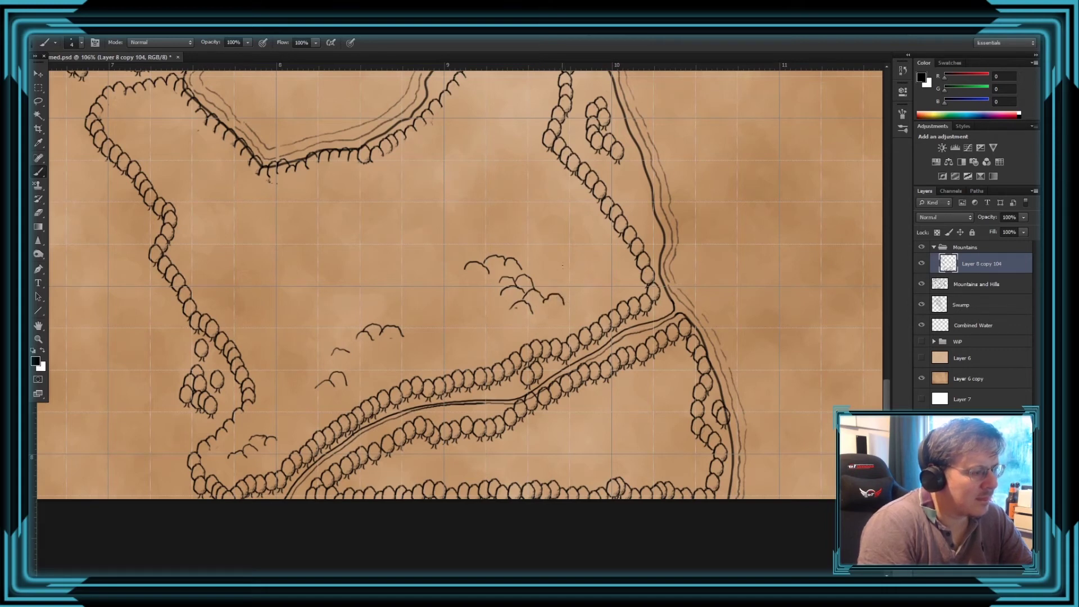
mouse_move(495, 179)
left_mouse_down()
mouse_move(483, 168)
mouse_move(466, 181)
mouse_move(510, 189)
left_mouse_up()
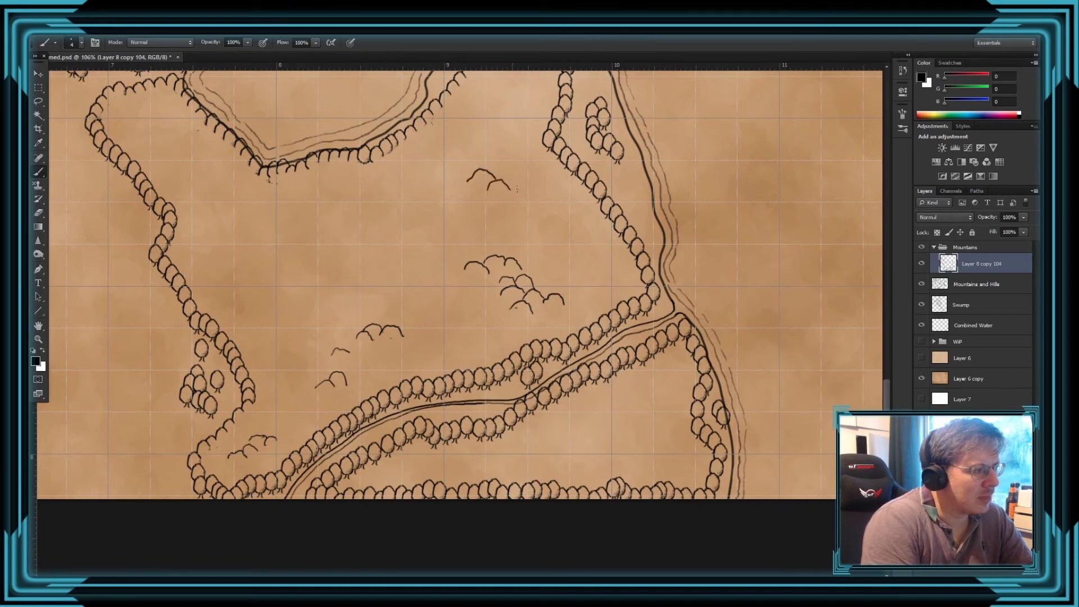
- Undo the last treetop arcs in the large forest's eastern interior, including another attempt near its northeastern border
key("ctrl+alt+z")
key("ctrl+alt+z")
left_click_drag(477, 183, 493, 181)
key("ctrl+alt+z")
key("ctrl+alt+z")
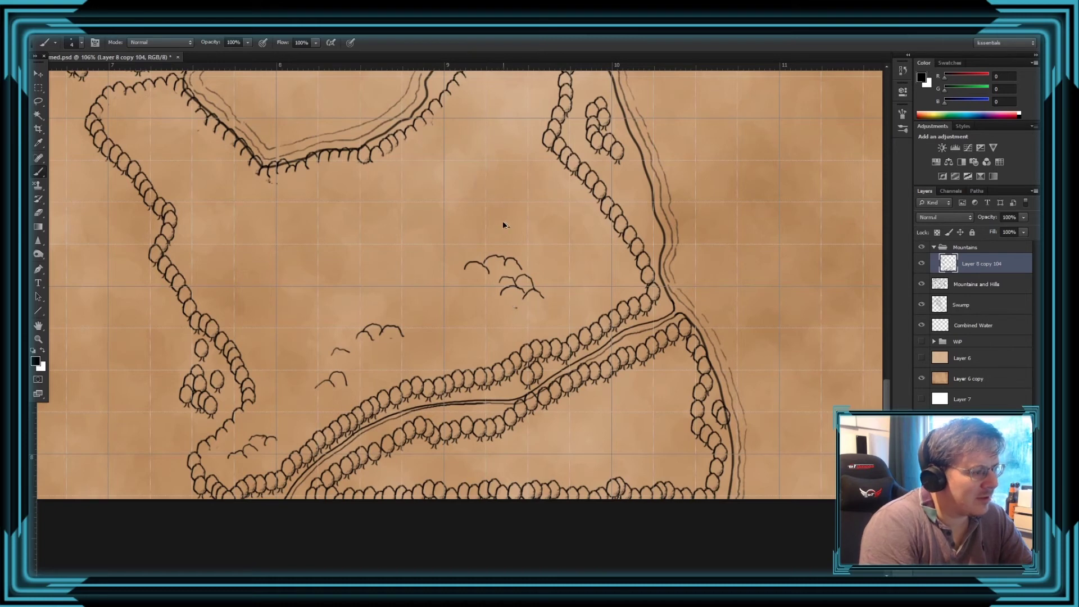
key("w")
left_click(487, 258)
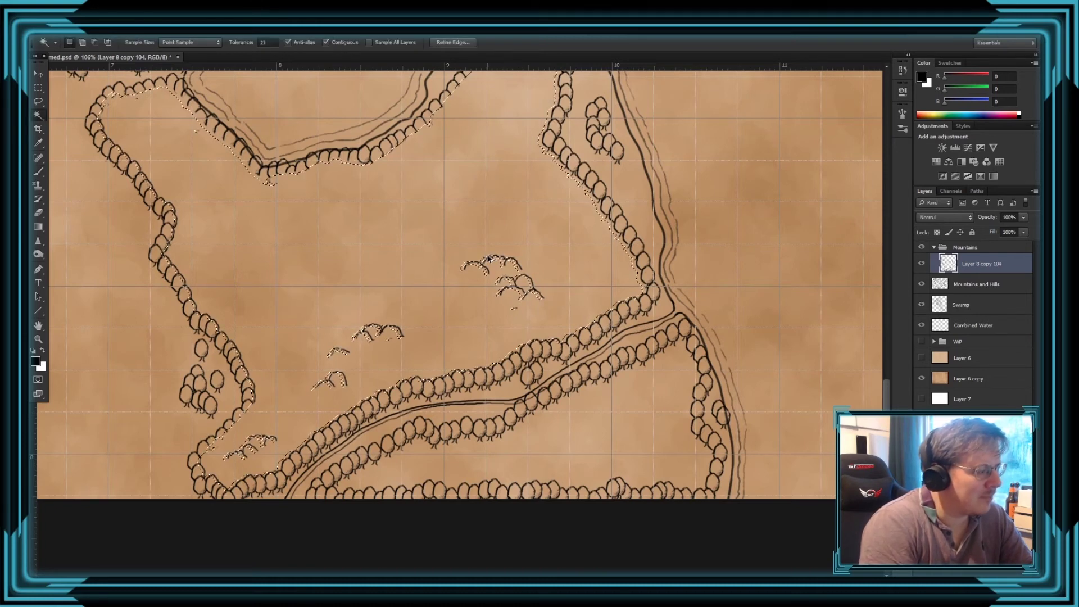
key("ctrl+d")
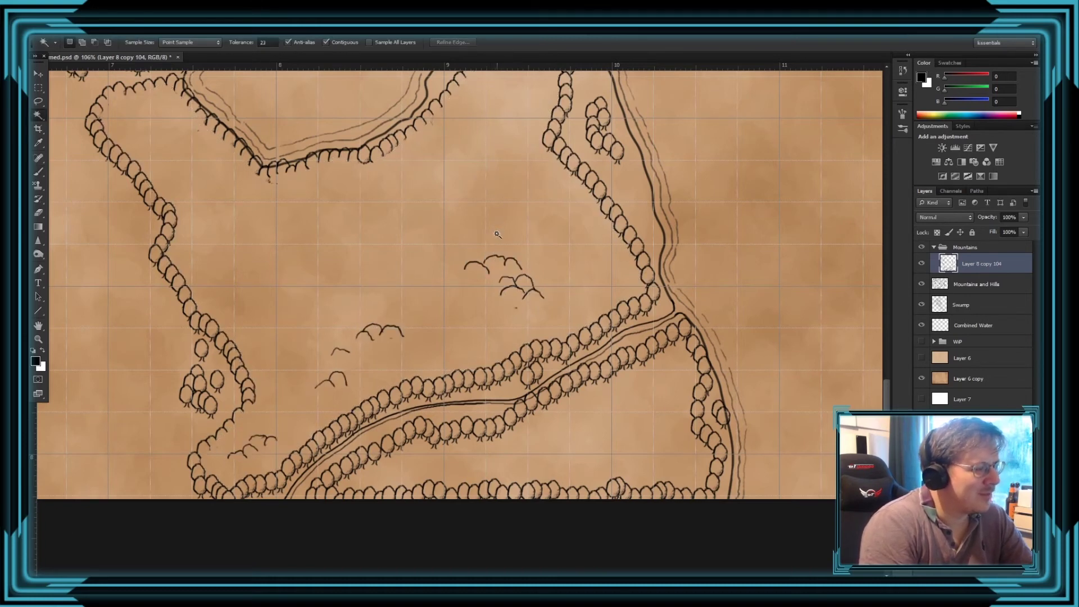
key("b")
key("ctrl+shift+d")
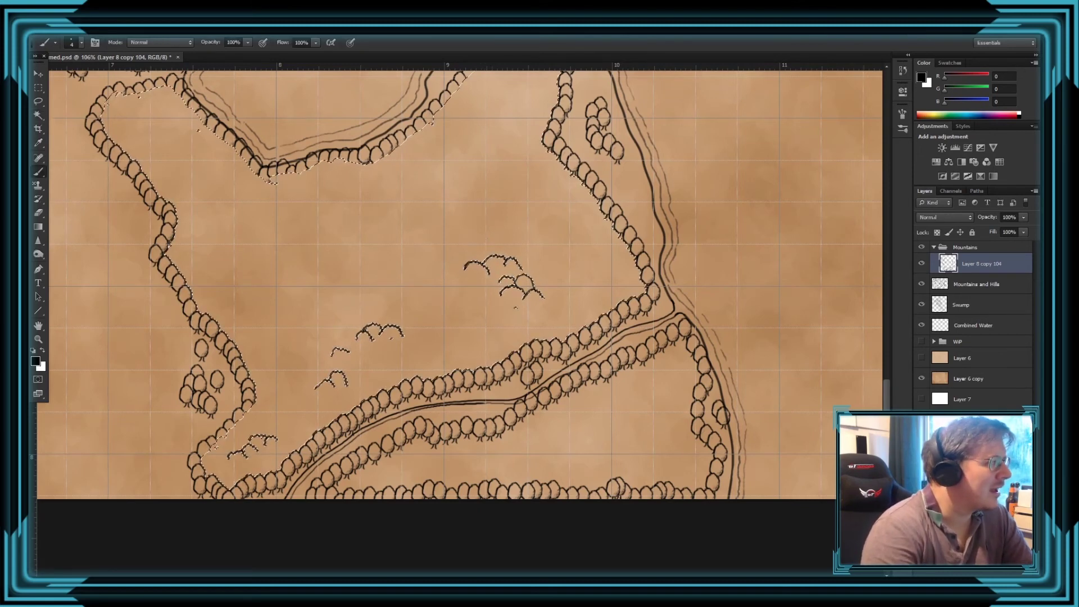
left_click(163, 29)
left_click(180, 50)
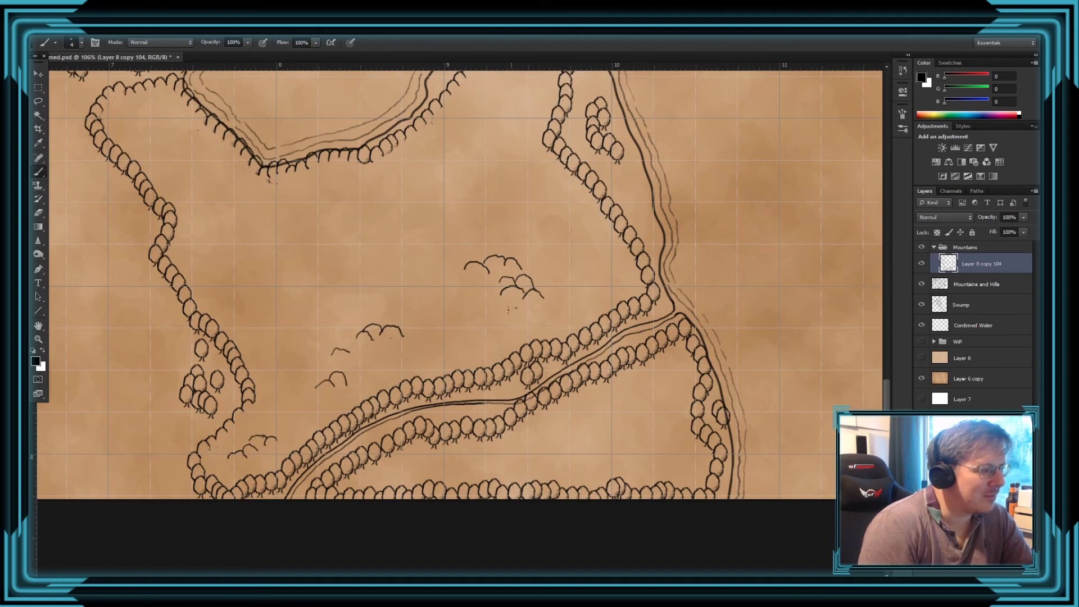
- Erase the remaining cluster of treetop arcs in the large forest's eastern interior
key("e")
mouse_move(506, 252)
left_mouse_down()
mouse_move(485, 260)
mouse_move(526, 263)
mouse_move(508, 308)
mouse_move(544, 300)
left_mouse_up()
- Draw a new cluster of treetop arcs in staggered rows near the center of the large forest, undoing misplaced strokes
key("b")
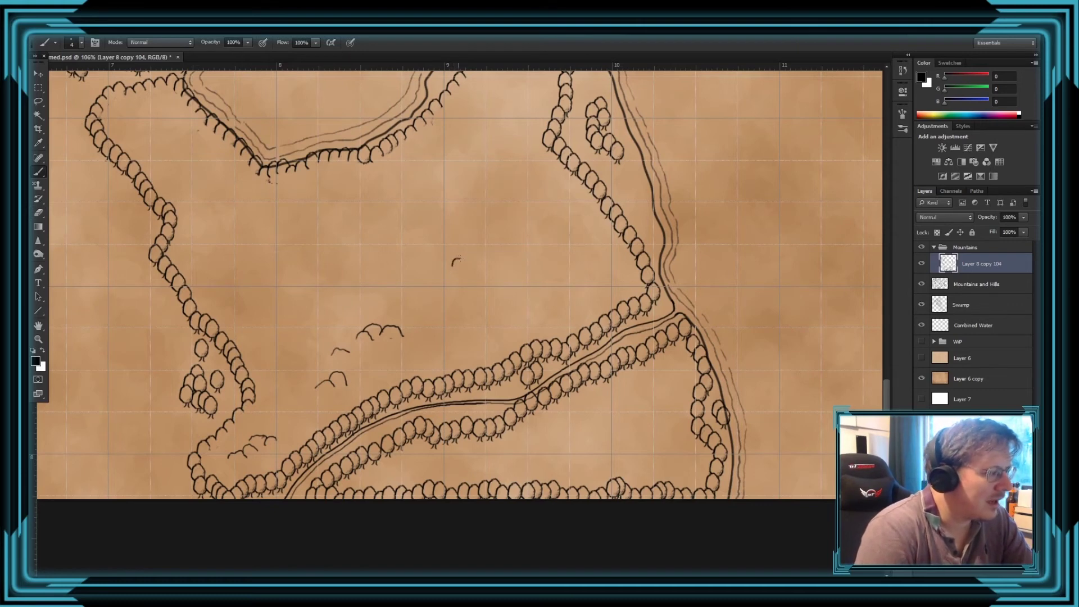
left_click_drag(459, 259, 486, 267)
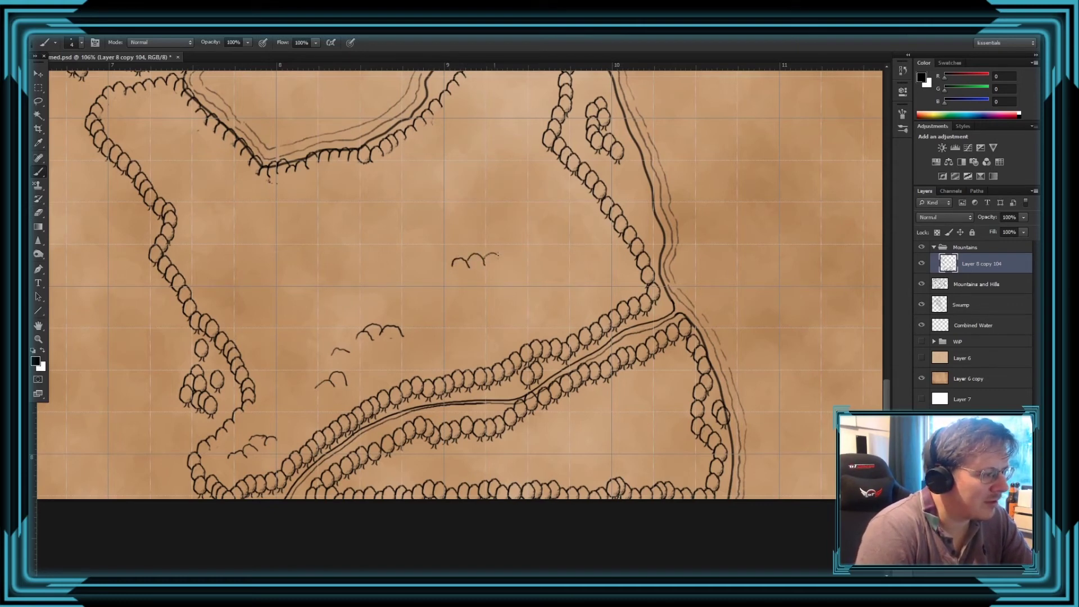
key("ctrl+z")
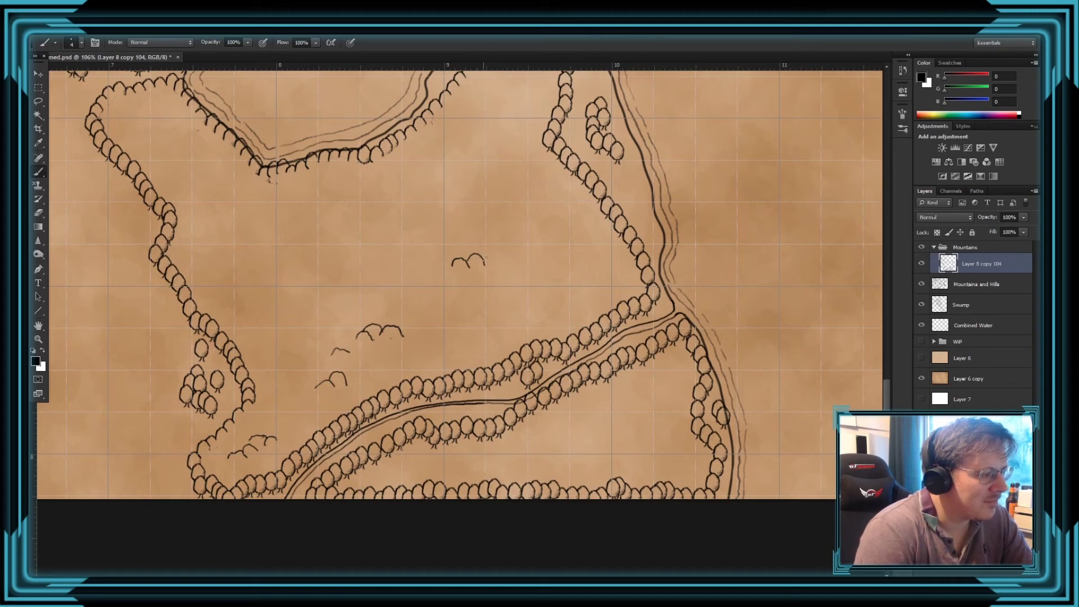
left_click_drag(501, 256, 483, 268)
key("ctrl+z")
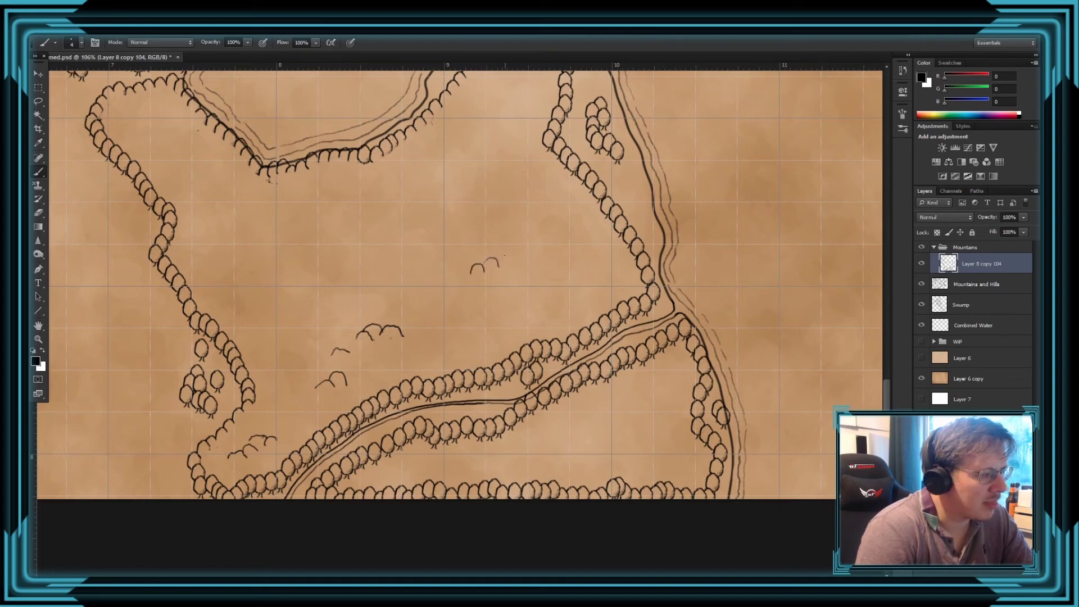
left_click_drag(496, 262, 511, 277)
left_click_drag(444, 291, 474, 289)
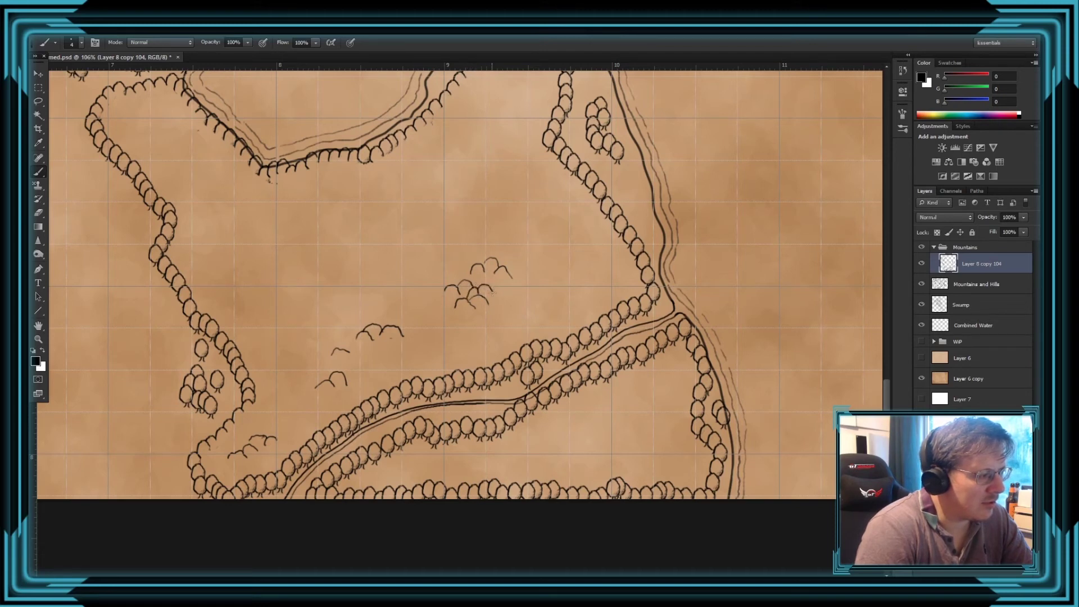
left_click_drag(484, 285, 493, 287)
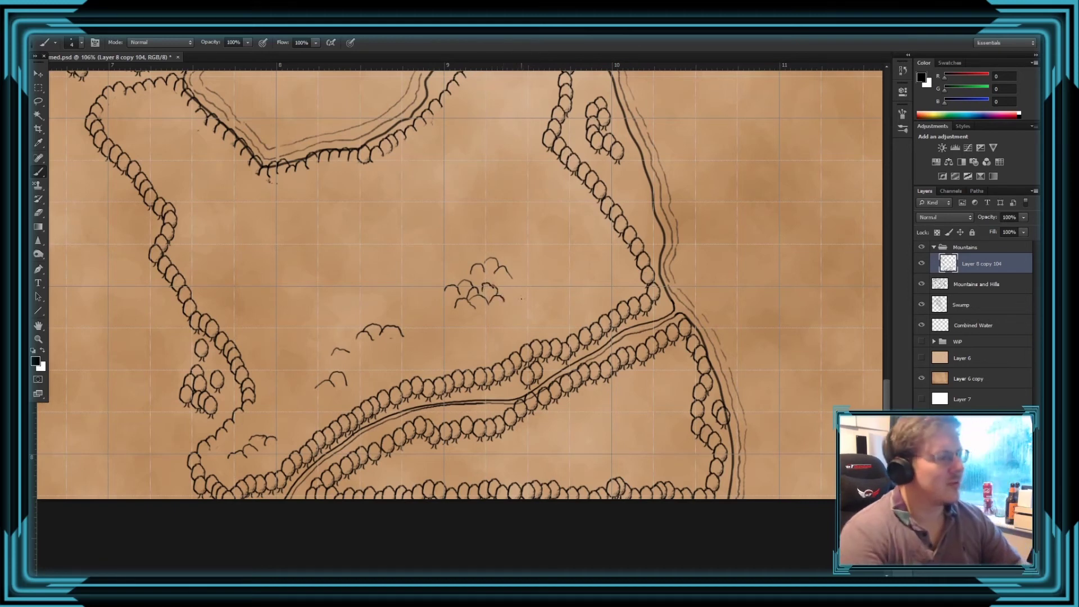
- Erase the whole redrawn cluster of treetop arcs near the center of the large forest
key("e")
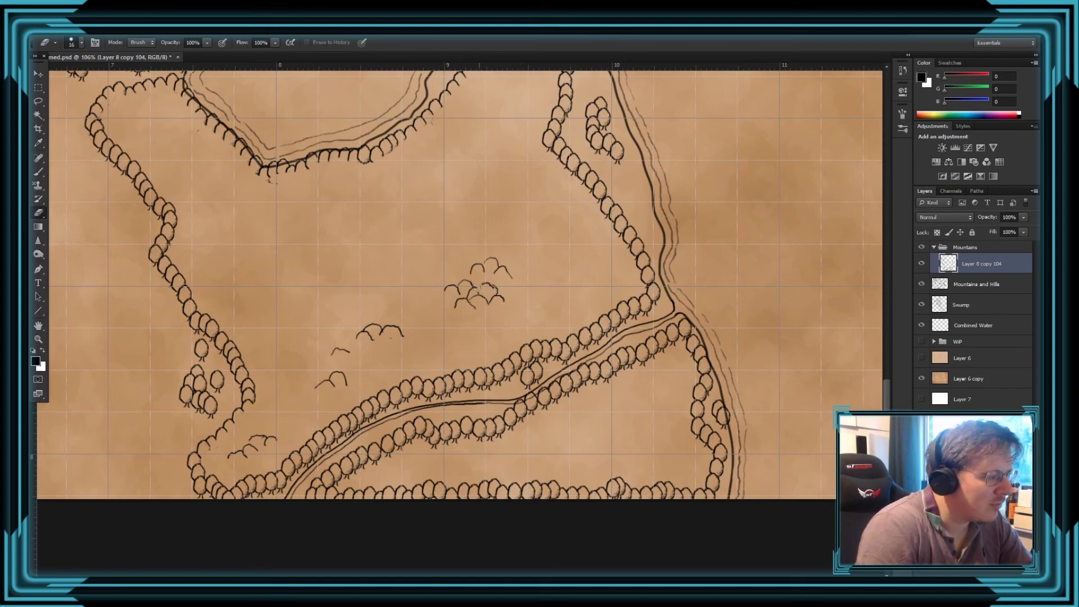
mouse_move(477, 288)
left_mouse_down()
mouse_move(507, 292)
mouse_move(495, 305)
mouse_move(453, 290)
mouse_move(466, 292)
mouse_move(498, 252)
mouse_move(459, 279)
mouse_move(512, 277)
left_mouse_up()
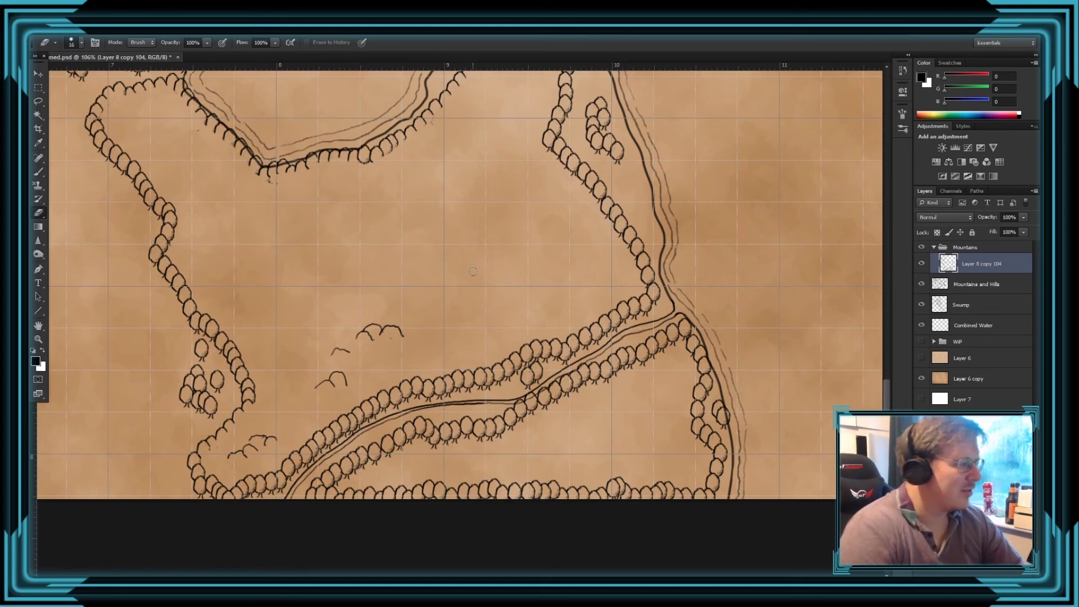
- Examine the whole map and the forests' tree borders and interior fill, in both the southeast and the southwest
scroll(421, 281, "down", 5)
scroll(421, 281, "up", 2)
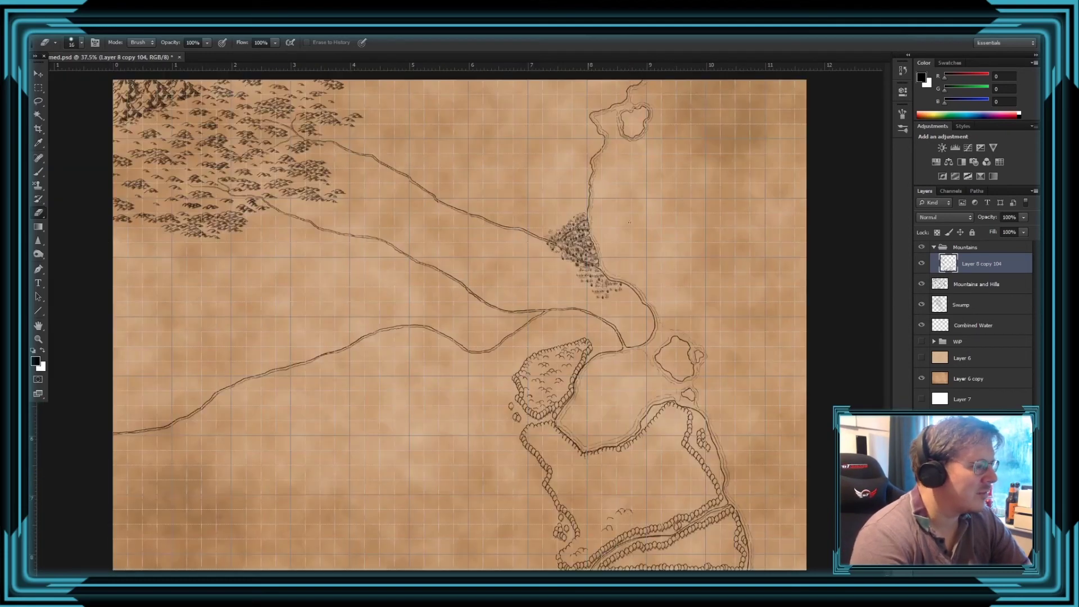
scroll(638, 473, "up", 4)
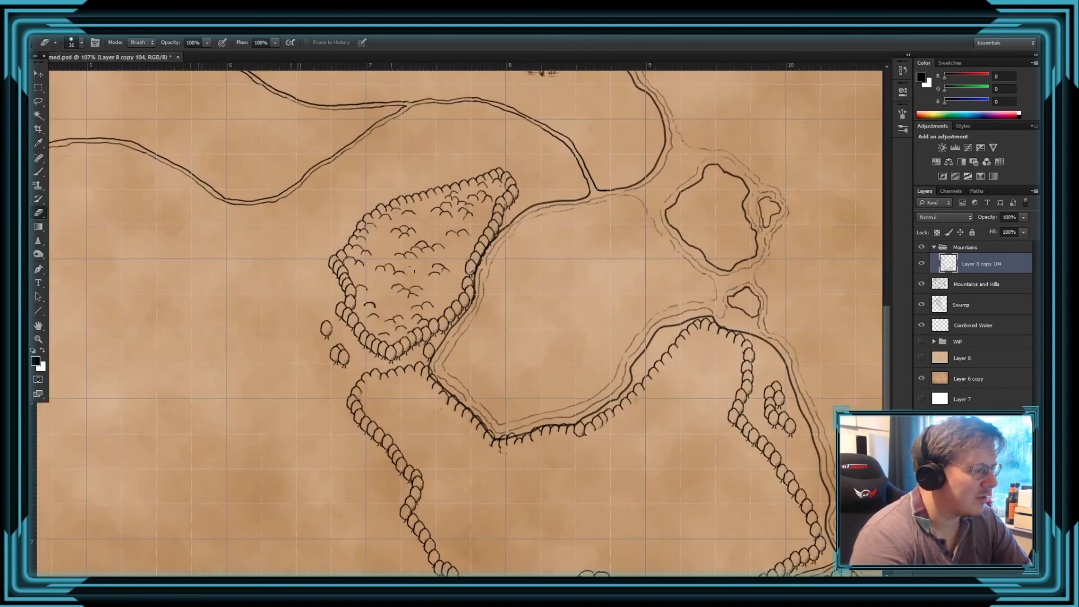
scroll(390, 180, "down", 6)
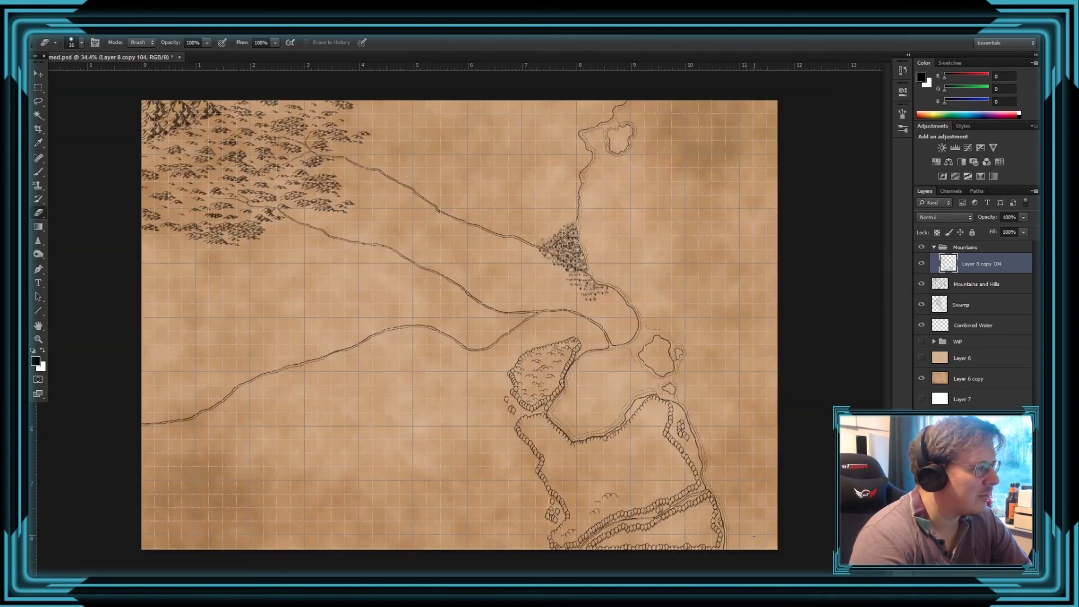
scroll(754, 536, "up", 3)
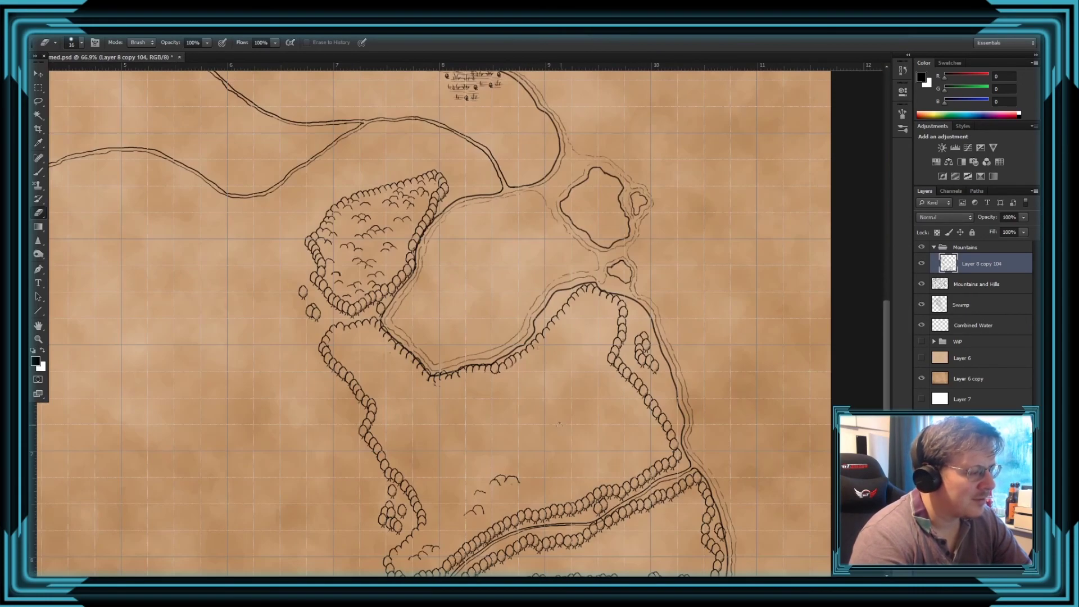
scroll(499, 454, "up", 2)
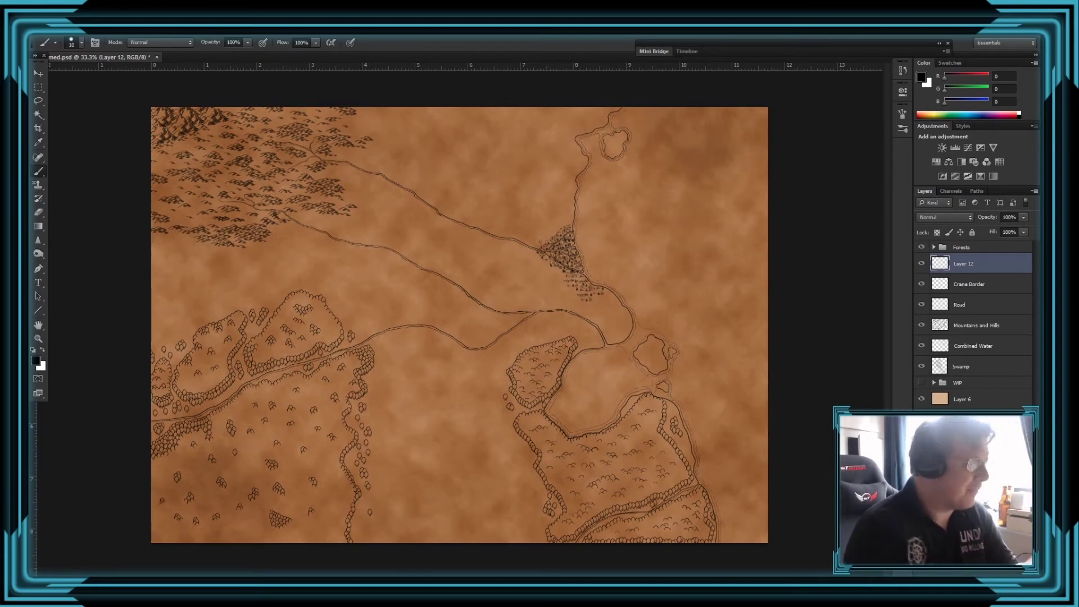
scroll(393, 397, "up", 3)
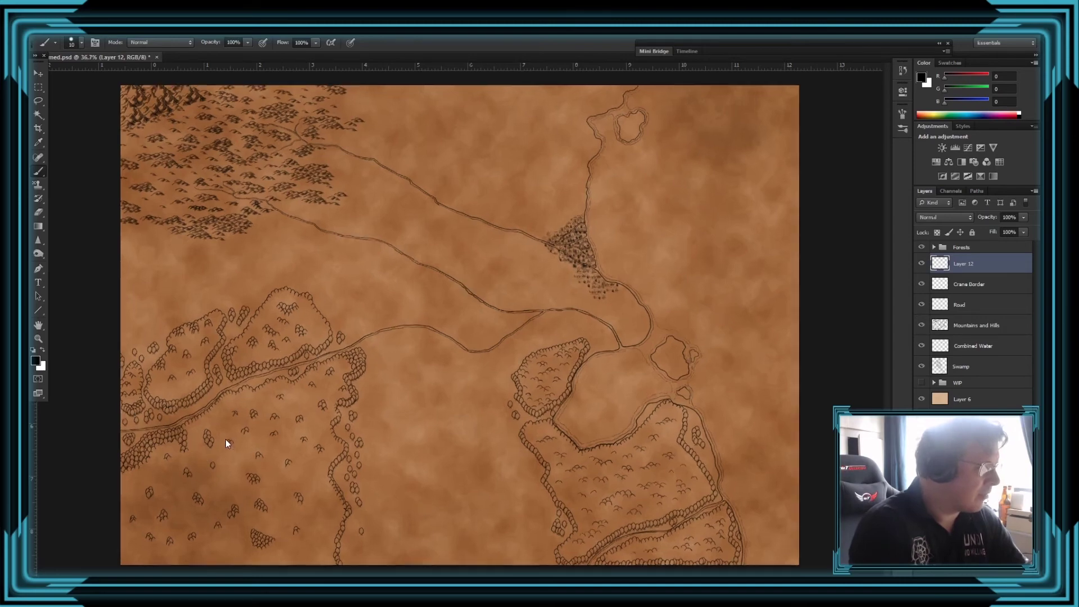
scroll(314, 359, "down", 2)
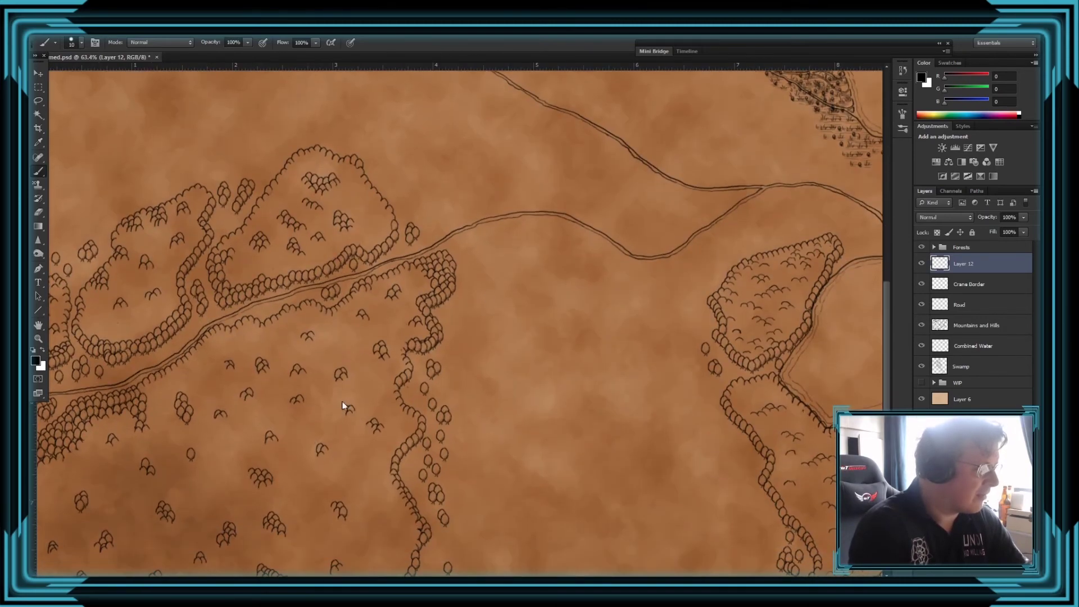
scroll(506, 393, "down", 3)
scroll(655, 385, "up", 3)
scroll(618, 281, "down", 2)
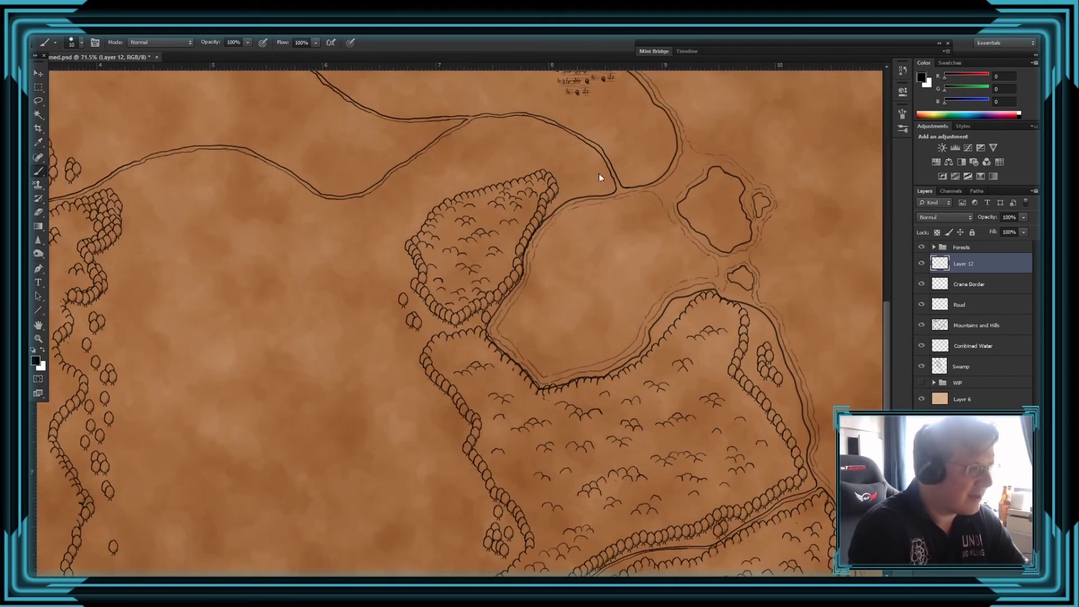
scroll(734, 451, "down", 5)
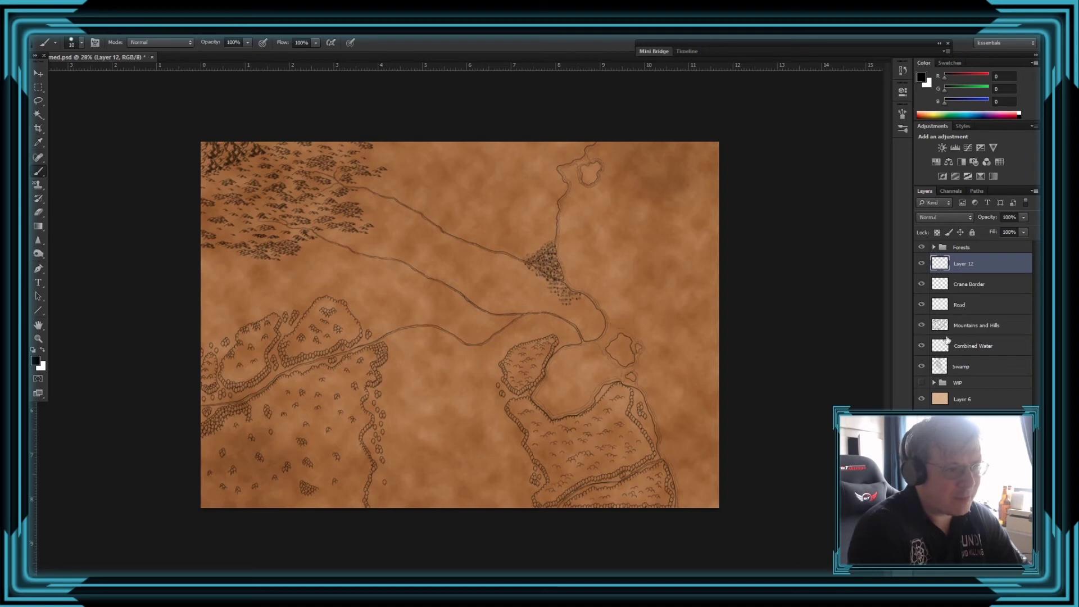
- Try to draw a dotted road on the Road layer, running north from the map's southern edge, and undo it
left_click(952, 309)
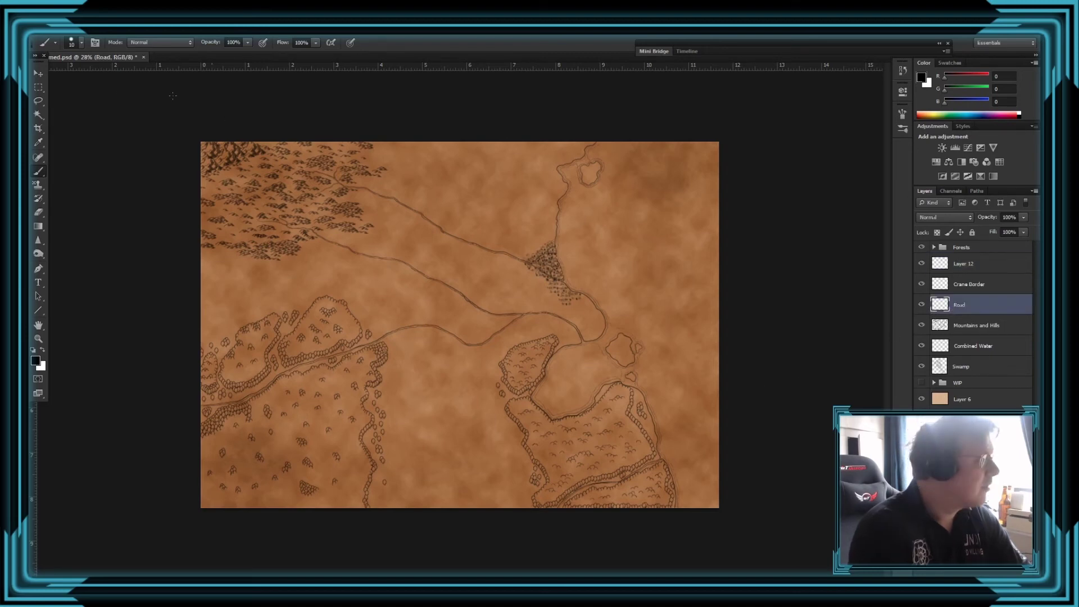
left_click(95, 42)
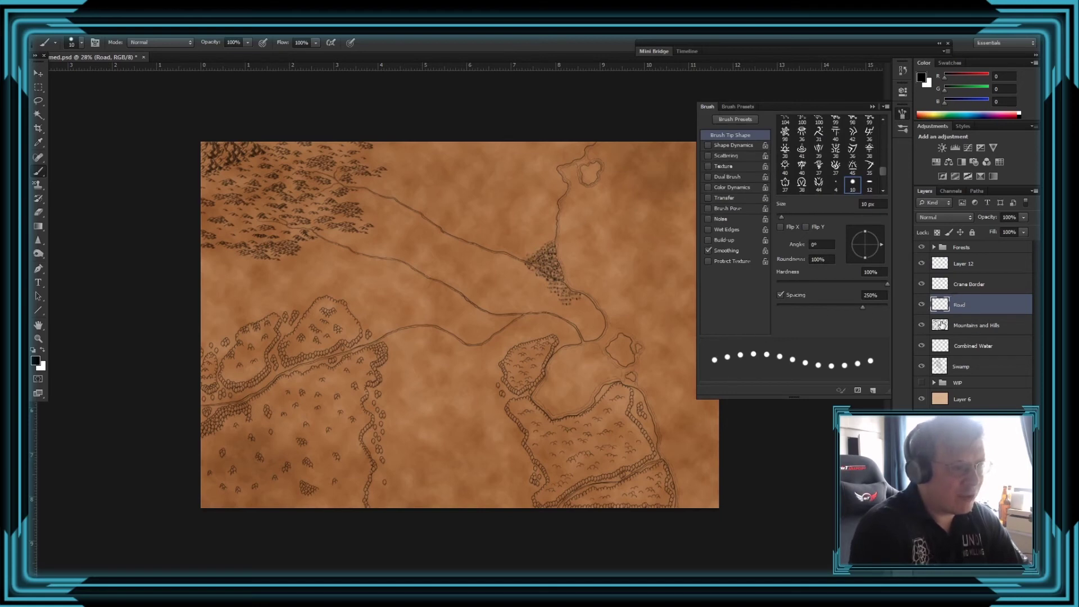
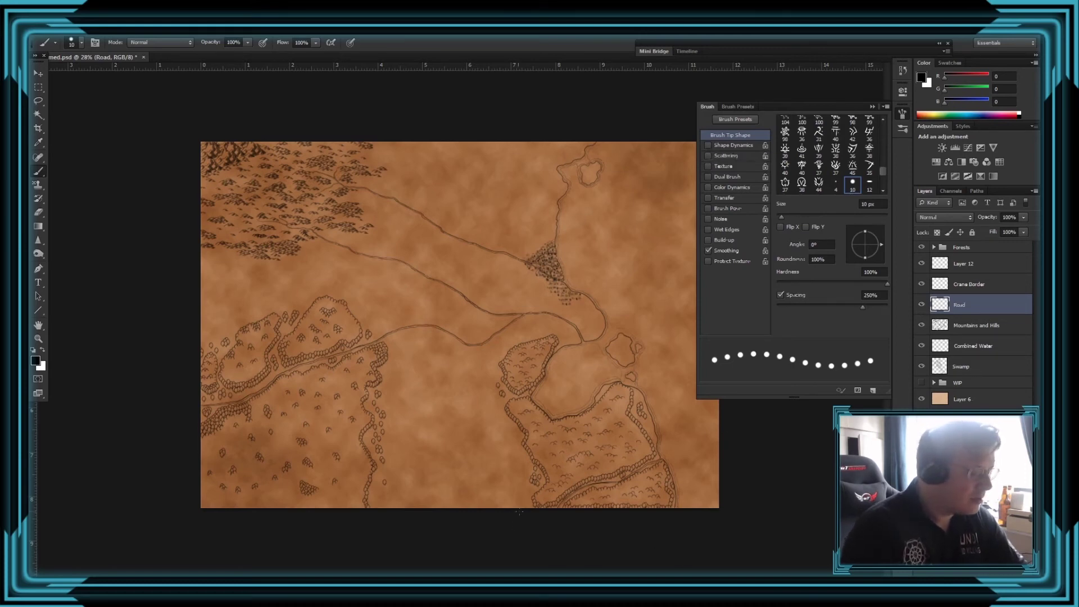
left_click_drag(507, 486, 491, 444)
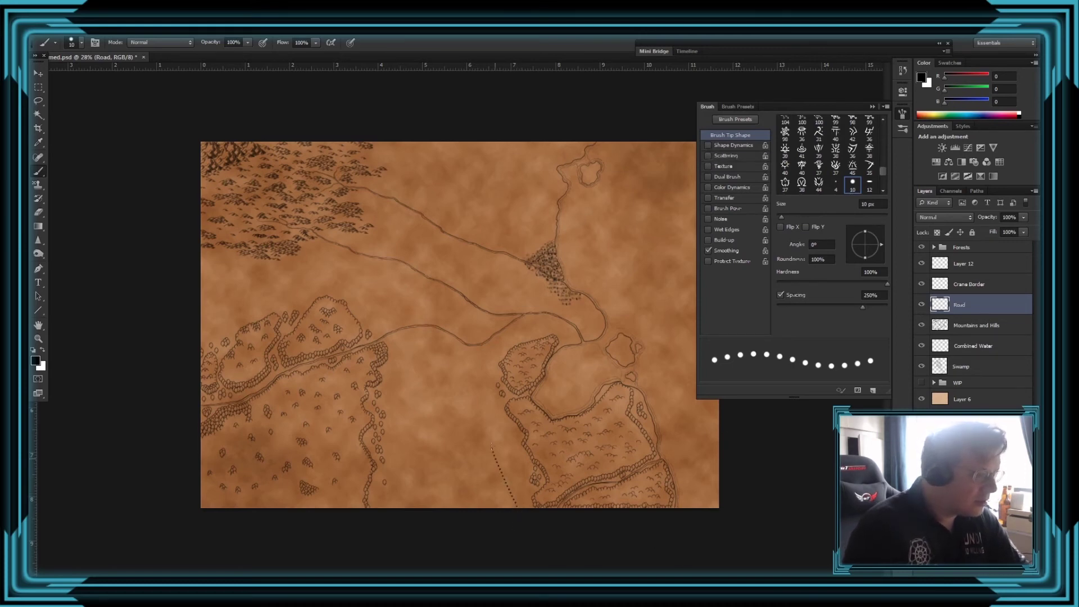
key("ctrl+alt+z")
key("ctrl+alt+z")
key("ctrl+alt+z")
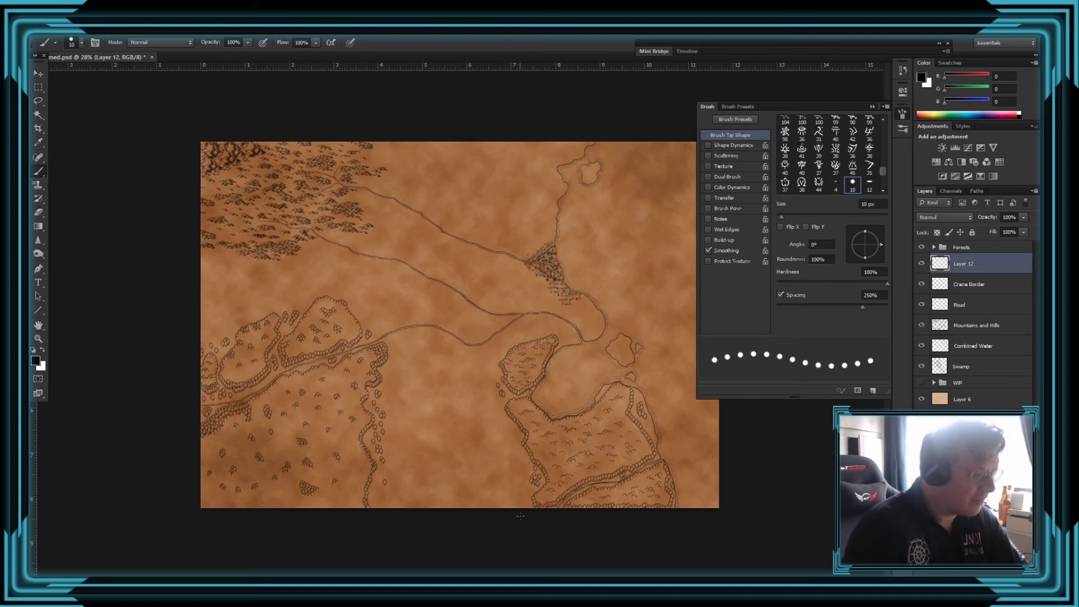
- Draw a dotted main road with the 10 px brush from the southern map edge, past the western river fork, to the northern edge
left_click_drag(505, 457, 499, 423)
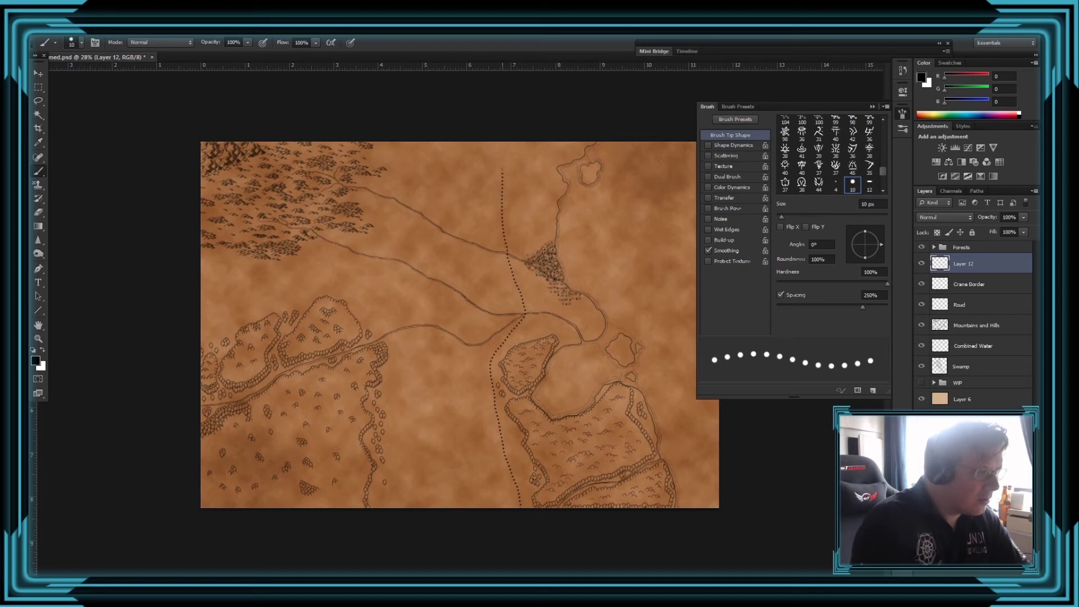
left_click_drag(501, 168, 502, 144)
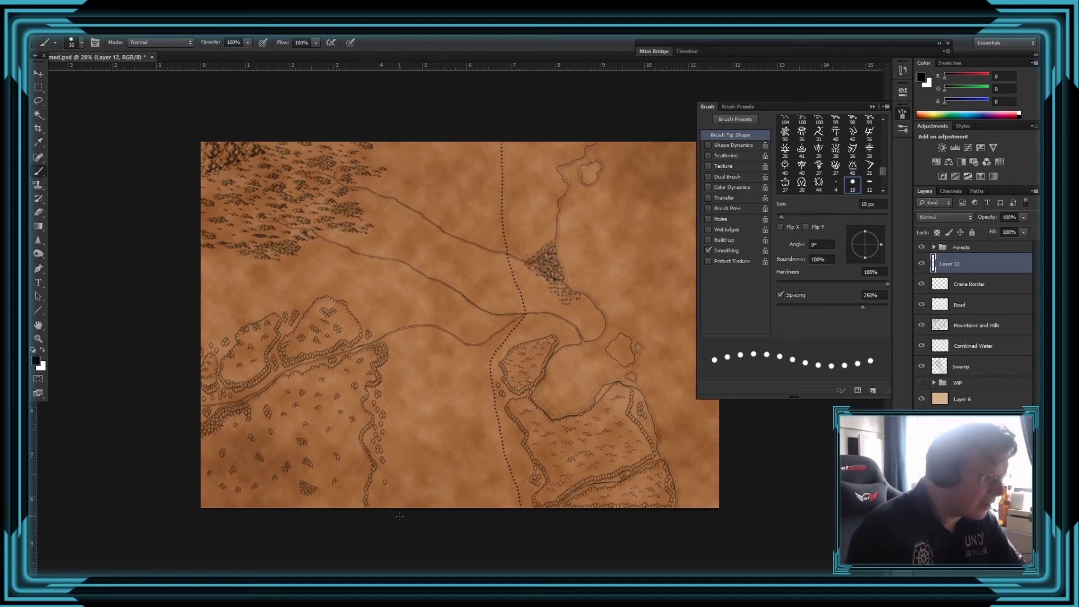
- Set the brush size to 5 px and draw a thinner dotted road curving from the southern edge to join the main road
left_click(871, 204)
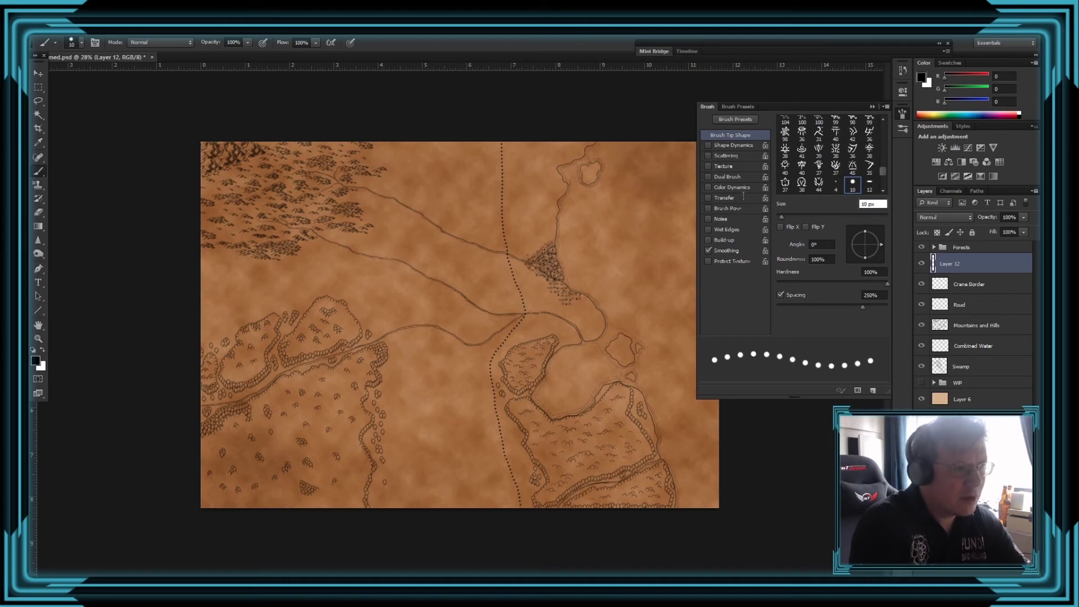
type("5")
key("Return")
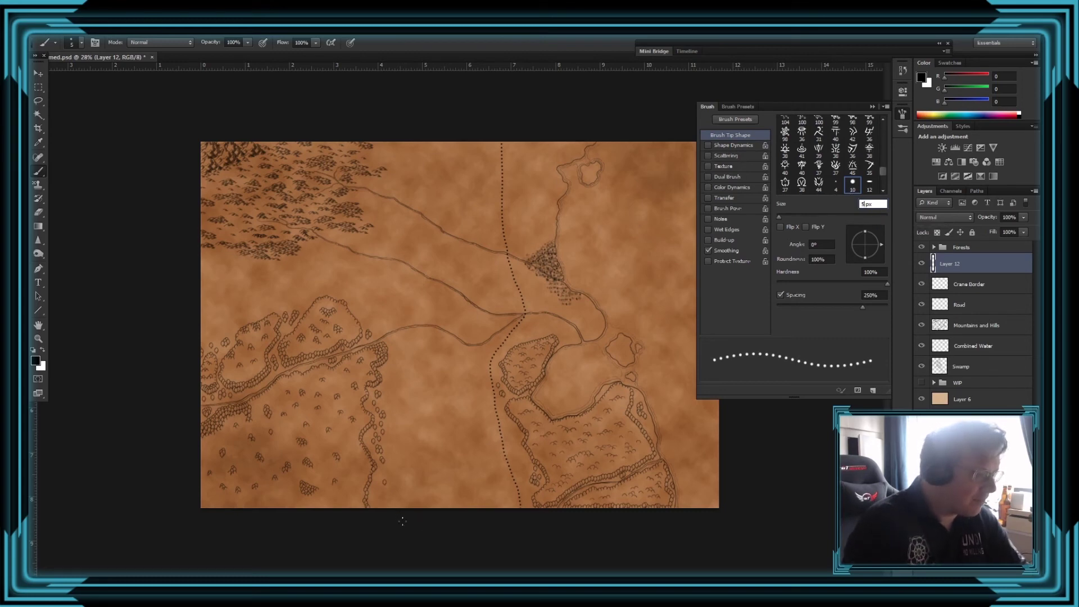
left_click_drag(405, 496, 412, 486)
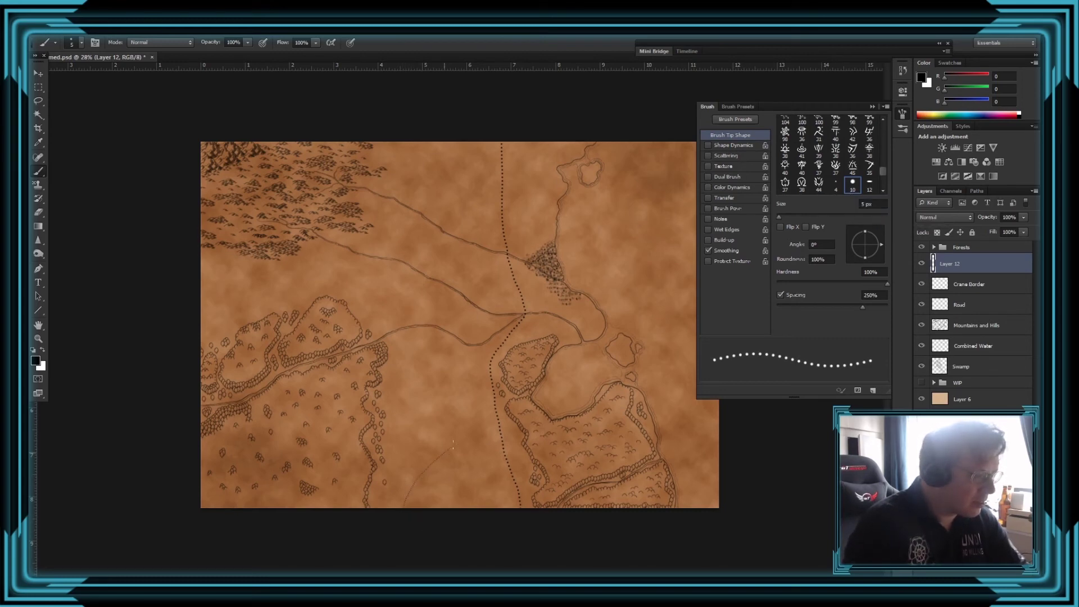
left_click_drag(453, 445, 470, 422)
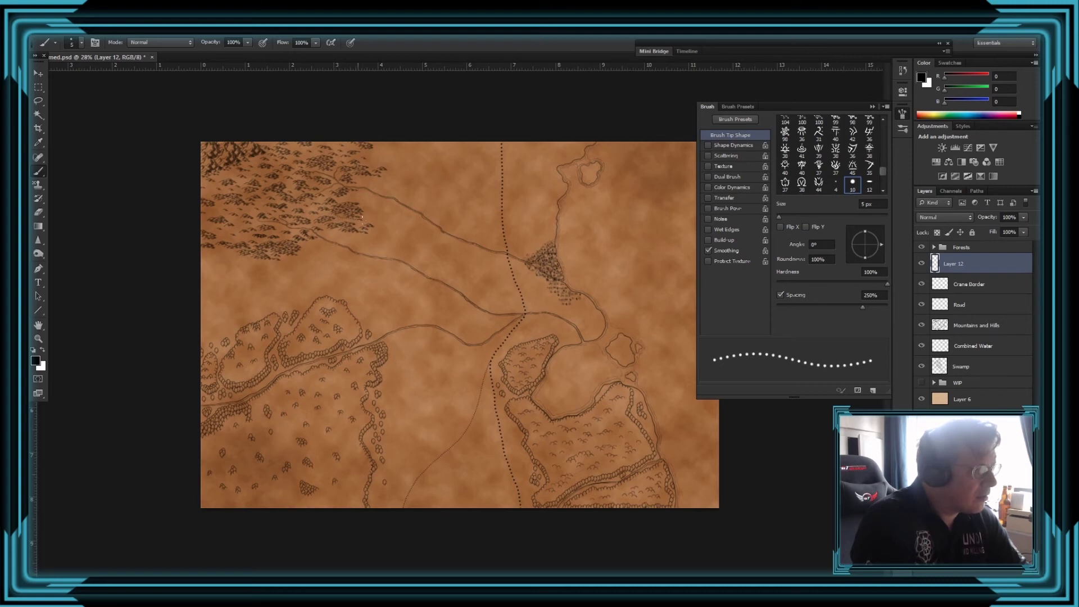
- Try to draw a thin dotted road eastward from the northwestern mountains between the two rivers, and undo it
left_click_drag(381, 220, 483, 250)
key("ctrl+z")
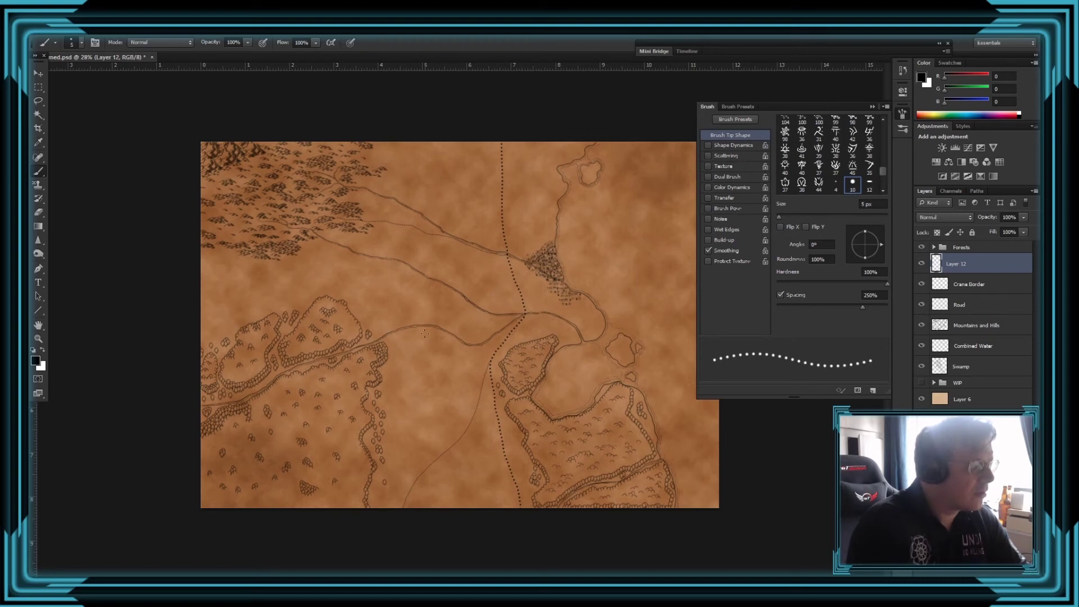
key("ctrl+z")
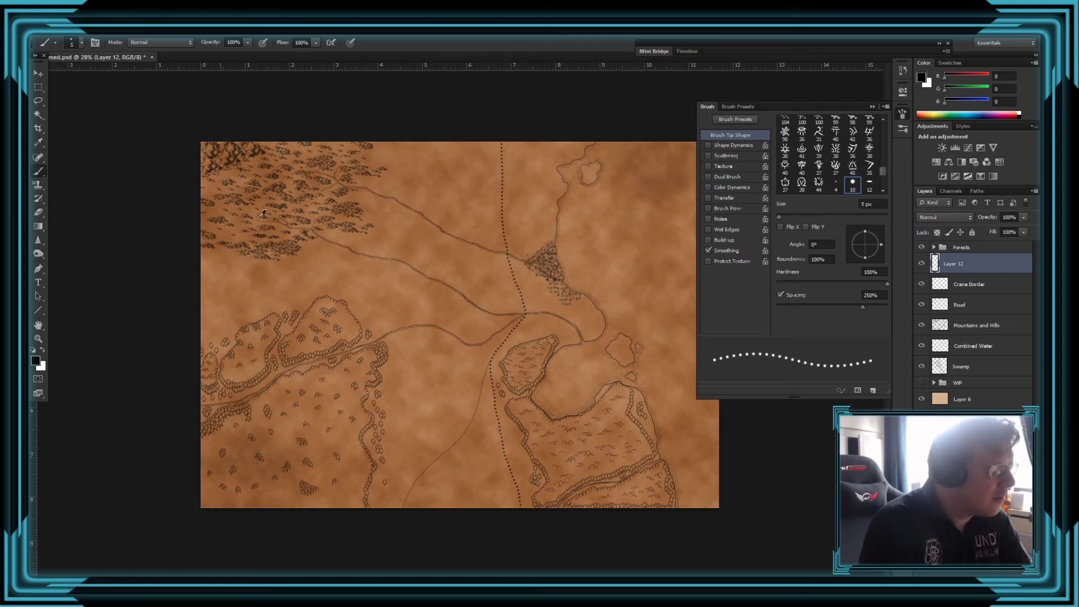
- Draw a thin dotted road from the northwestern mountains, along the north bank of the middle river, to the main road
scroll(262, 214, "up", 3)
scroll(323, 250, "up", 2)
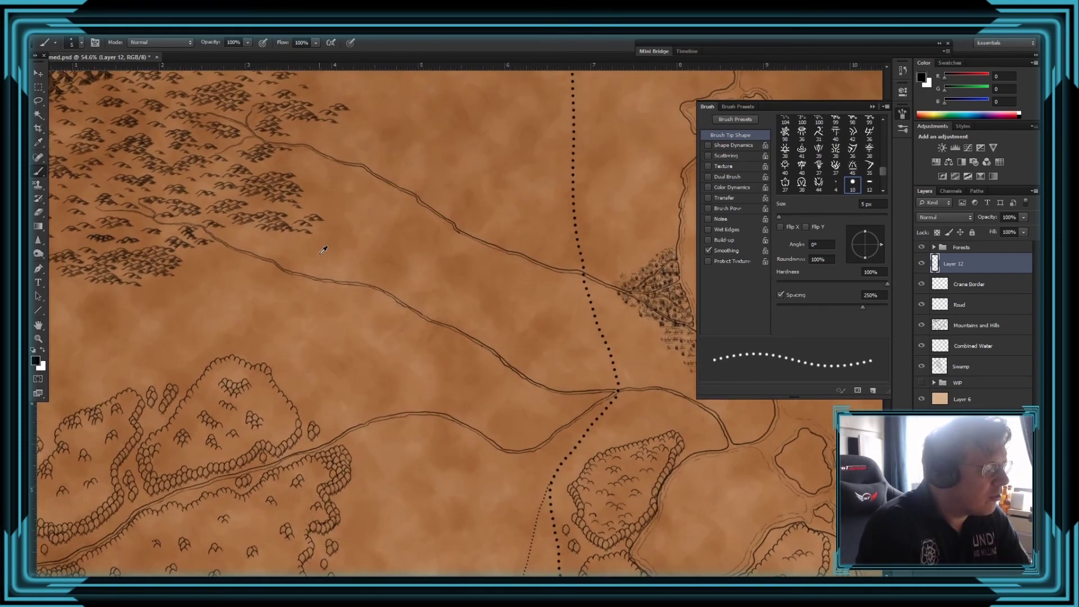
scroll(323, 250, "up", 2)
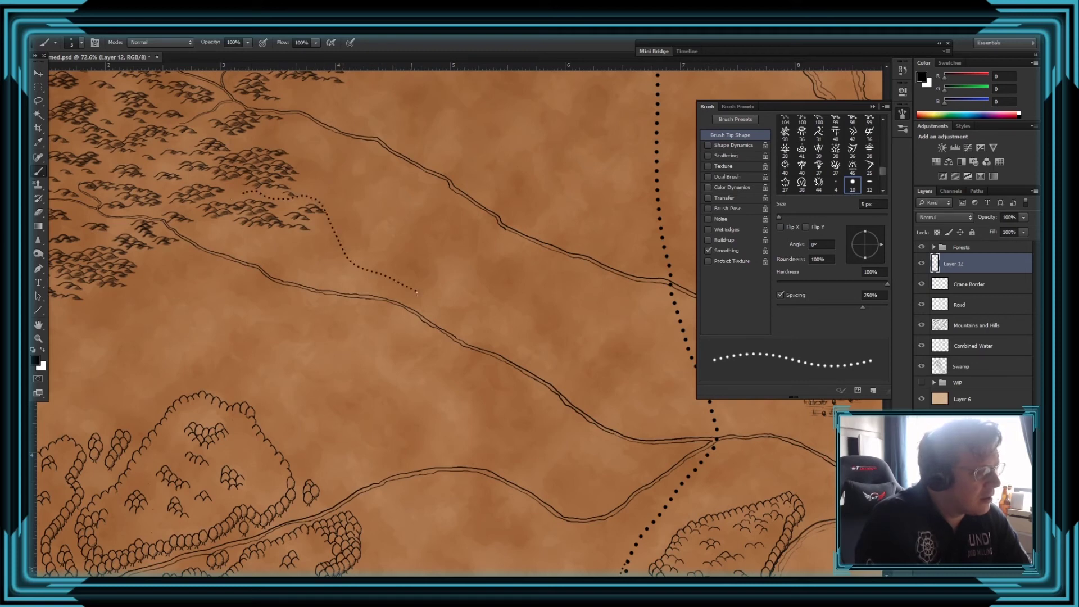
left_click_drag(416, 291, 604, 419)
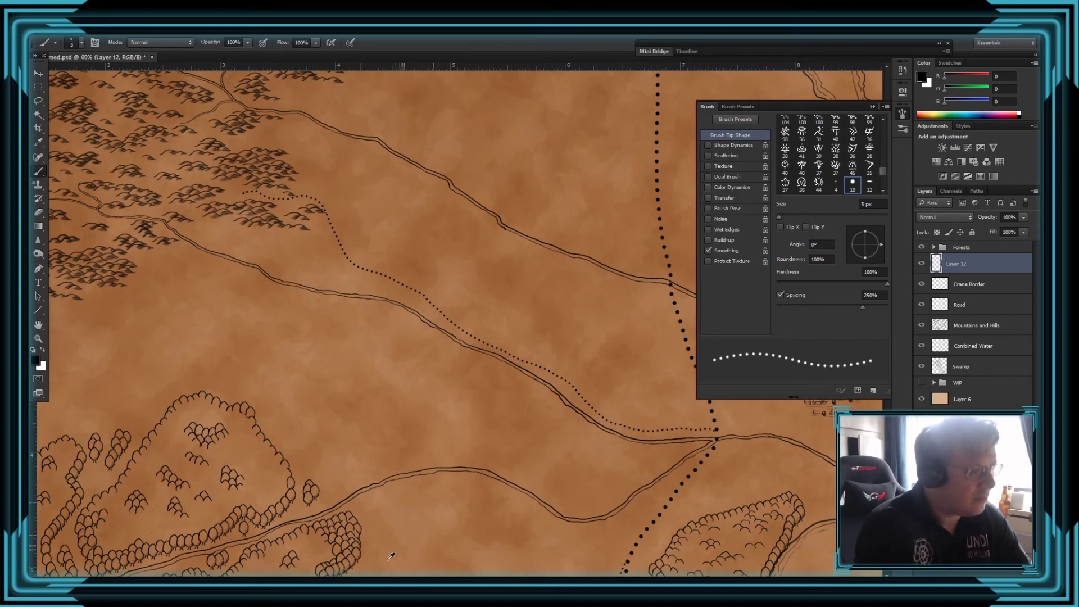
scroll(385, 514, "down", 3)
scroll(319, 409, "down", 2)
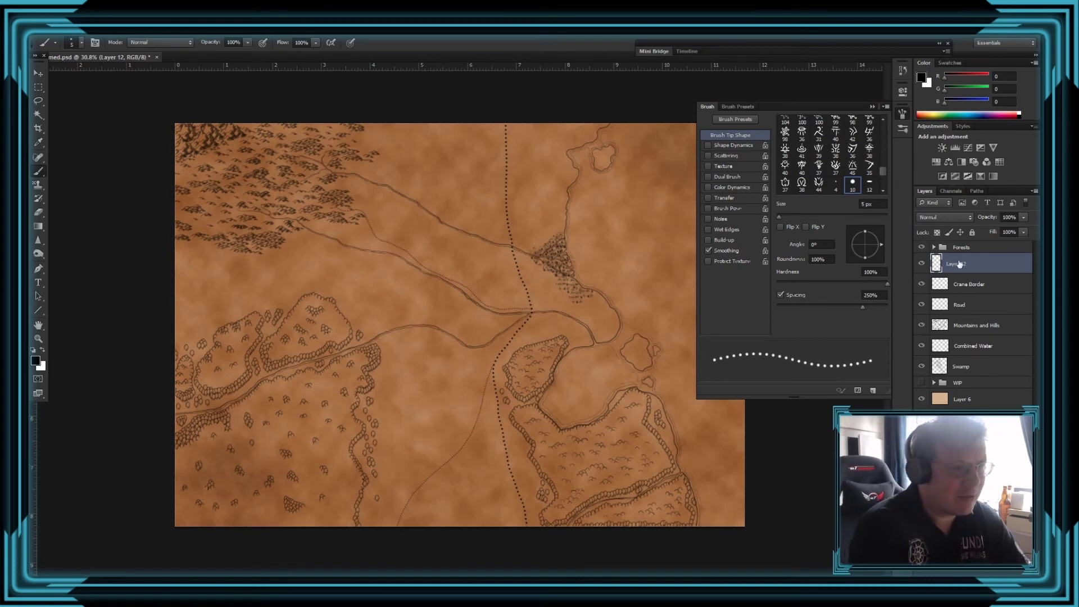
- Check which layer holds the dotted roads by toggling its visibility, and rename it as Roads
left_click(921, 263)
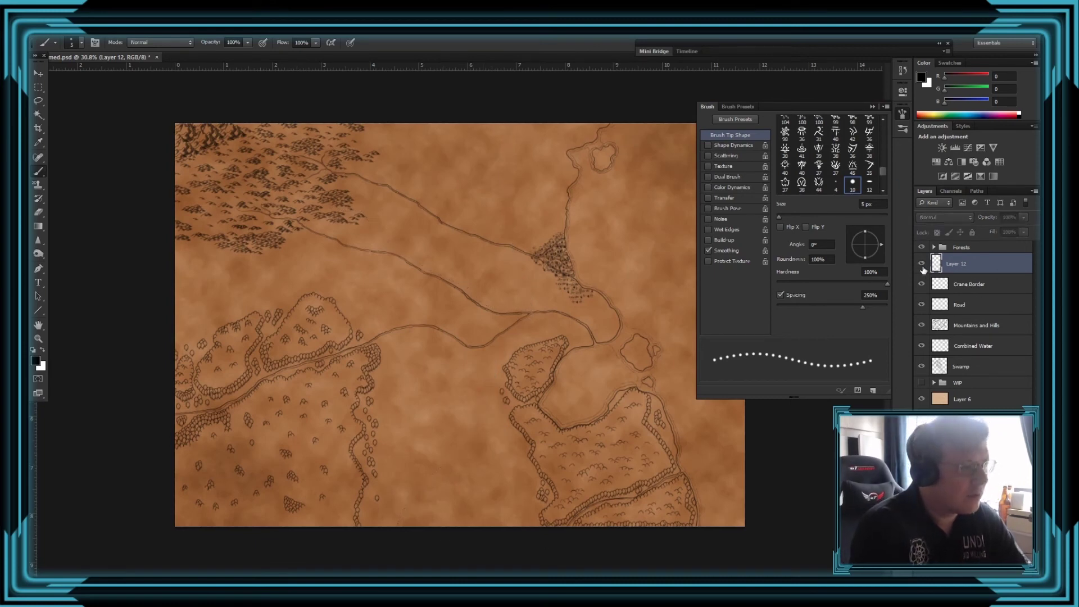
left_click(922, 265)
double_click(955, 264)
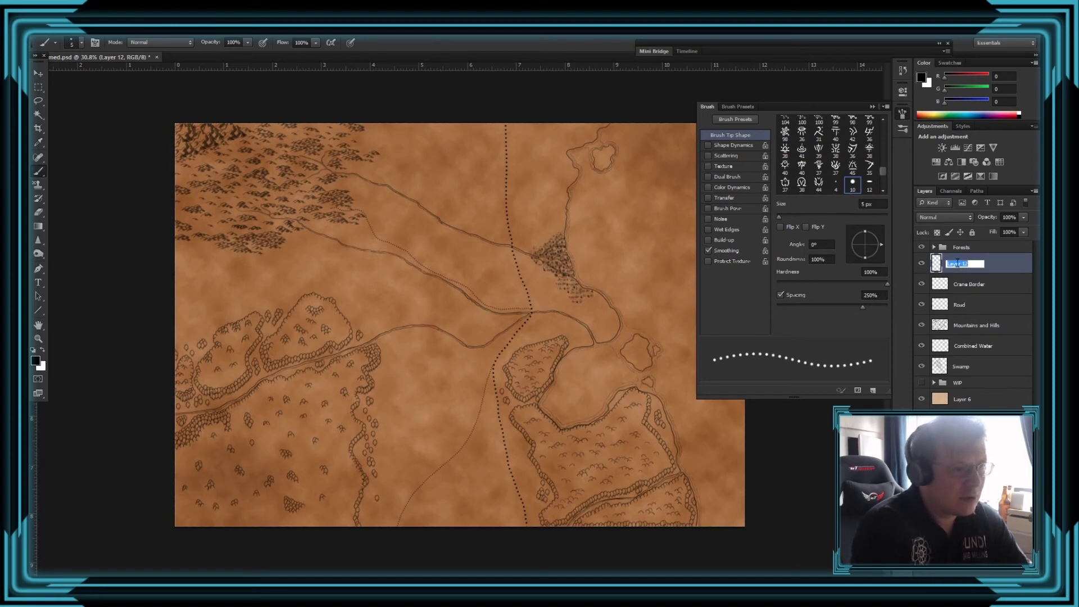
type("Ropads")
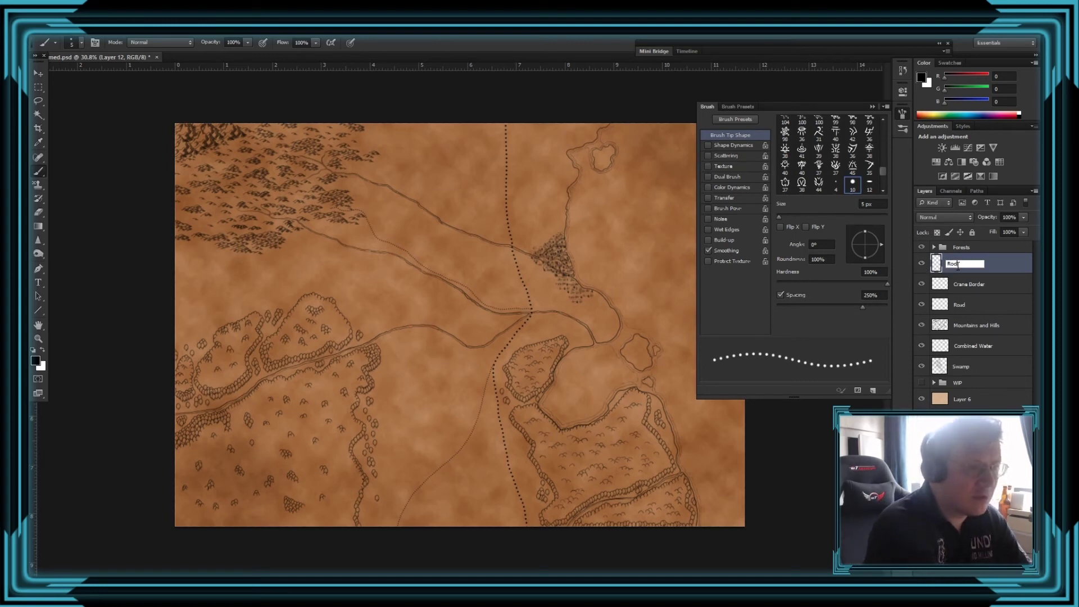
key("Return")
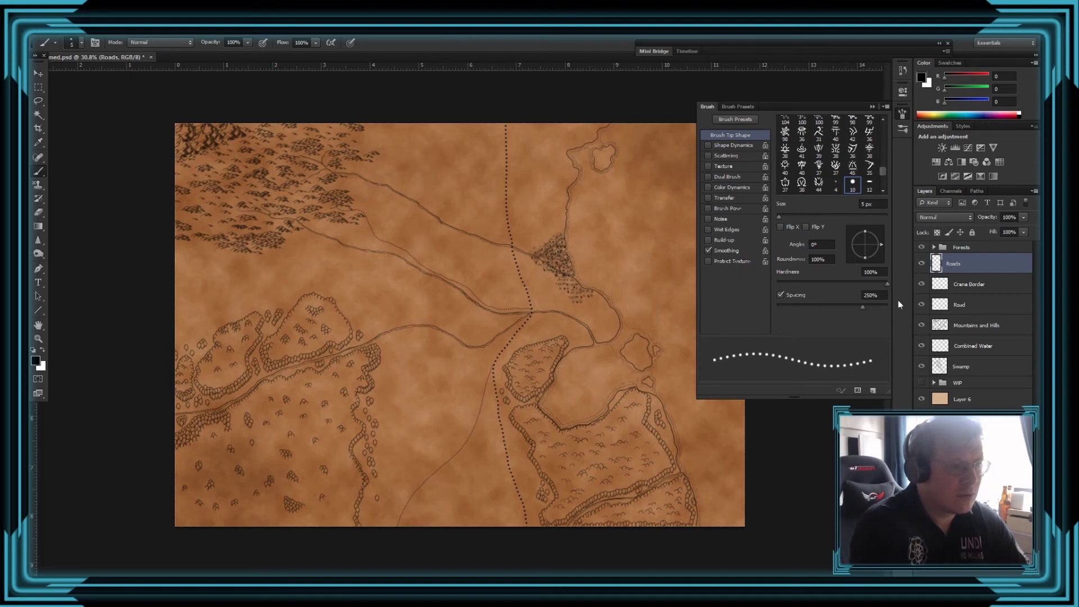
left_click(921, 263)
left_click(921, 265)
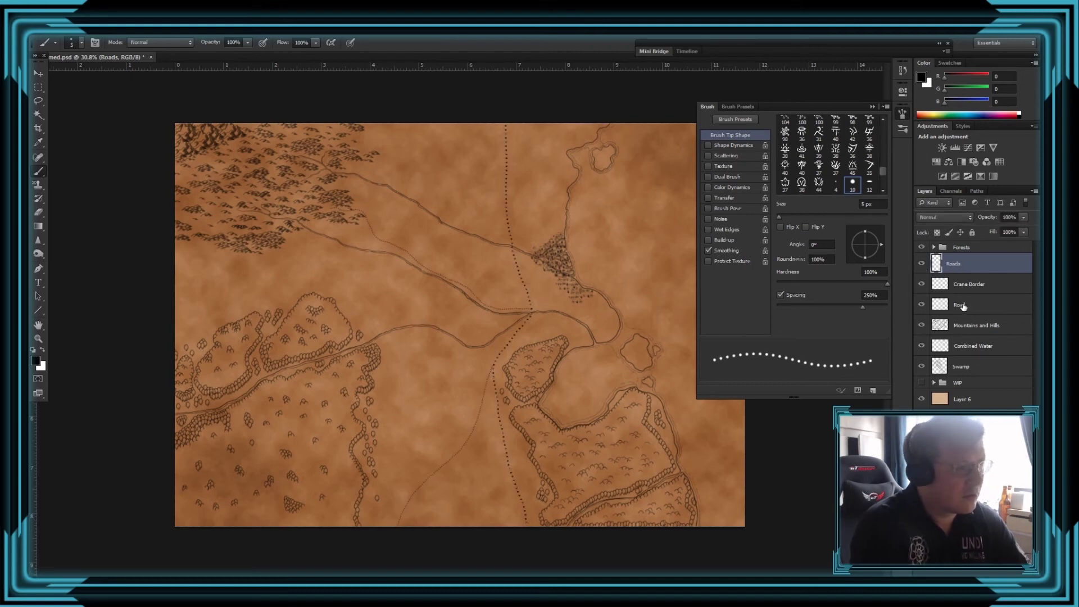
- Delete the old Road layer and move the Roads layer below Crane Border
left_click(962, 310)
key("Delete")
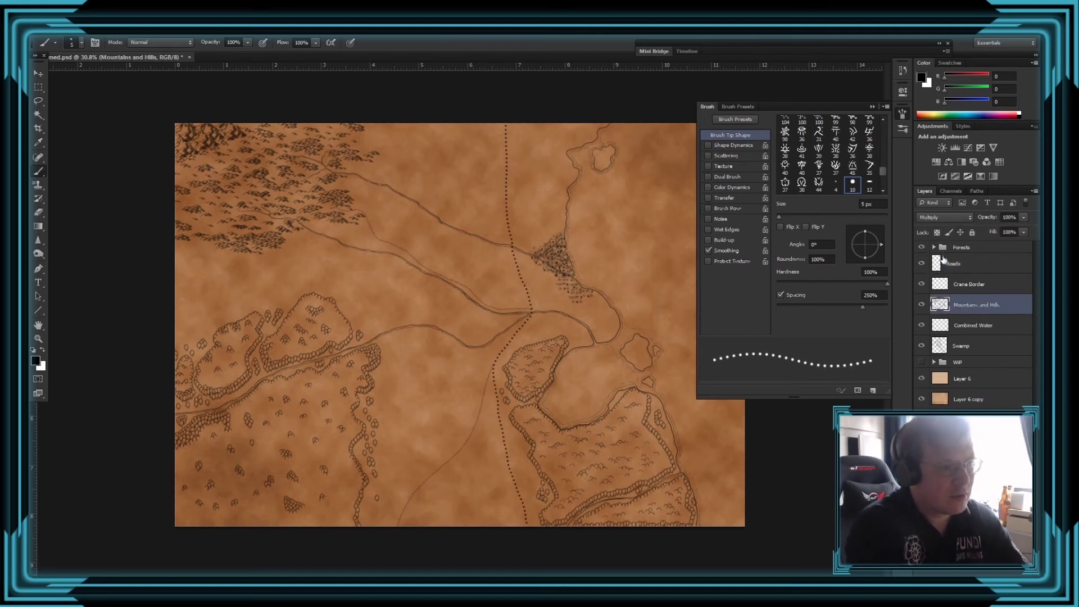
left_click_drag(943, 269, 946, 298)
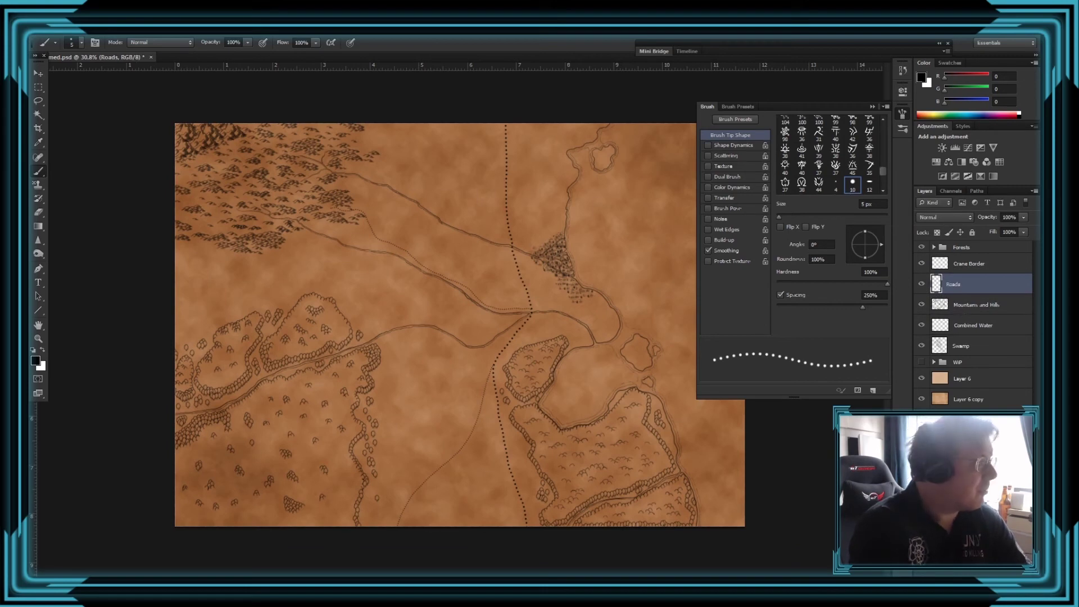
- Switch to the 12 px Borders brush preset
left_click(81, 42)
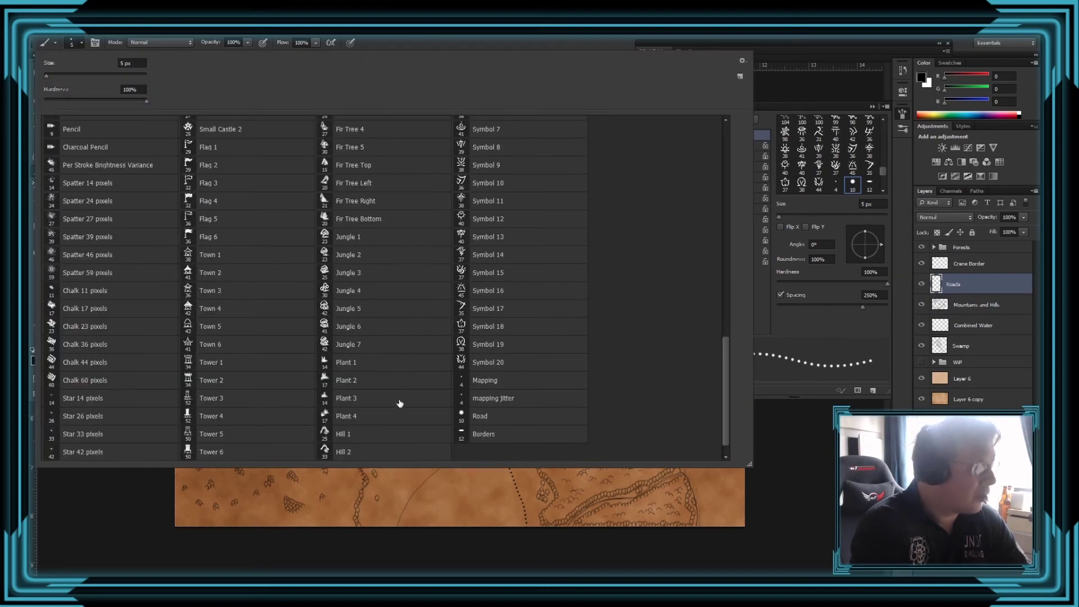
left_click(502, 440)
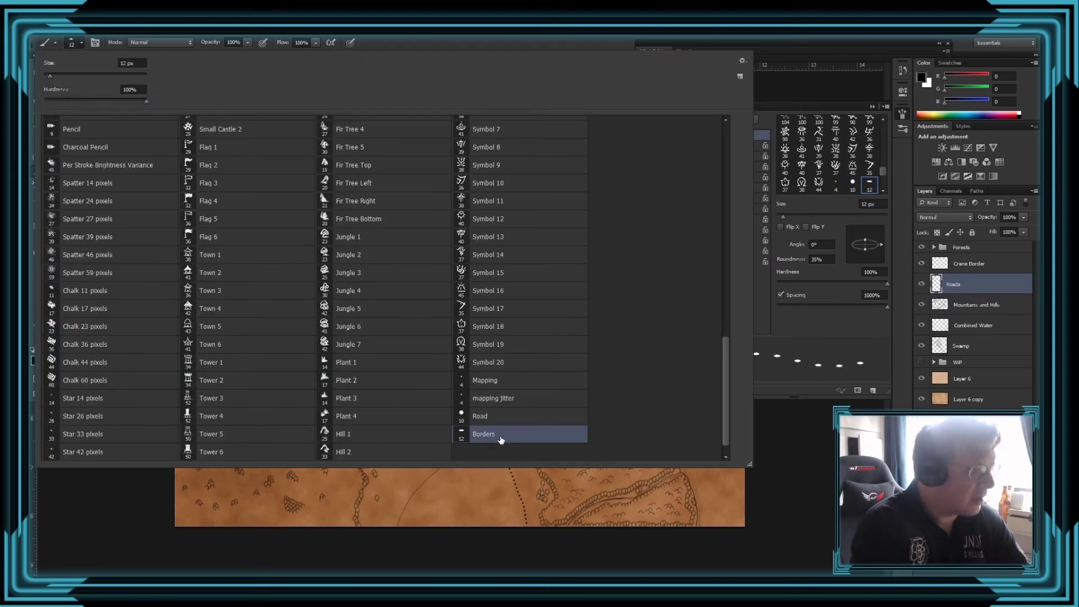
left_click(833, 327)
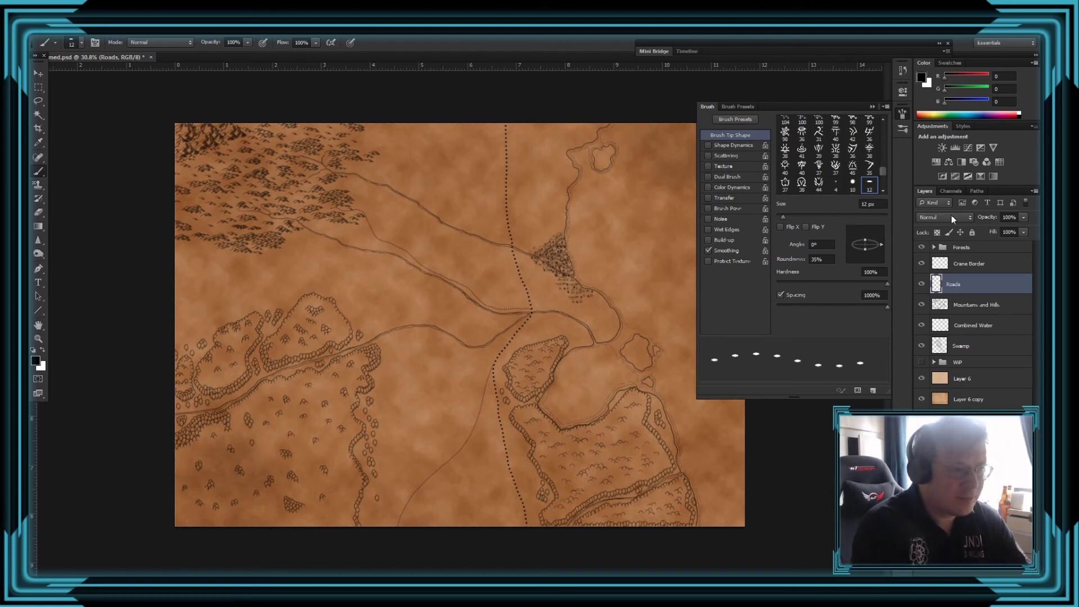
- Try to draw a dashed border across the southern plains to the main road, and undo it along with an extra layer
left_click(980, 271)
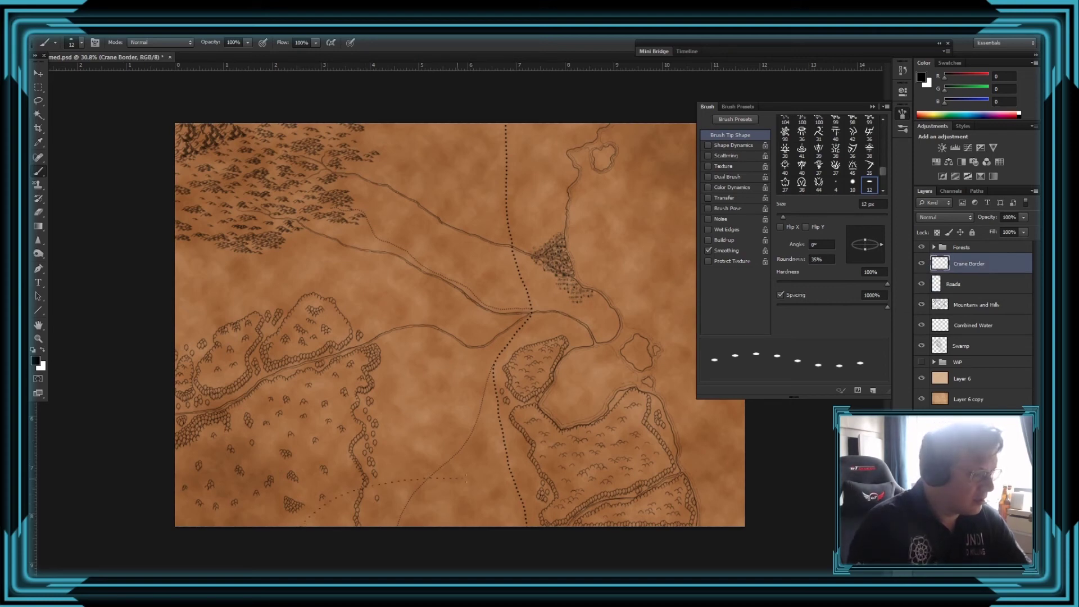
key("Return")
key("alt+bracketleft")
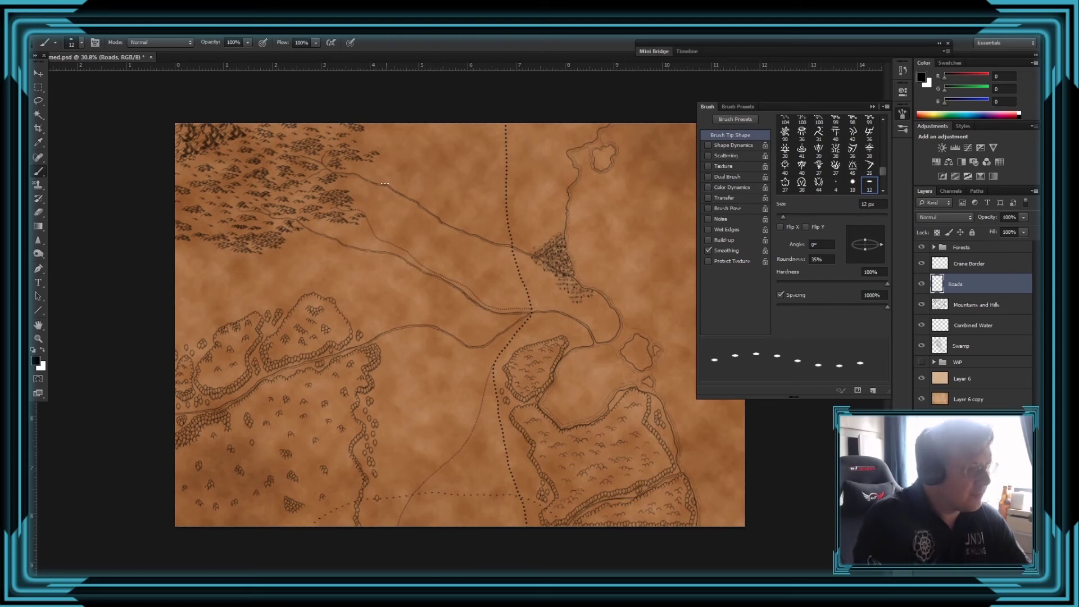
key("ctrl+shift+alt+n")
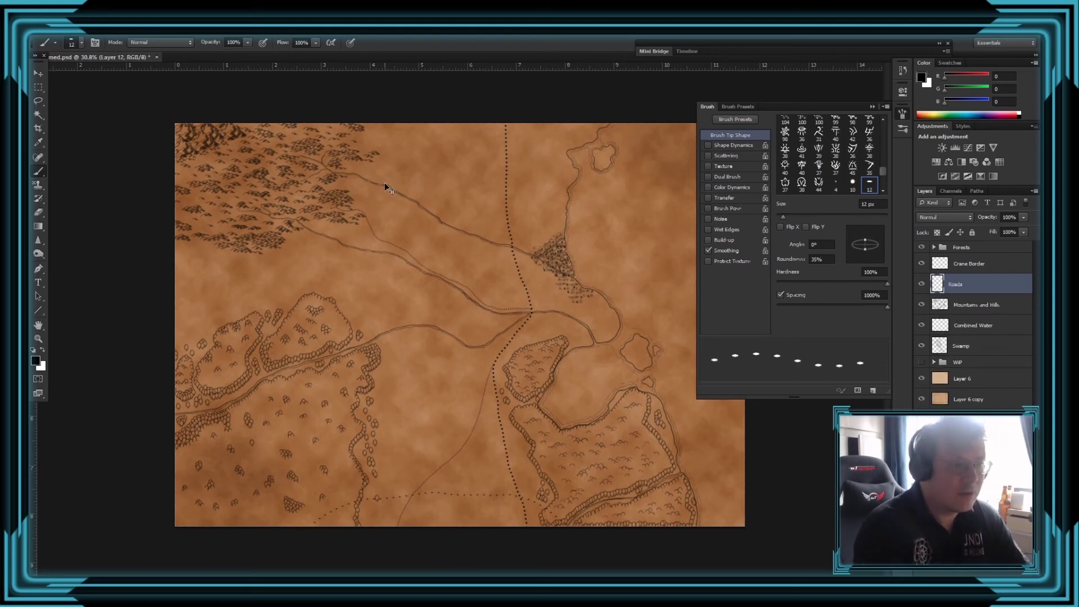
key("ctrl+z")
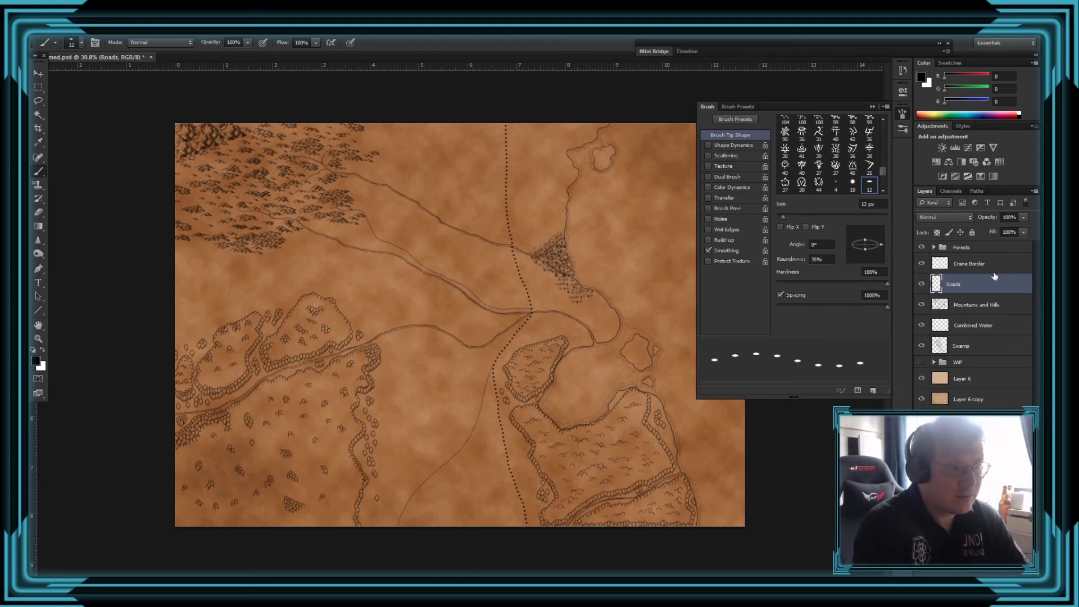
- Draw the dashed southern border on the Crane Border layer, and add a layer named North Border above it
left_click(992, 265)
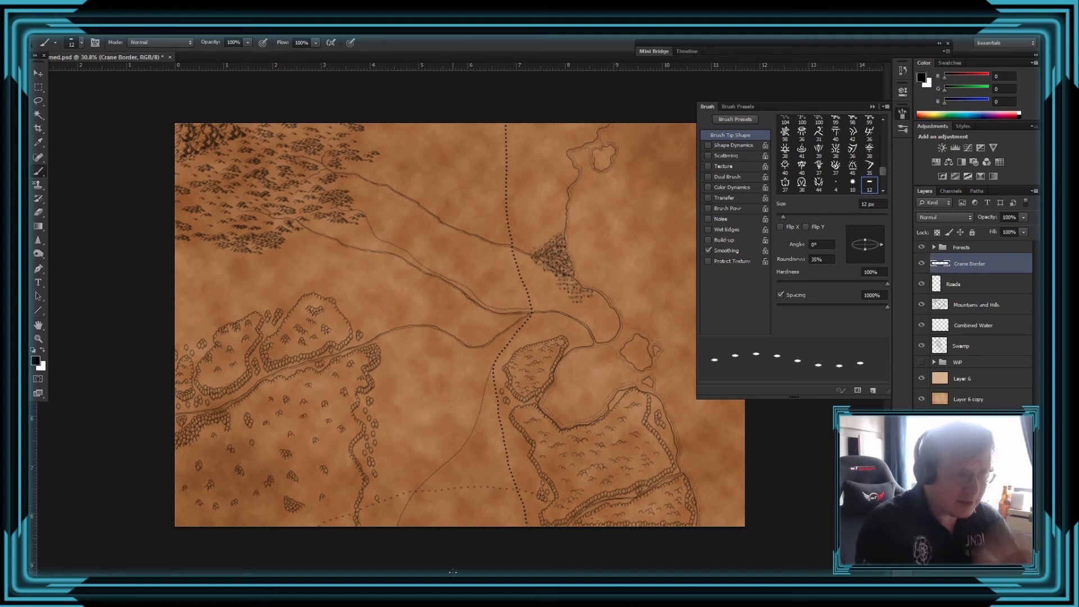
key("ctrl+shift+alt+n")
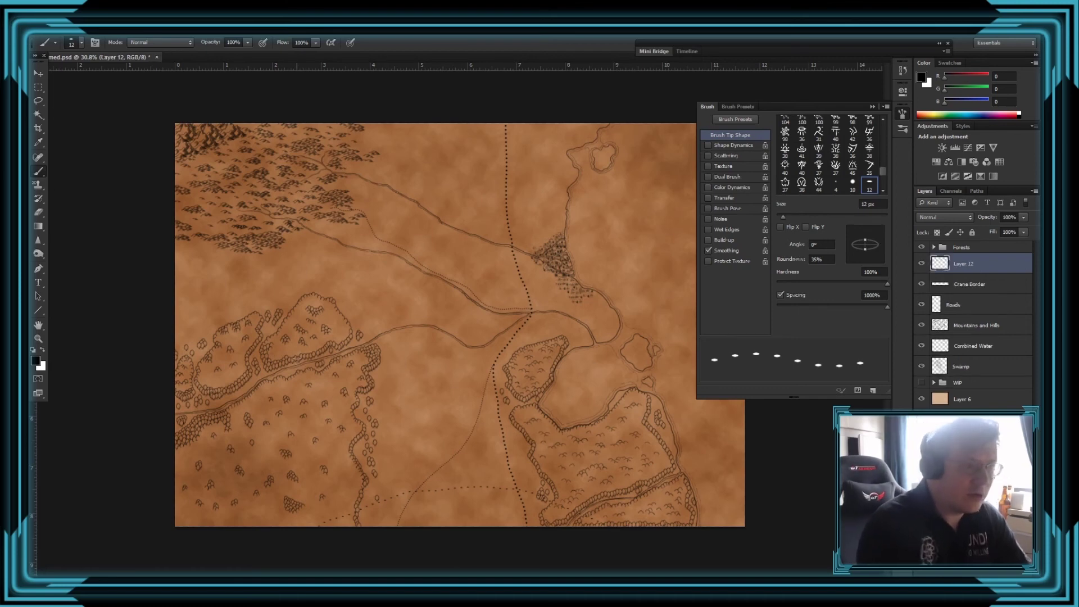
double_click(963, 264)
type("Nor")
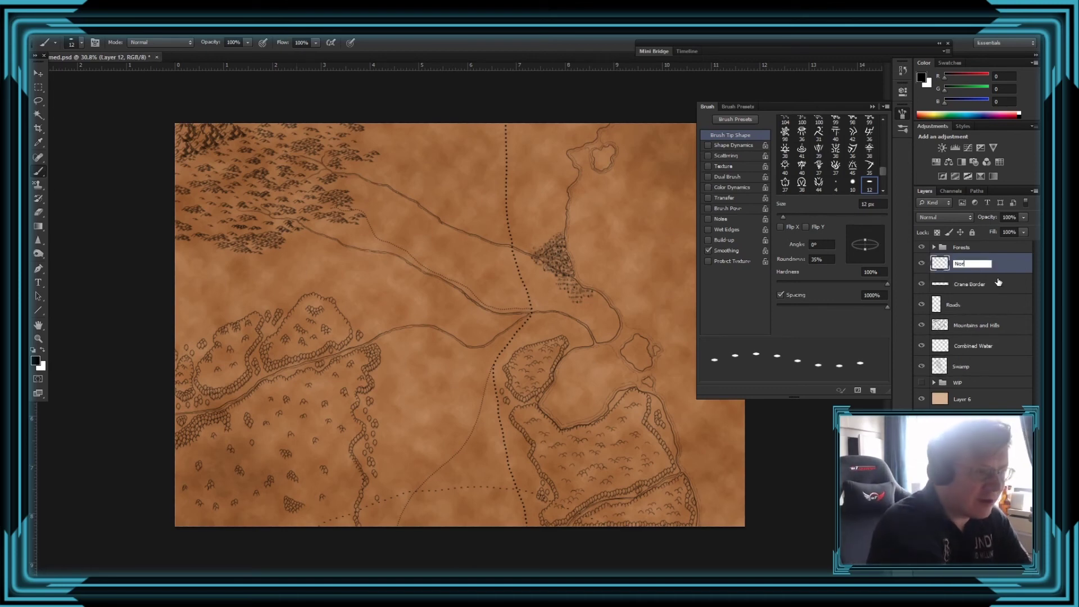
type("th Berder")
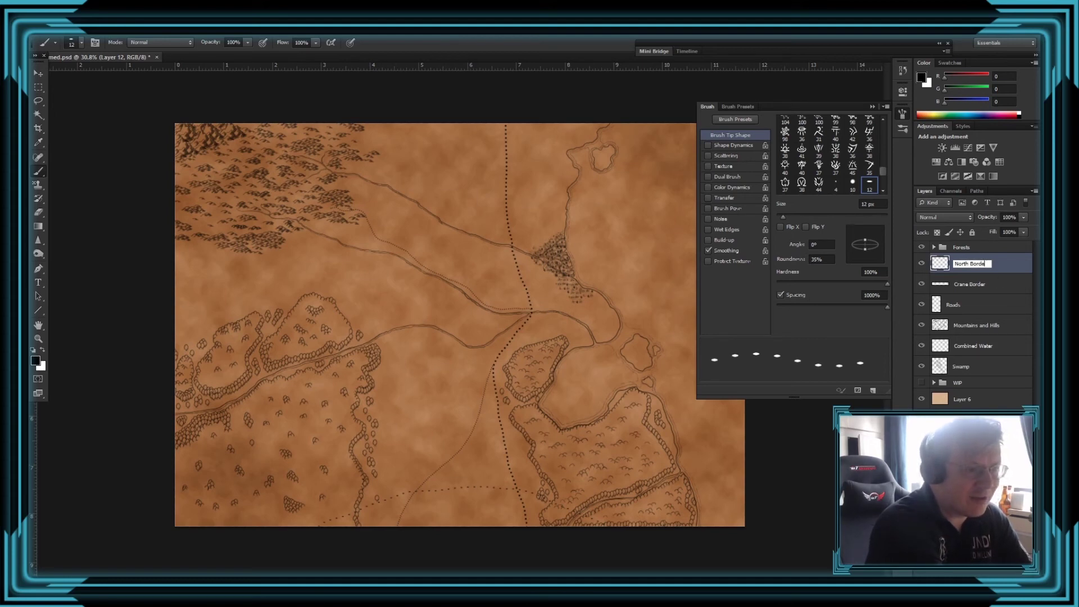
key("Return")
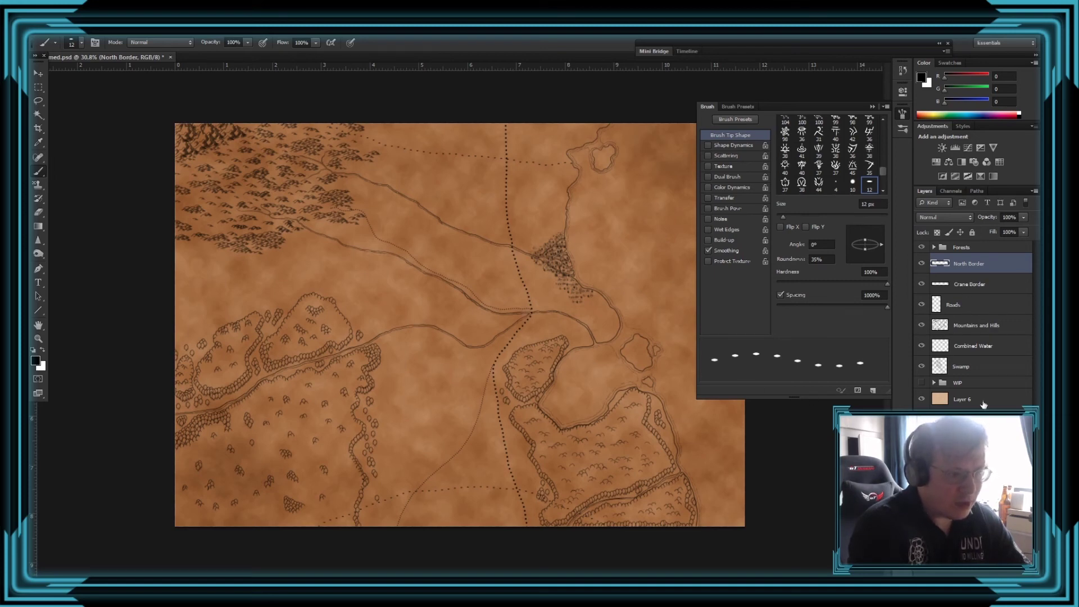
- Add an Outer Glow effect to the North Border layer, with Color Overlay turned off
left_click(939, 579)
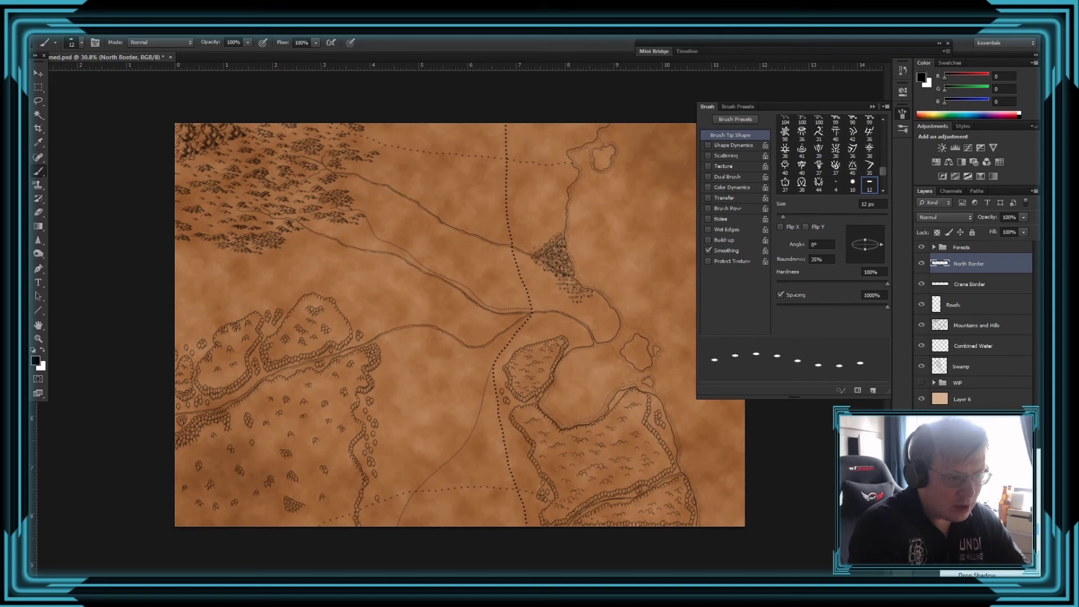
left_click(975, 529)
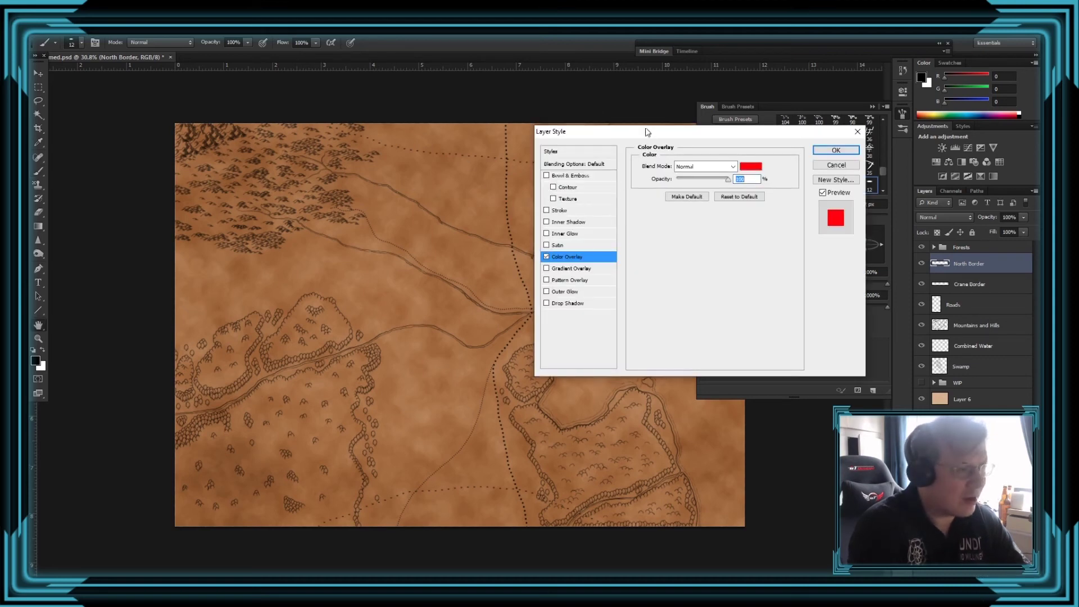
left_click(547, 257)
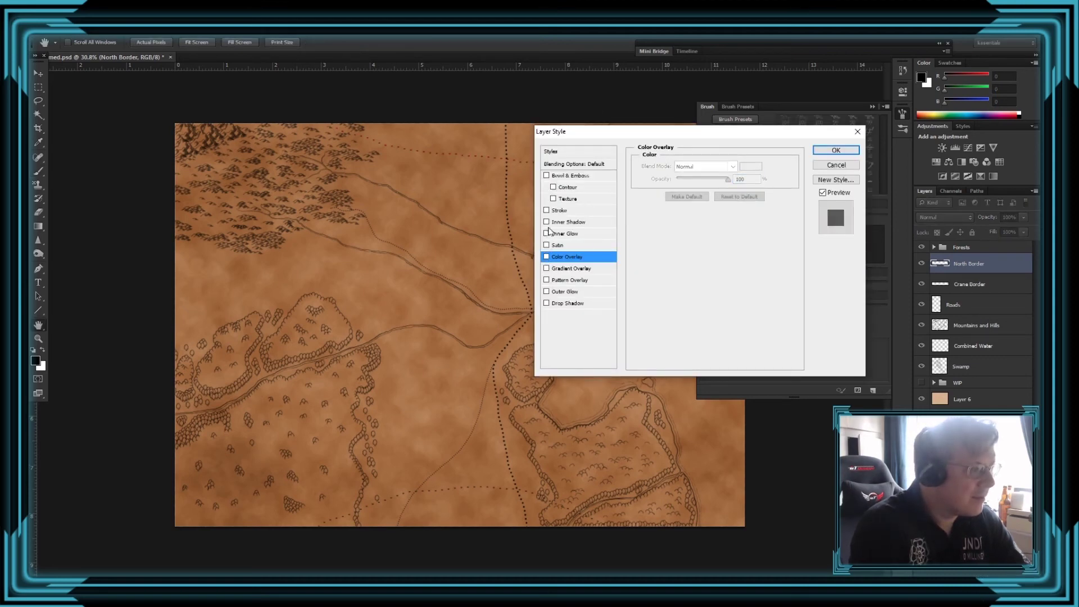
left_click(547, 291)
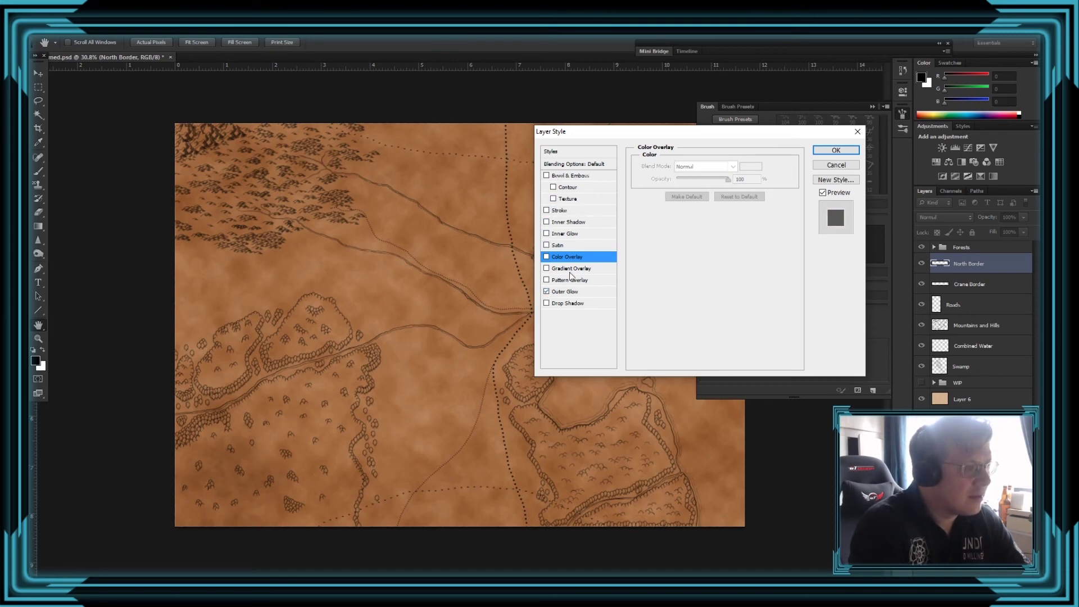
left_click(576, 290)
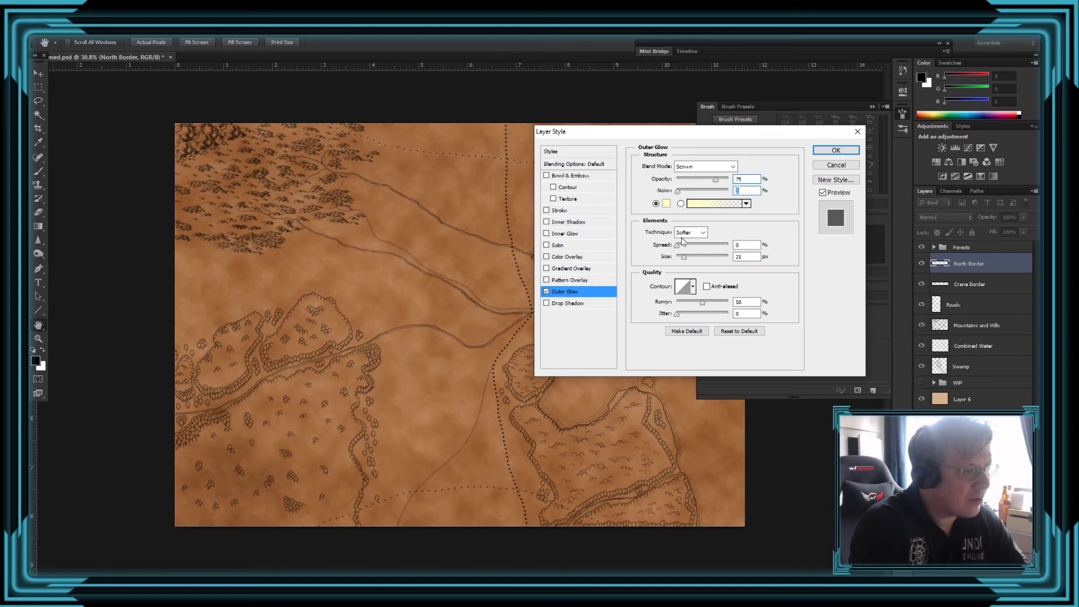
- Set the Outer Glow's noise to 2%, spread to 3%, size to 20 px and opacity to about 46%
type("2")
key("Tab")
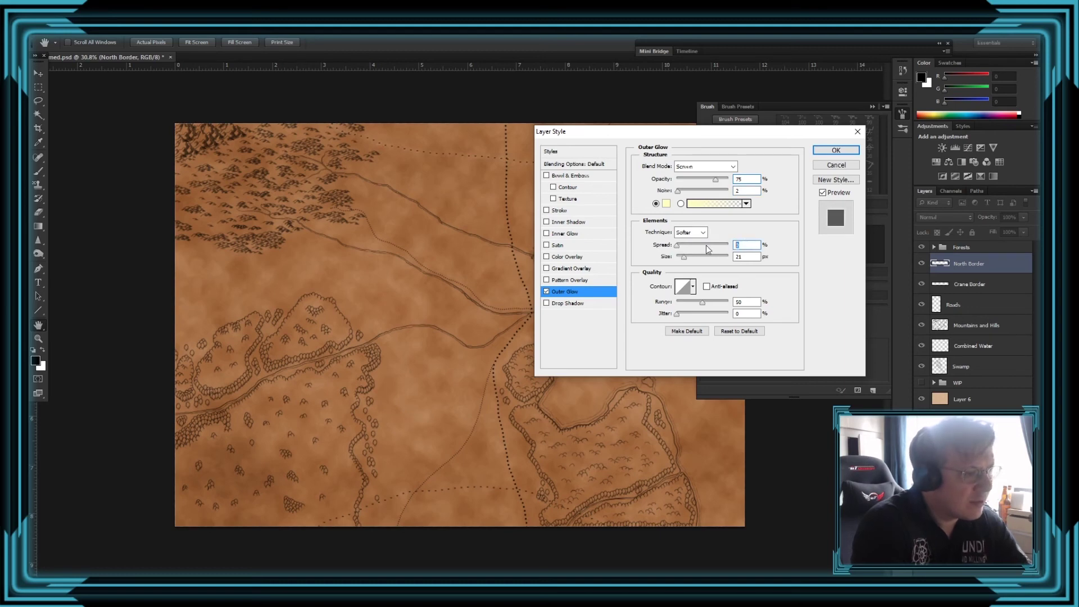
type("3")
key("Tab")
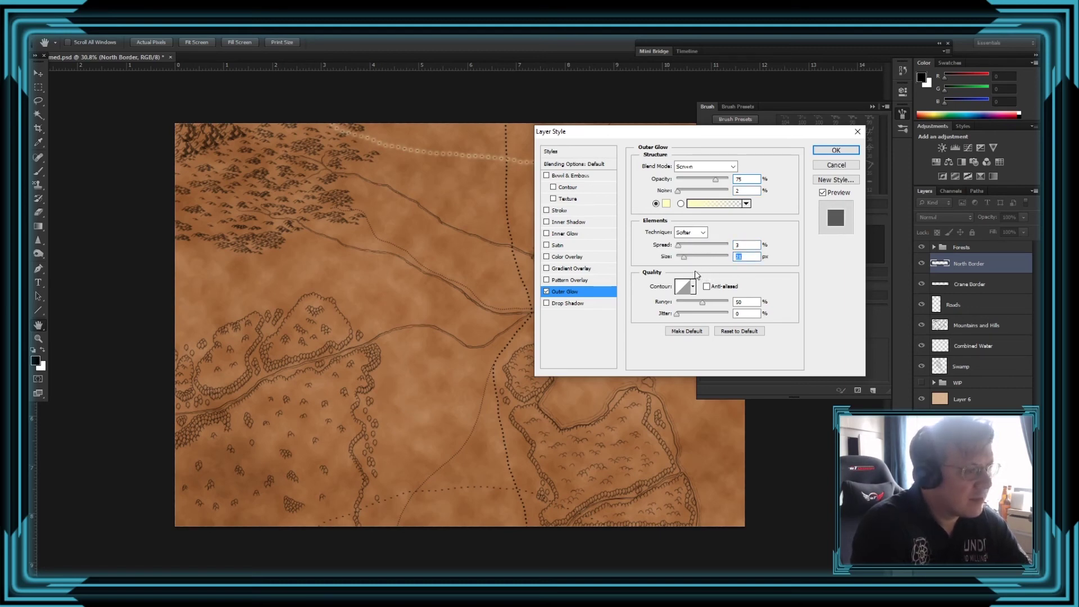
type("6")
key("Tab")
type("10")
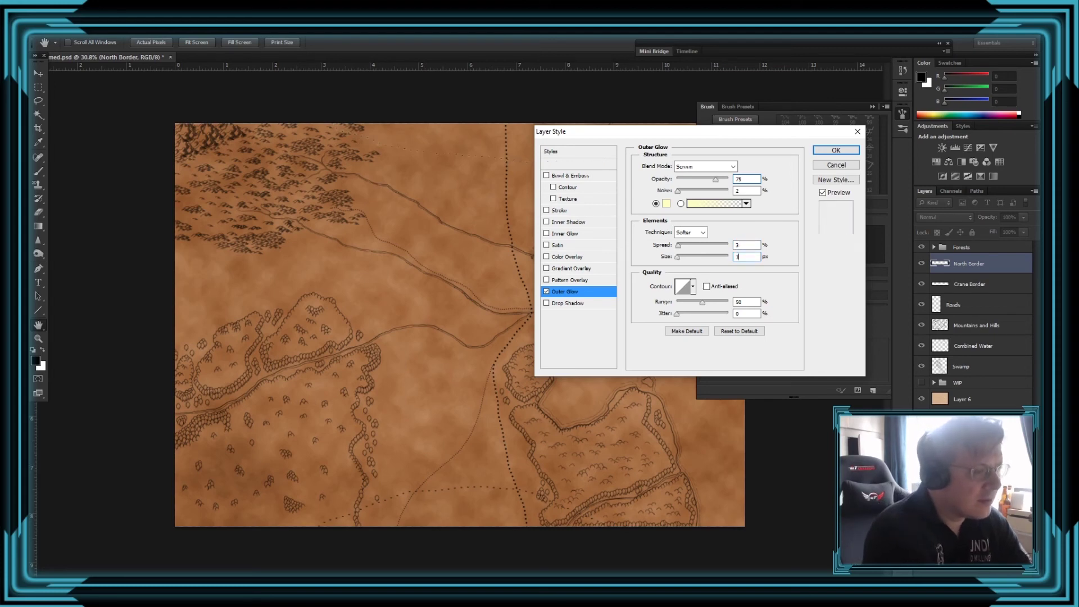
key("BackSpace")
type("20")
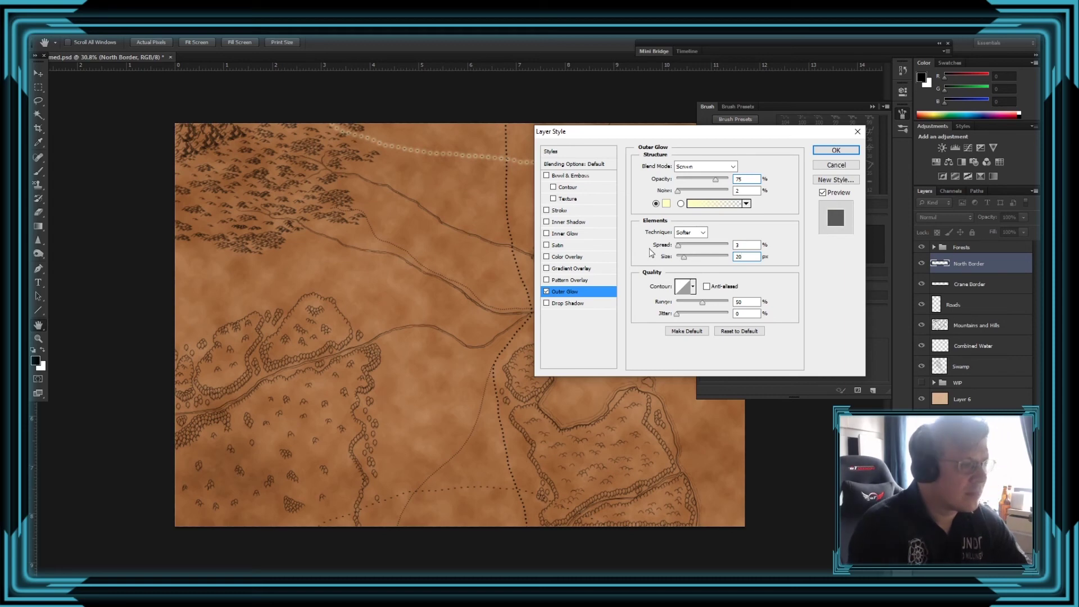
left_click_drag(715, 183, 701, 183)
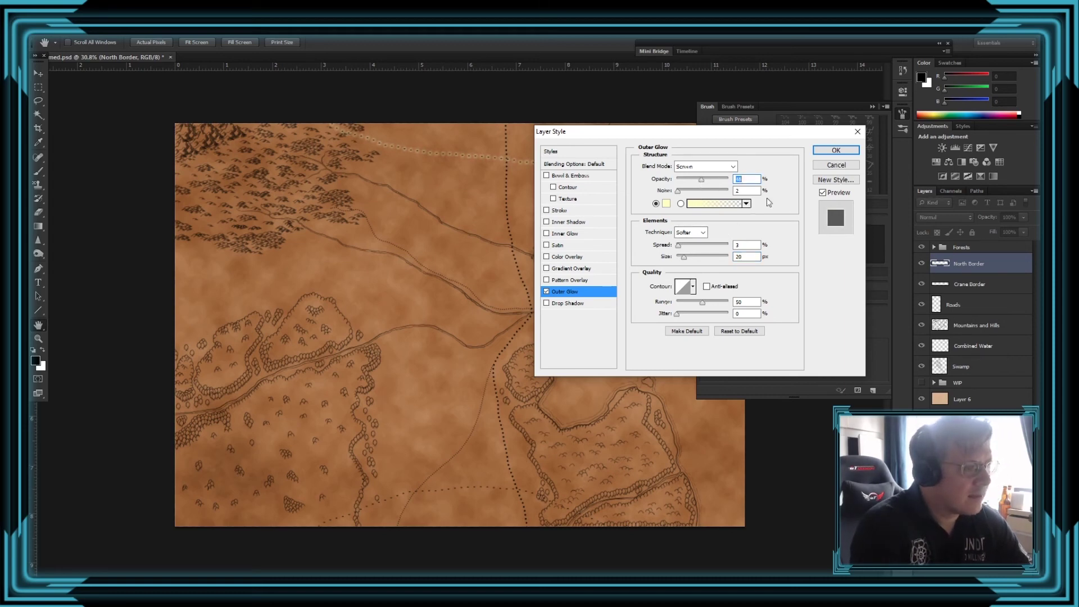
- Save the glow settings as a layer style named Border, and apply the effect to North Border
left_click(828, 181)
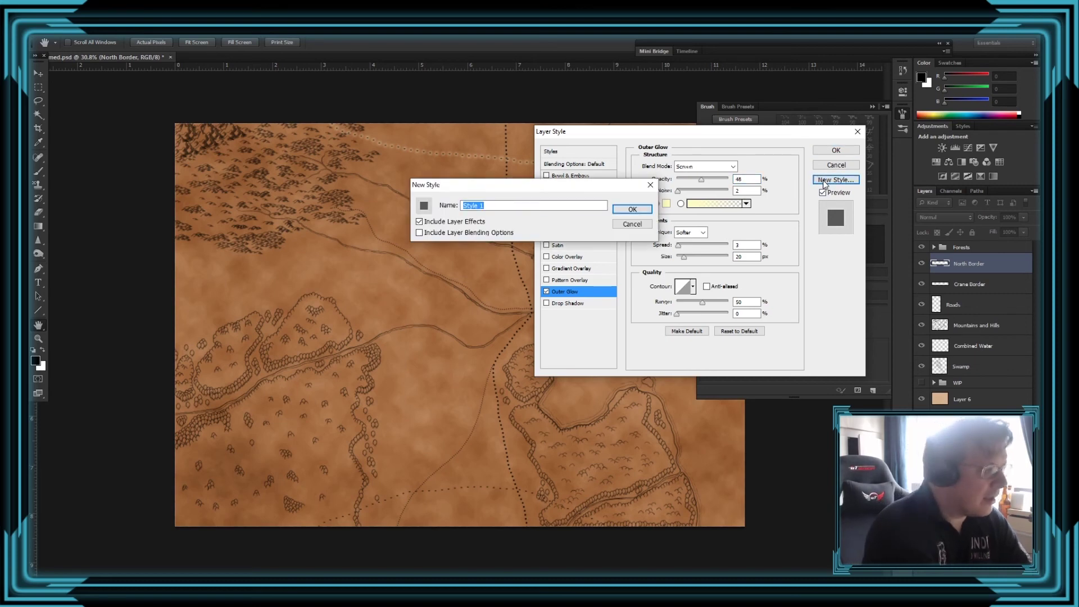
type("Mpoap Border")
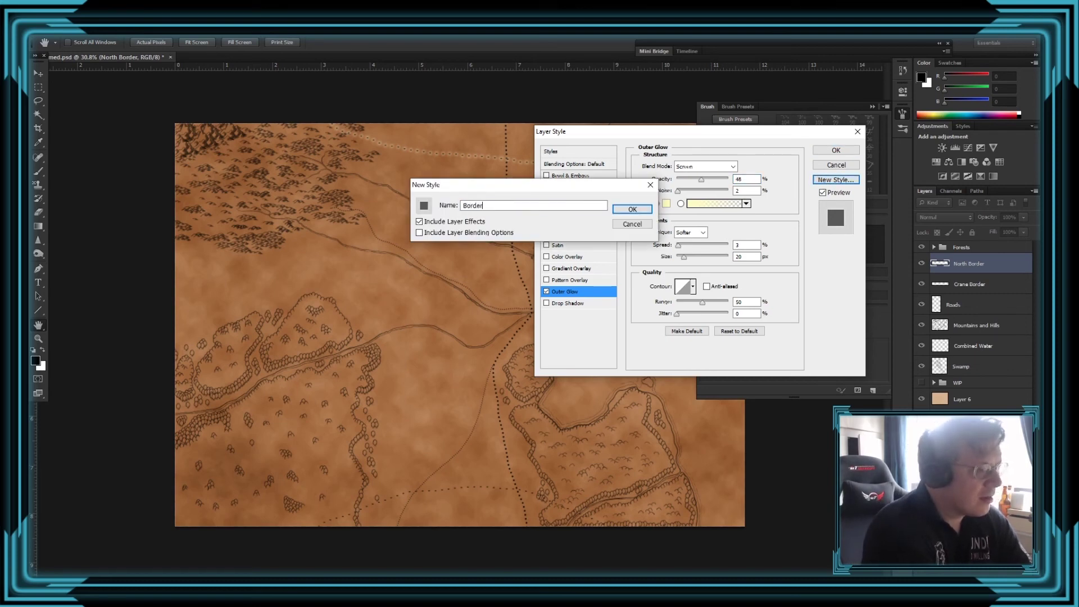
key("Return")
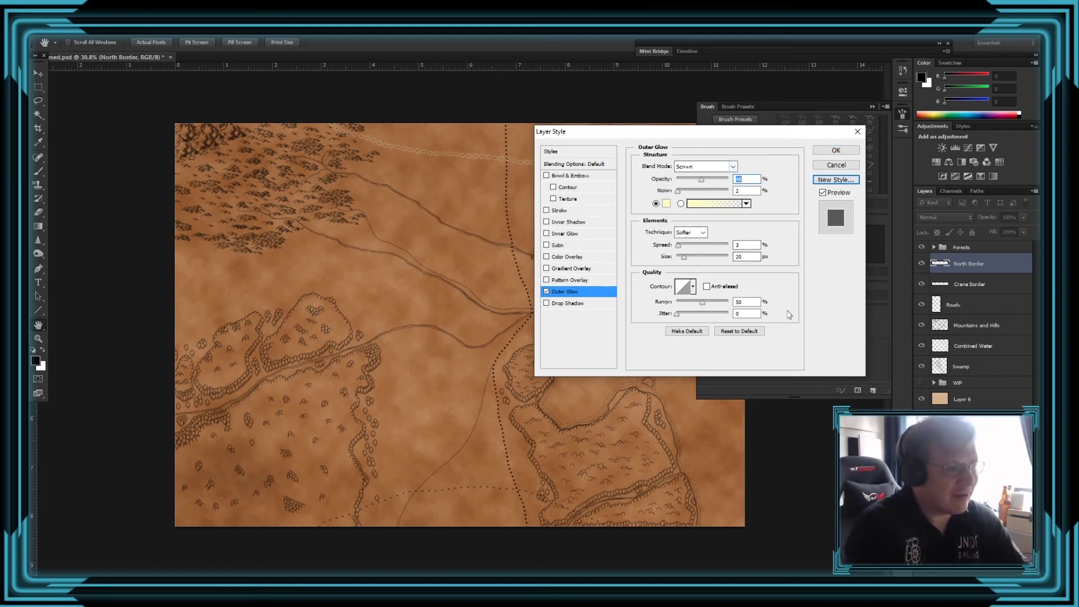
left_click(836, 150)
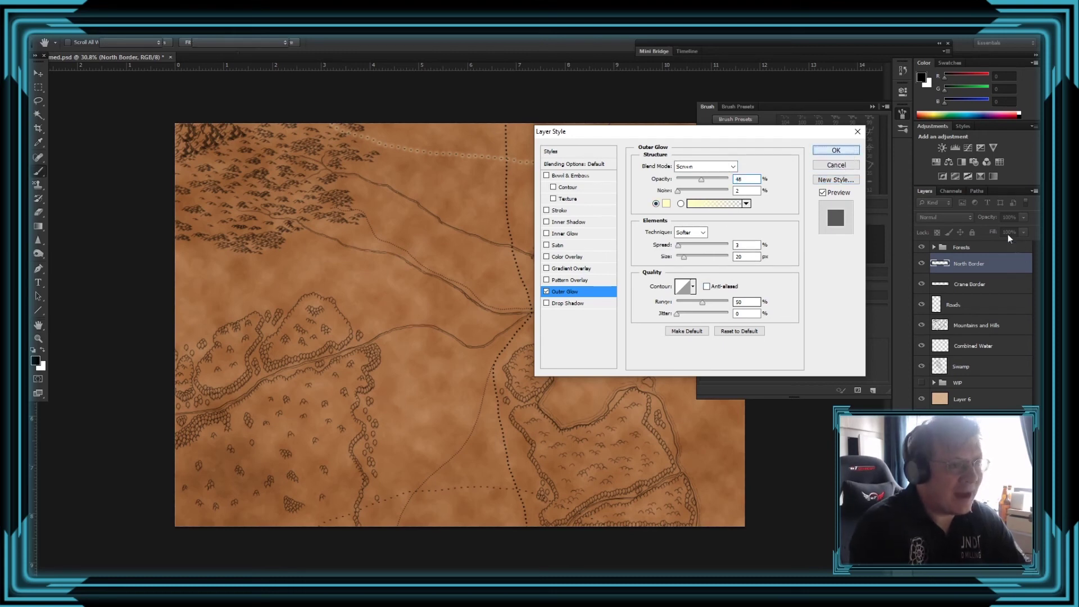
- Try to give the Crane Border layer the same glow using the saved layer styles
left_click(969, 304)
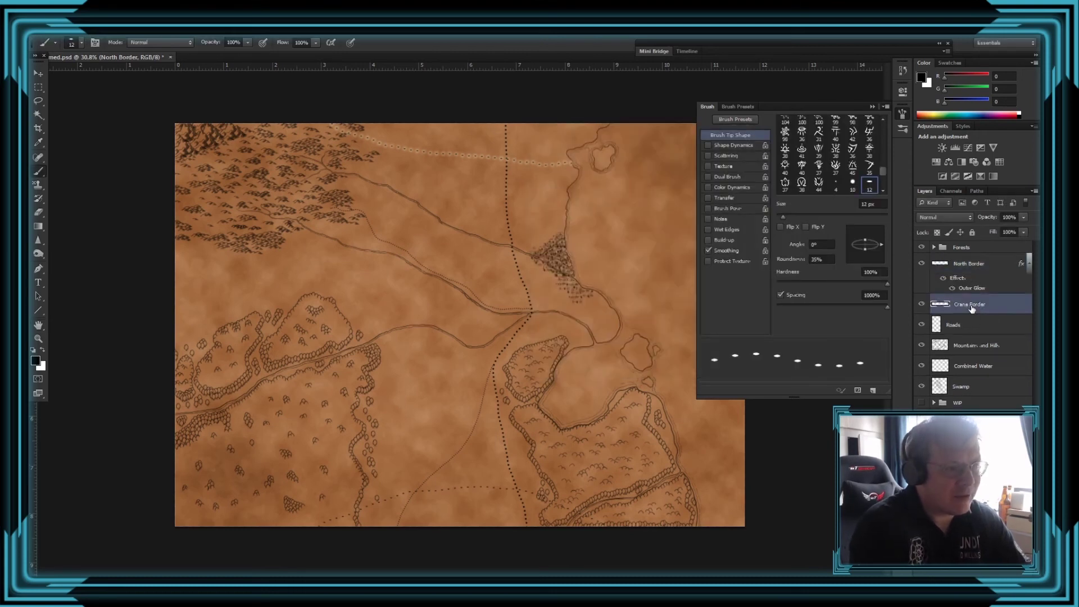
left_click(941, 578)
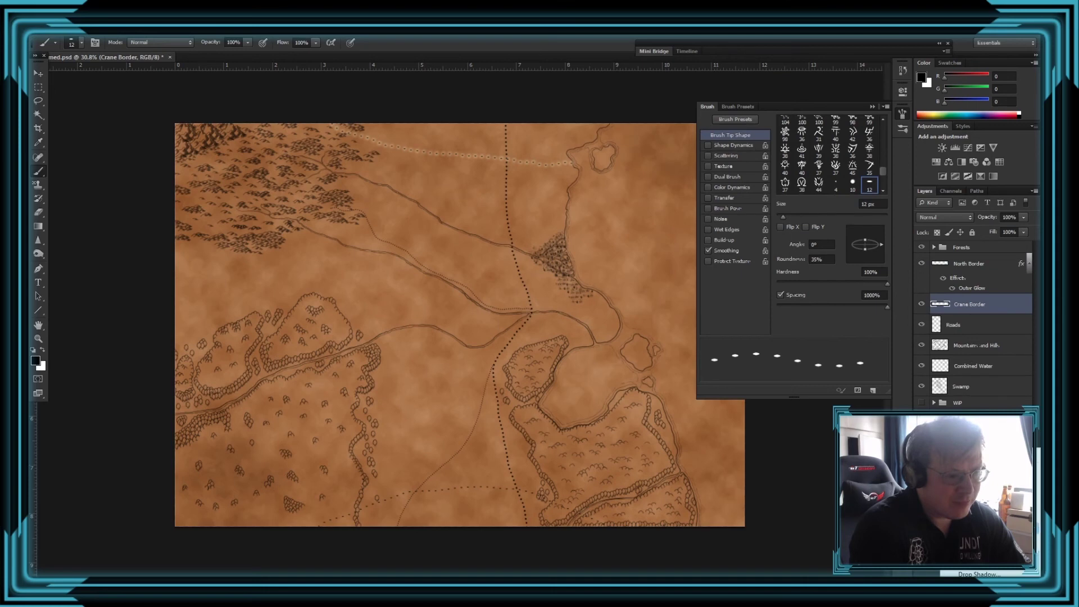
left_click(978, 562)
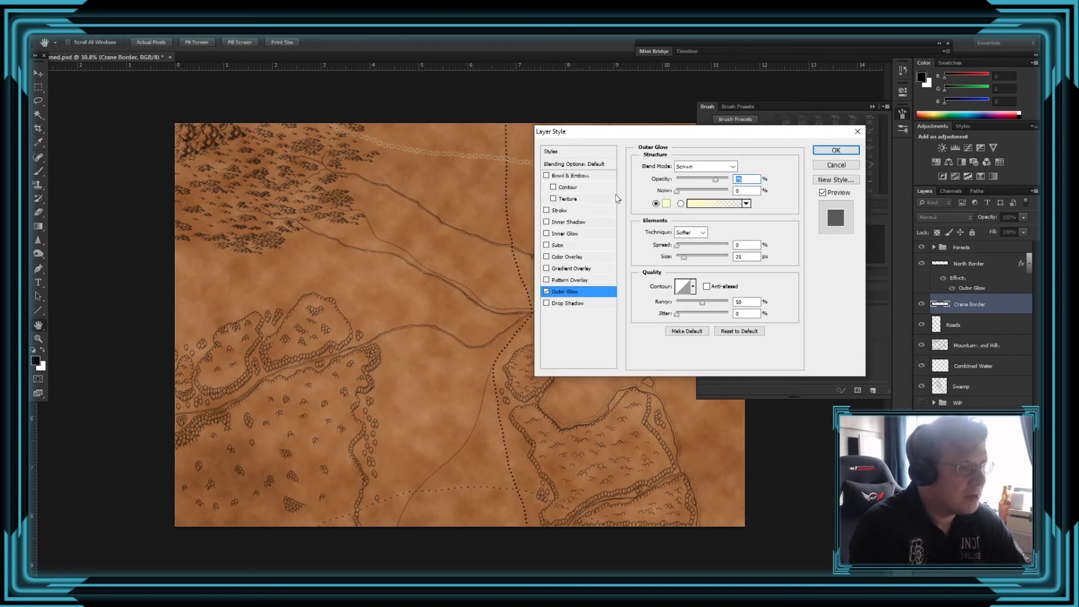
left_click(562, 151)
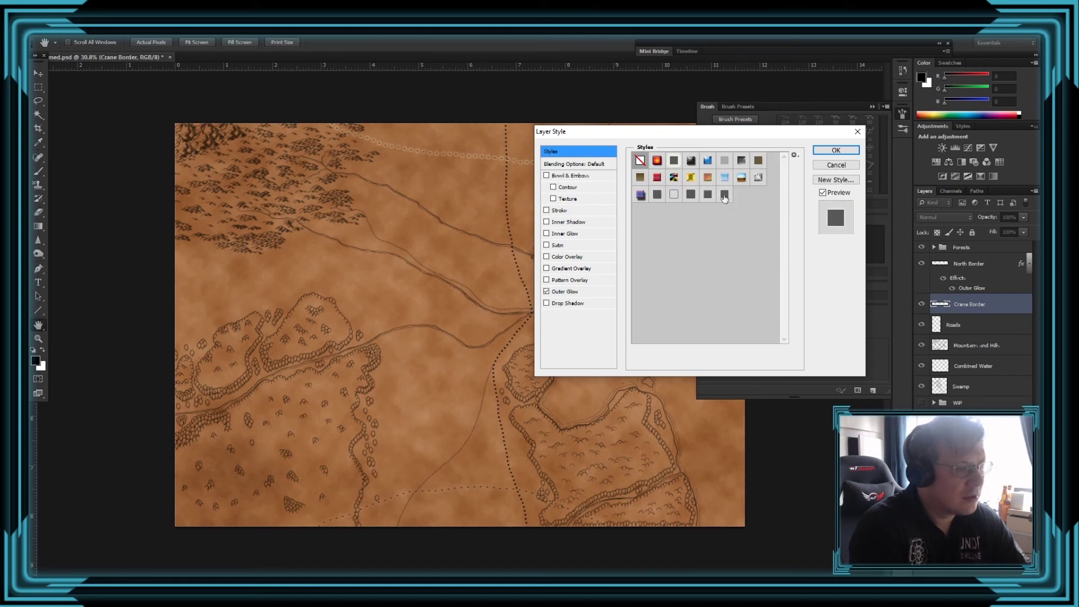
left_click(581, 292)
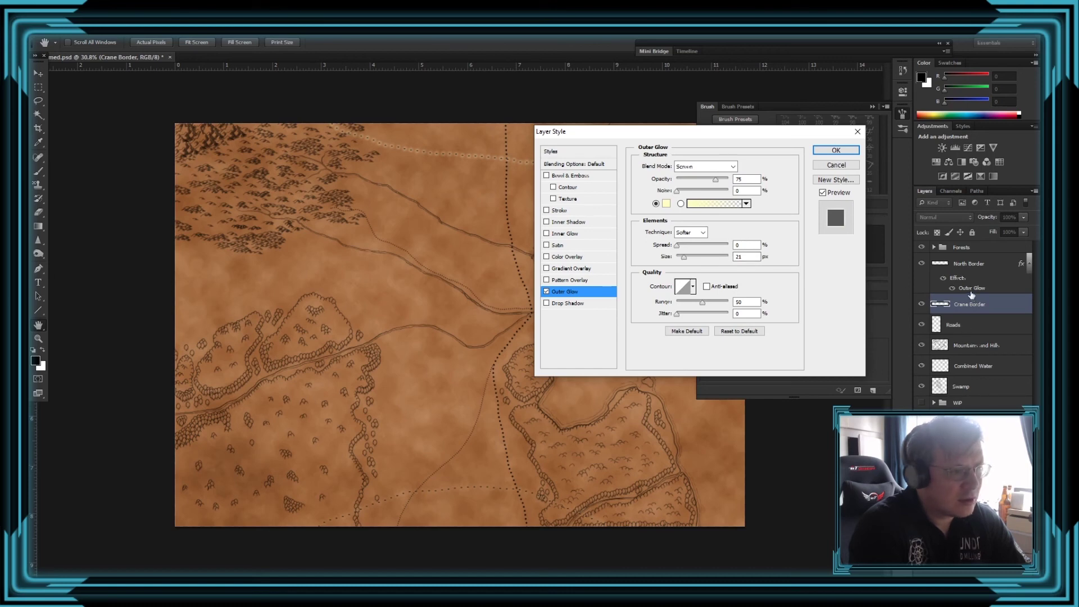
key("Return")
key("b")
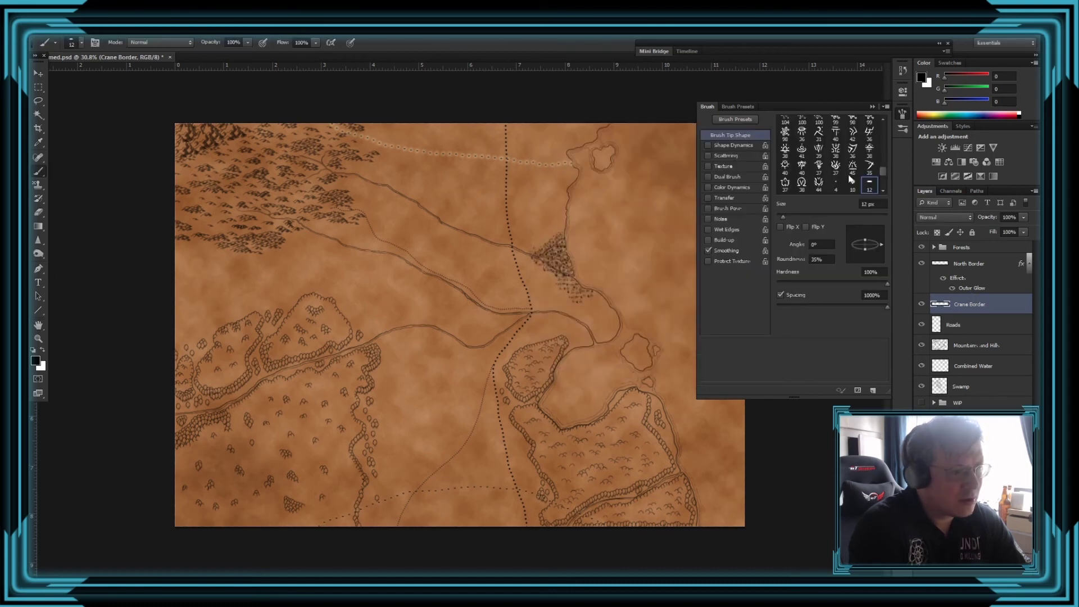
- Check the Outer Glow settings of the North Border layer
left_click(965, 287)
double_click(965, 287)
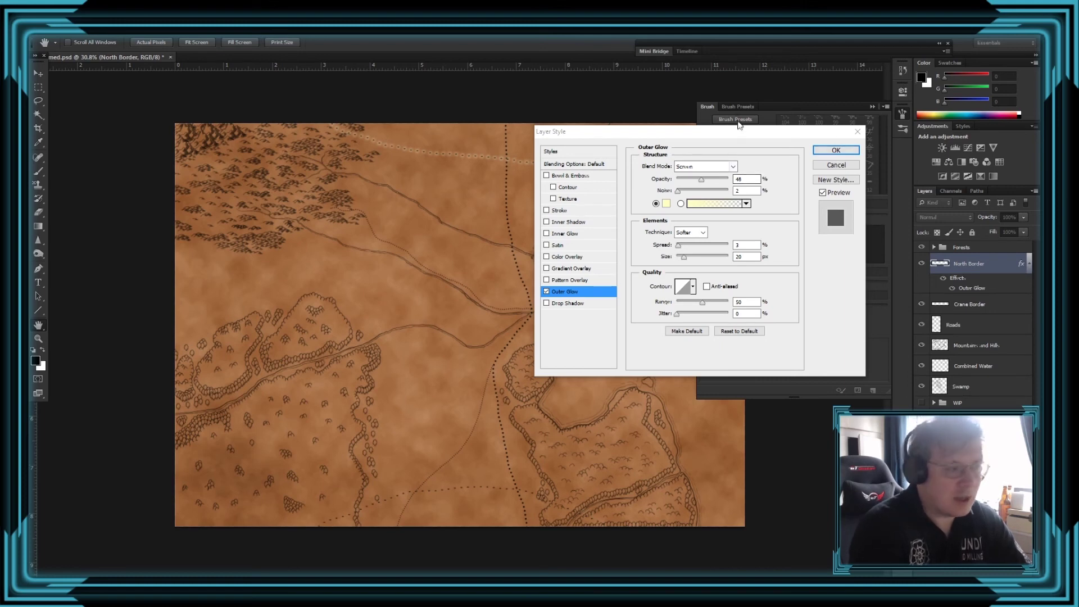
left_click(852, 171)
left_click(853, 152)
key("b")
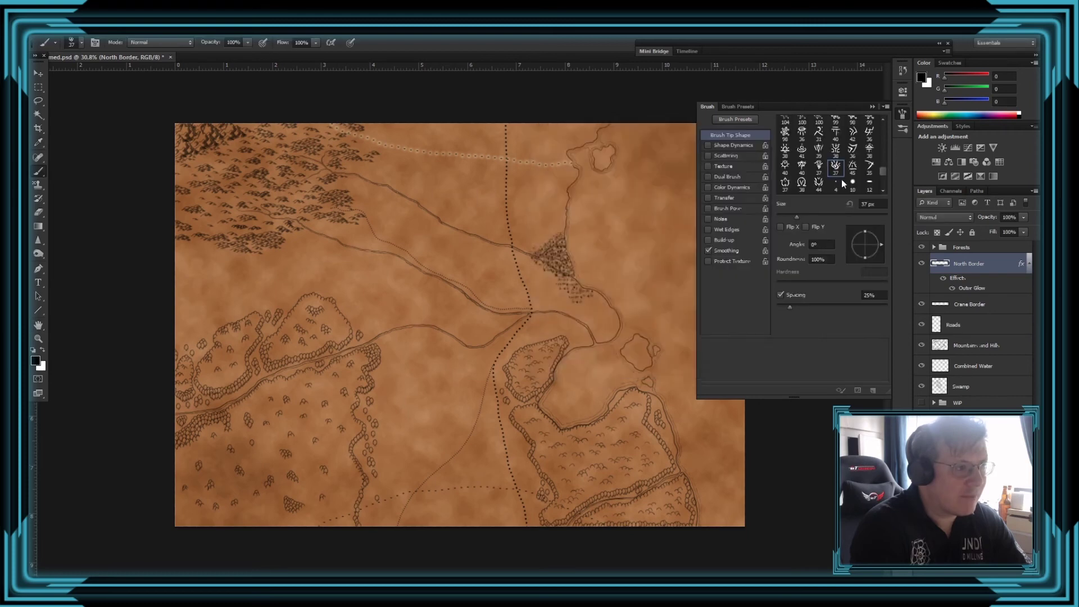
- Save the North Border layer's Outer Glow as a new style named Borders, and check the saved styles
double_click(967, 284)
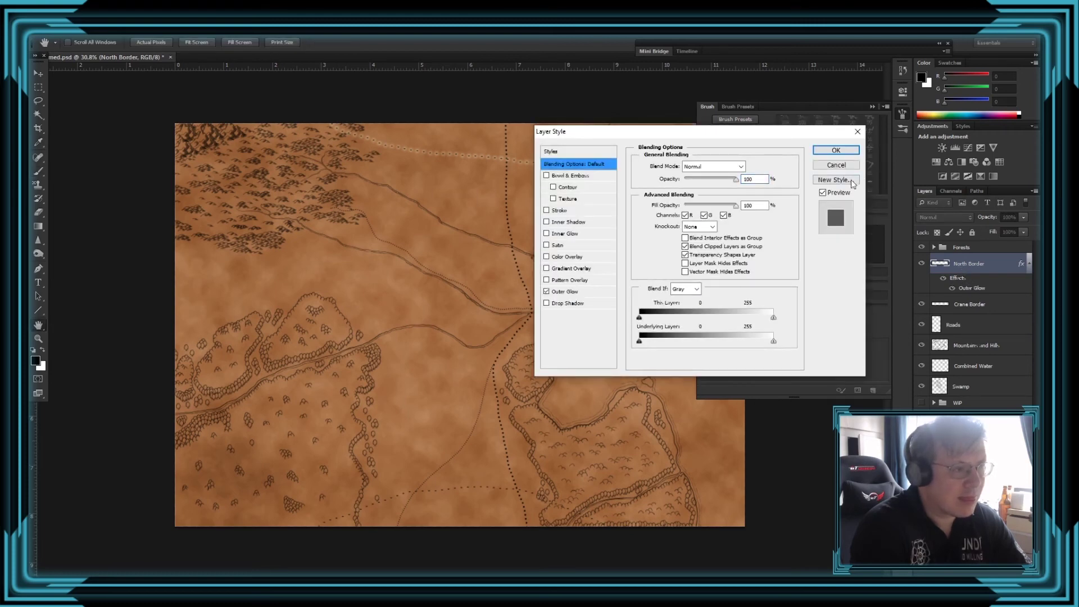
left_click(569, 291)
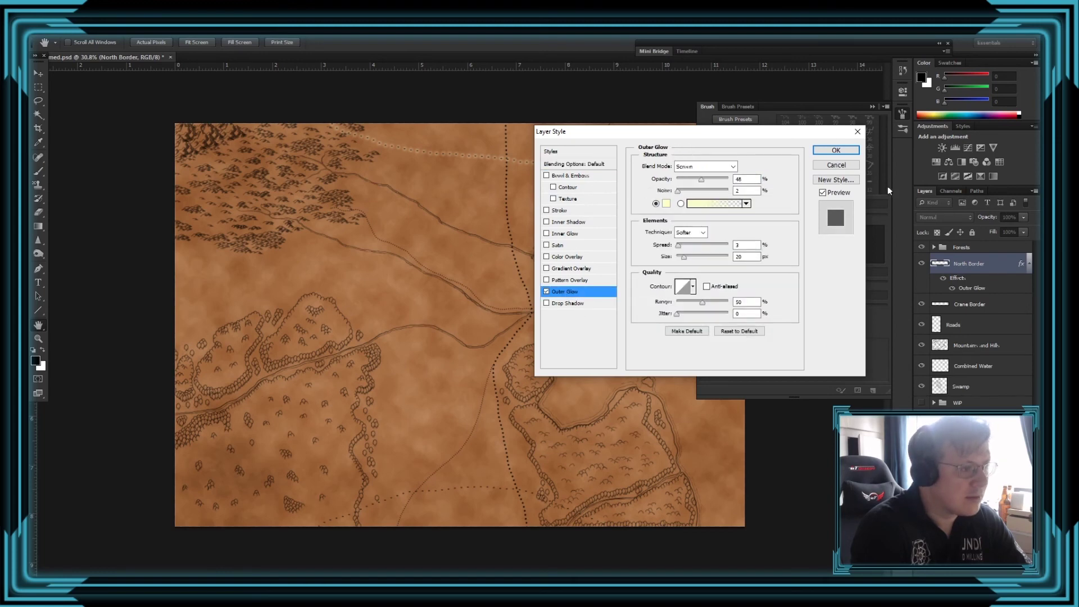
left_click(842, 180)
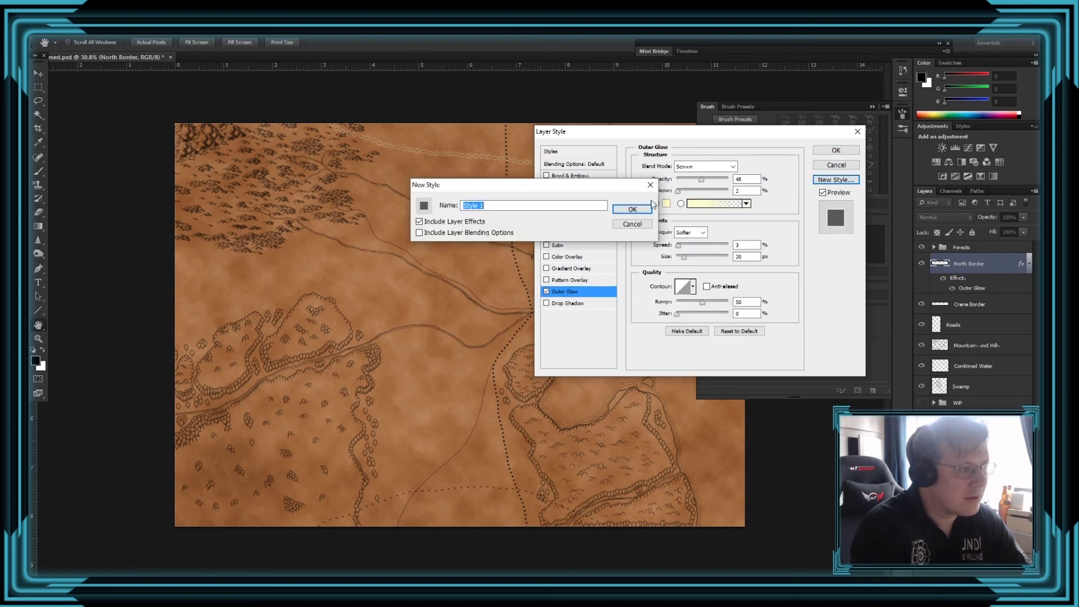
type("Borders")
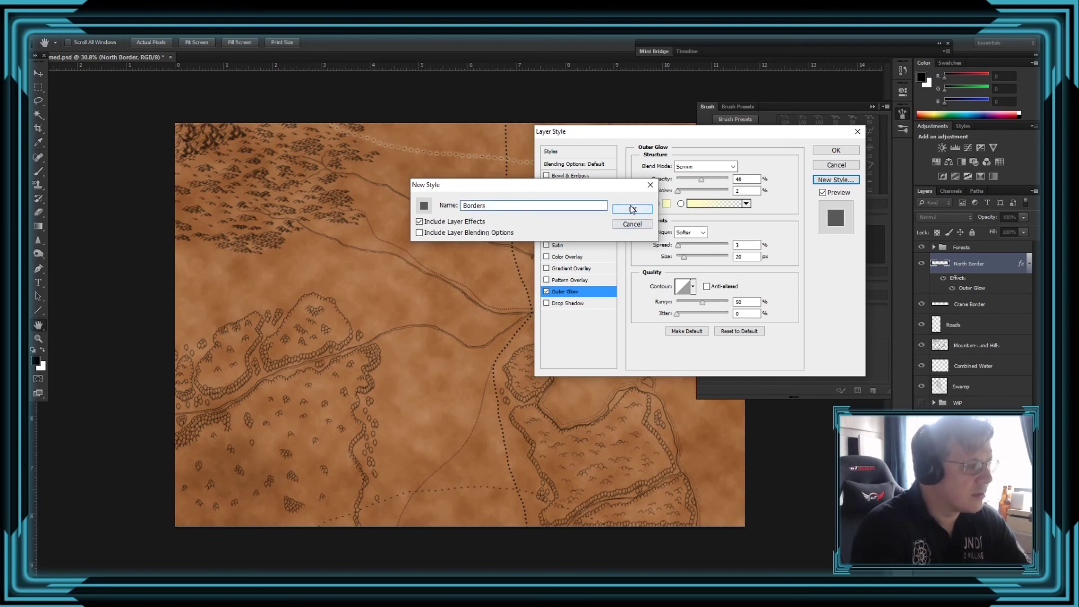
left_click(631, 209)
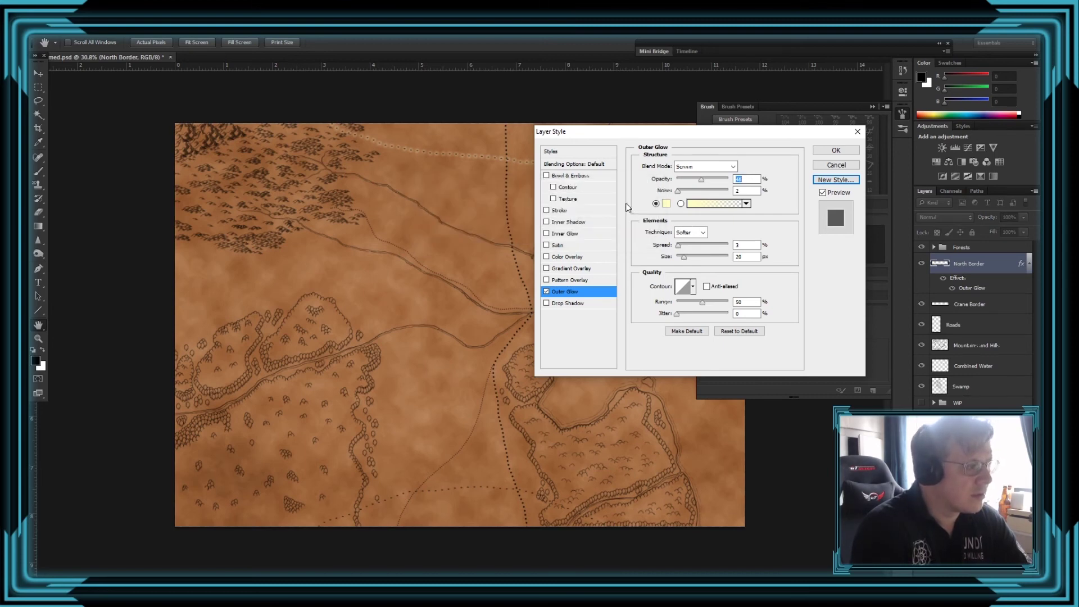
left_click(556, 152)
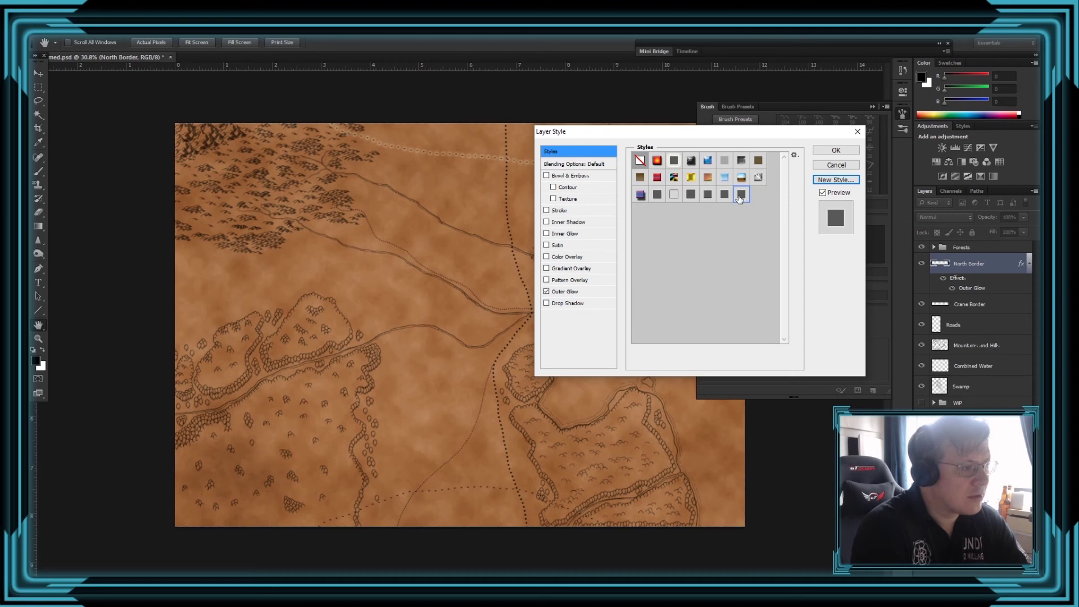
left_click(847, 167)
- Apply the saved Borders glow style to the Crane Border layer
left_click(884, 105)
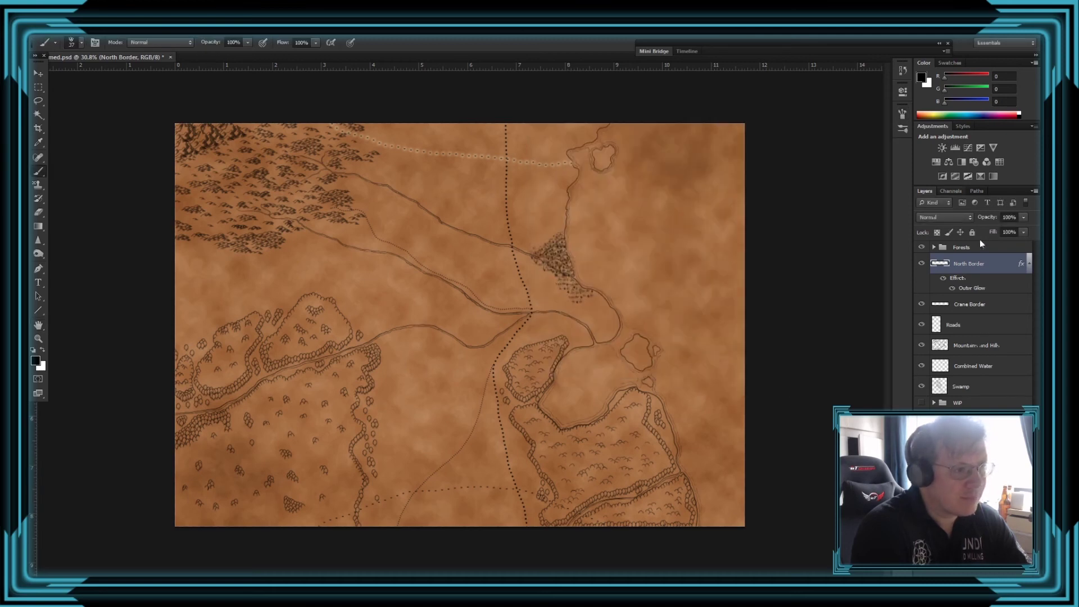
left_click(970, 303)
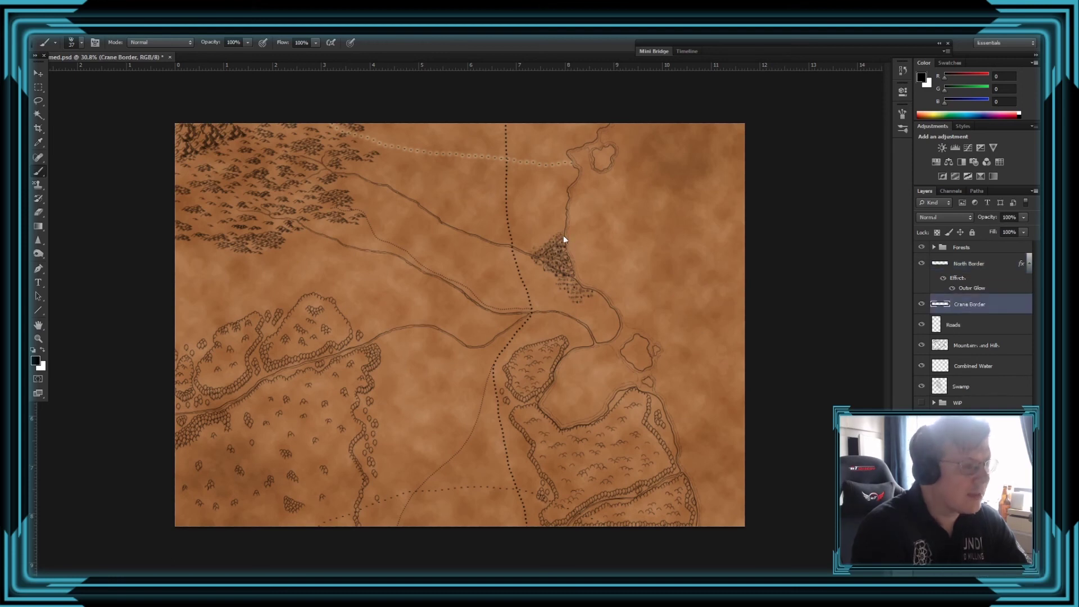
left_click(596, 152)
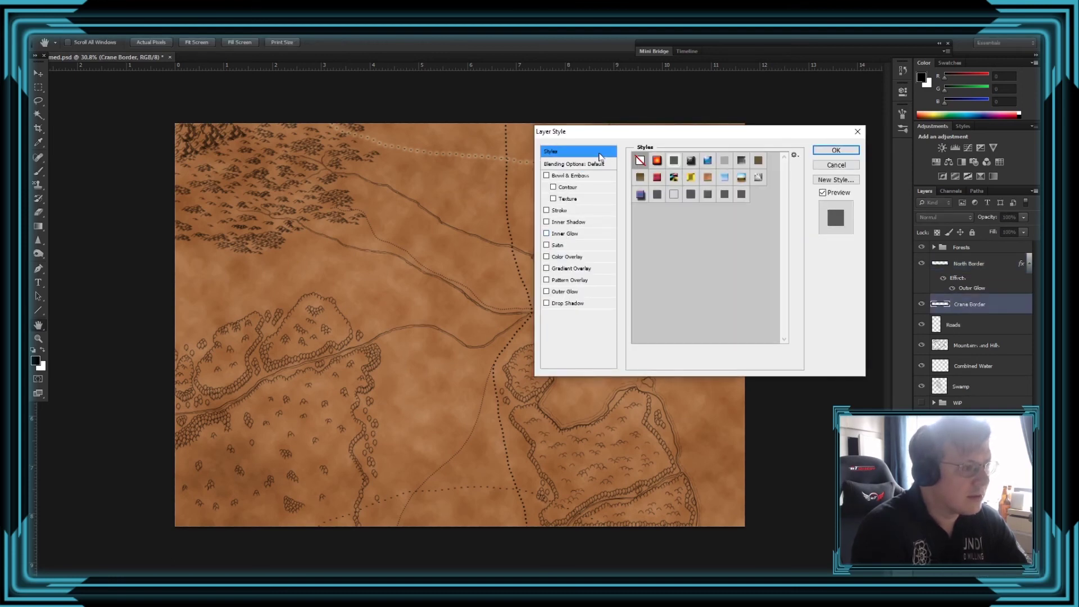
left_click(832, 150)
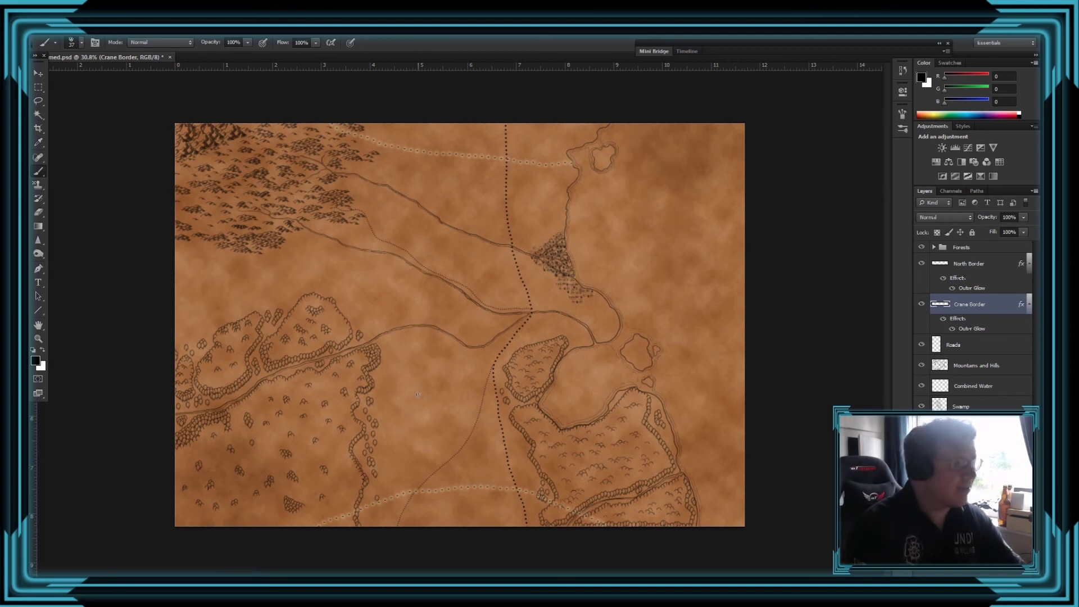
- Choose the Symbol 17 brush from the brush presets
left_click(77, 42)
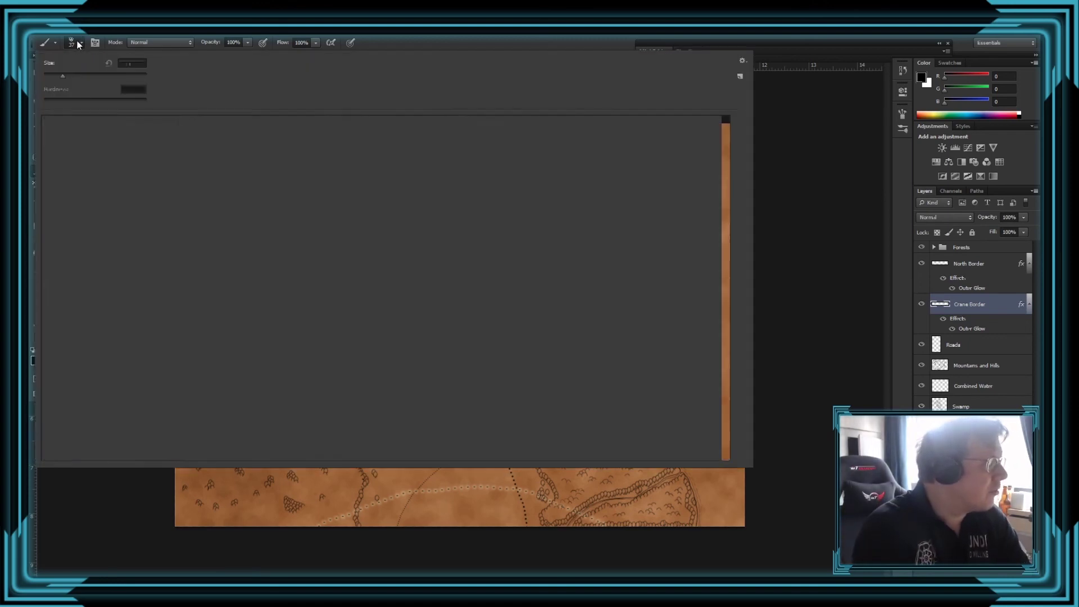
scroll(253, 242, "down", 1)
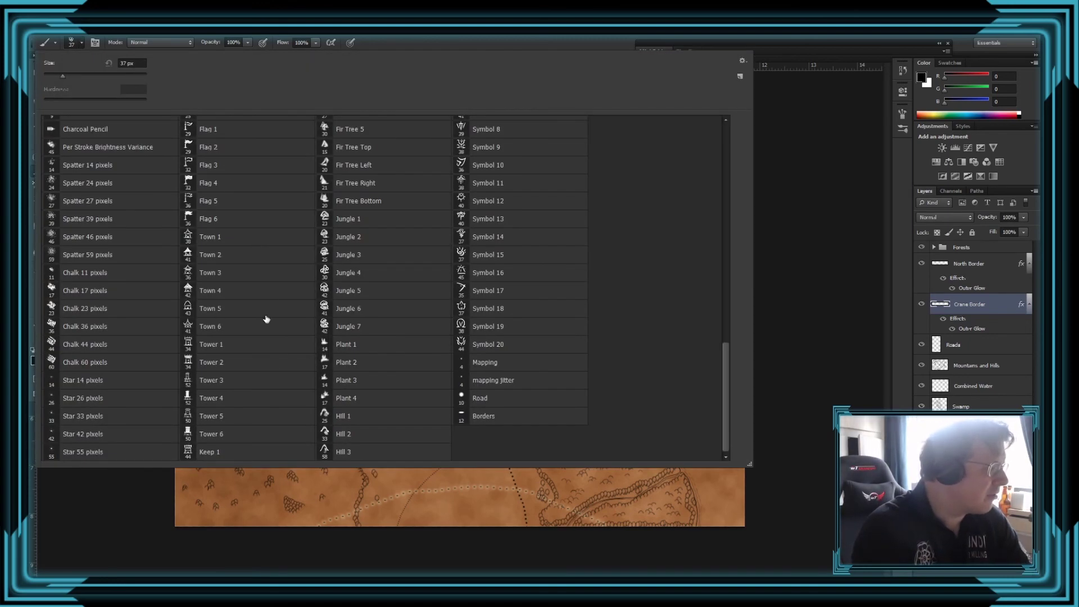
scroll(380, 359, "up", 9)
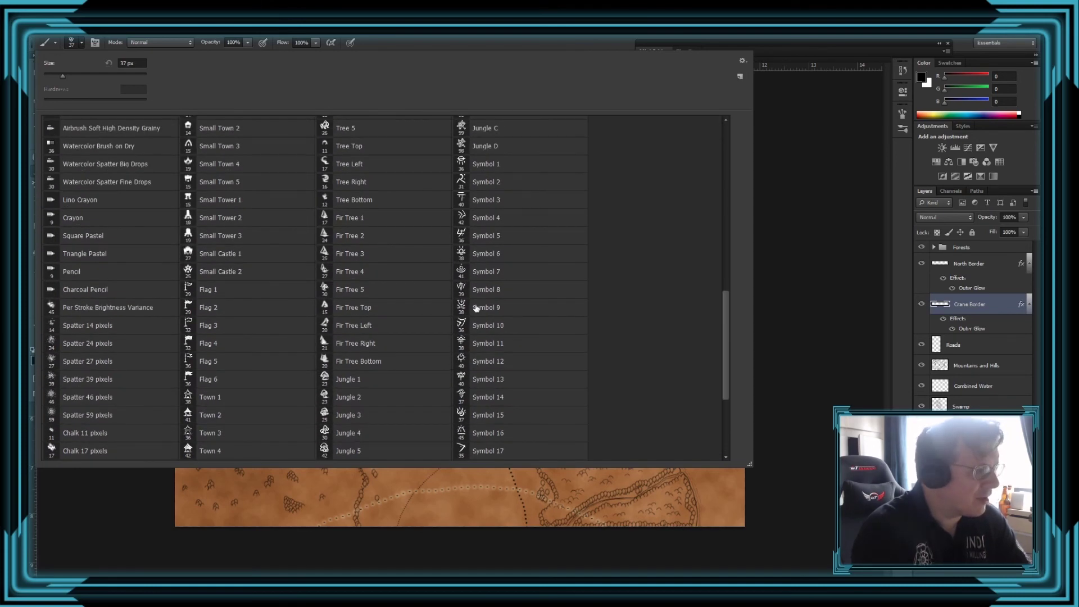
scroll(480, 363, "down", 4)
left_click(467, 381)
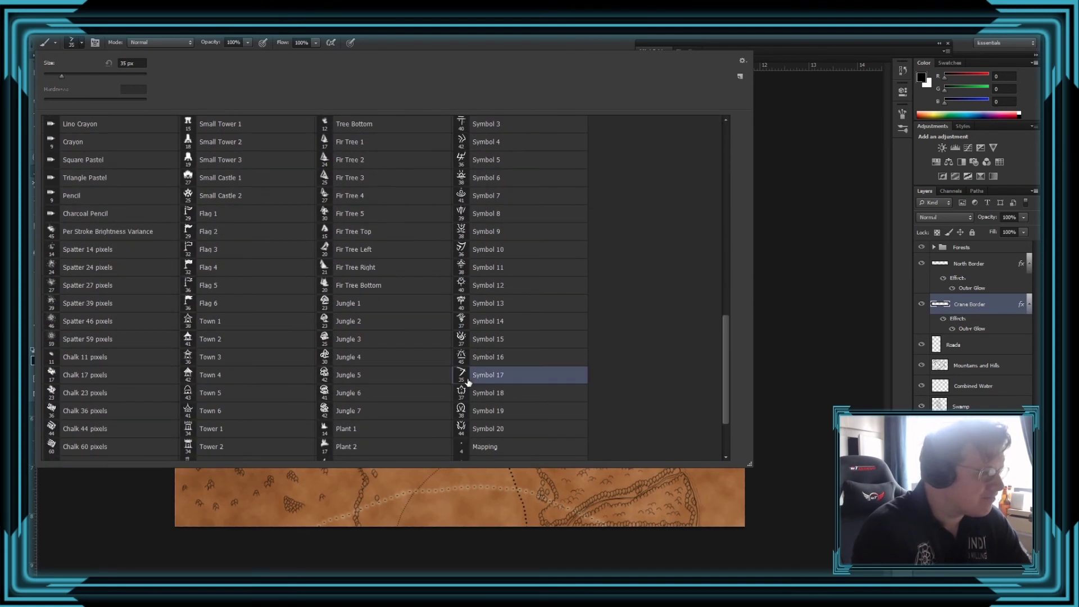
double_click(466, 380)
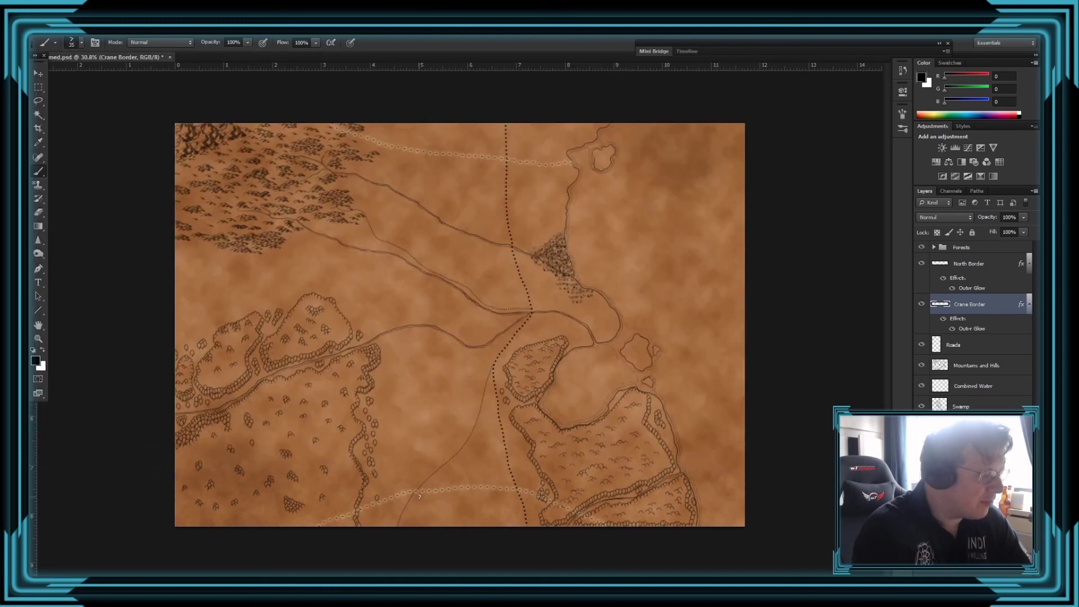
- Try stamping the symbol on the Crane Border layer where the thin road crosses the border, and undo the stamp
scroll(419, 496, "up", 6)
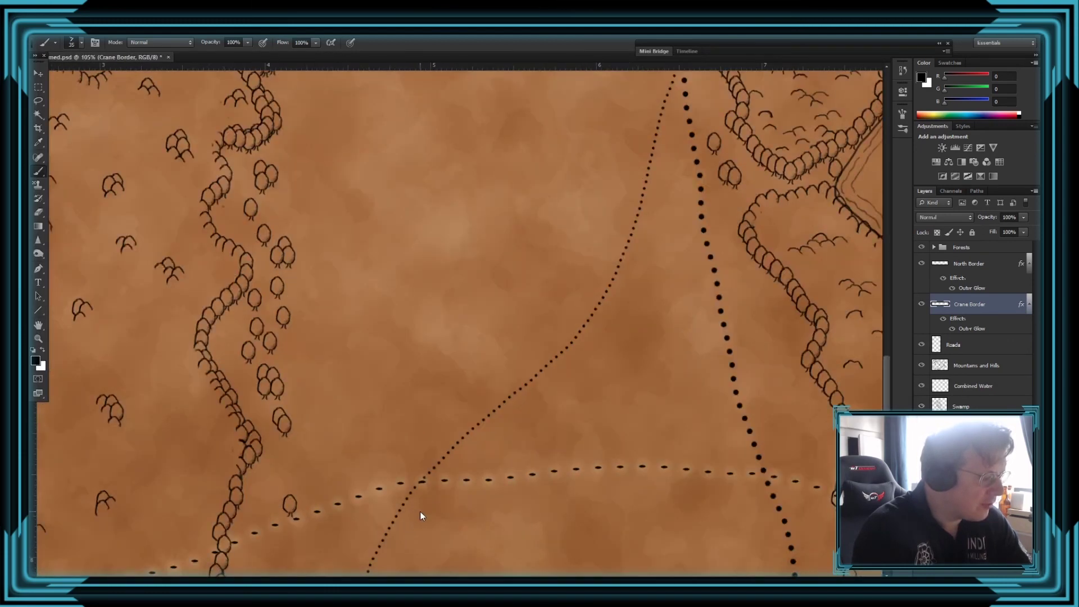
left_click_drag(420, 510, 421, 510)
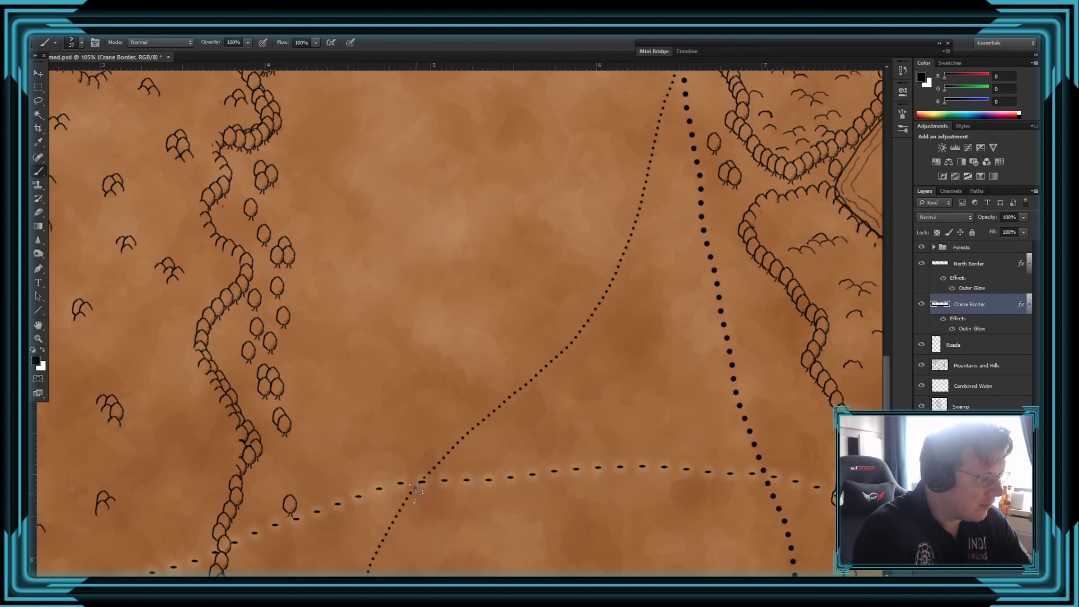
left_click(415, 493)
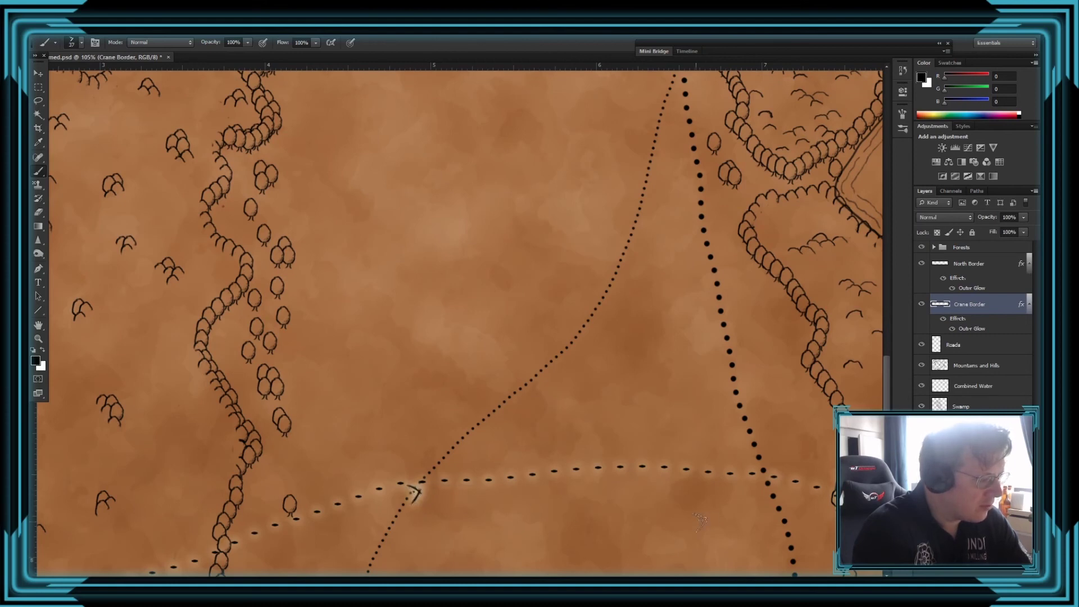
key("ctrl+z")
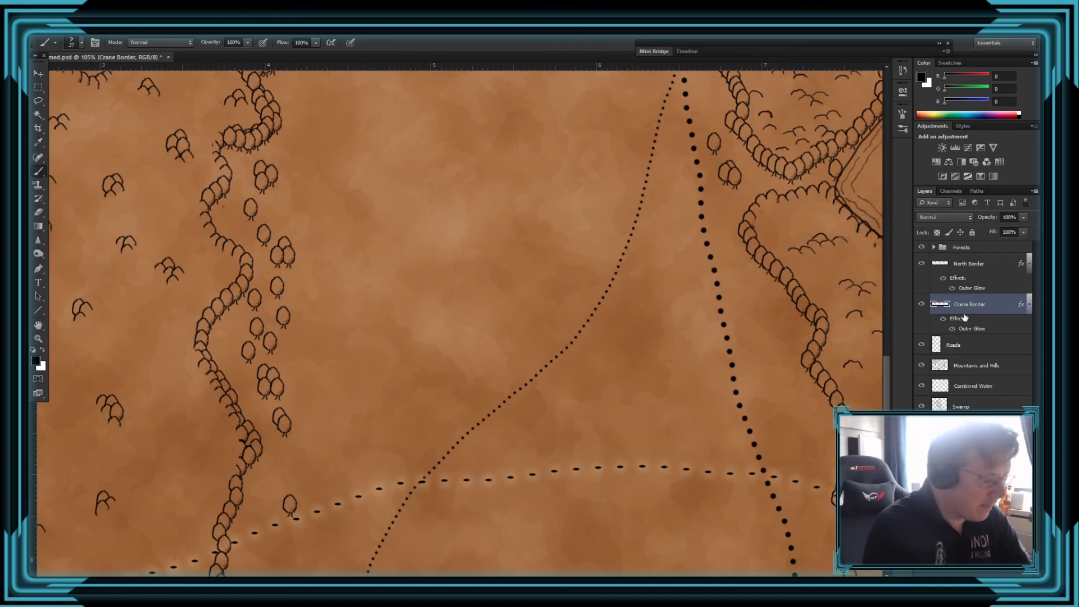
- Create a new layer above North Border and stamp Symbol 17 where each of the two roads crosses the southern border
key("ctrl+shift+alt+n")
left_click_drag(963, 306, 963, 254)
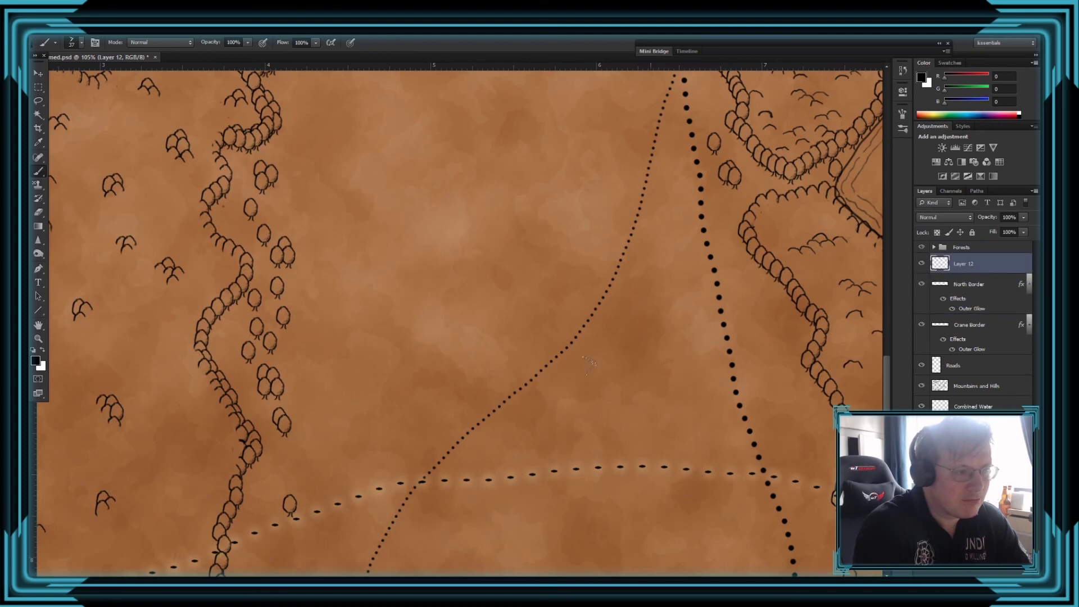
left_click(416, 490)
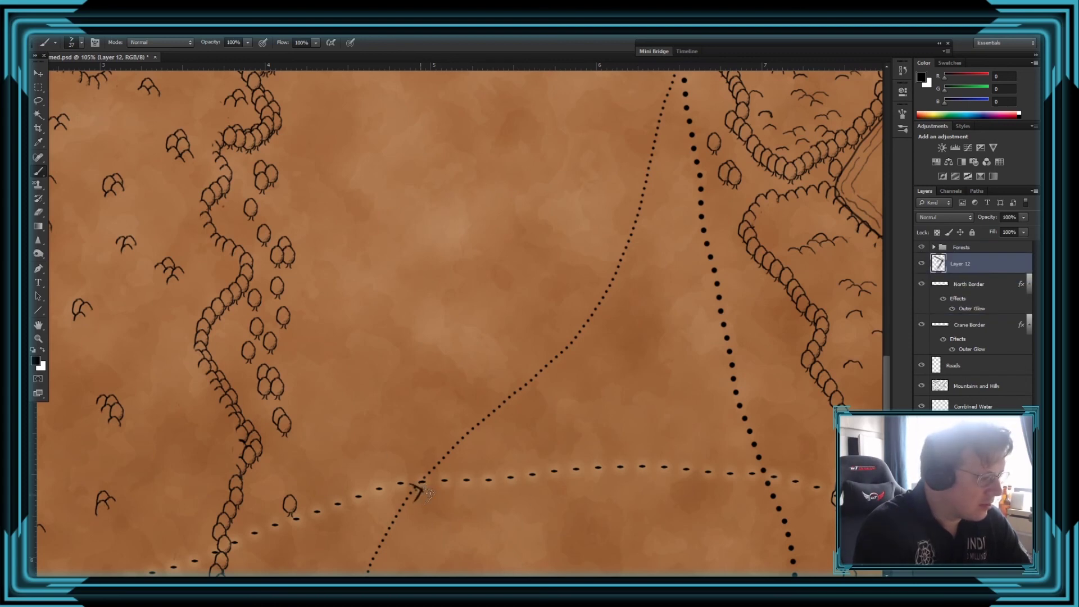
left_click(760, 488)
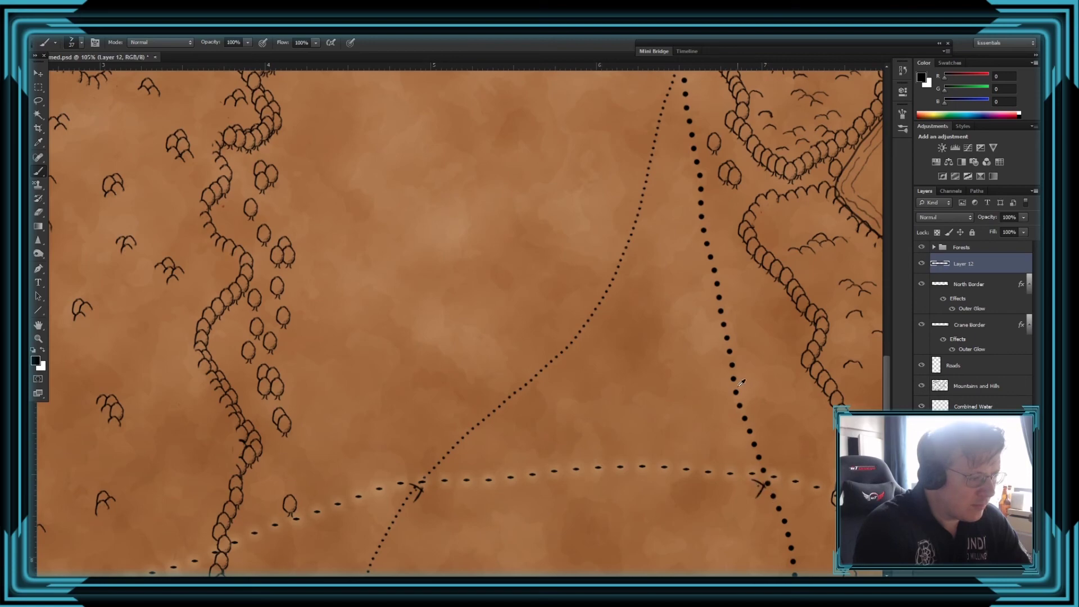
- Stamp the Symbol 14 brush at 37 px beside the junction of the rivers and the main road
scroll(760, 488, "down", 3)
scroll(787, 184, "up", 2)
scroll(787, 183, "up", 5)
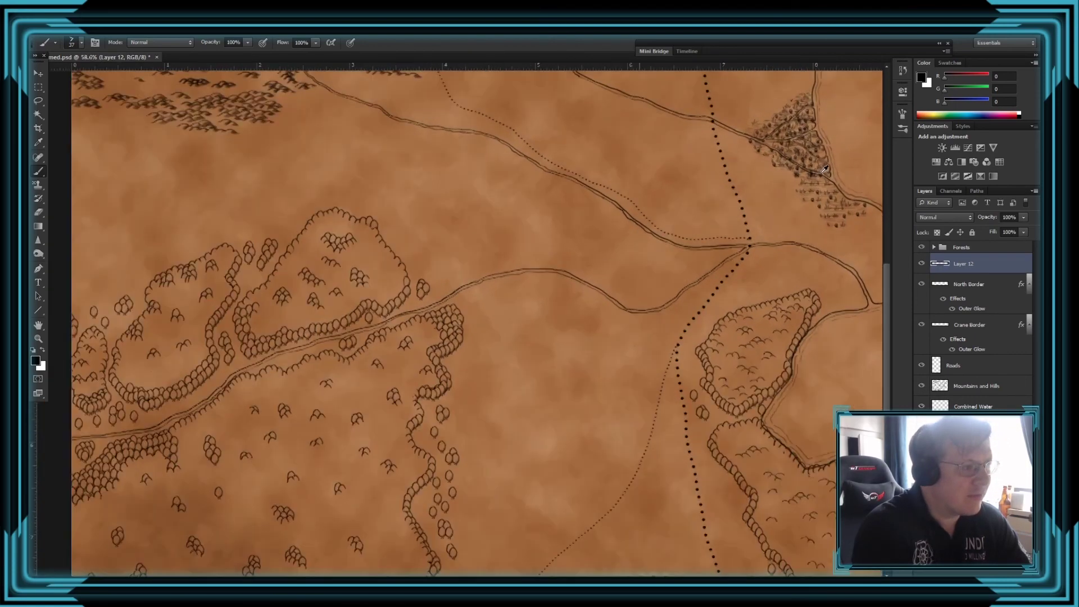
left_click(76, 46)
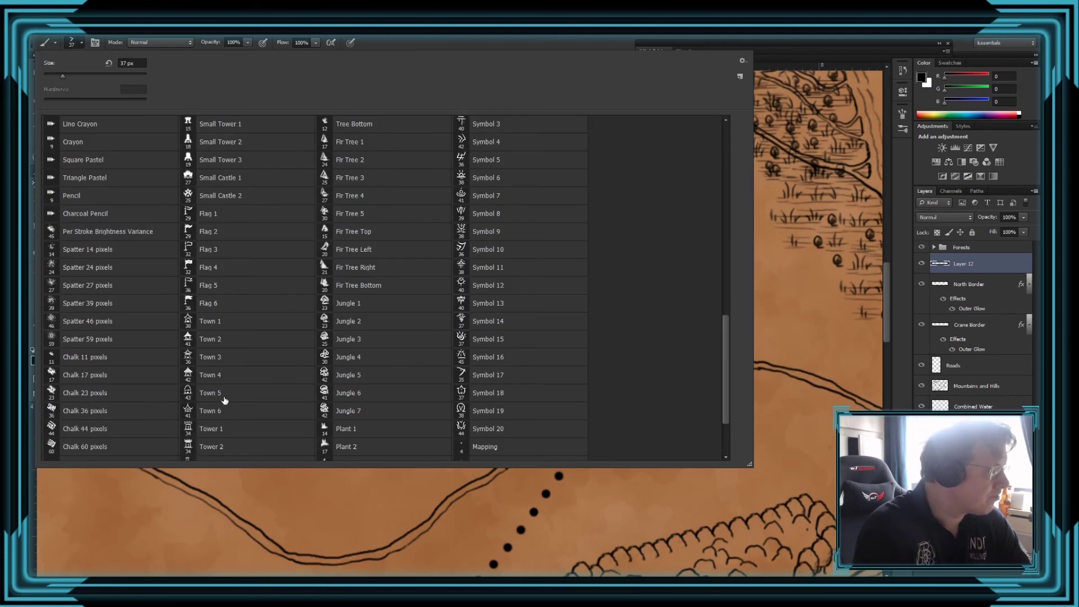
double_click(474, 323)
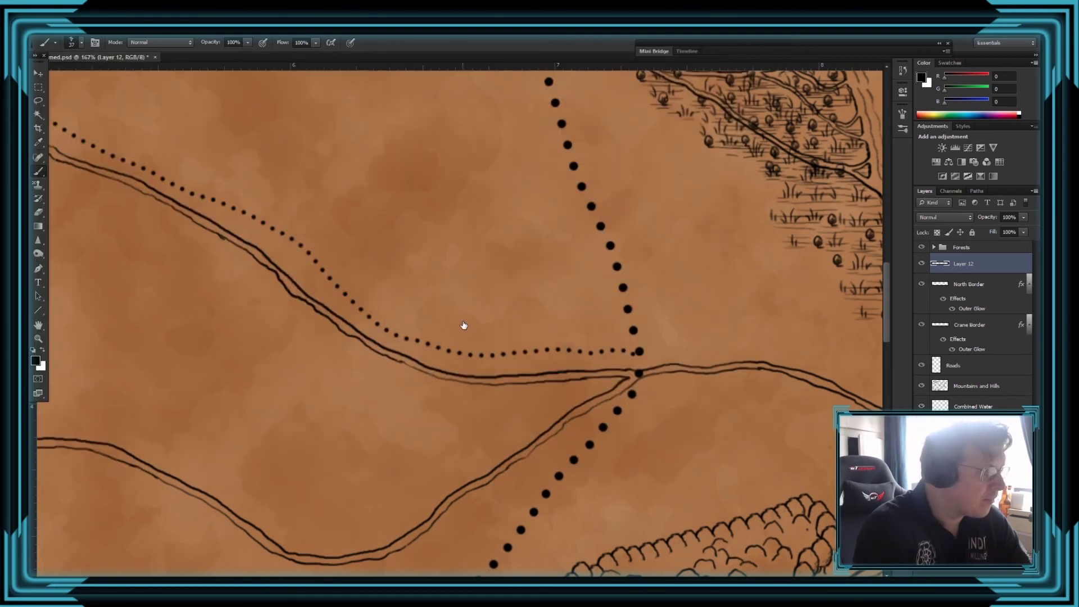
left_click(654, 344)
- Stamp the Symbol 18 brush at 37 px beside the main road where it crosses the northern border
scroll(742, 269, "down", 6)
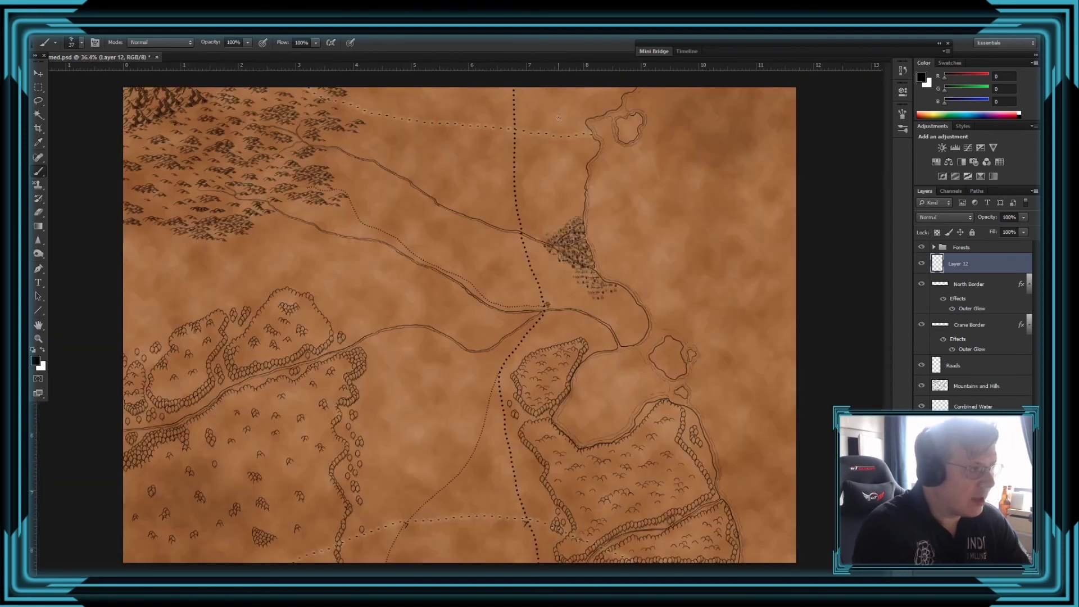
scroll(518, 104, "up", 6)
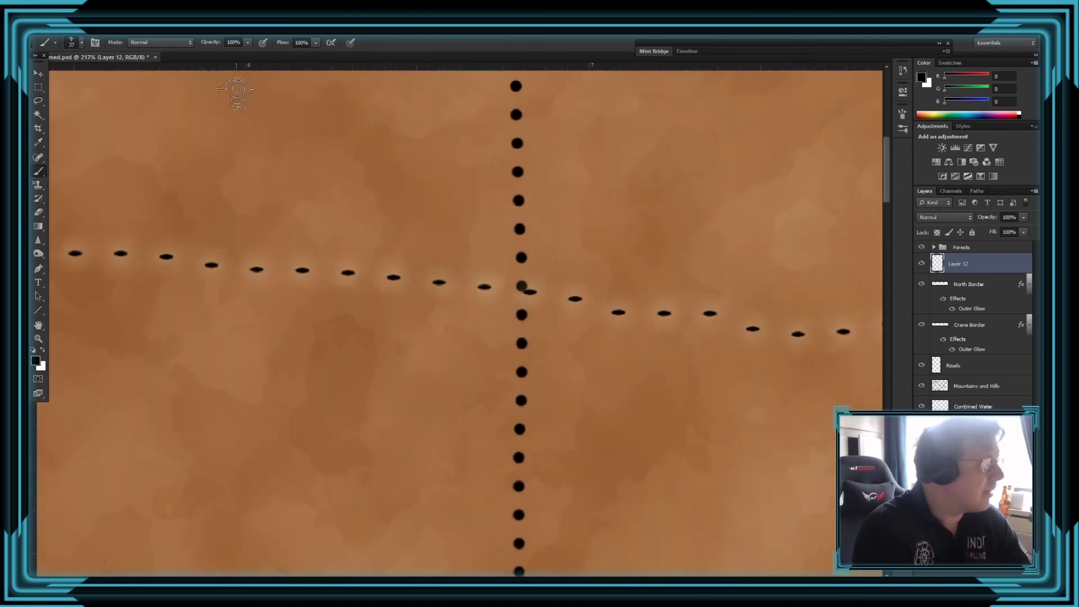
left_click(82, 43)
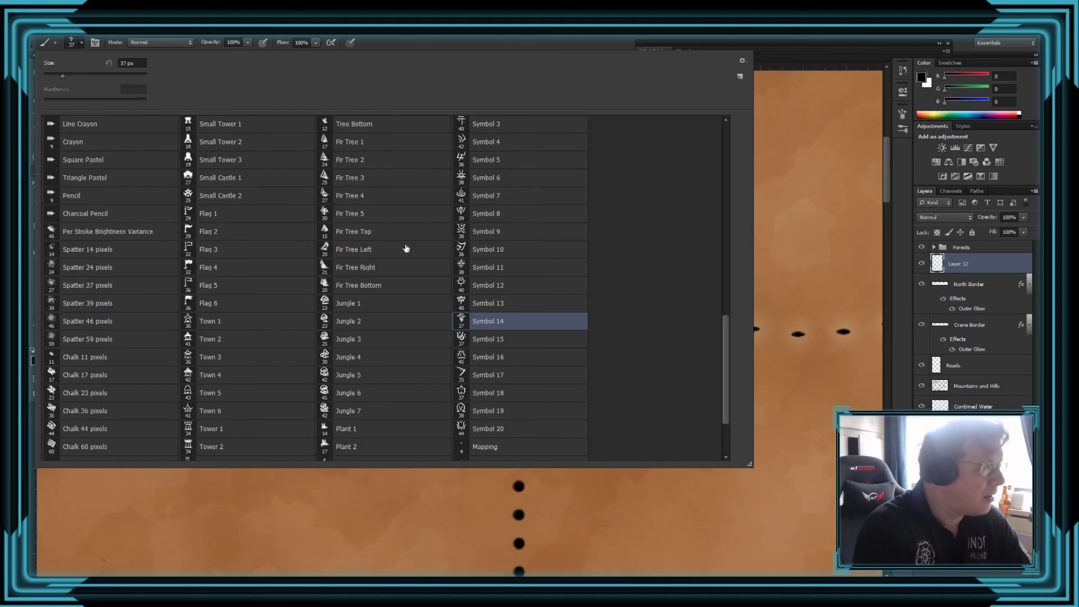
left_click(460, 393)
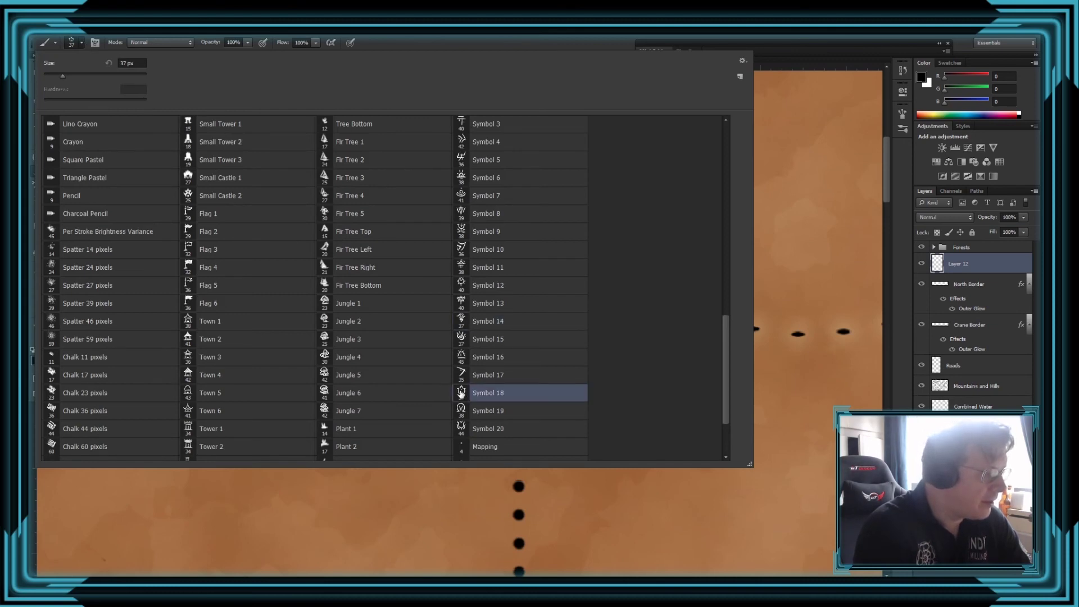
key("Return")
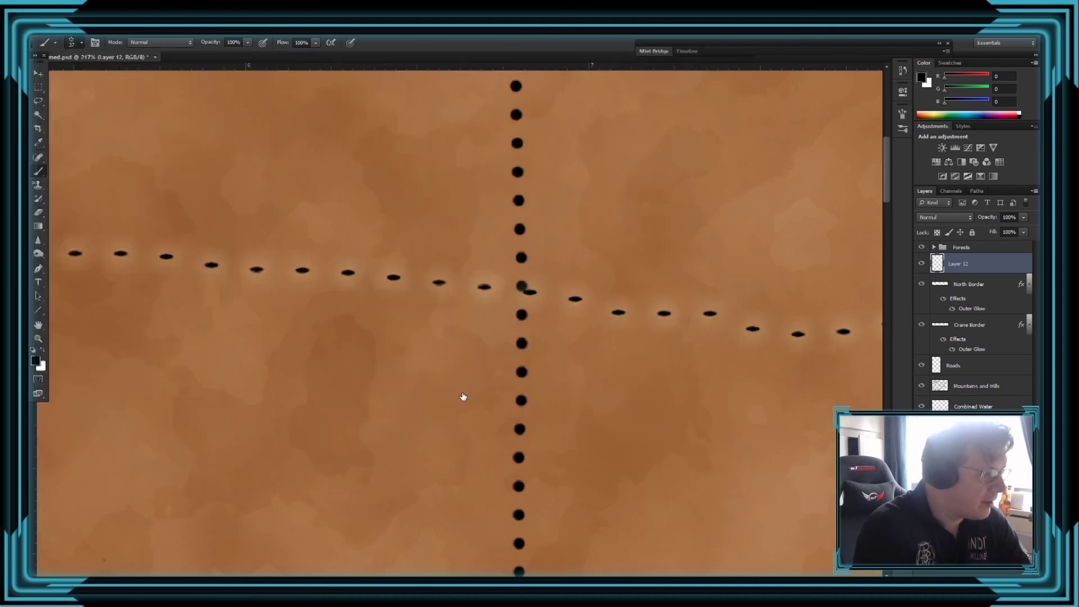
left_click(552, 263)
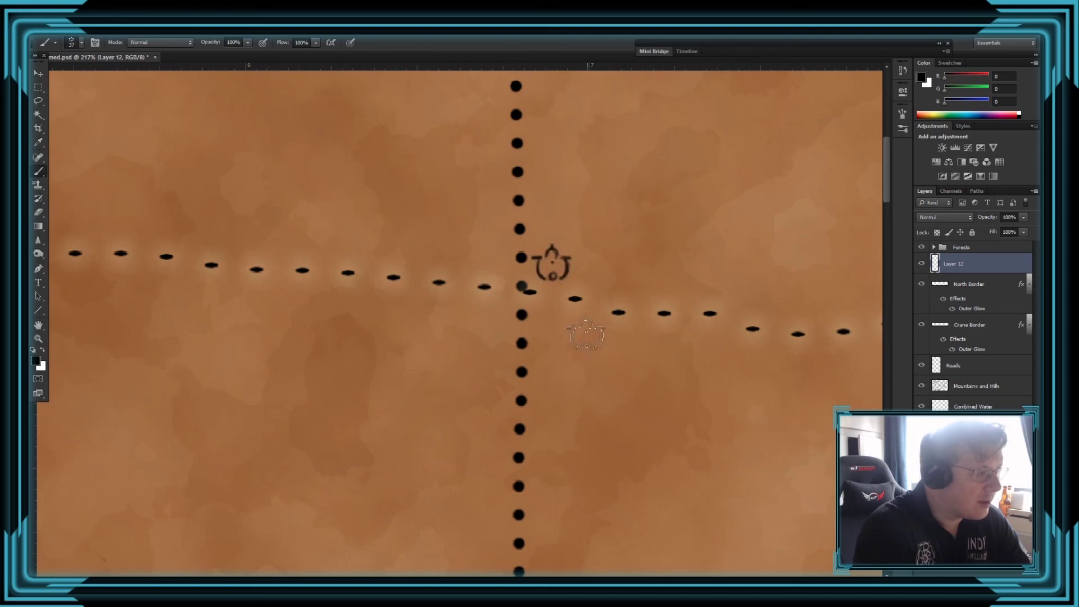
- Add the two-line text label "Coast of <NAME>" over the sea in the map's northeast
key("ctrl+0")
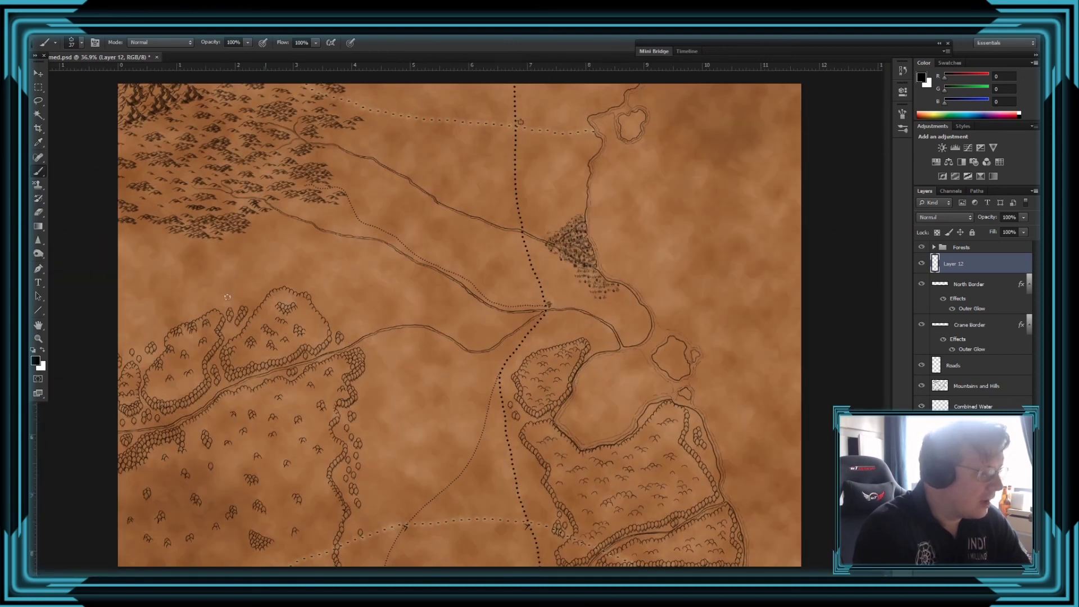
left_click(38, 282)
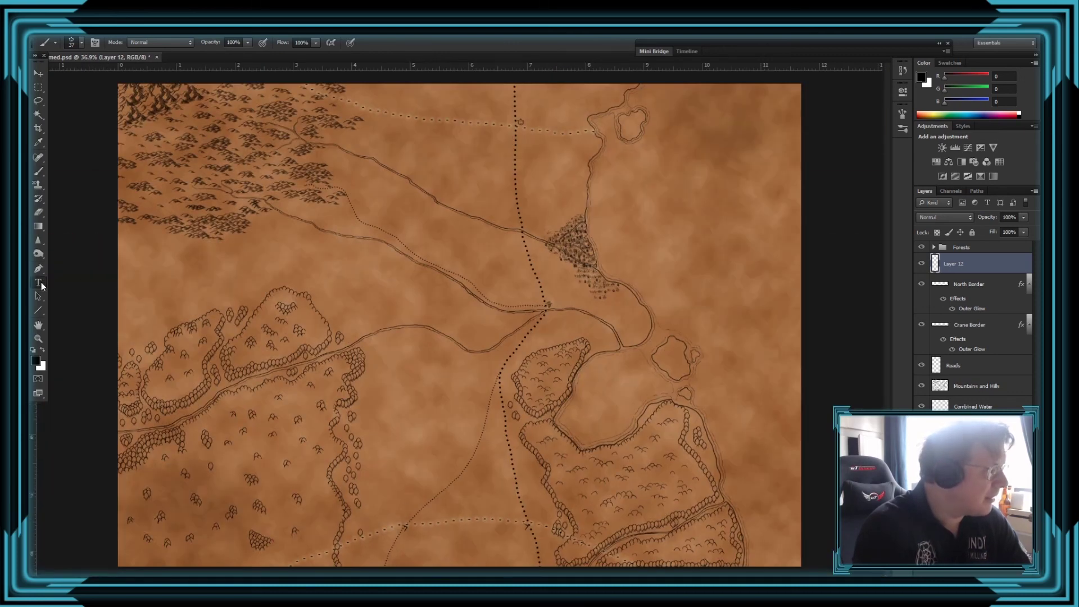
left_click(678, 135)
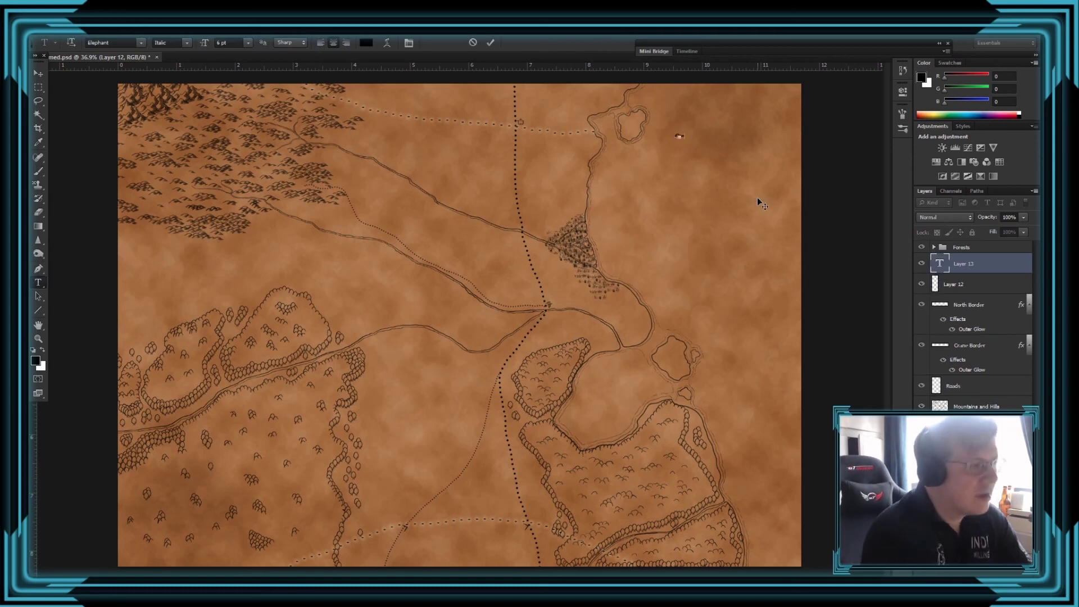
type("Camelot")
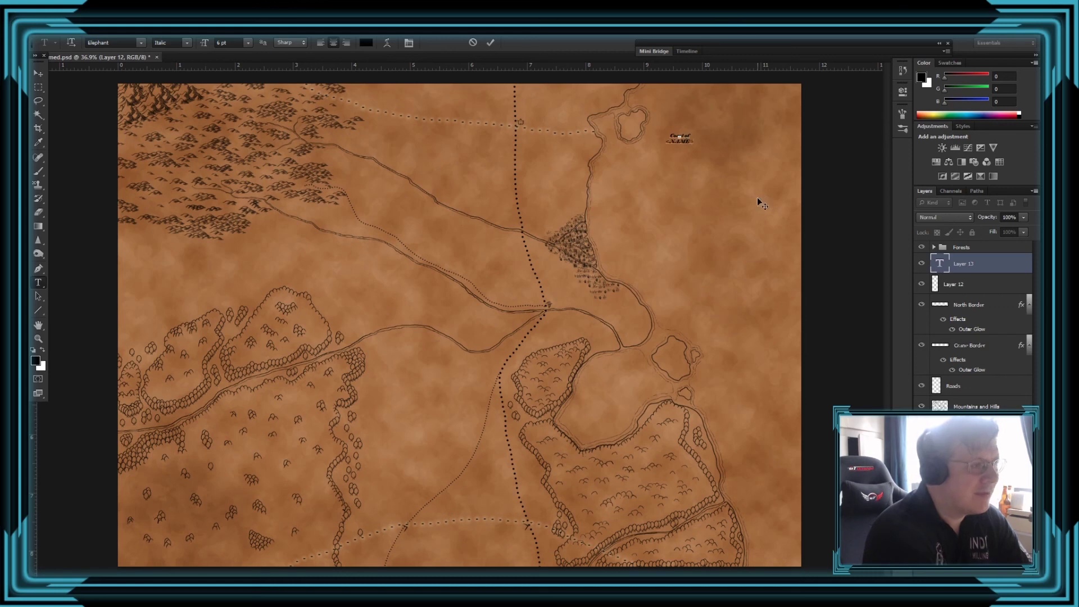
- Set the coast label's font size to 24 pt and move it farther east, clear of the coastline
key("ctrl+a")
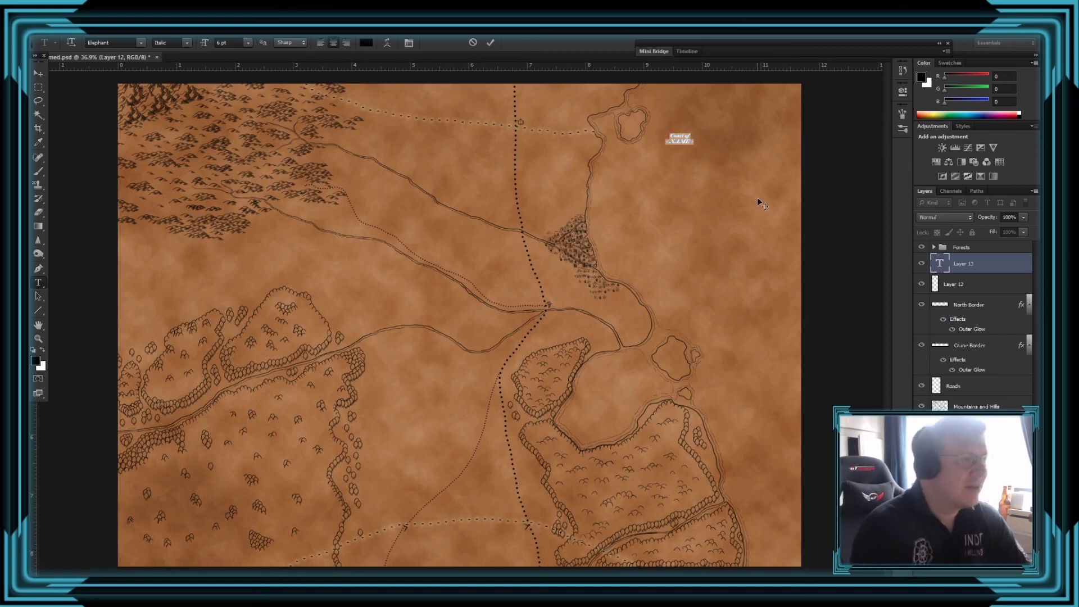
left_click(247, 43)
left_click(257, 163)
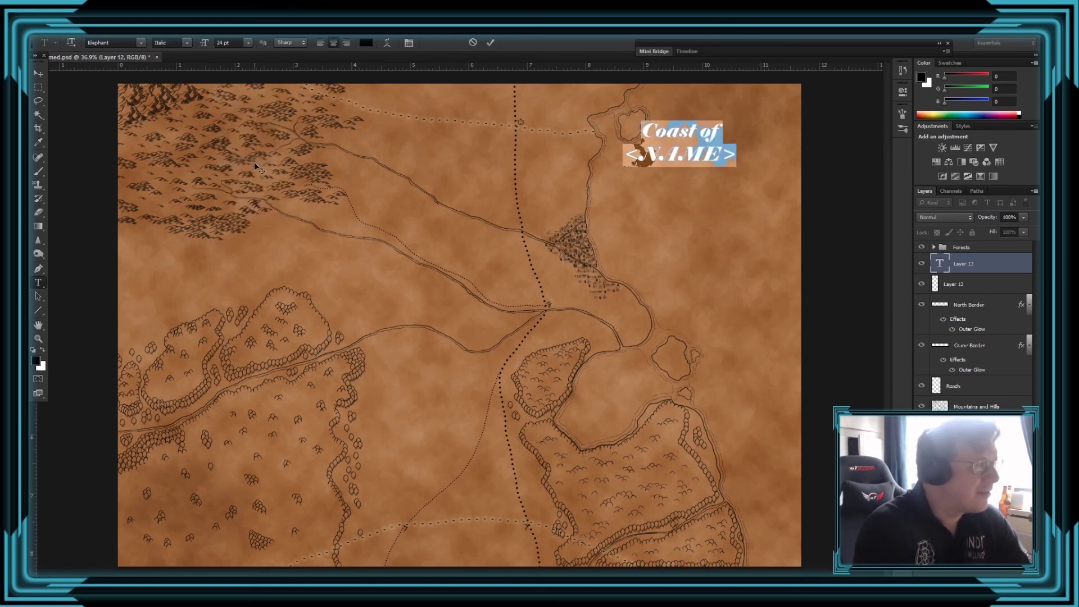
left_click(39, 74)
left_click_drag(719, 134, 762, 135)
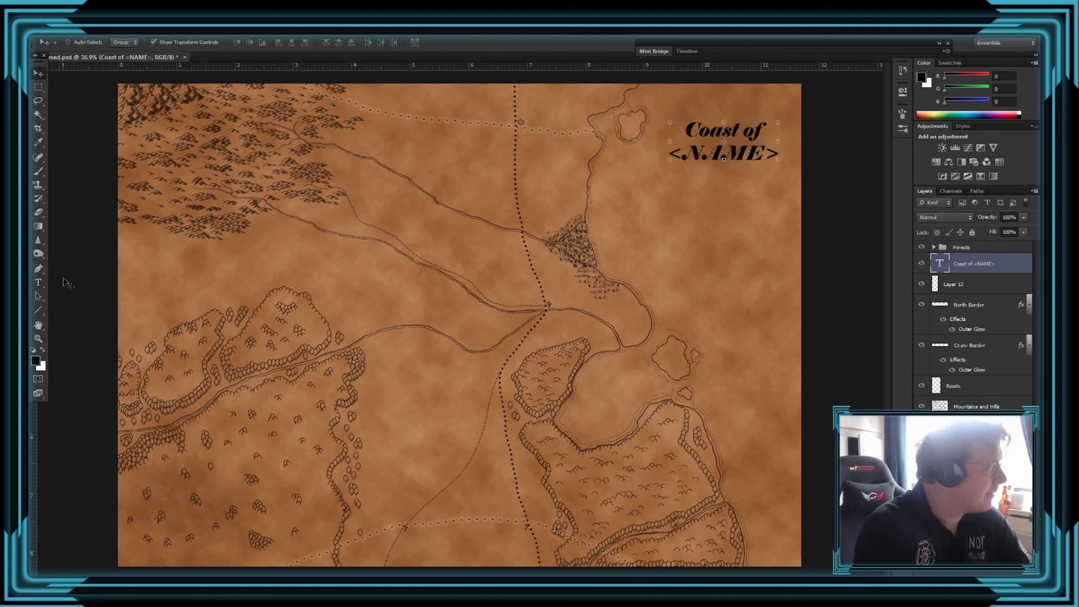
- Add the text label "Crane Imperium" below the southern dashed border, near the crossing with the minor road
left_click(38, 282)
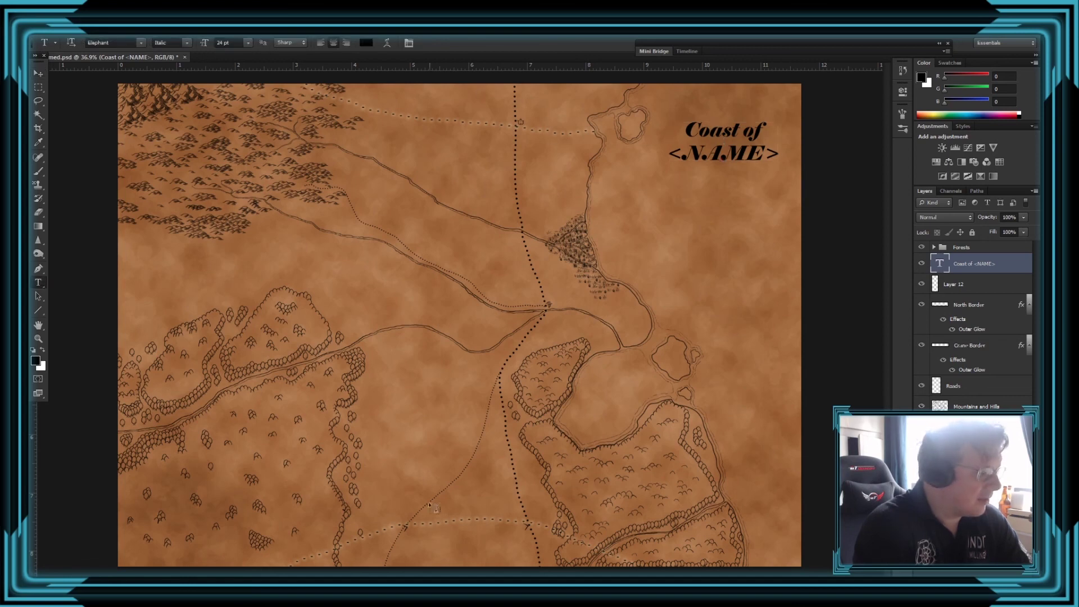
left_click(419, 547)
type("Crane")
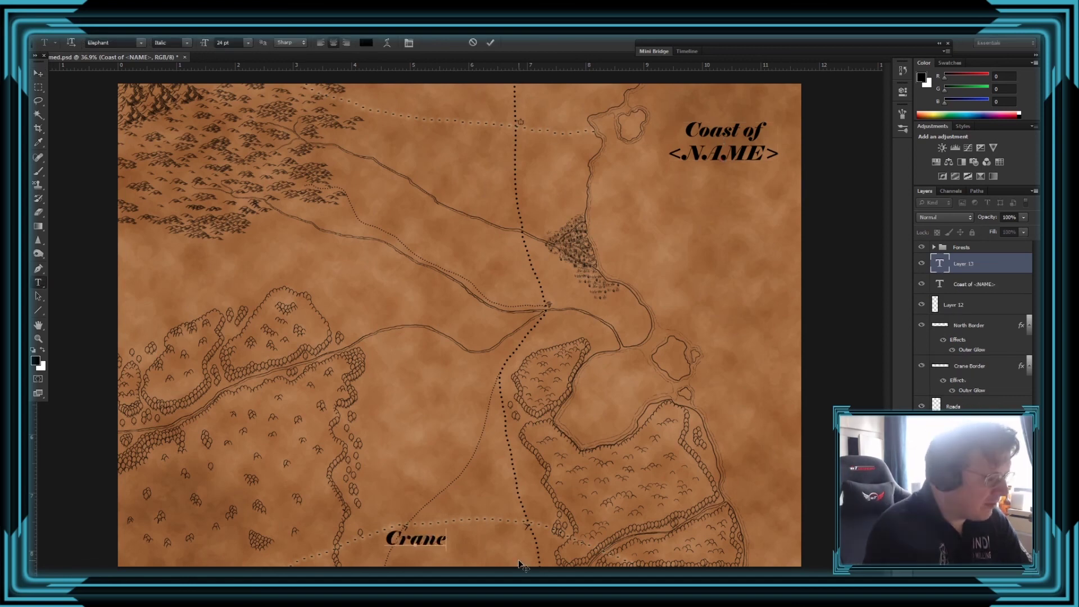
type(" Imperium")
- Set the "Crane Imperium" label's font size to 10 pt and move it southeast, between the two roads near the map's southern edge
key("ctrl+a")
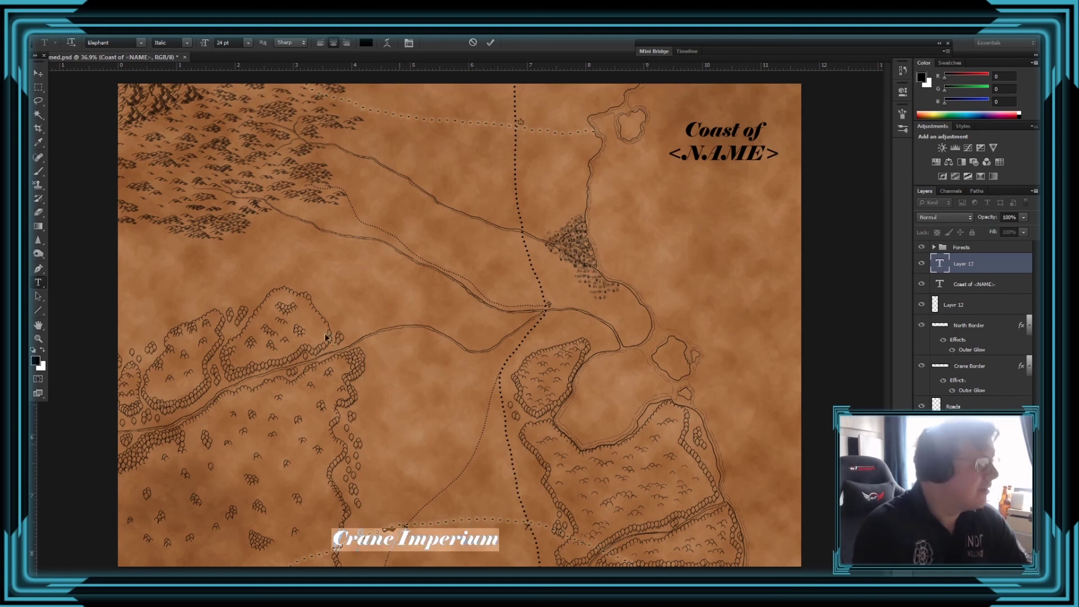
left_click(247, 43)
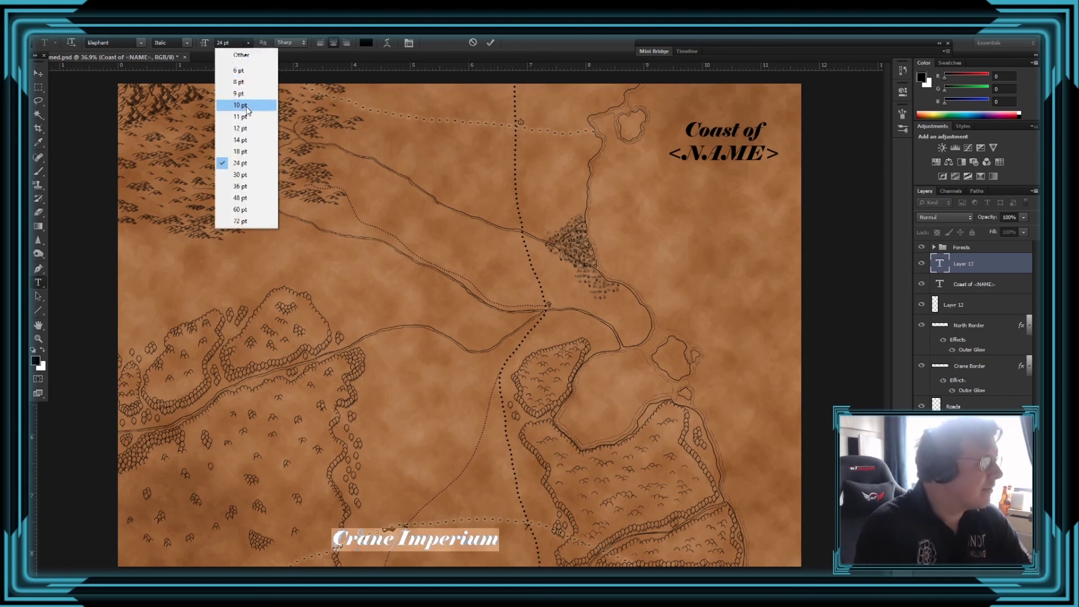
left_click(224, 103)
left_click(38, 73)
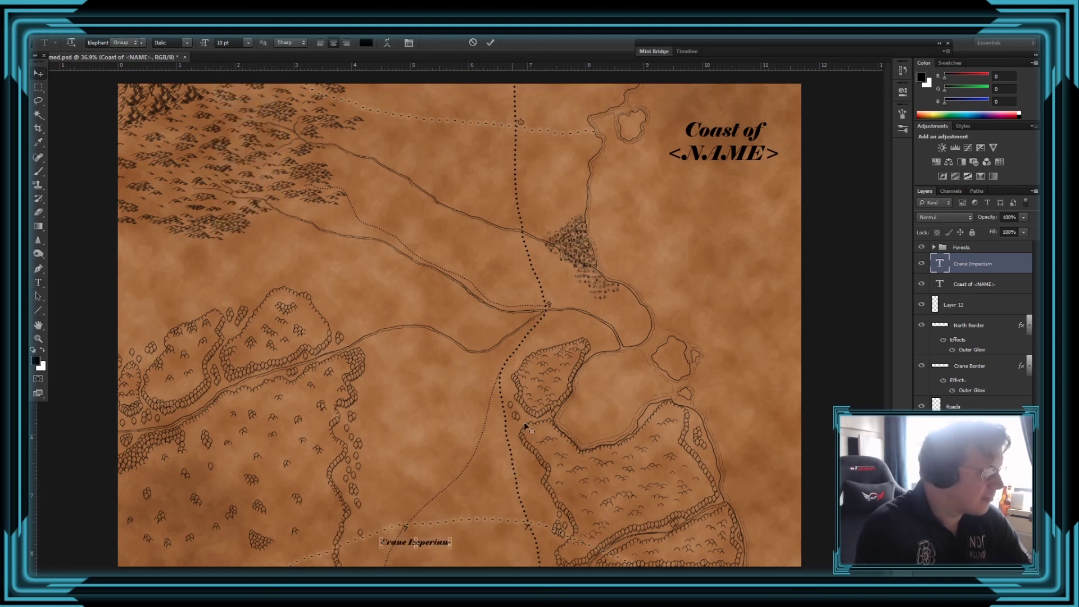
left_click_drag(416, 542, 461, 555)
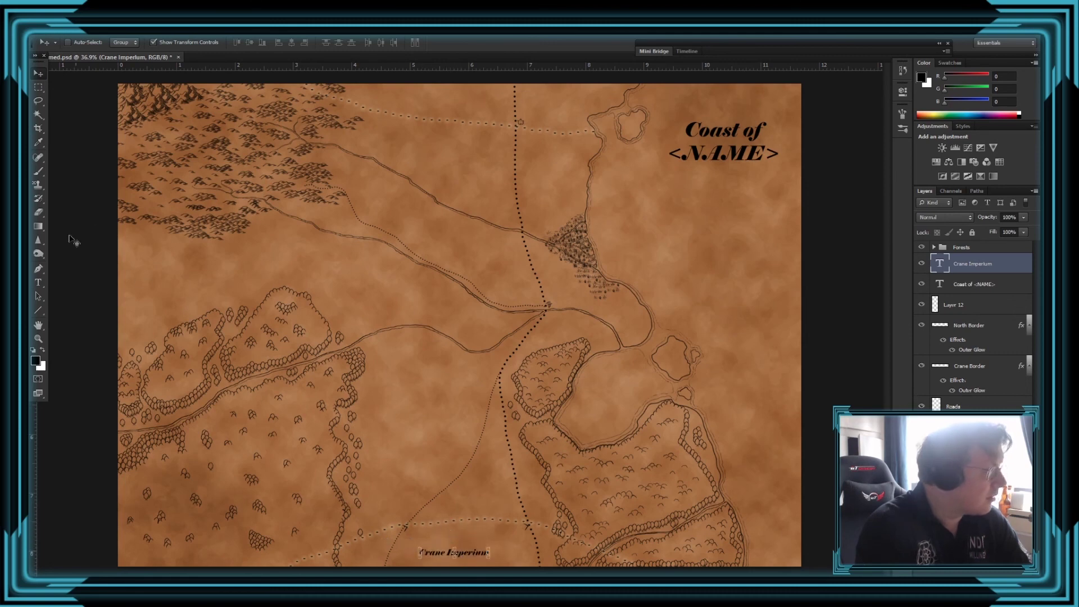
- Add the text label "Northern Fort 8" where the minor road crosses the southern border
left_click(38, 283)
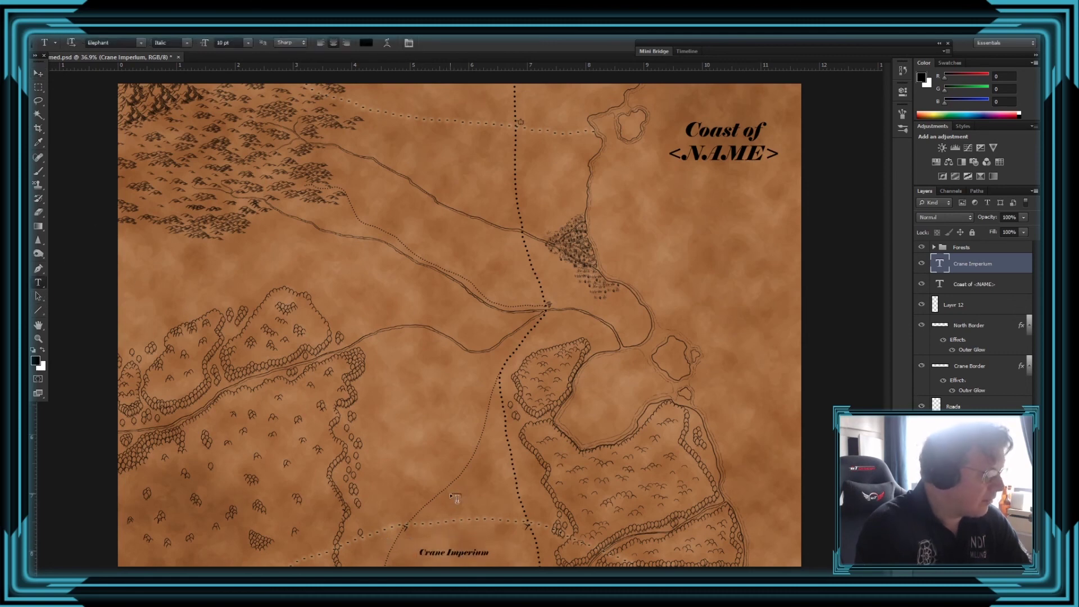
left_click(410, 532)
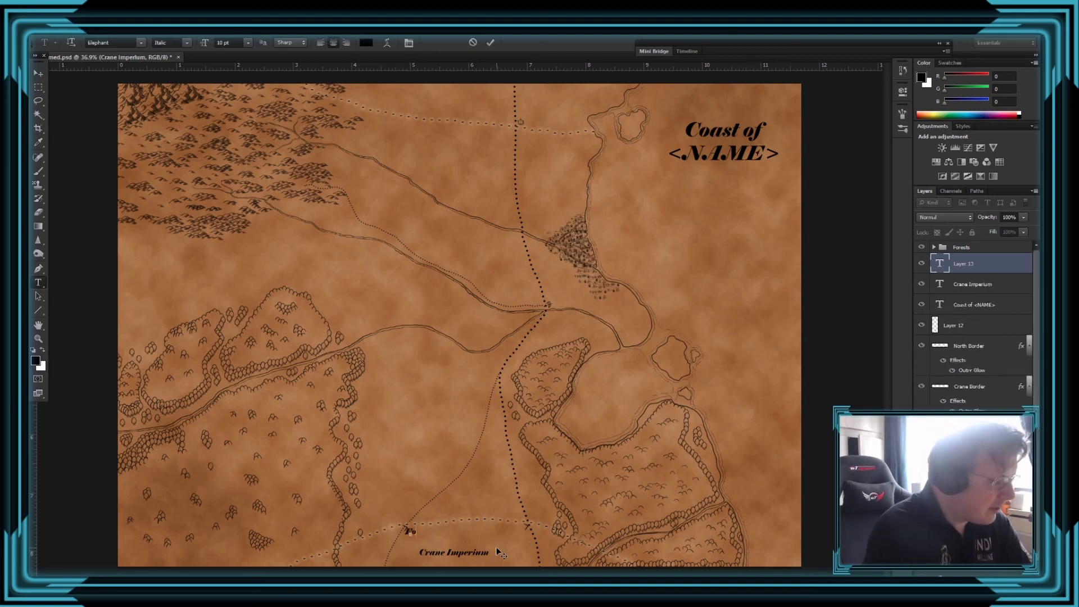
type("Ferr")
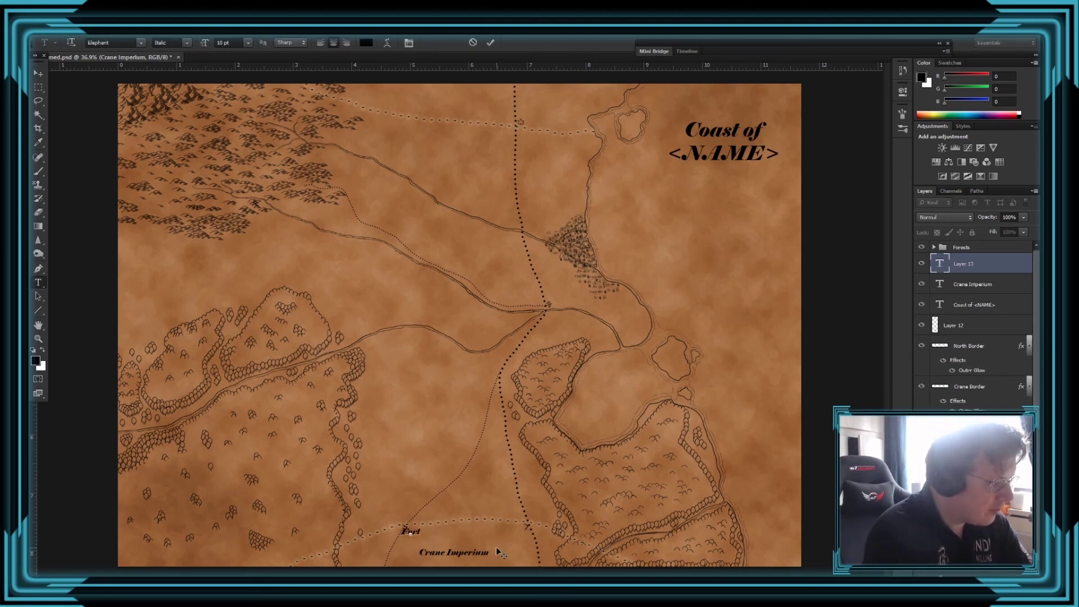
type("orthern Fort S")
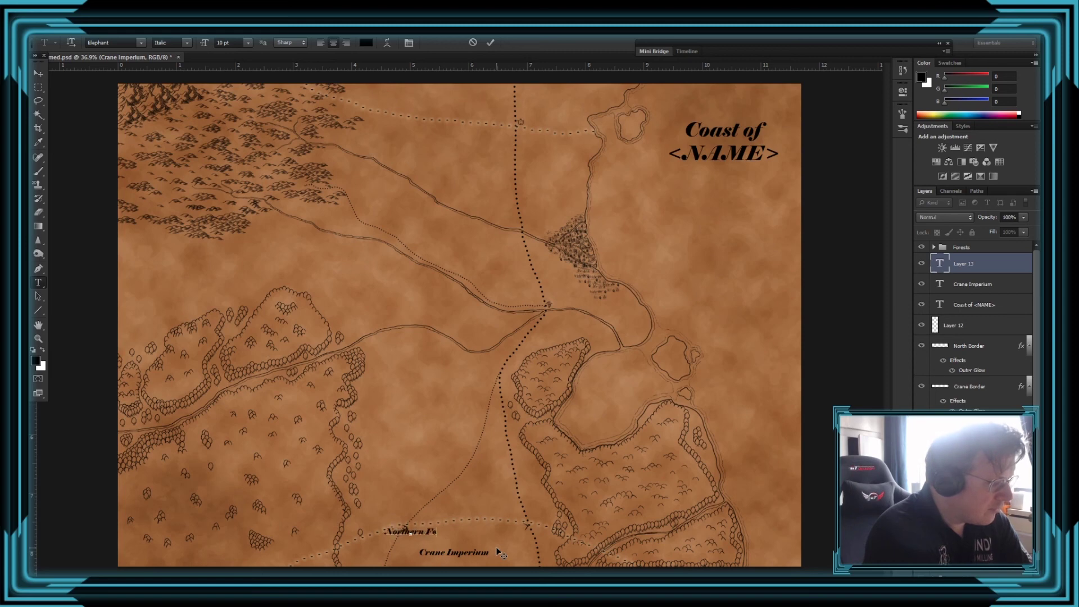
left_click(45, 73)
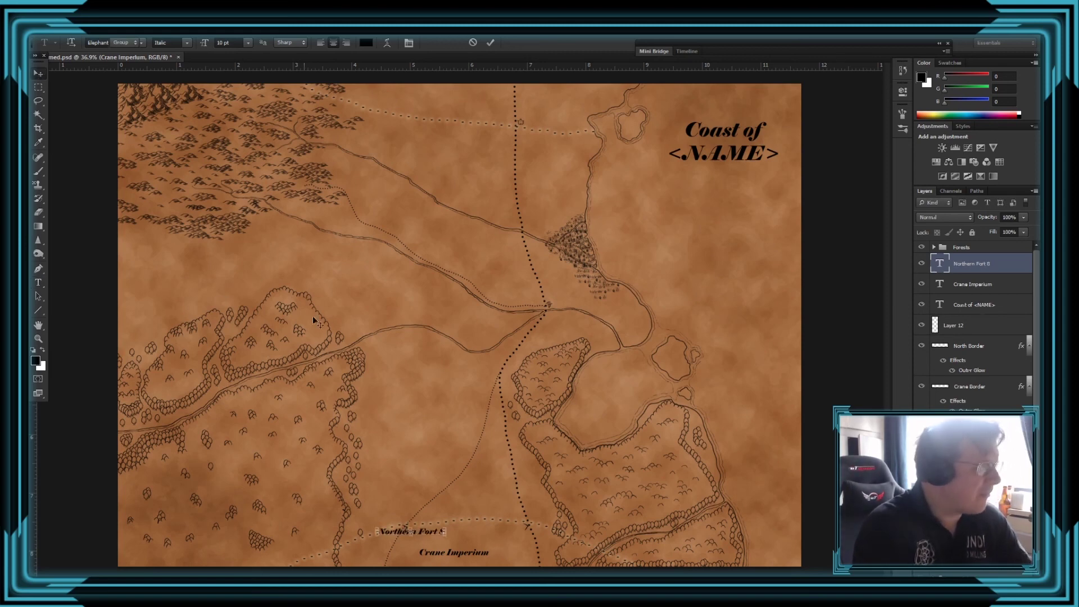
key("ctrl+t")
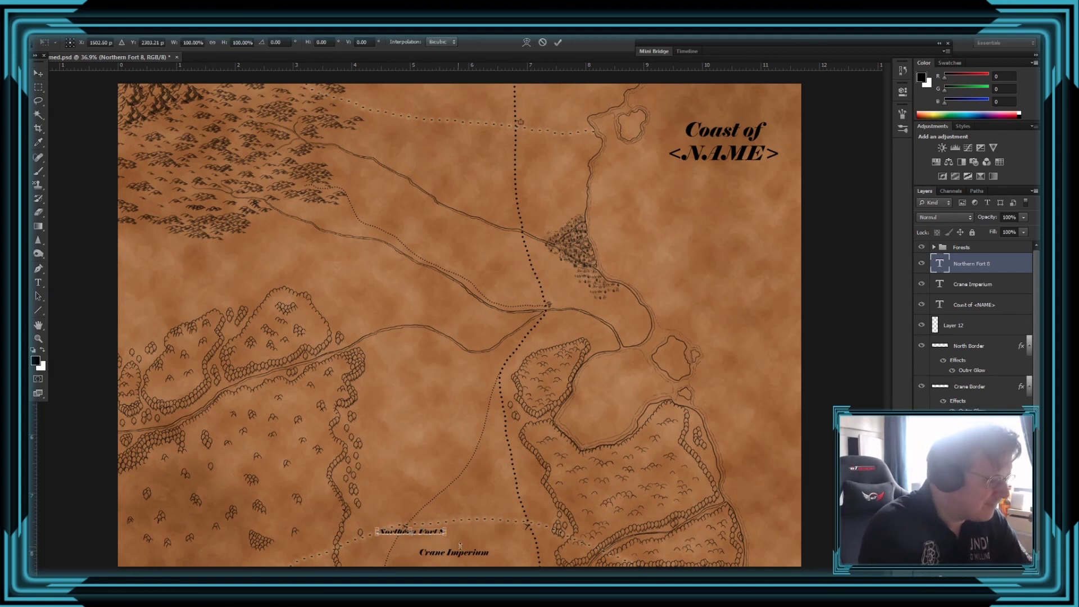
left_click_drag(424, 535, 455, 536)
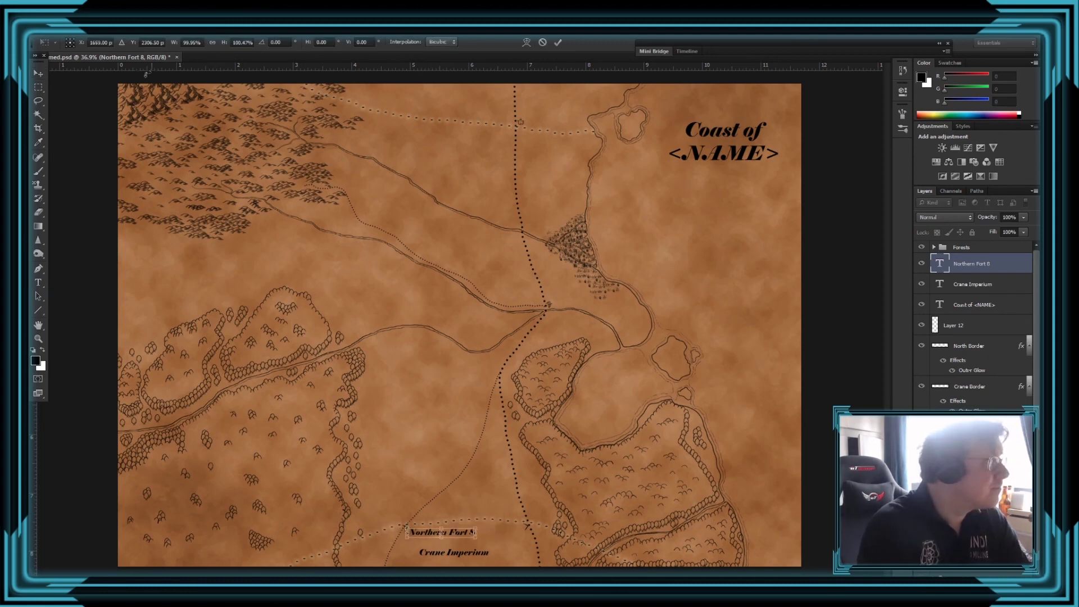
left_click(38, 284)
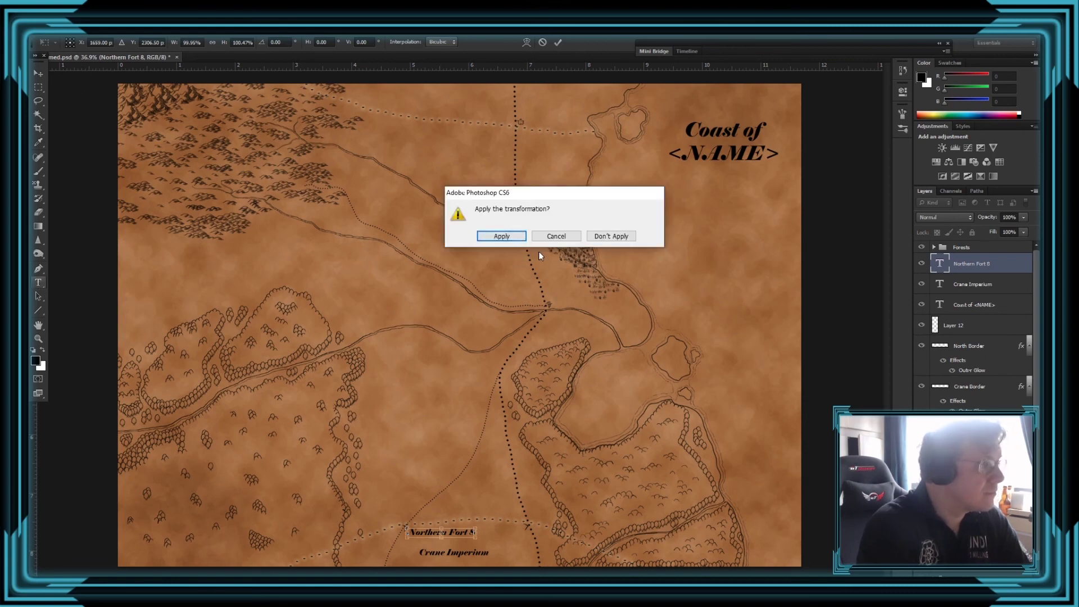
left_click(615, 236)
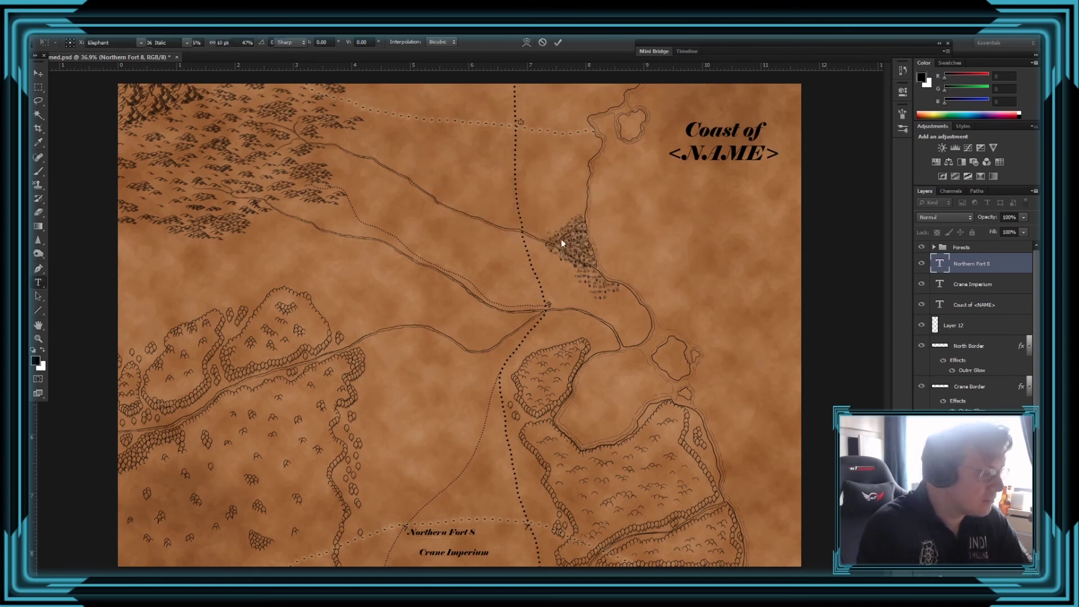
left_click(37, 297)
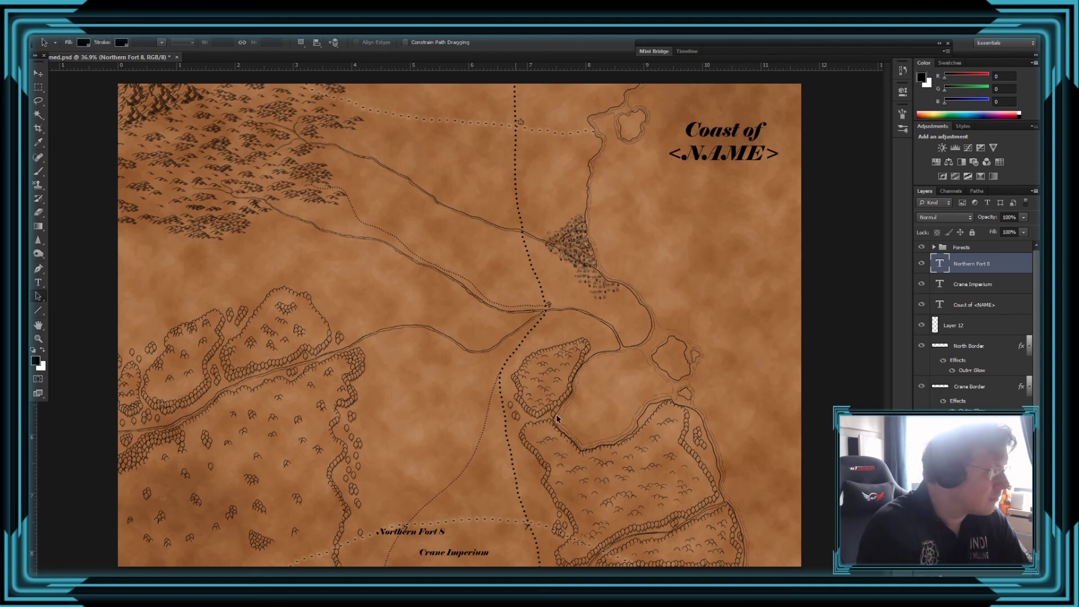
double_click(961, 272)
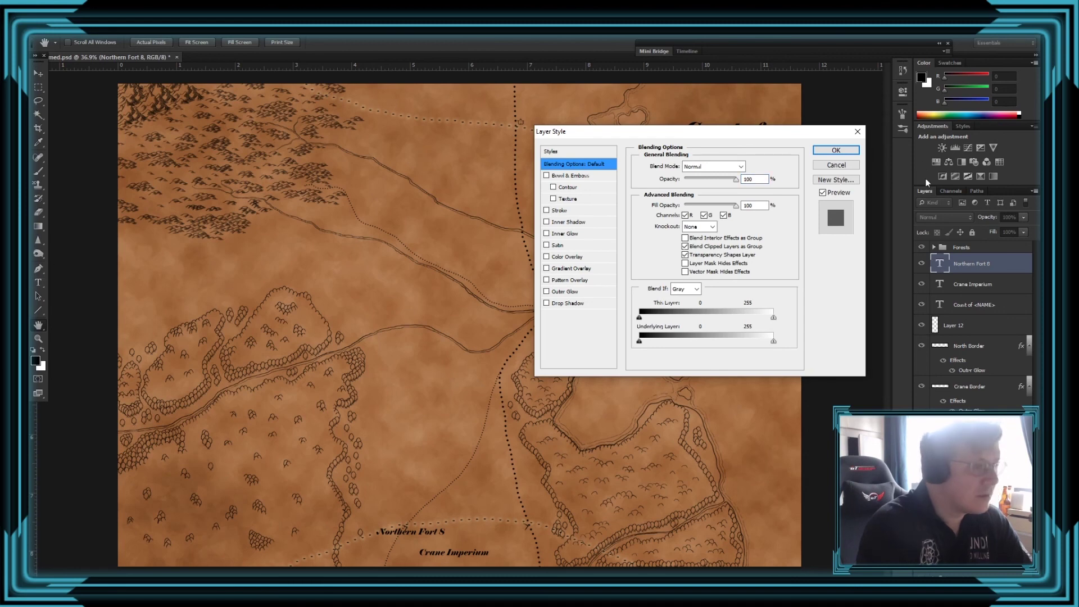
key("Escape")
left_click(39, 295)
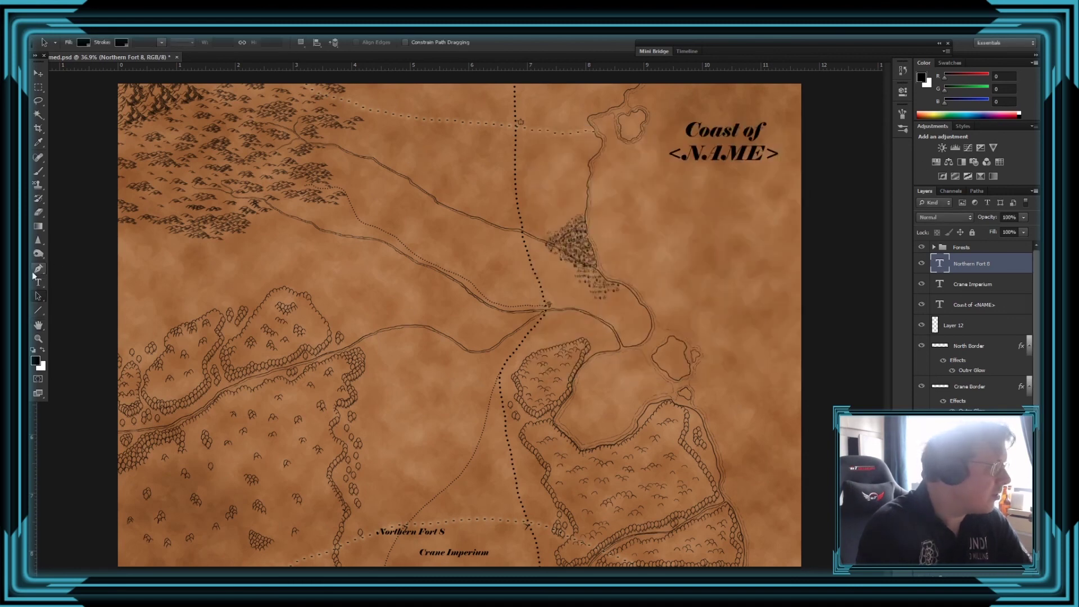
- Set the "Northern Fort 8" label's font size to 6 pt and move it slightly southeast of the minor road's border crossing
left_click(38, 282)
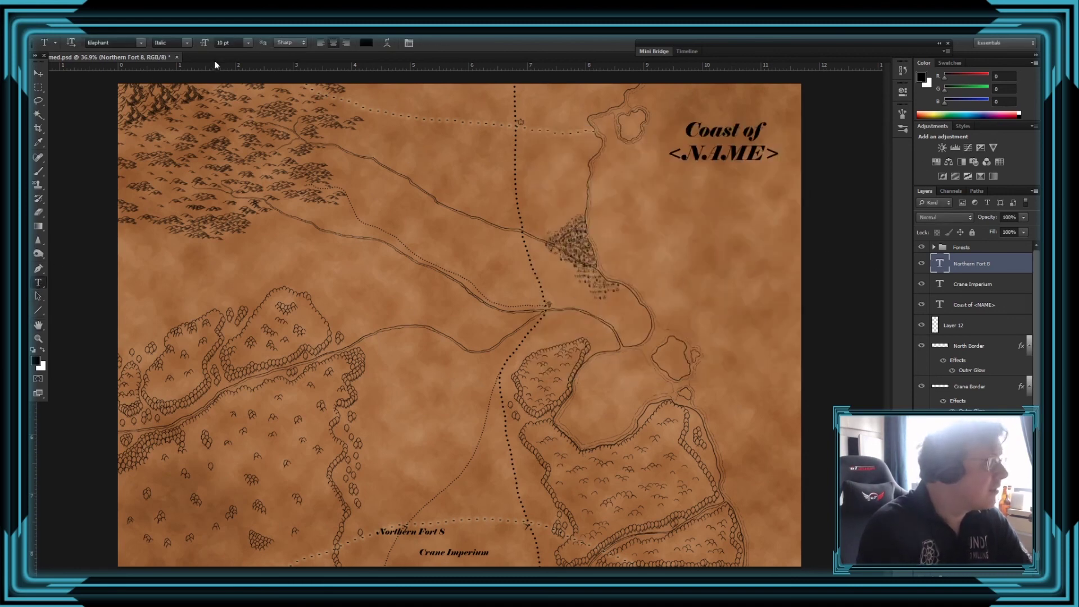
triple_click(420, 532)
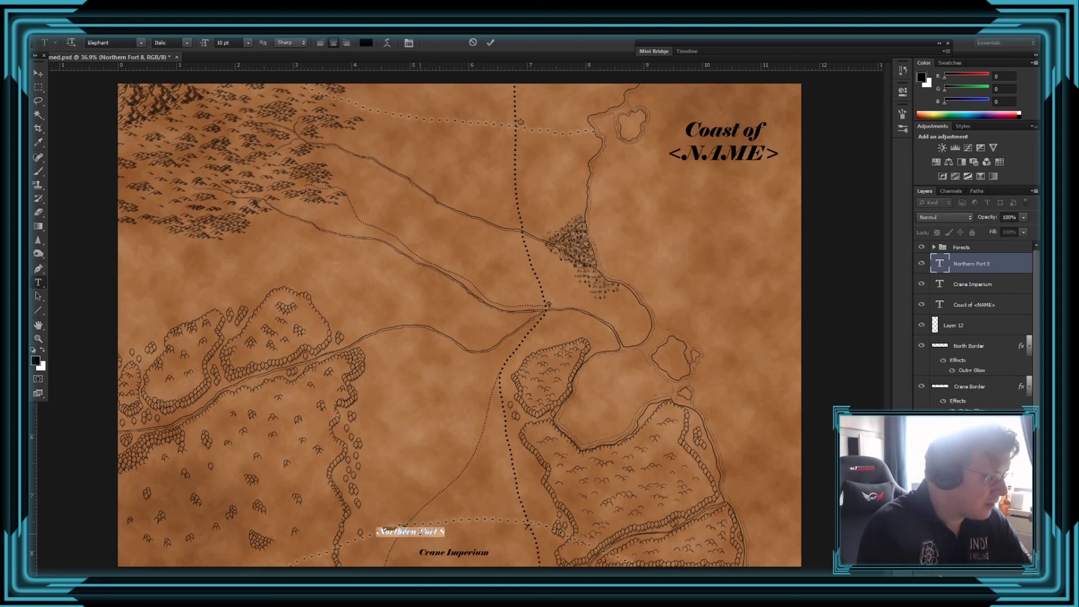
left_click(243, 44)
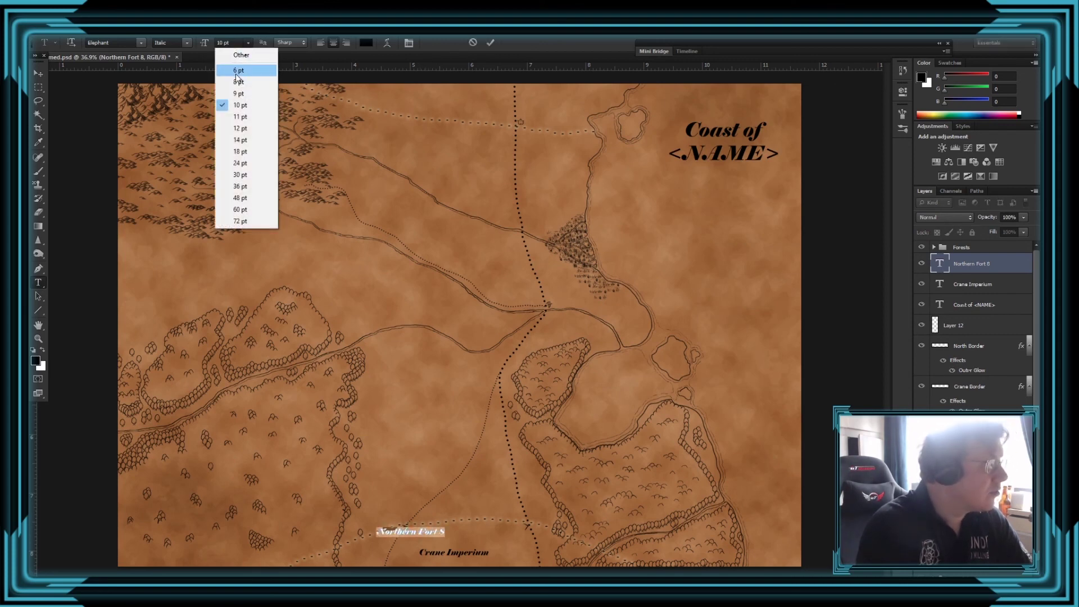
left_click(236, 71)
left_click(38, 72)
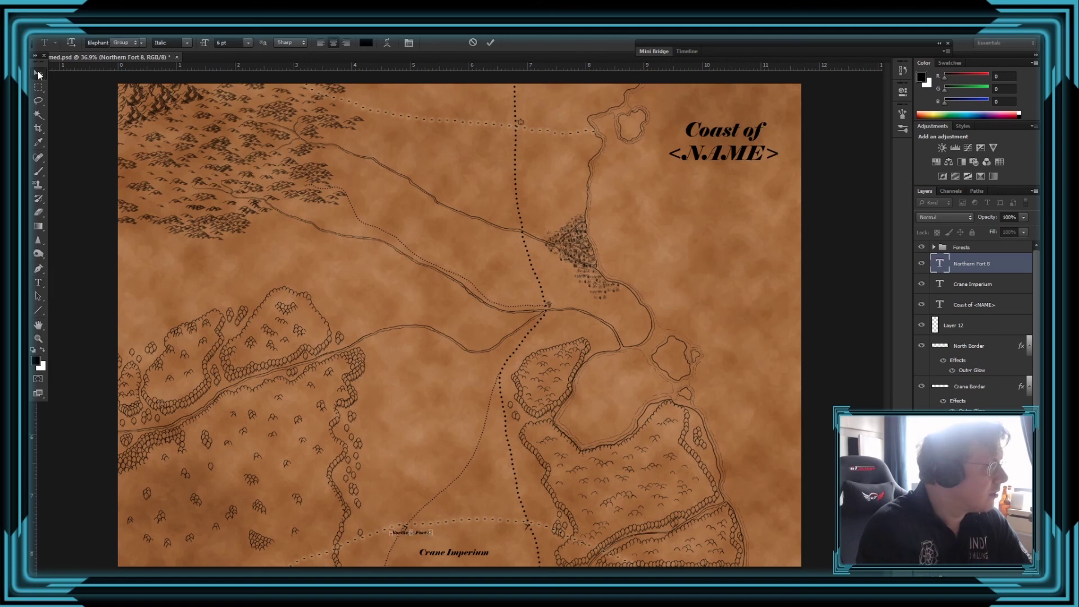
left_click_drag(421, 538, 430, 536)
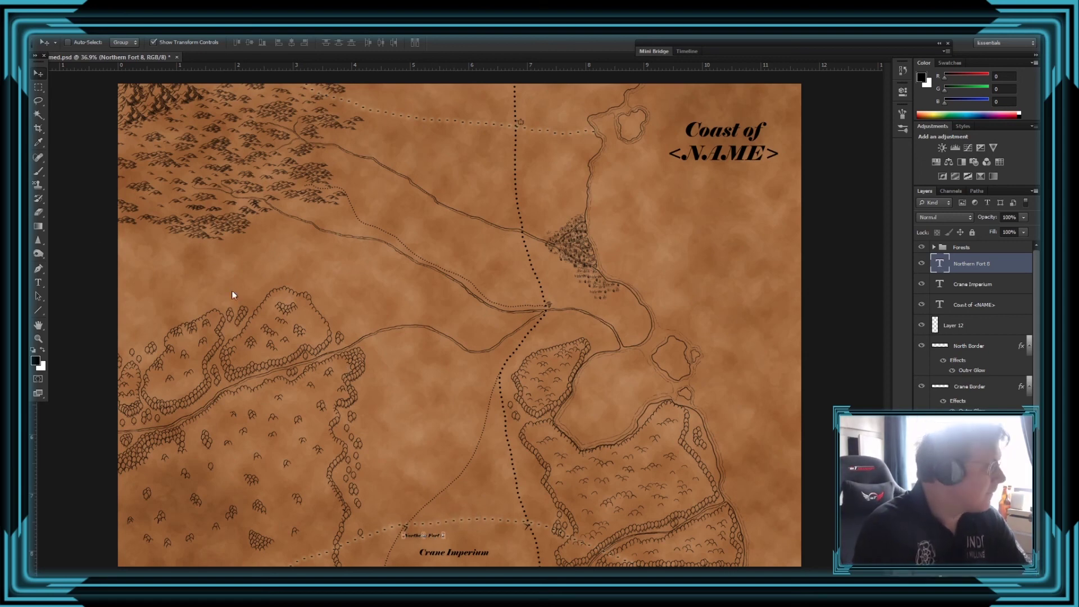
- Add the text label "Northern Fort 9" east of the "Northern Fort 8" label, just above "Crane Imperium"
left_click(37, 283)
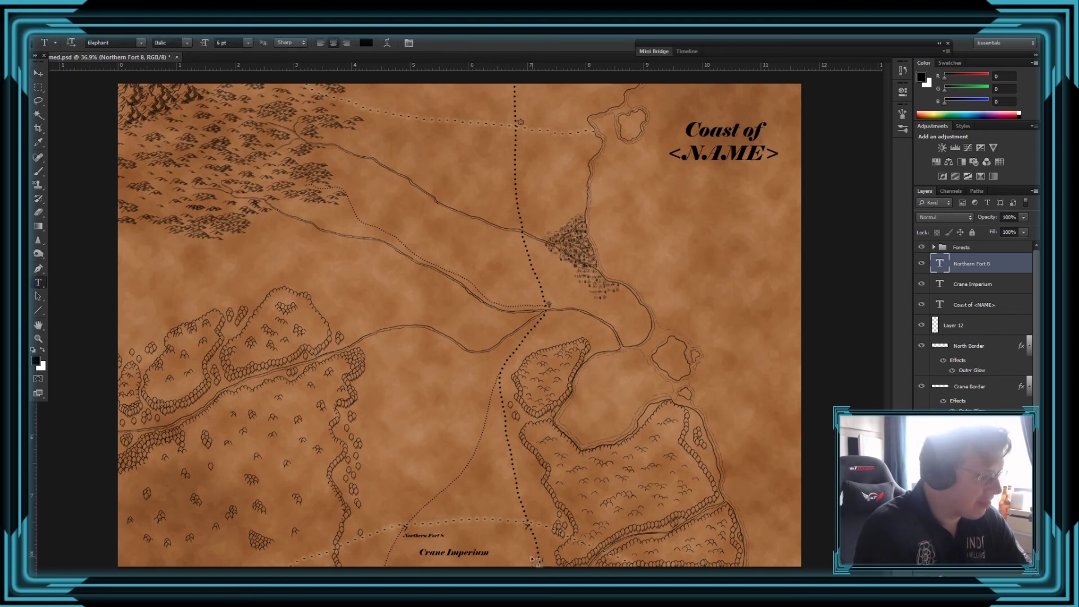
left_click(481, 542)
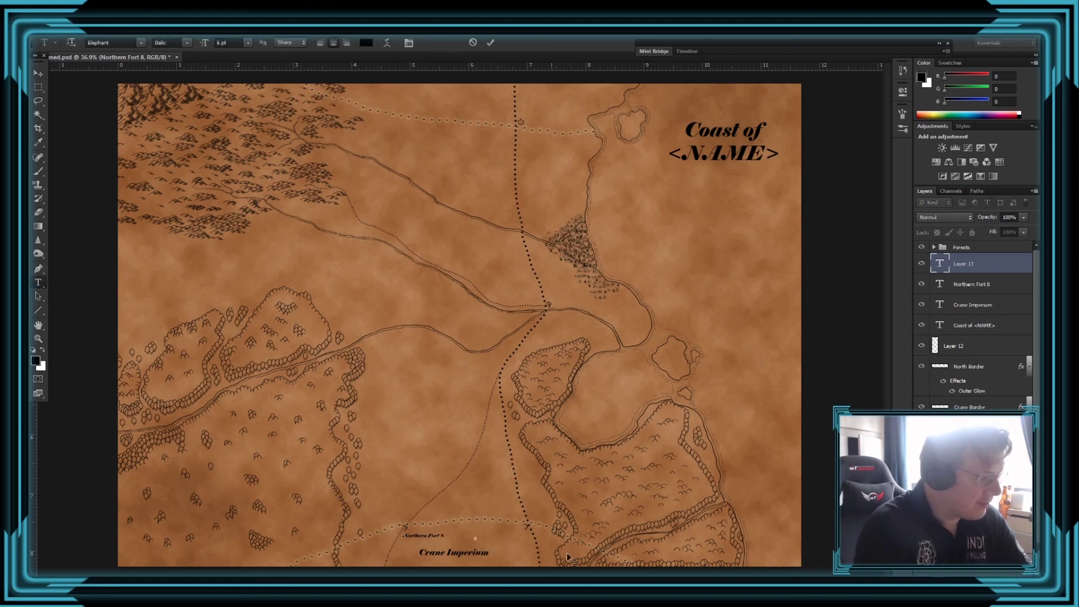
type("Northern Fort 6")
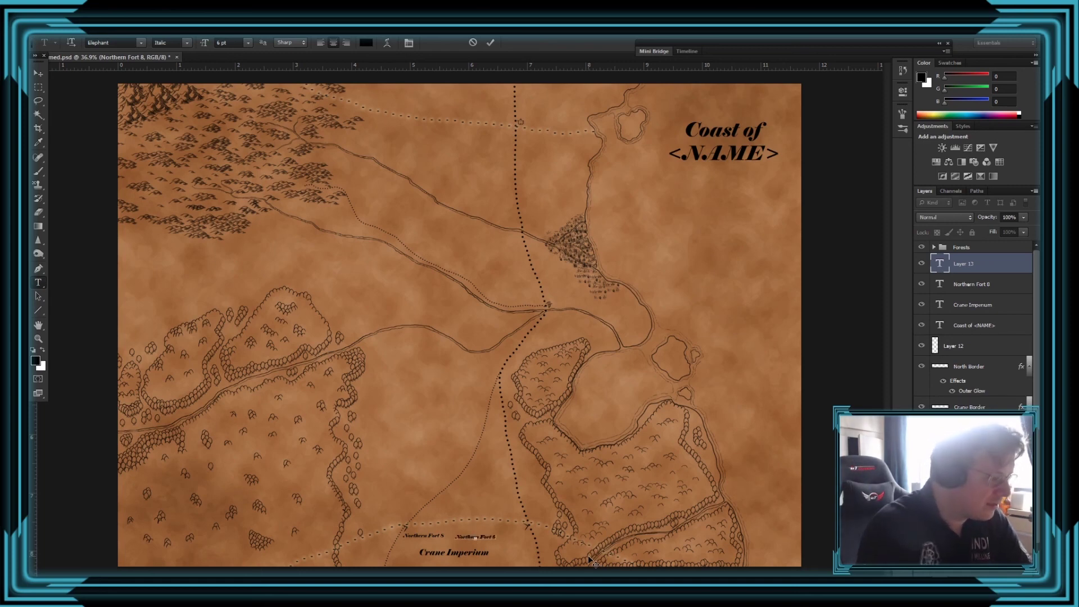
key("ctrl+Return")
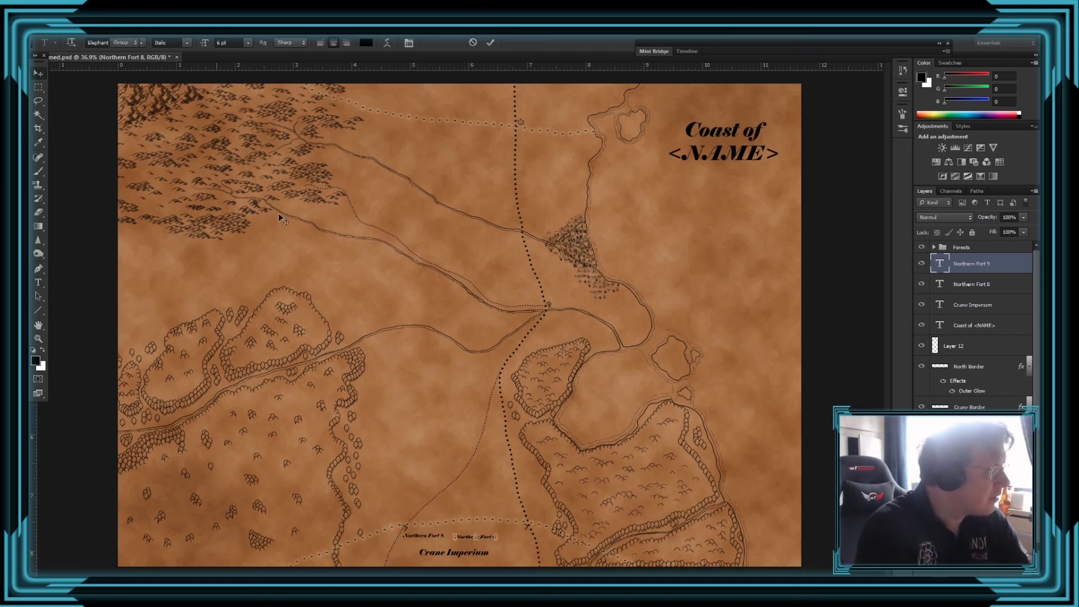
- Move the "Northern Fort 9" label east to the main road's crossing with the southern border and apply the transformation
key("ctrl+t")
left_click_drag(496, 541, 531, 537)
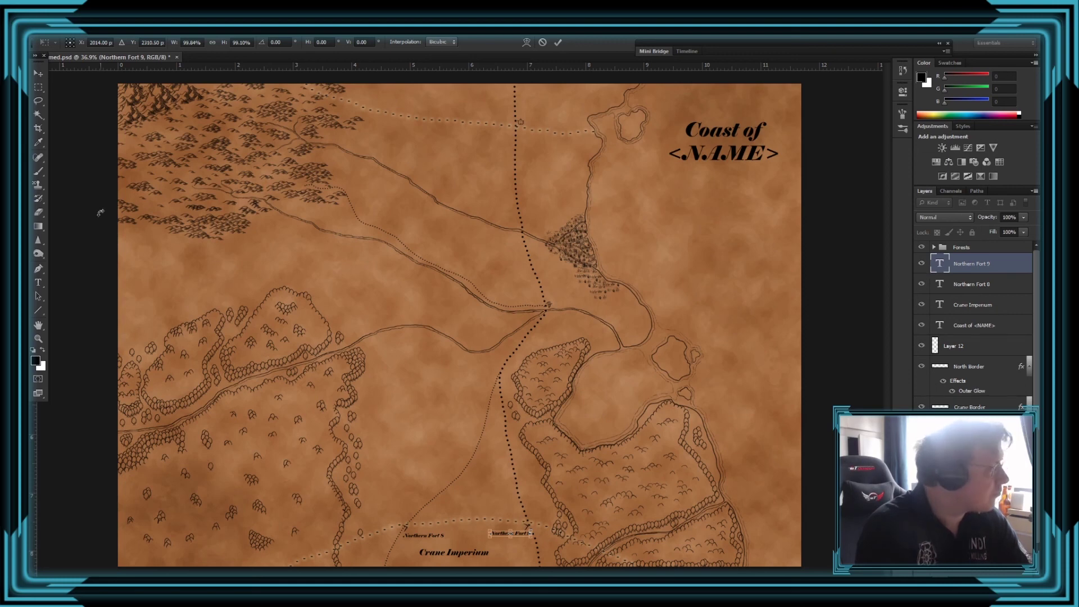
left_click(39, 282)
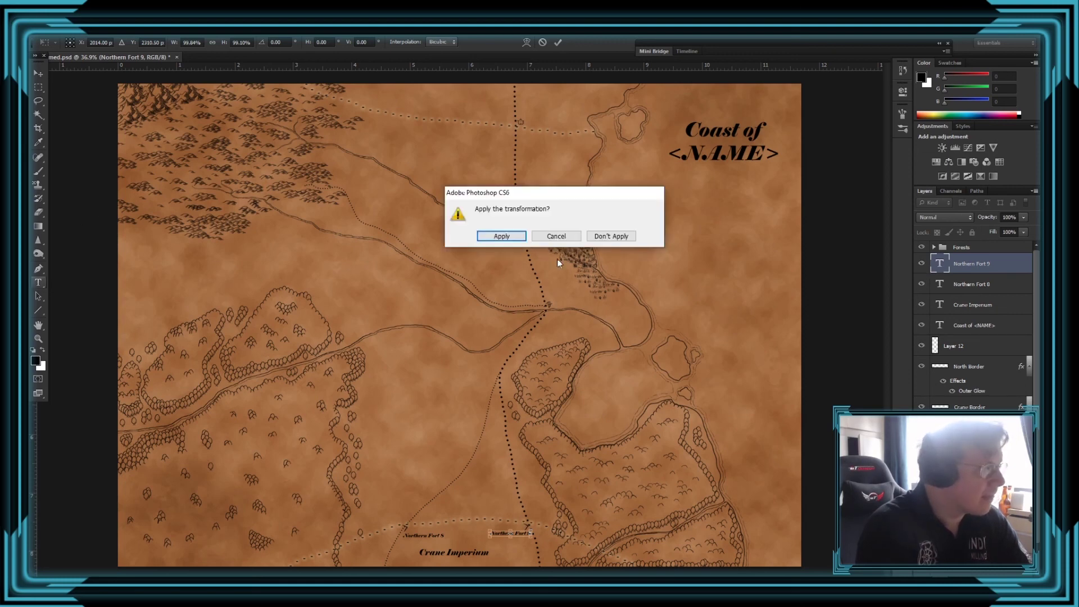
left_click(487, 237)
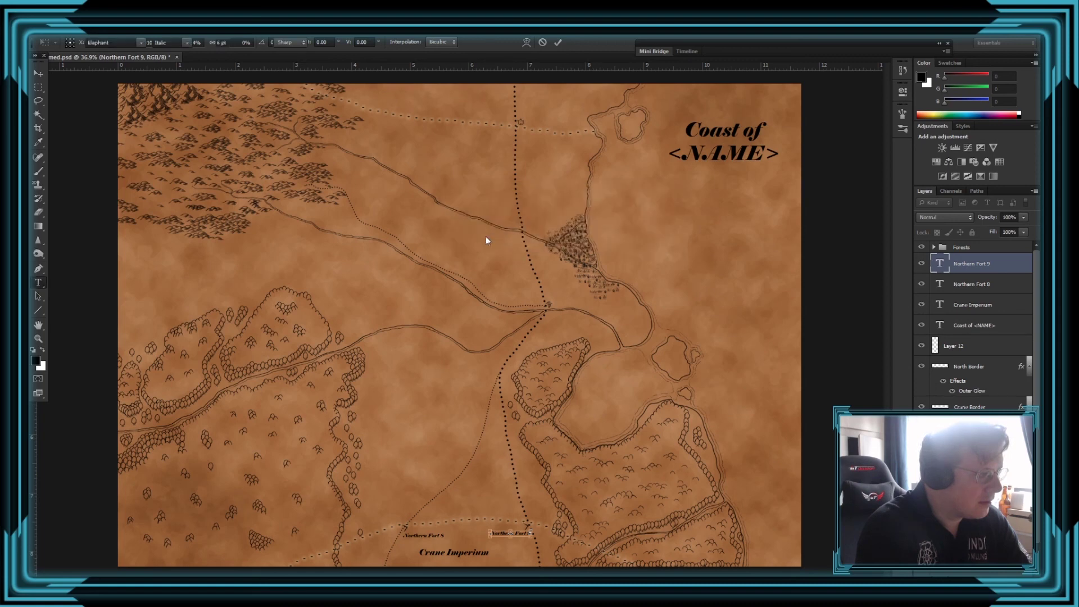
- Add the two-line text label "Stgarting Village" at the town symbol beside the river and main road junction
left_click(554, 299)
type("Starting")
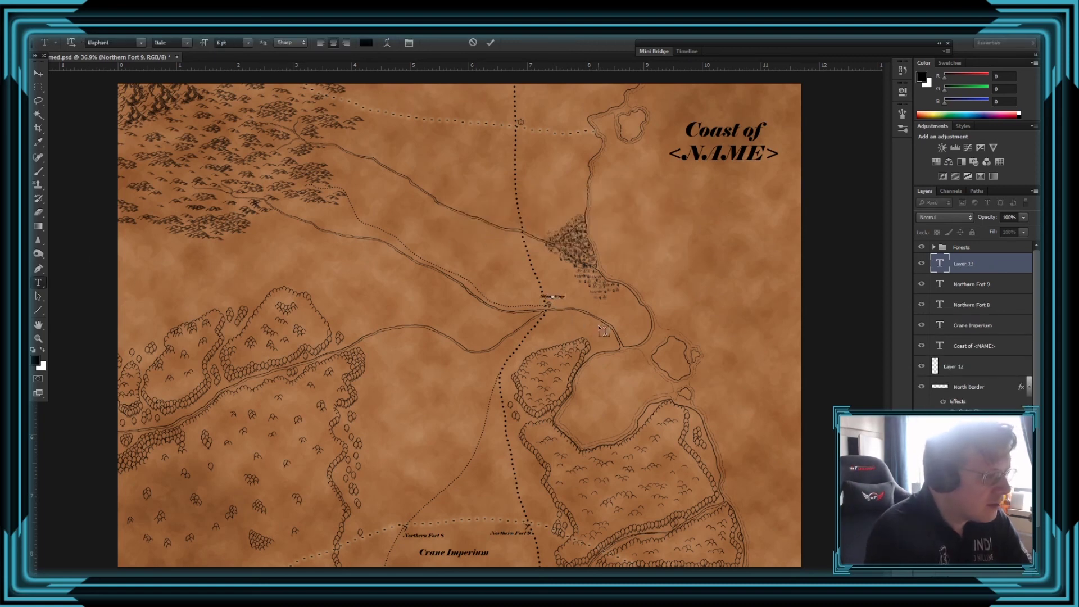
key("Return")
type("Poi")
key("BackSpace")
key("BackSpace")
key("BackSpace")
type("Village")
- Move the "Stgarting Village" label east so that it sits clear of the town symbol and the main road
scroll(528, 277, "up", 2)
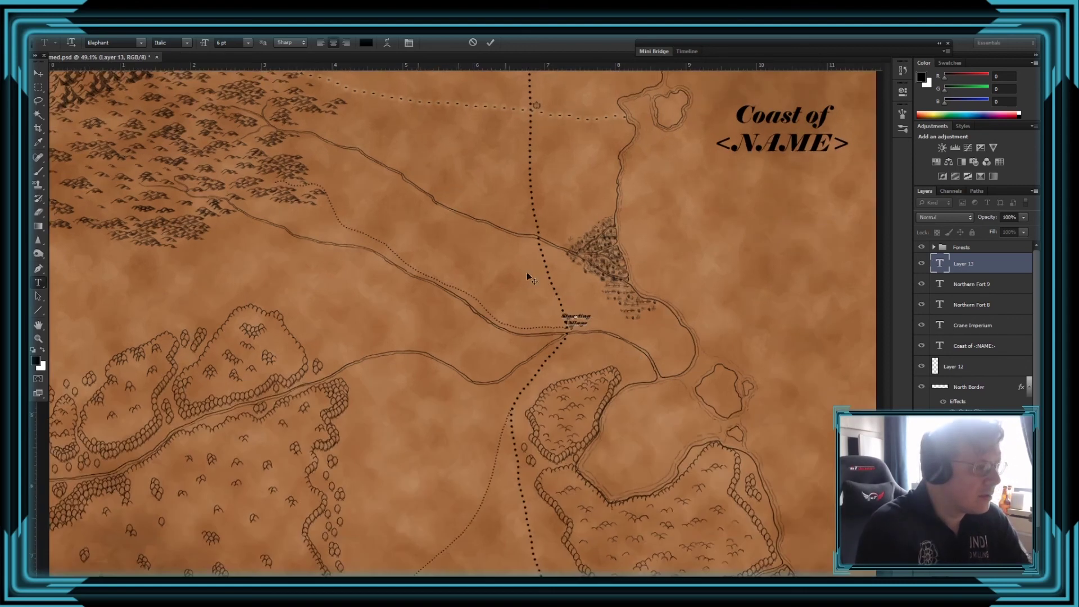
scroll(527, 271, "up", 3)
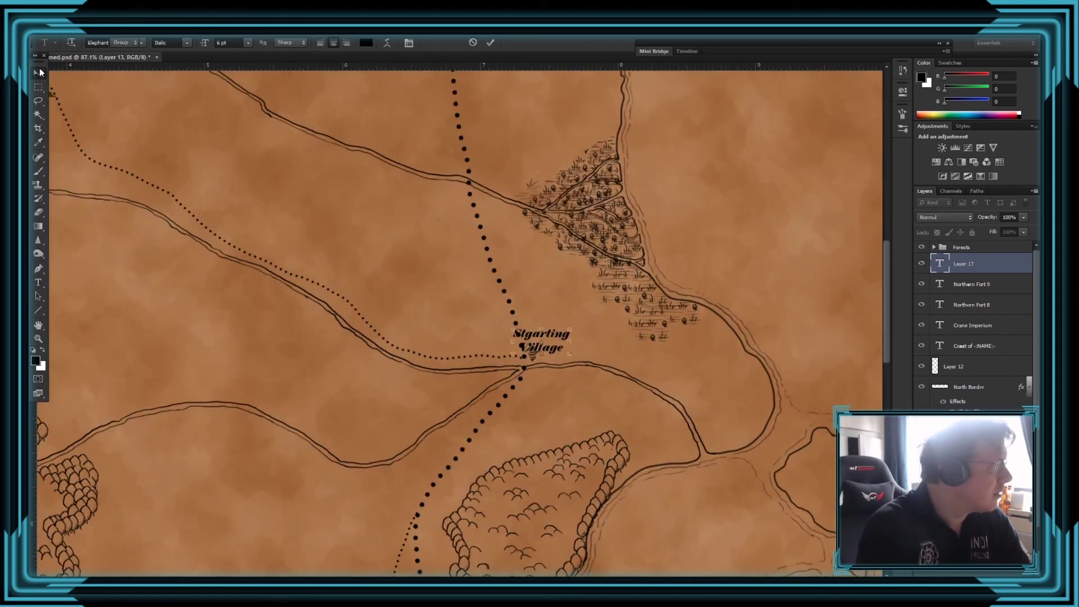
left_click(39, 72)
left_click_drag(533, 342, 557, 345)
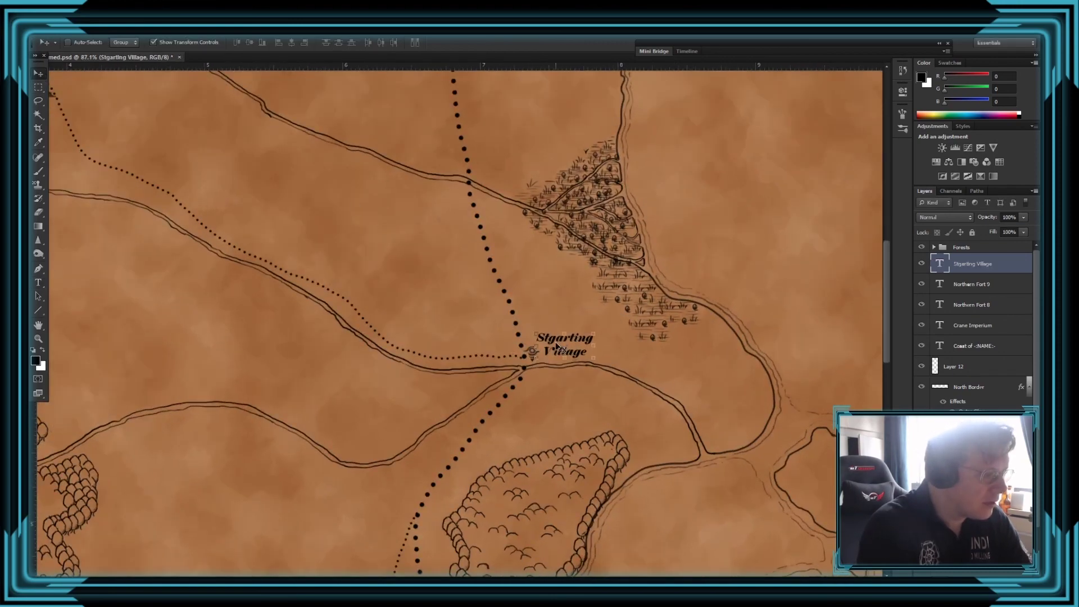
left_click(42, 281)
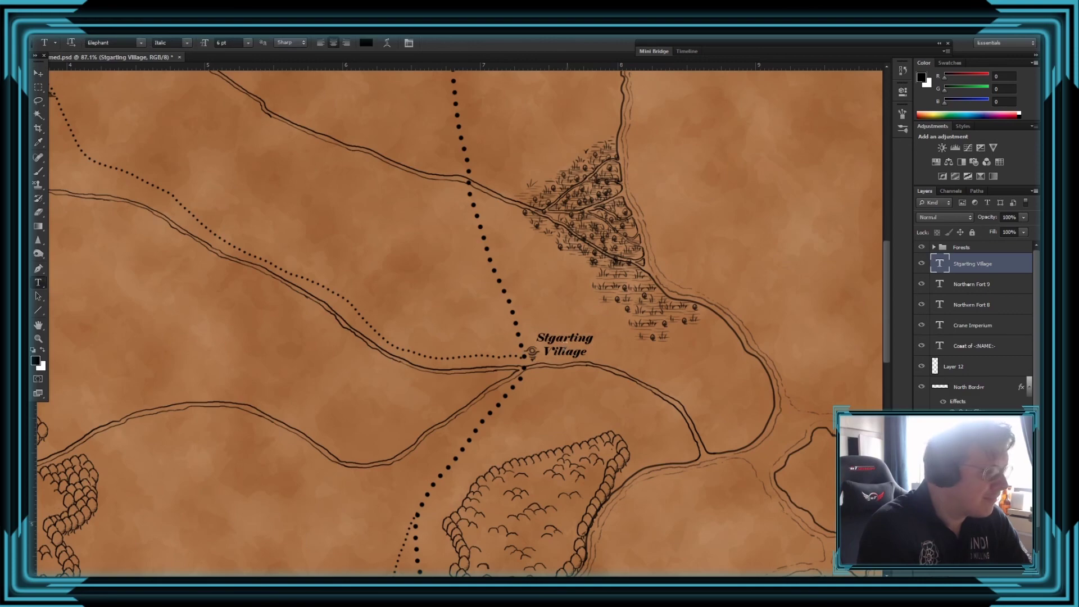
- Correct the spelling of the "Stgarting Village" label to "Starting Village" and commit the text
key("BackSpace")
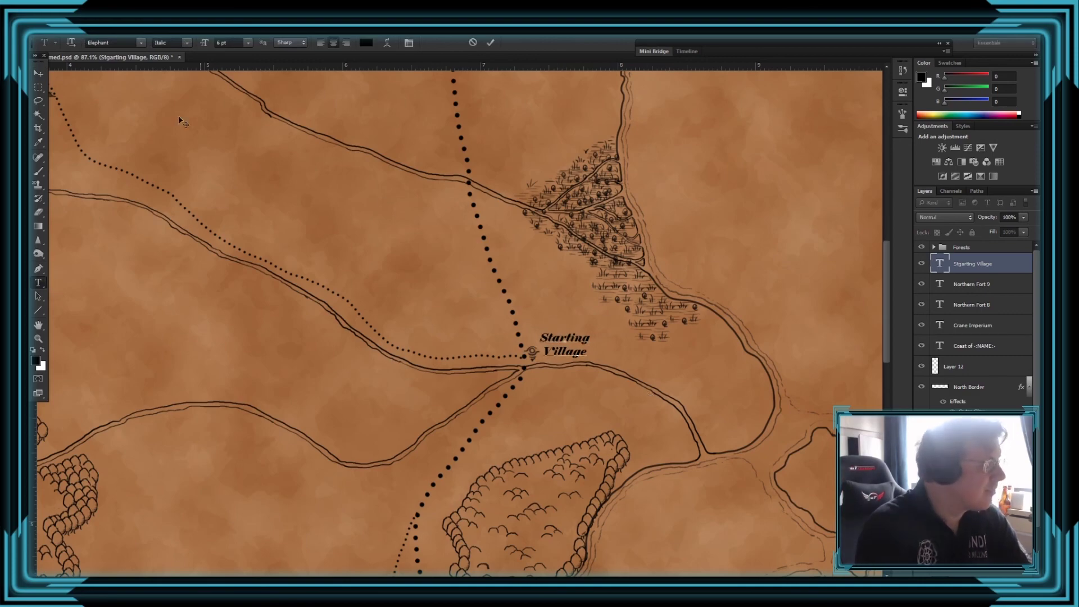
left_click(40, 72)
- Add the text label "Town" at the symbol where the main road crosses the northern border, placed just northeast of the symbol
scroll(455, 234, "down", 4)
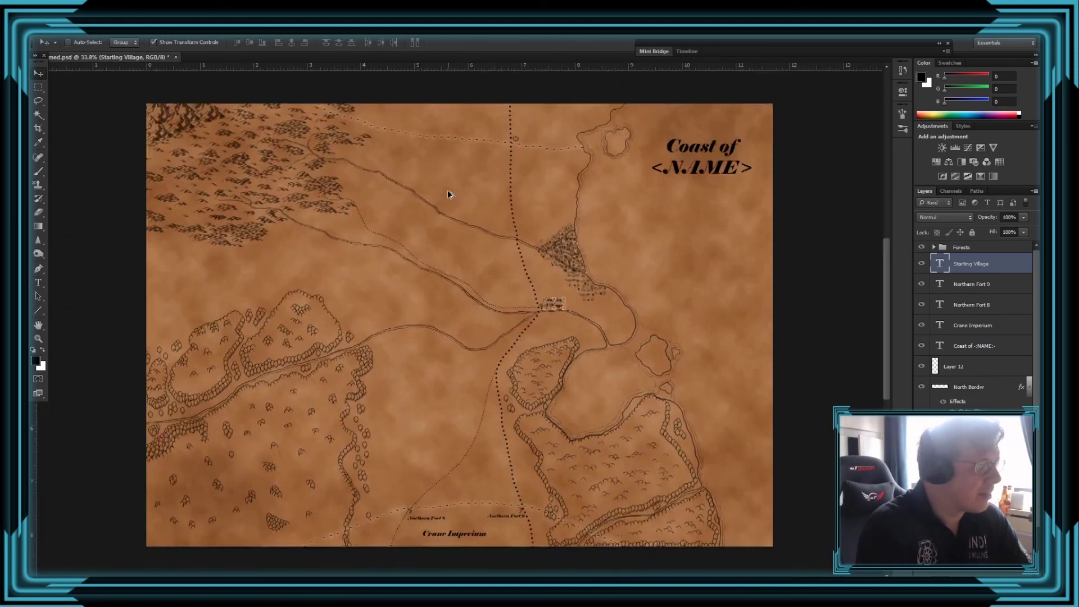
scroll(541, 117, "up", 5)
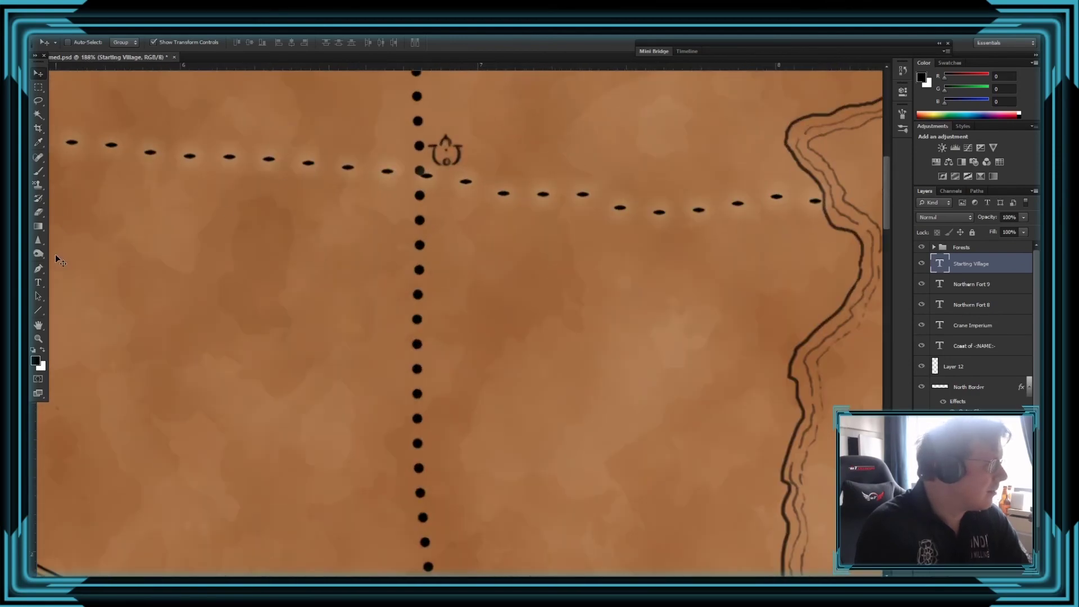
left_click(38, 283)
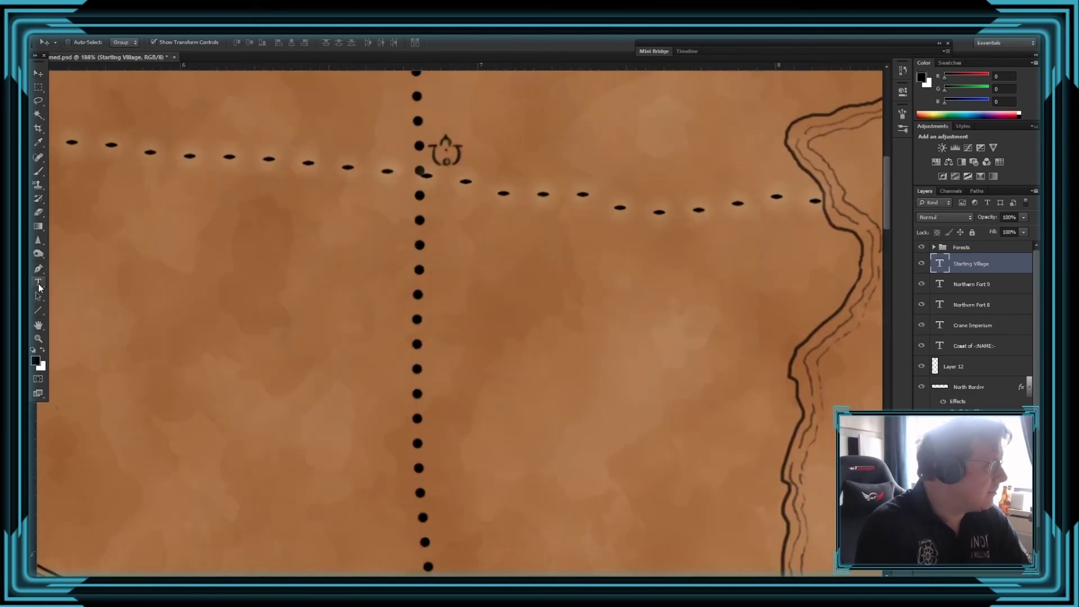
left_click(482, 121)
type("Town")
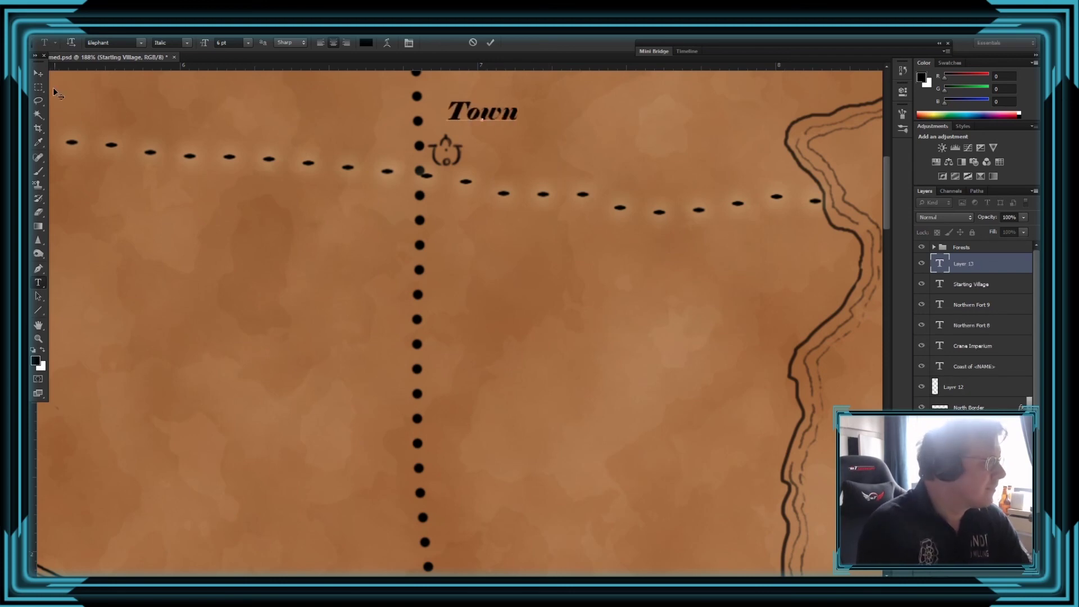
left_click(39, 73)
left_click_drag(482, 112, 498, 129)
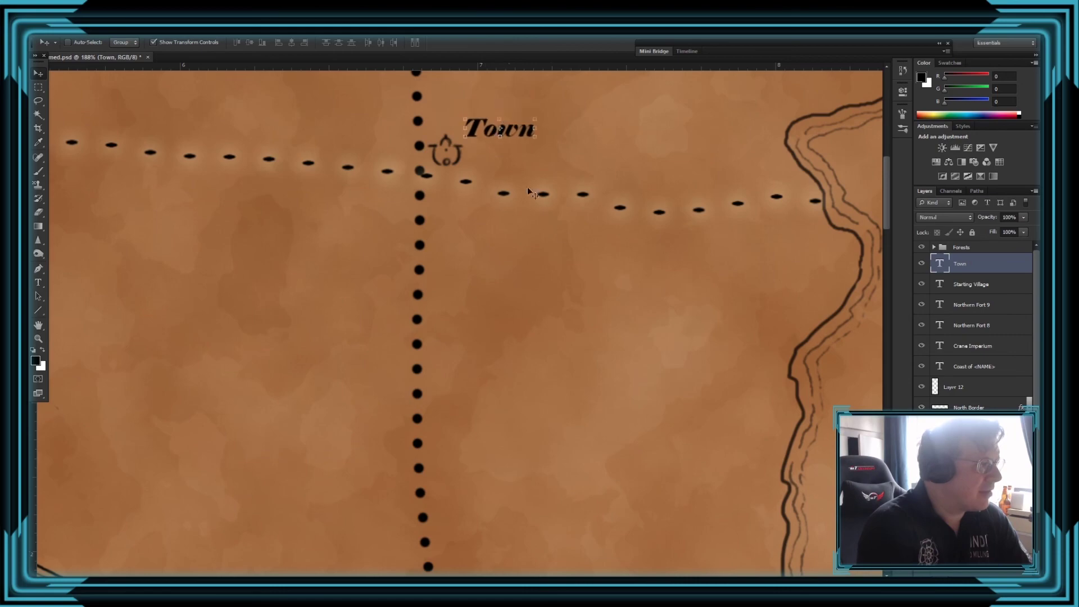
- Stamp the Symbol 16 brush once on Layer 12 at the western end of the dotted trail in the hills
scroll(530, 193, "down", 5)
scroll(539, 416, "down", 2)
scroll(556, 399, "down", 2)
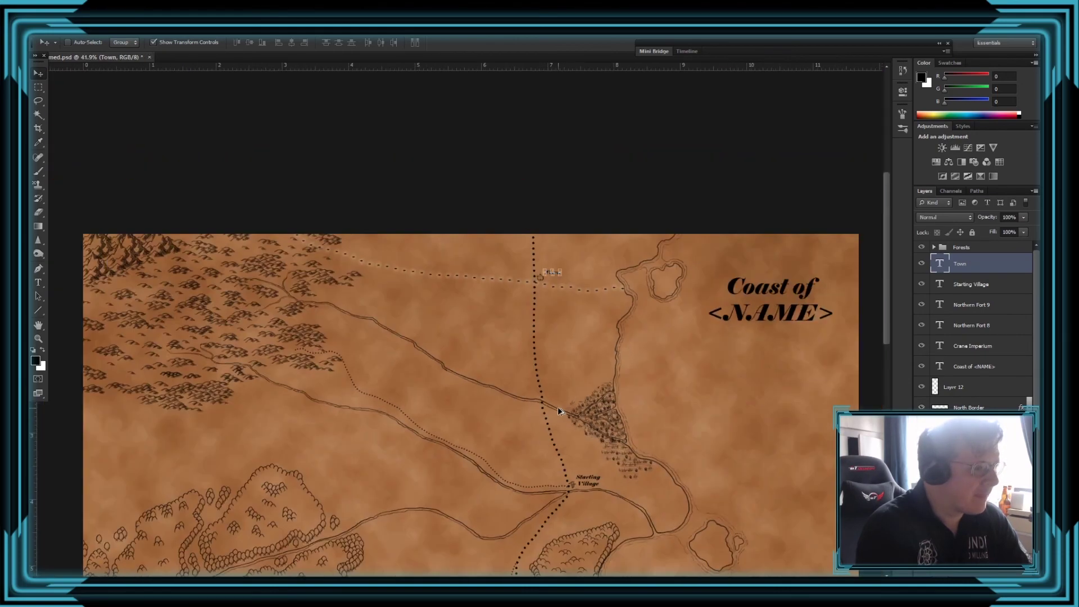
scroll(558, 408, "down", 3)
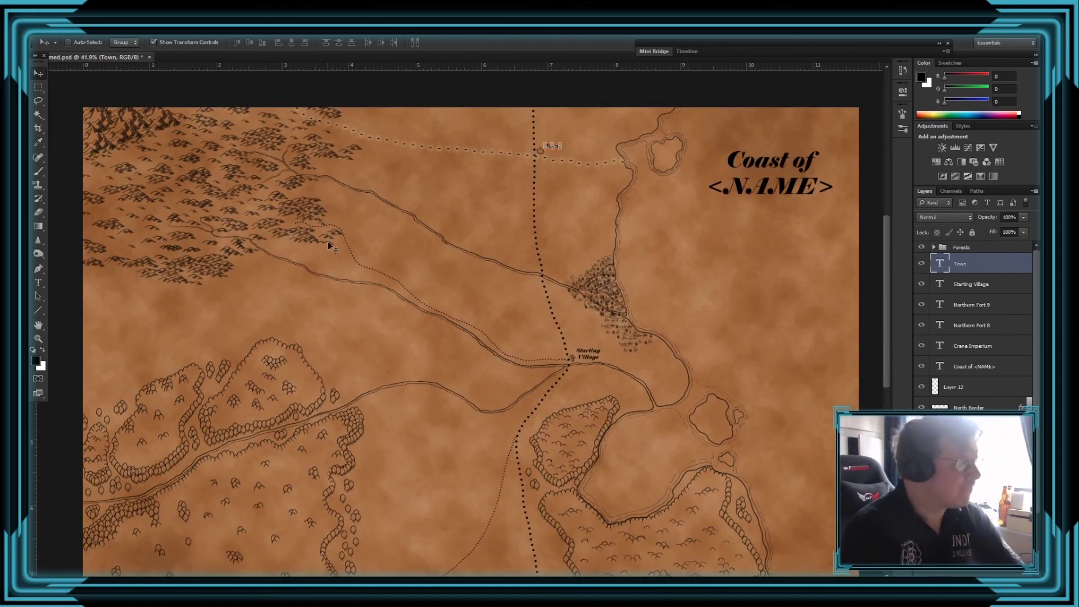
scroll(328, 246, "up", 6)
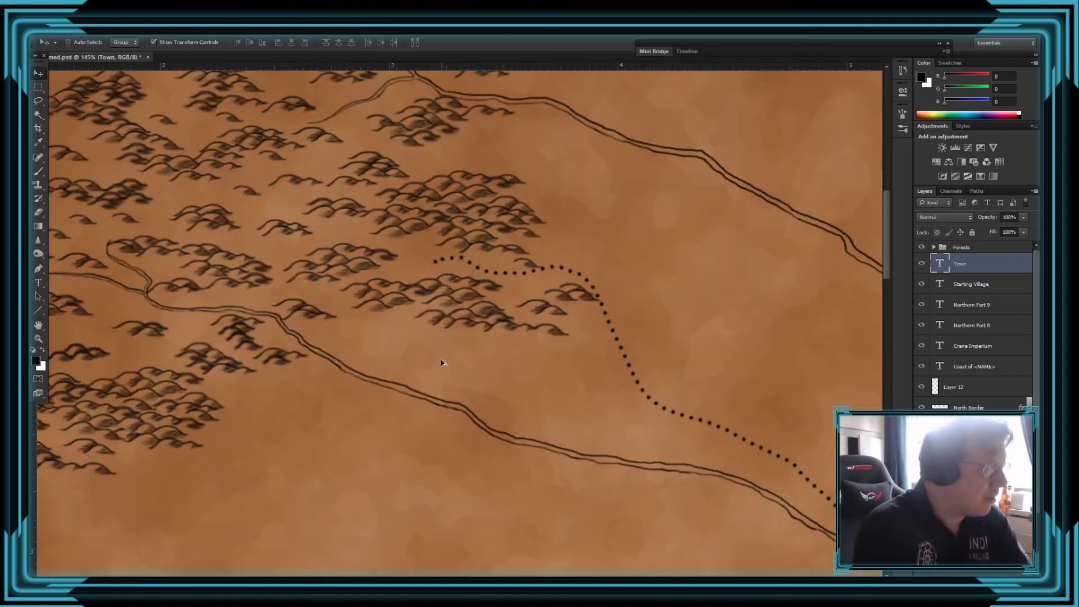
left_click(37, 282)
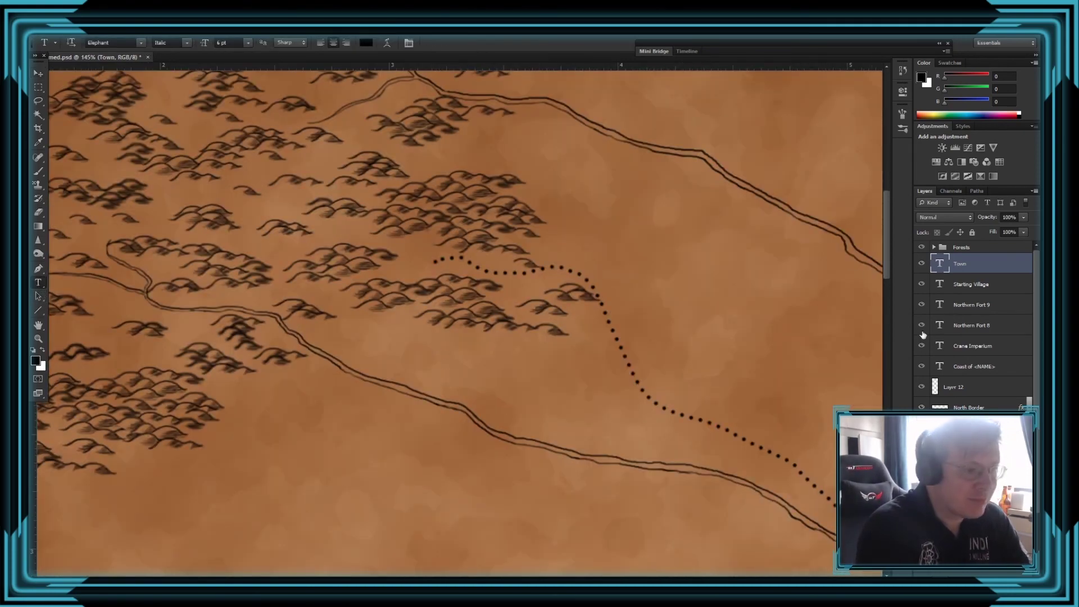
left_click(949, 386)
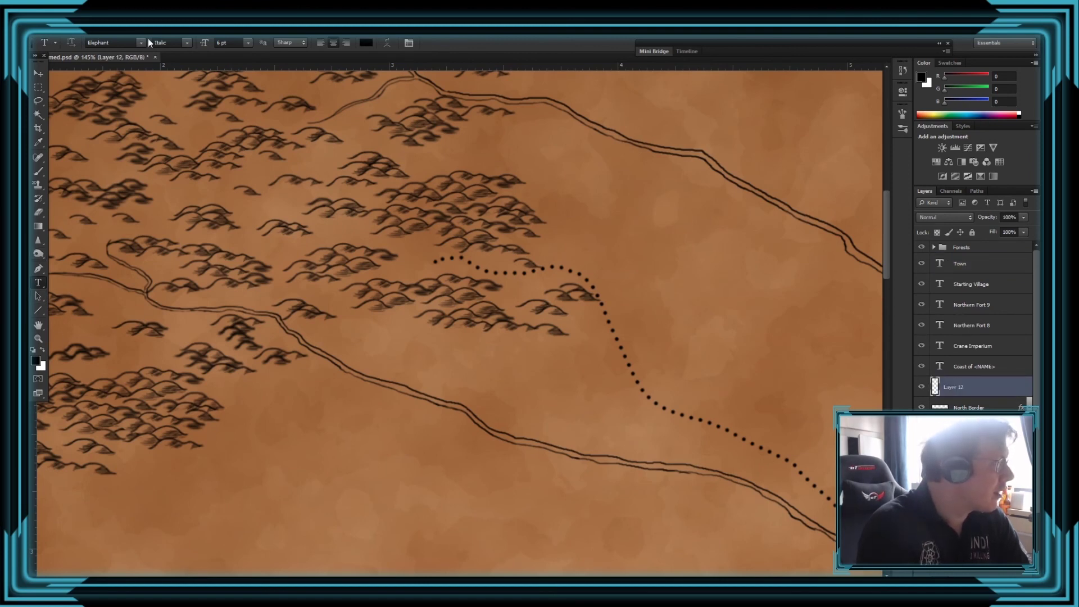
key("b")
left_click(81, 42)
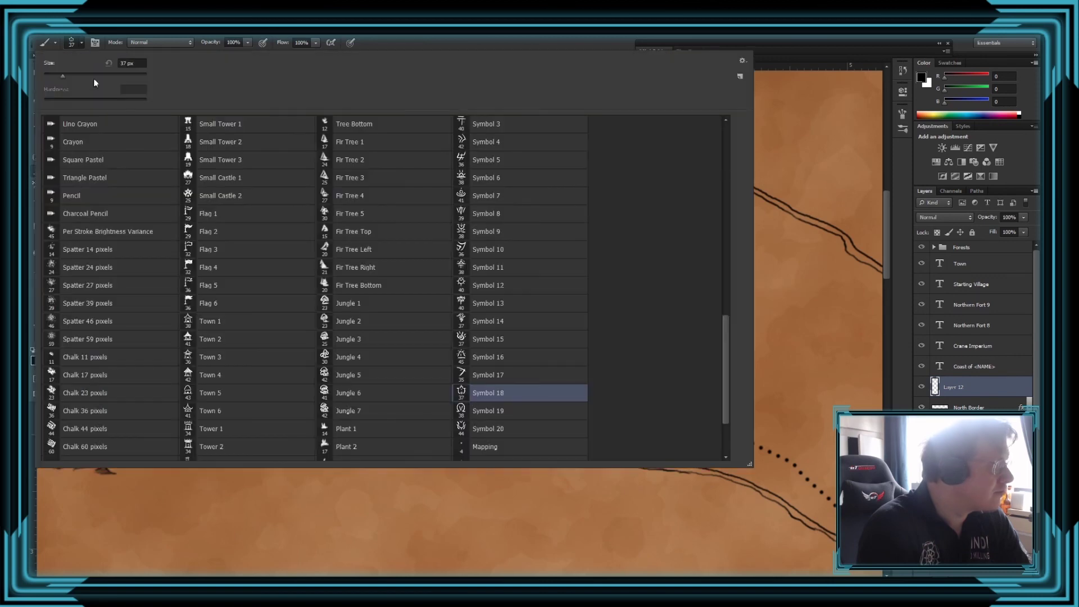
left_click(488, 358)
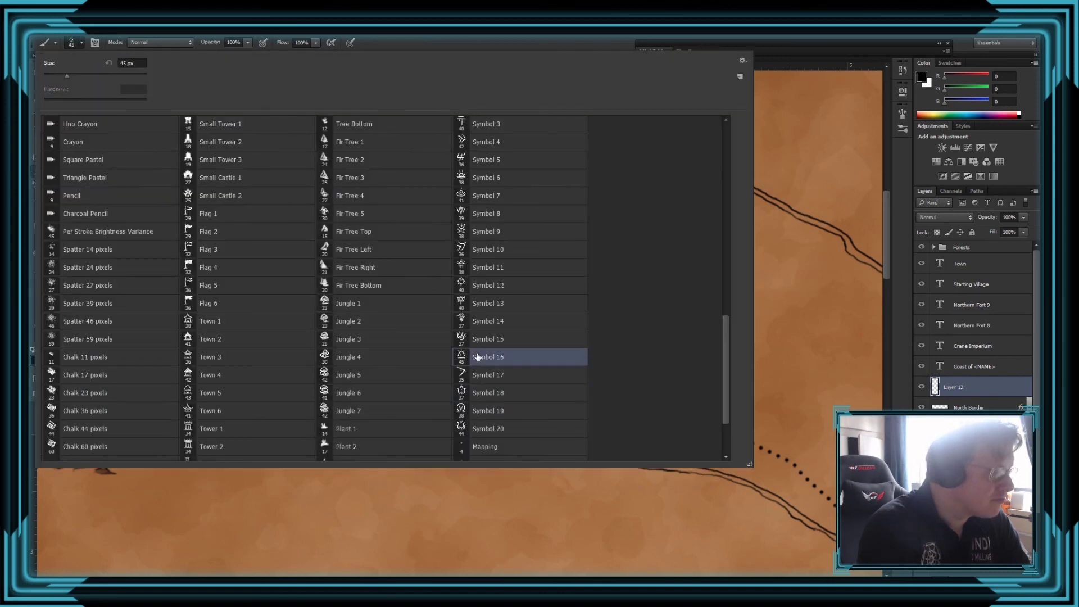
key("Return")
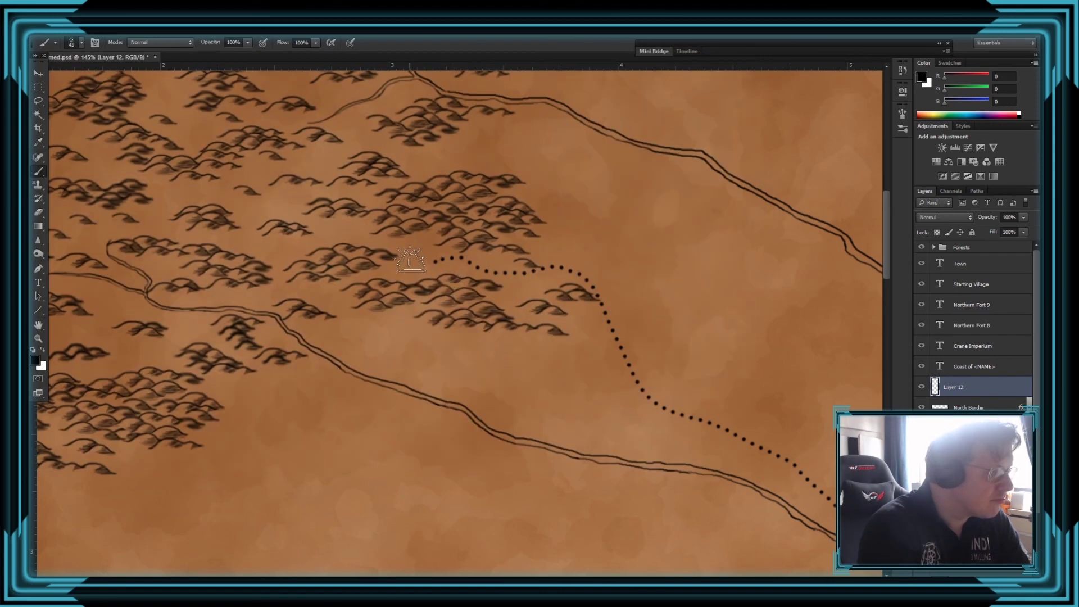
left_click(410, 260)
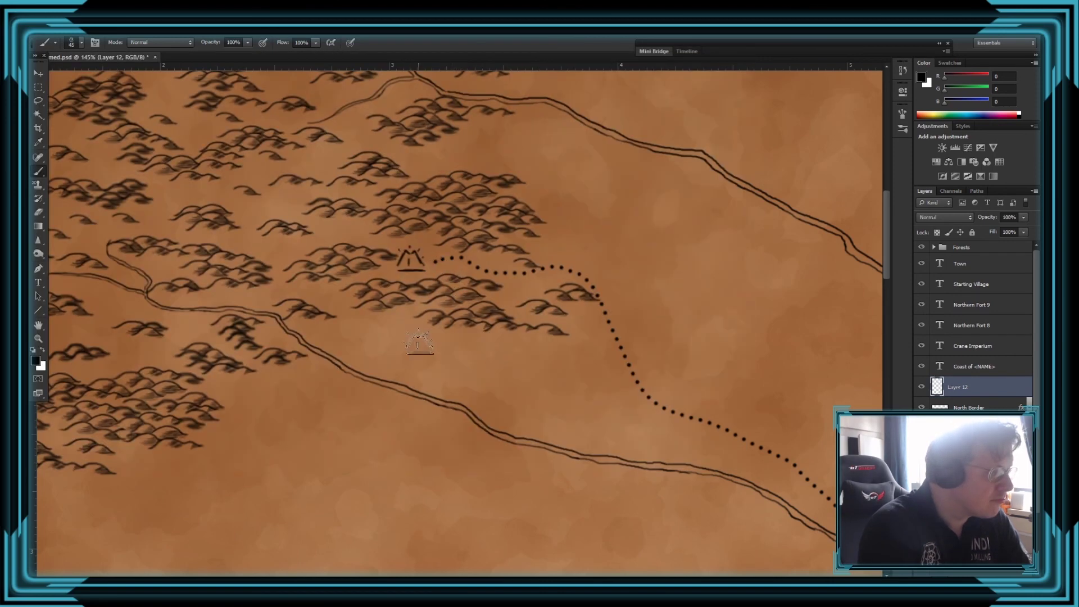
- Add the text label "Mining Camp" above the symbol at the dotted trail's western end and centre it over the symbol
left_click(38, 283)
left_click(424, 236)
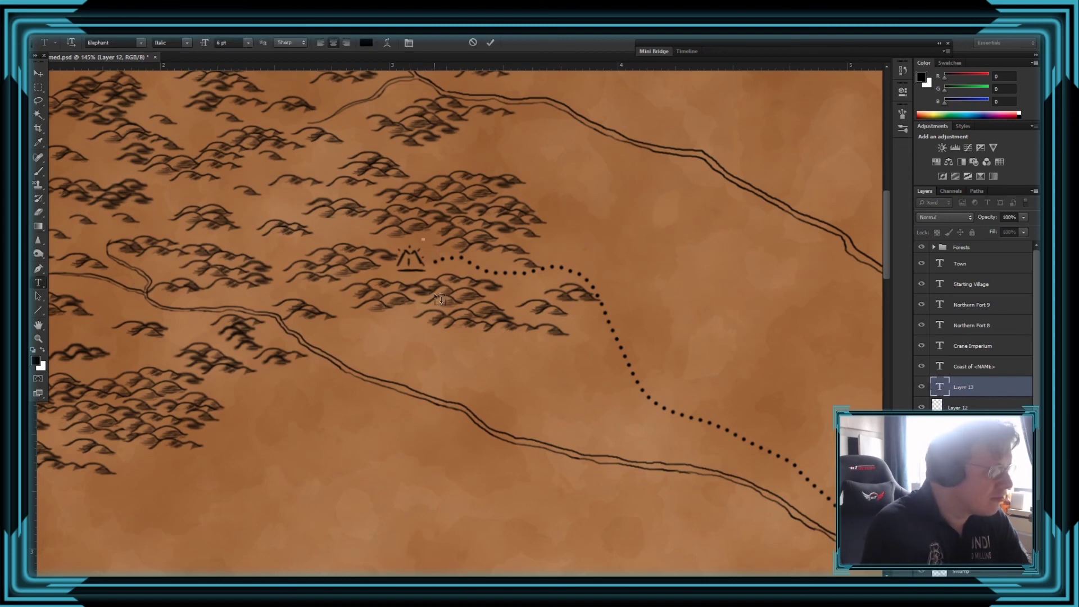
type("Min")
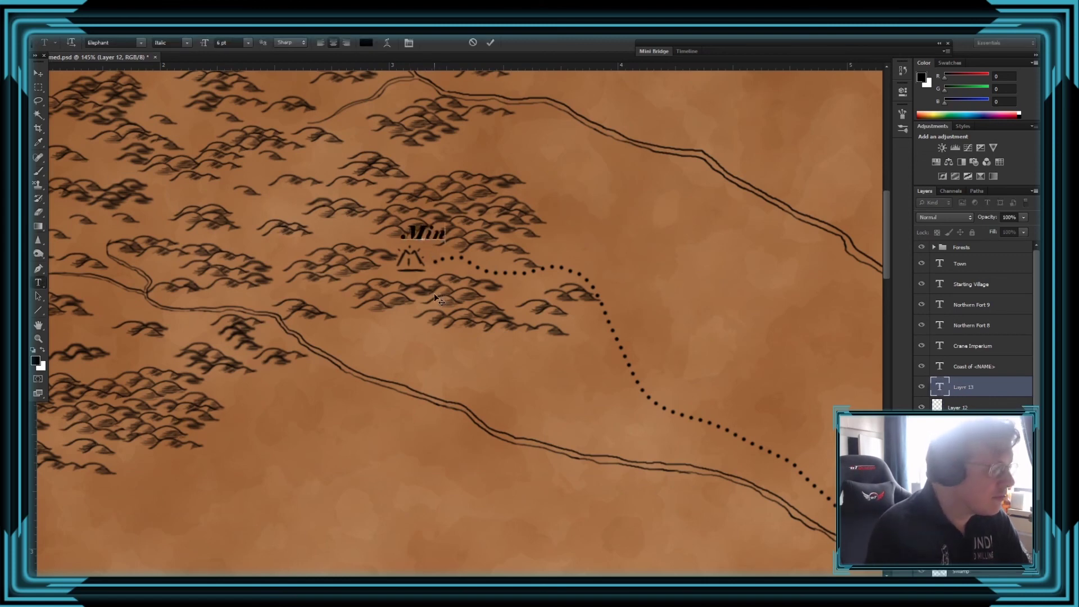
type("ing Camp")
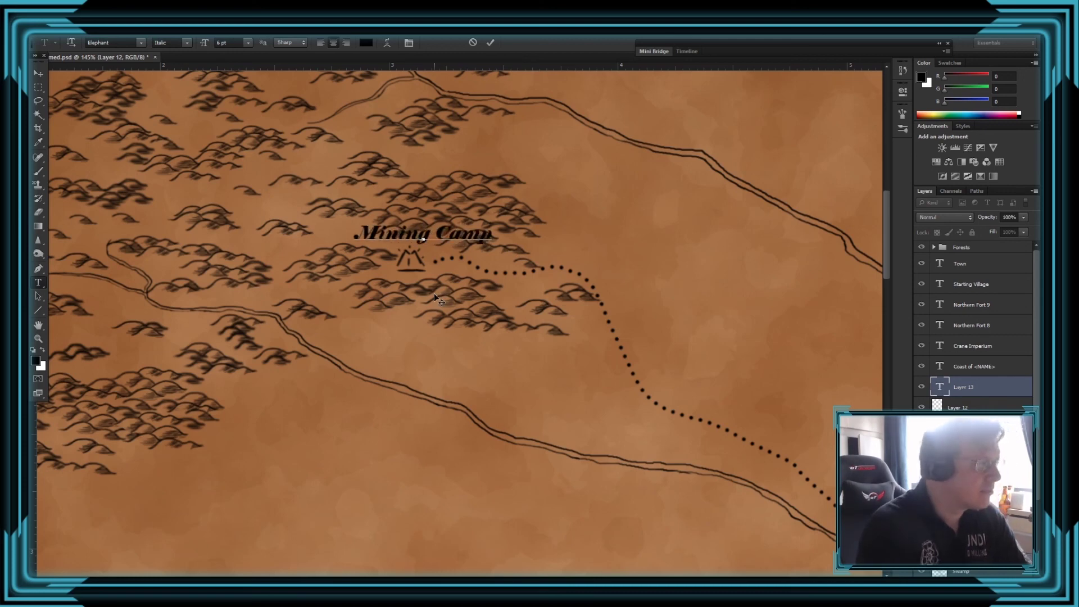
left_click(39, 73)
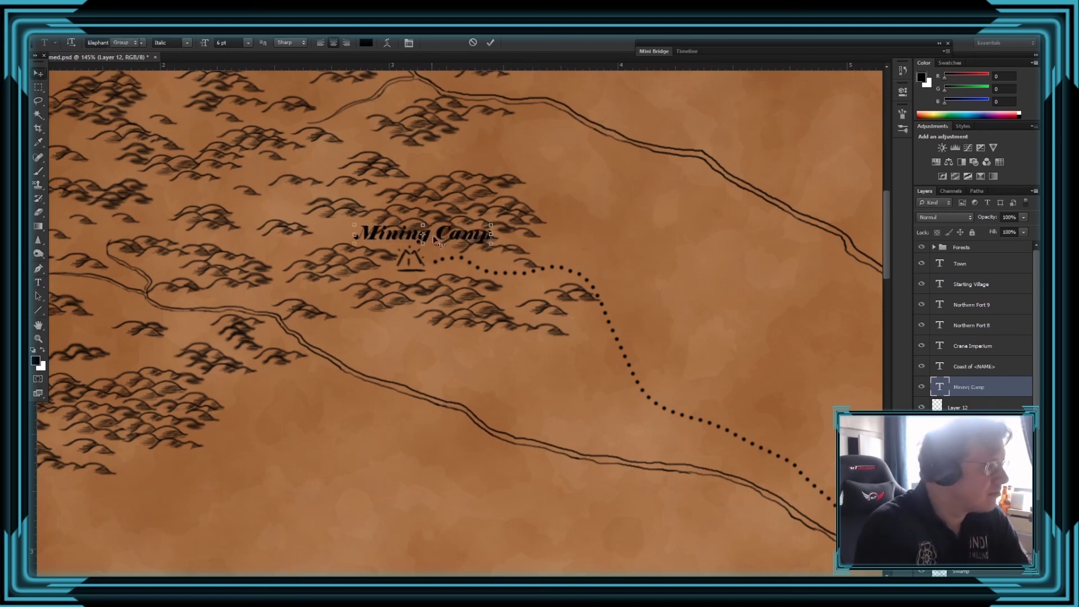
left_click_drag(455, 237, 442, 239)
scroll(442, 239, "down", 5)
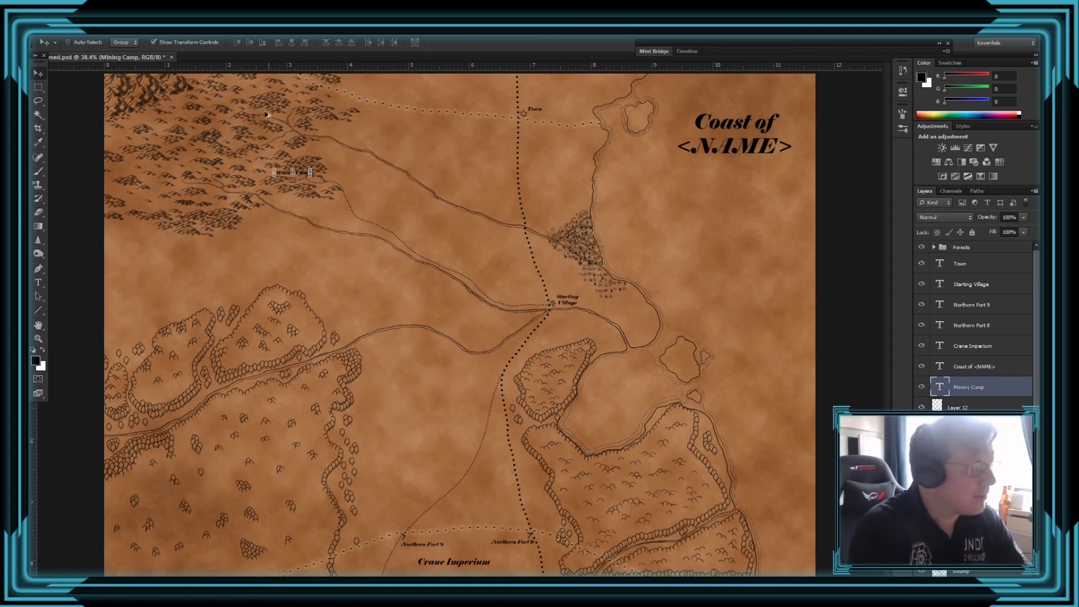
scroll(265, 114, "up", 3)
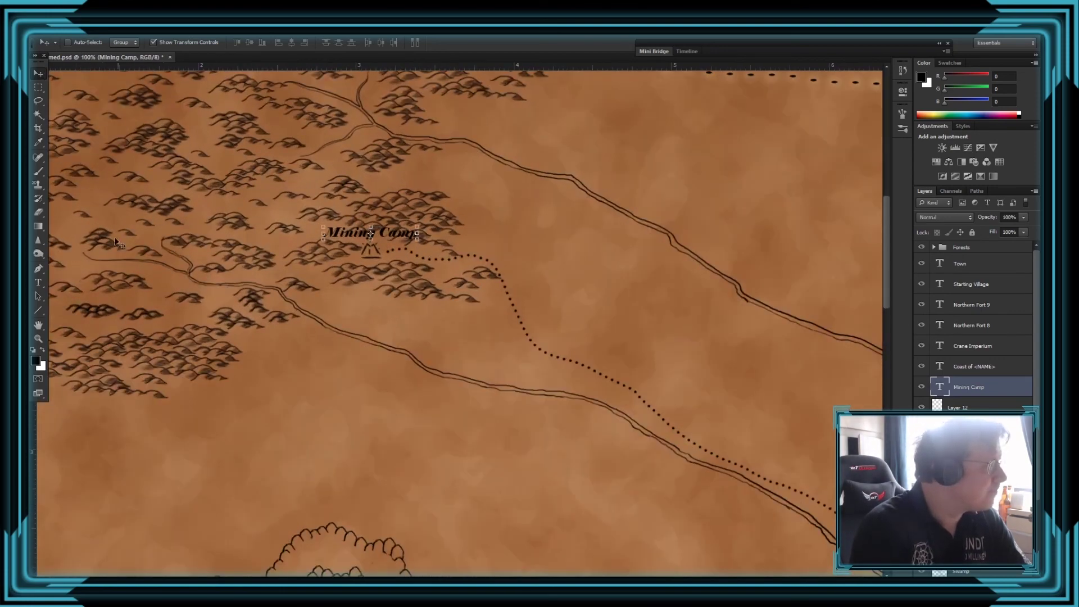
scroll(406, 331, "down", 4)
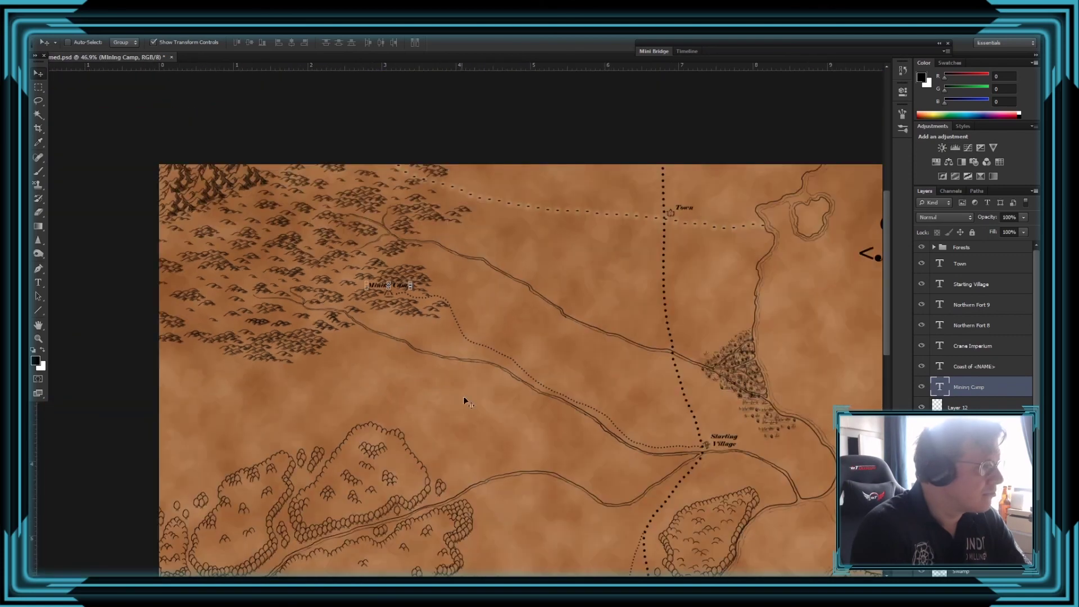
scroll(506, 379, "down", 2)
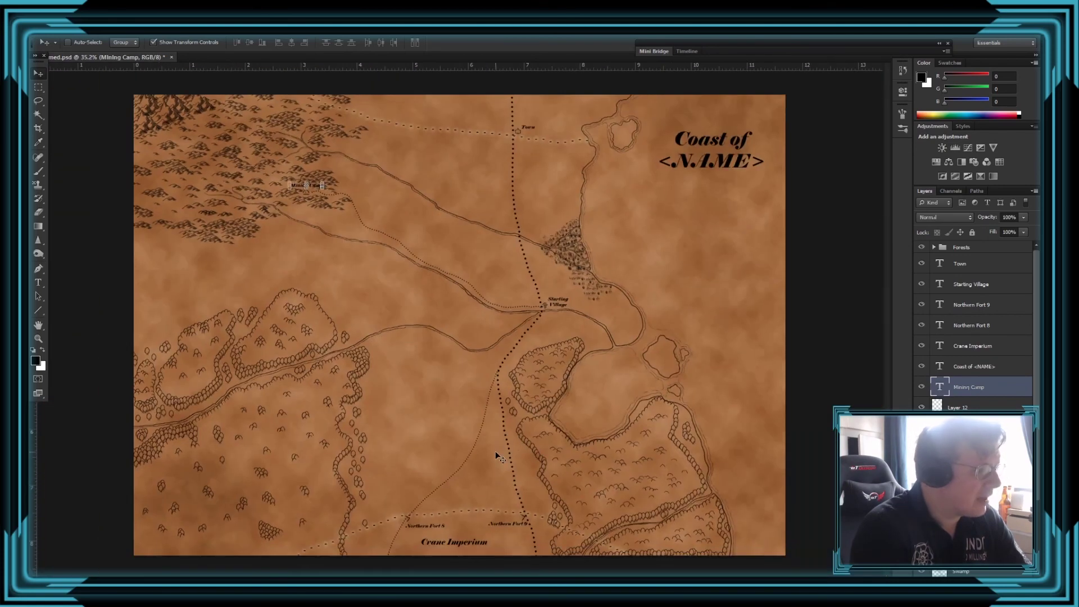